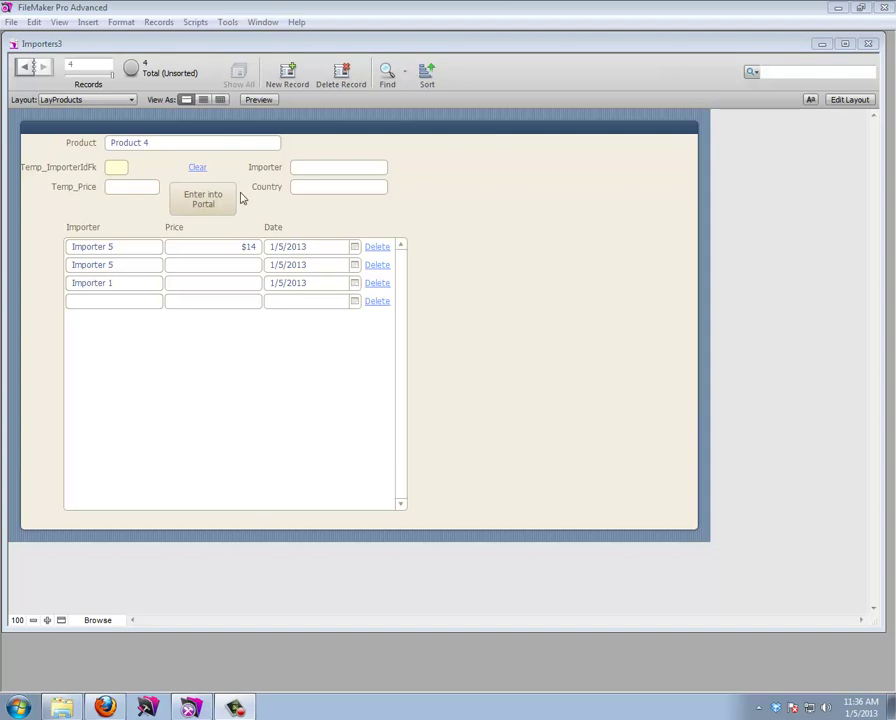
Step: Reopen the Importers database from the recent files list
{"action": "left_click", "coordinate": [14, 22]}
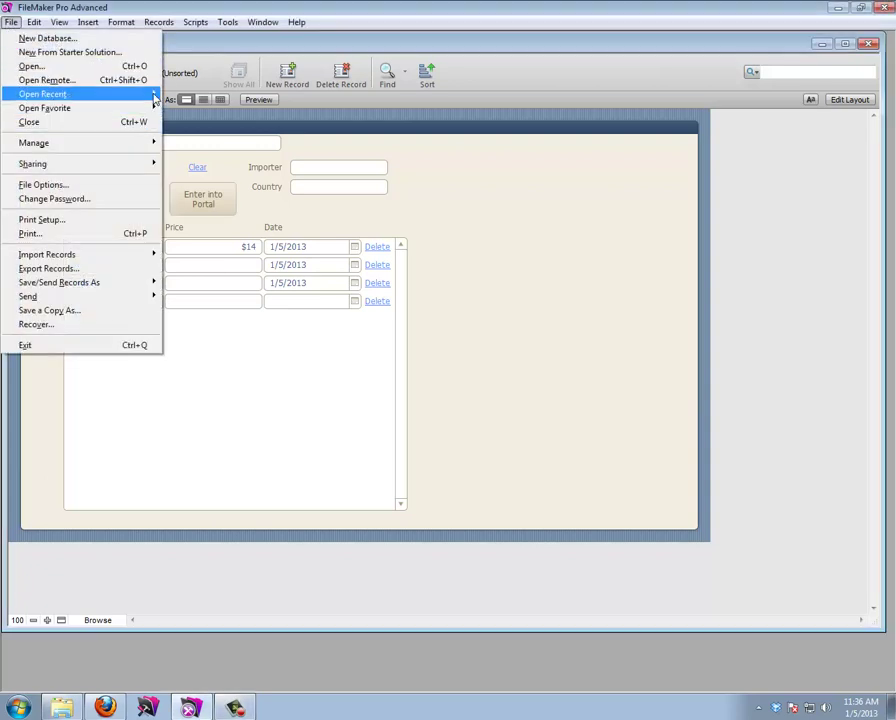
{"action": "mouse_move", "coordinate": [150, 94]}
{"action": "left_click", "coordinate": [199, 108]}
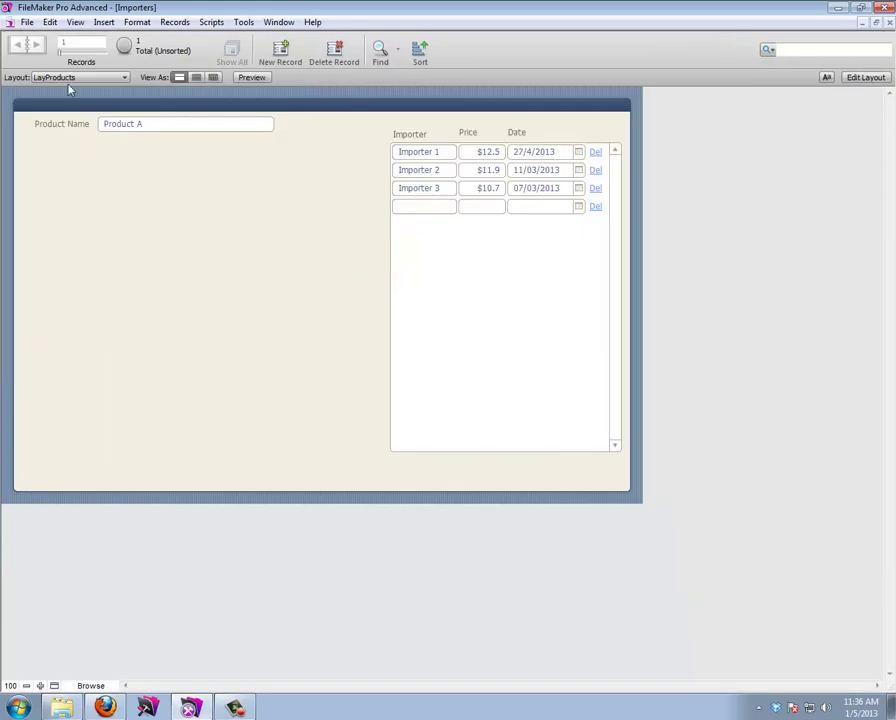
Step: View the Products layout, then Importers, ending on the Join_Importers_Products layout
{"action": "left_click", "coordinate": [156, 126]}
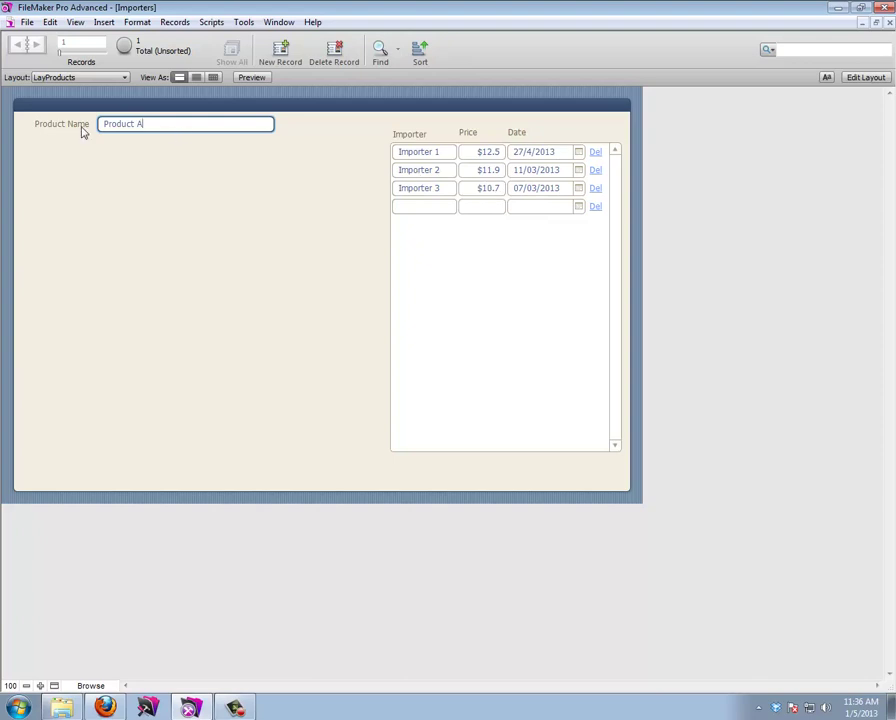
{"action": "left_click", "coordinate": [92, 78]}
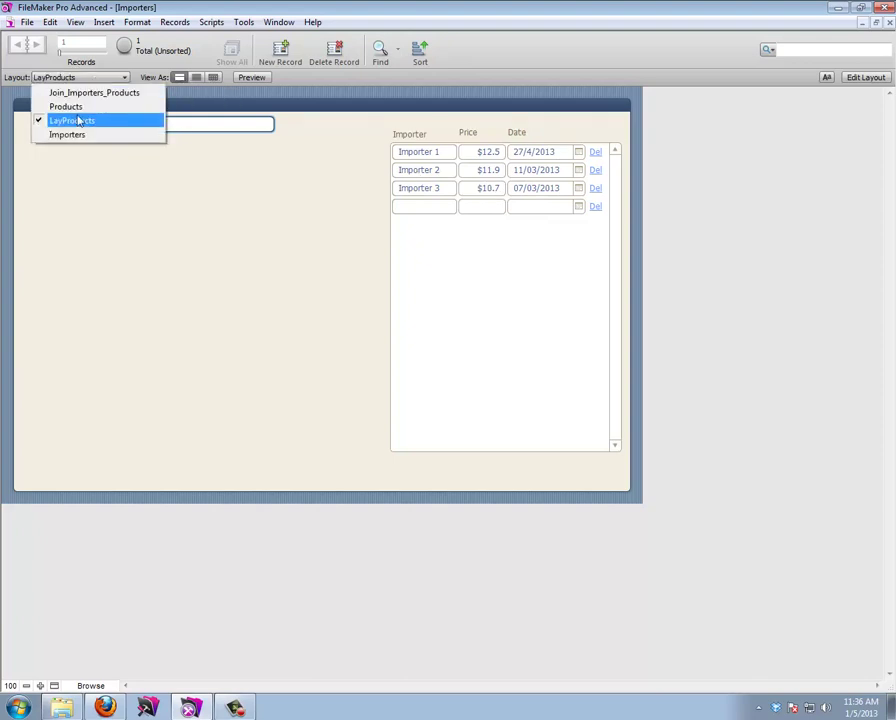
{"action": "left_click", "coordinate": [79, 109]}
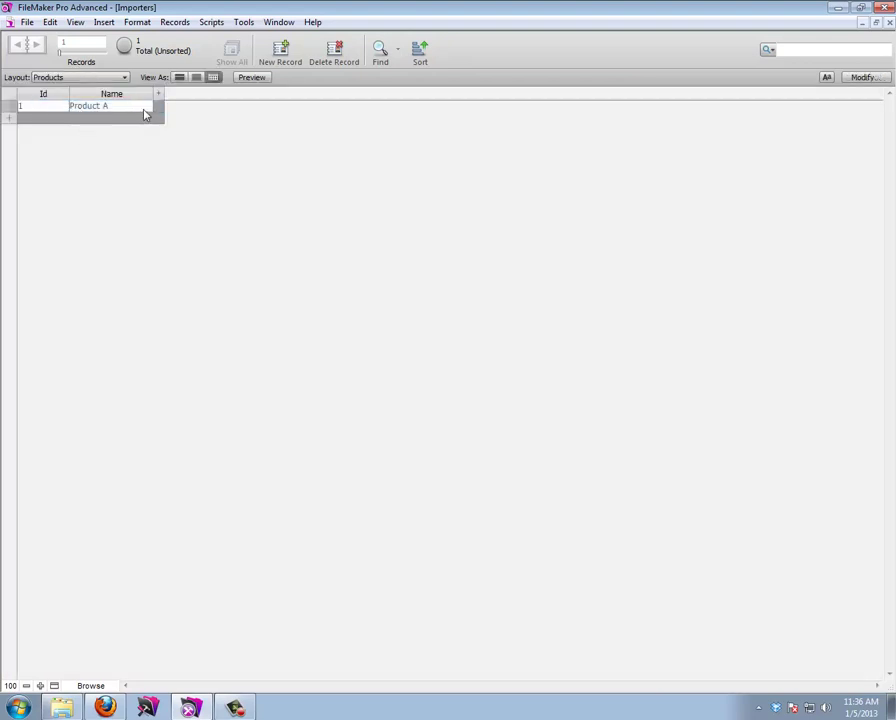
{"action": "left_click", "coordinate": [126, 80]}
{"action": "left_click", "coordinate": [80, 134]}
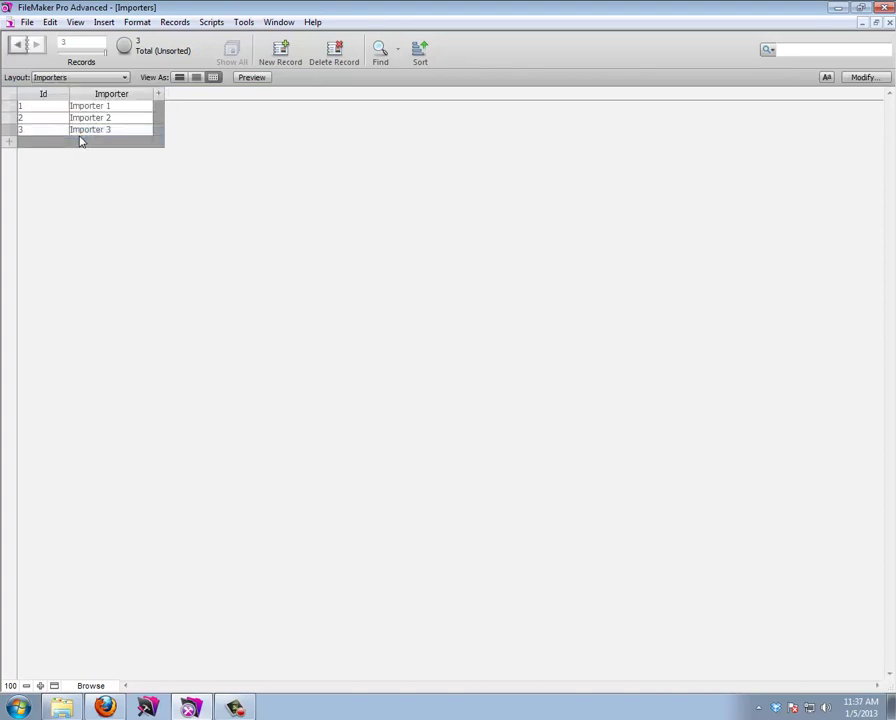
{"action": "left_click", "coordinate": [124, 79]}
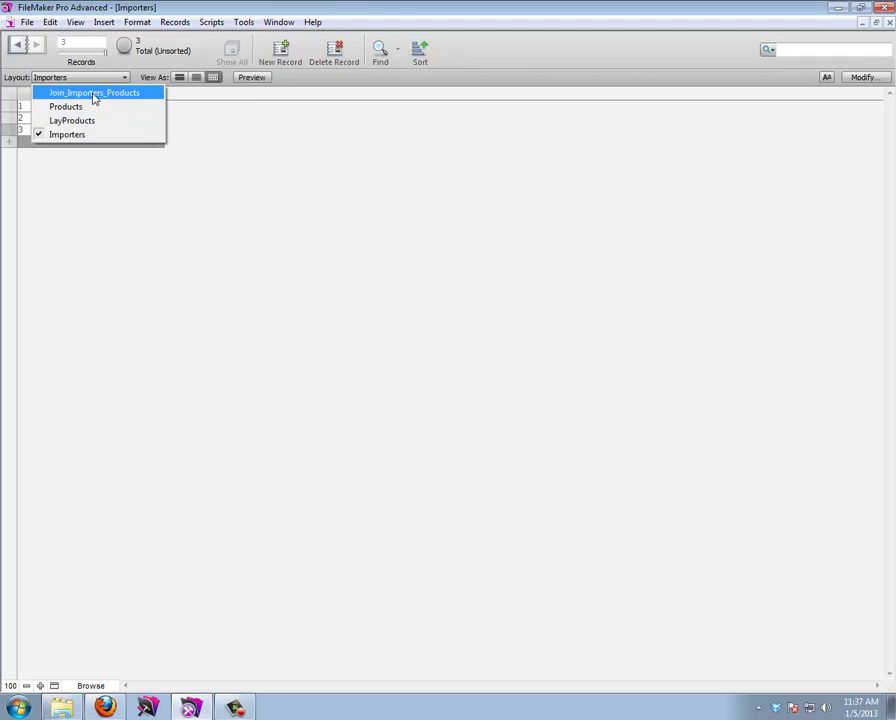
{"action": "left_click", "coordinate": [92, 93]}
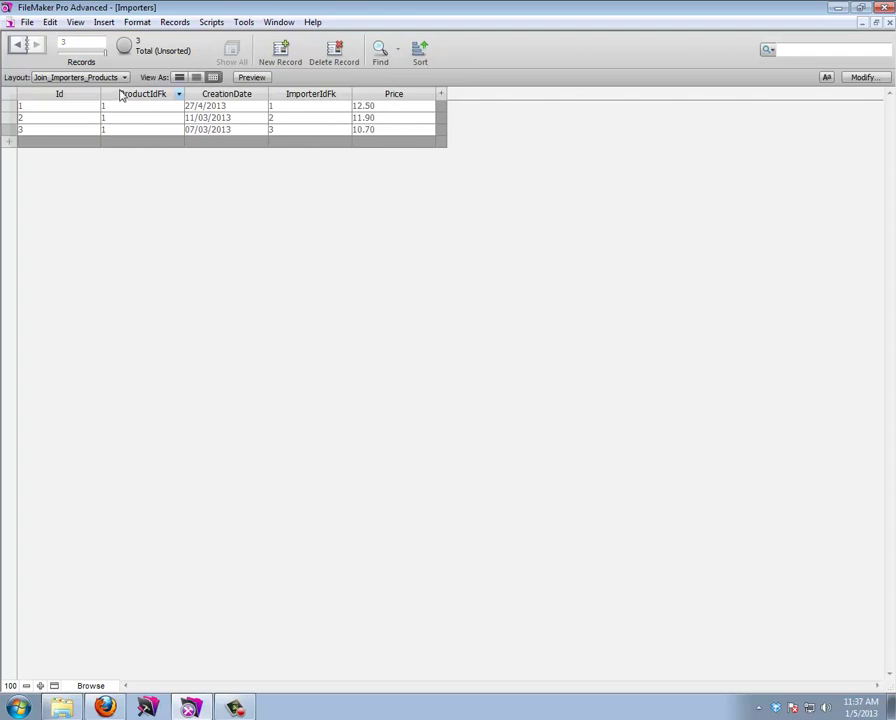
{"action": "left_click", "coordinate": [26, 21]}
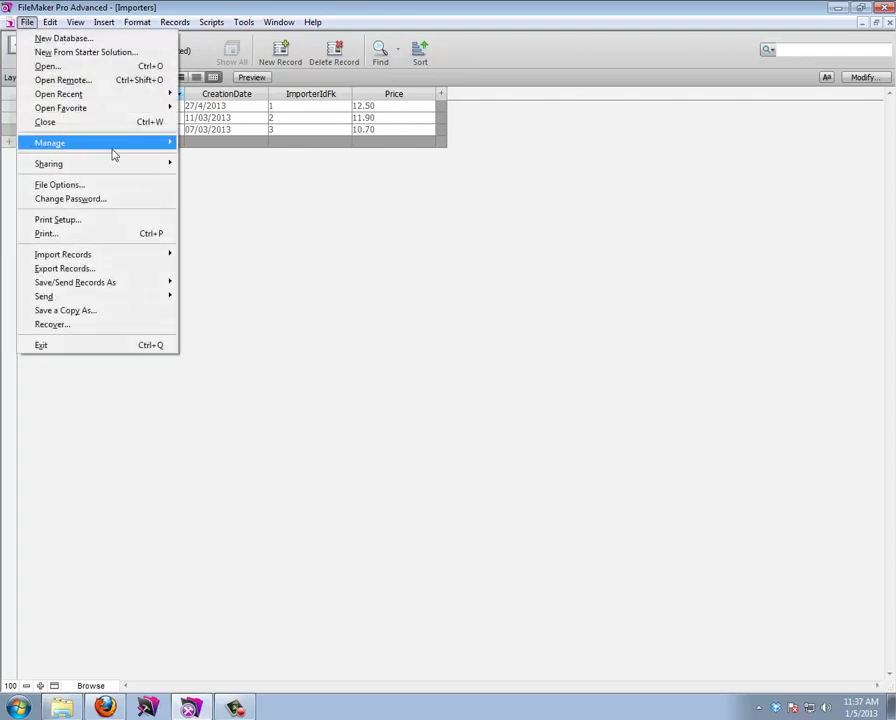
{"action": "mouse_move", "coordinate": [140, 142]}
{"action": "left_click", "coordinate": [204, 142]}
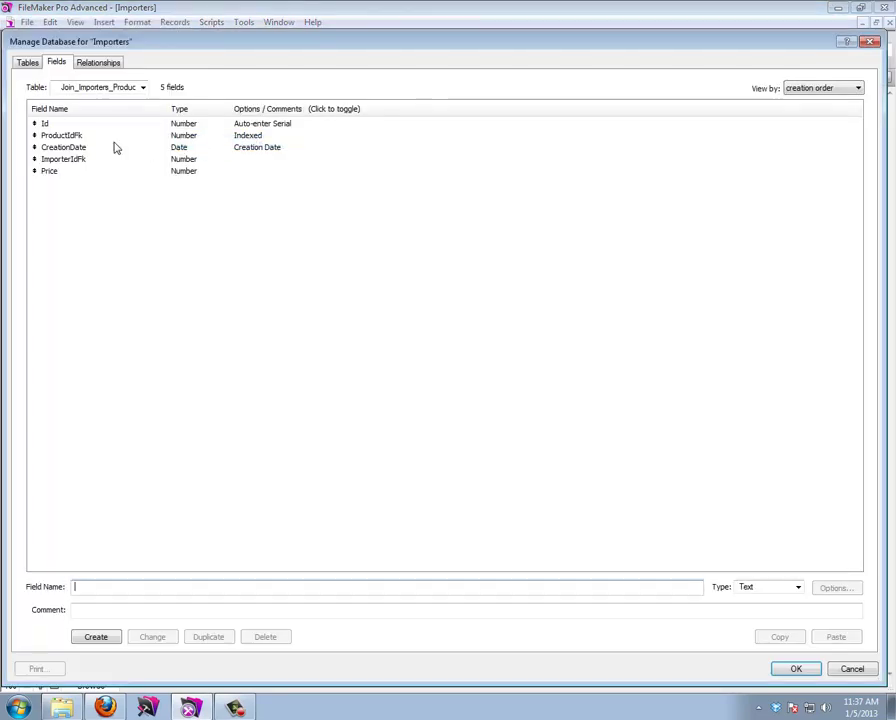
{"action": "left_click", "coordinate": [101, 63]}
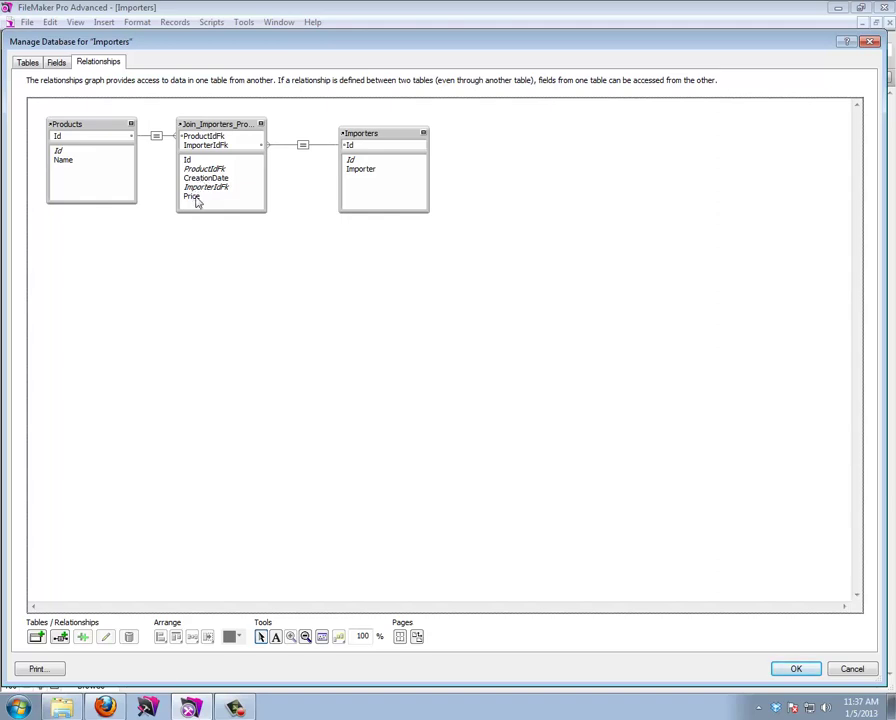
{"action": "left_click", "coordinate": [786, 668]}
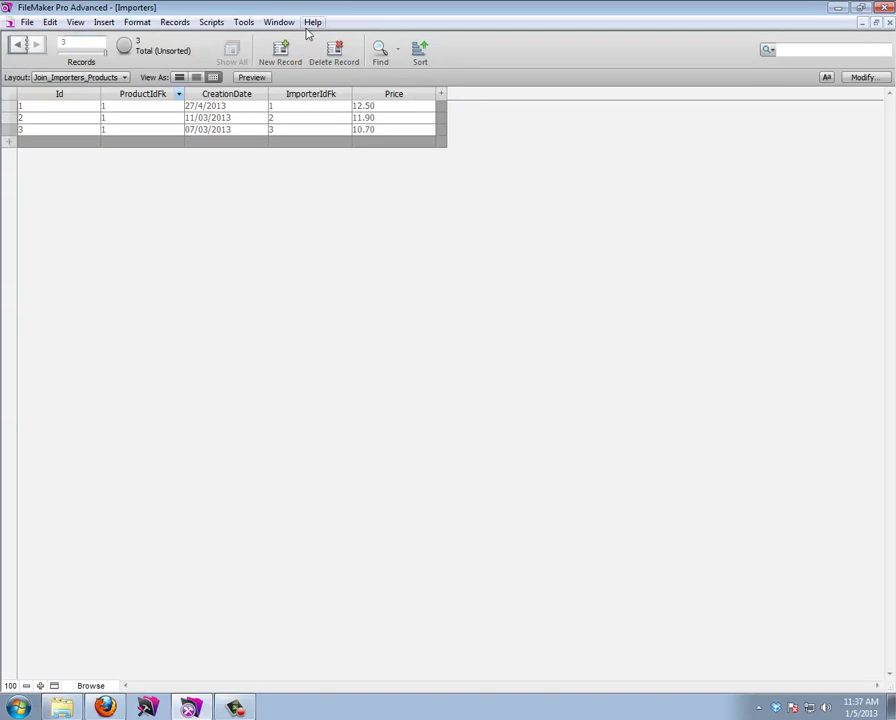
{"action": "left_click", "coordinate": [279, 22]}
Step: In Importers3, add an Importer 4 row to Product 4's portal
{"action": "left_click", "coordinate": [294, 164]}
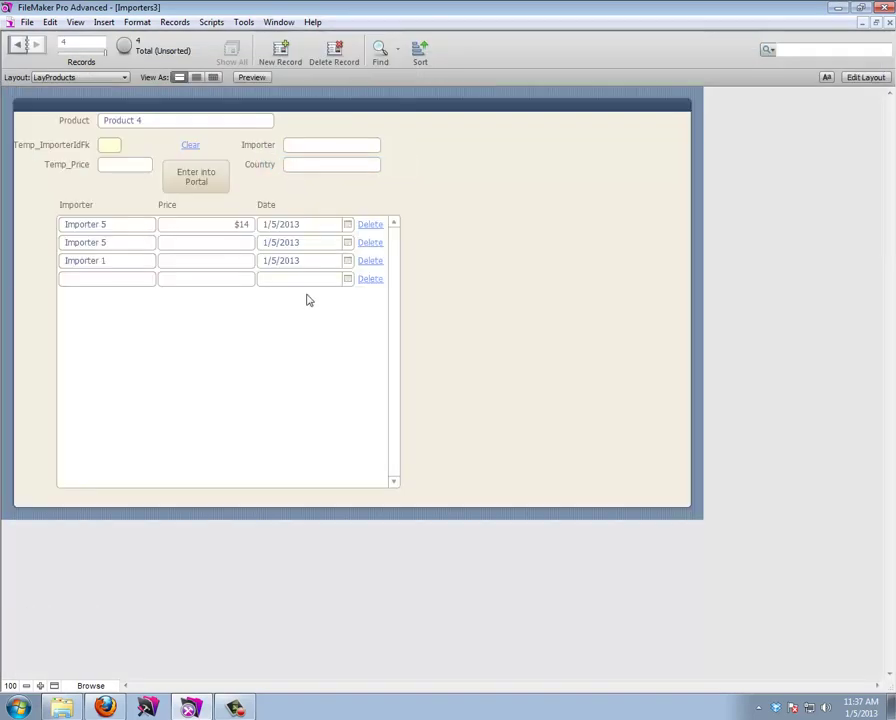
{"action": "left_click", "coordinate": [145, 120]}
{"action": "left_click_drag", "start_coordinate": [145, 120], "coordinate": [81, 125]}
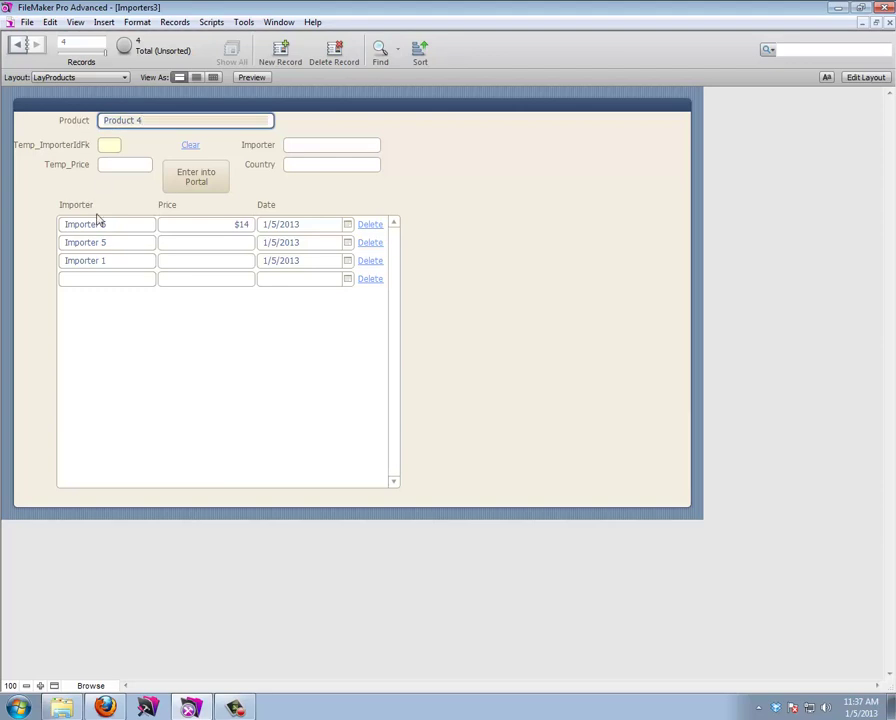
{"action": "left_click", "coordinate": [94, 278]}
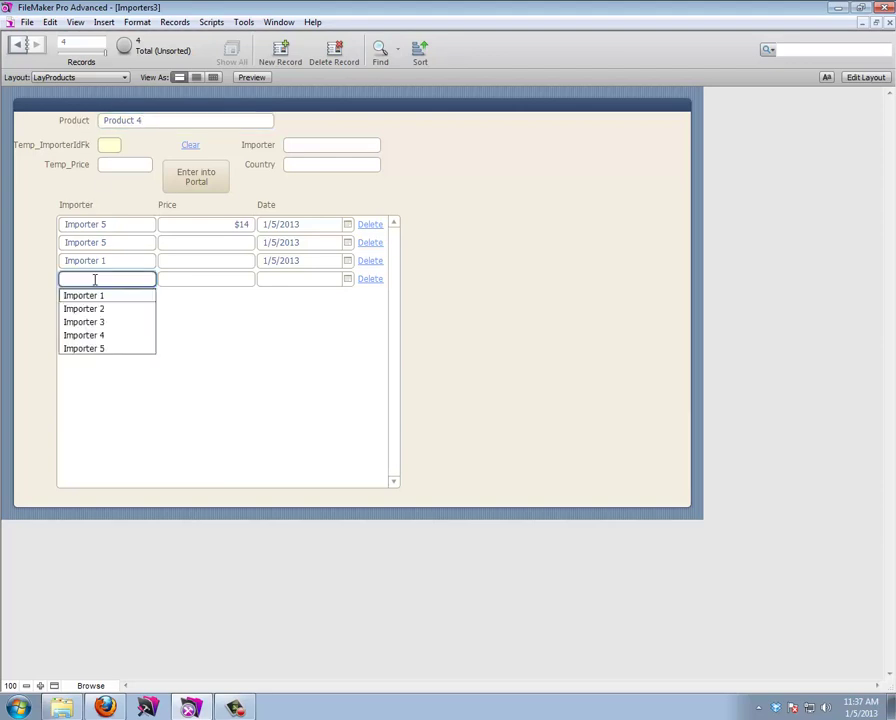
{"action": "left_click", "coordinate": [88, 335]}
{"action": "key", "text": "Tab"}
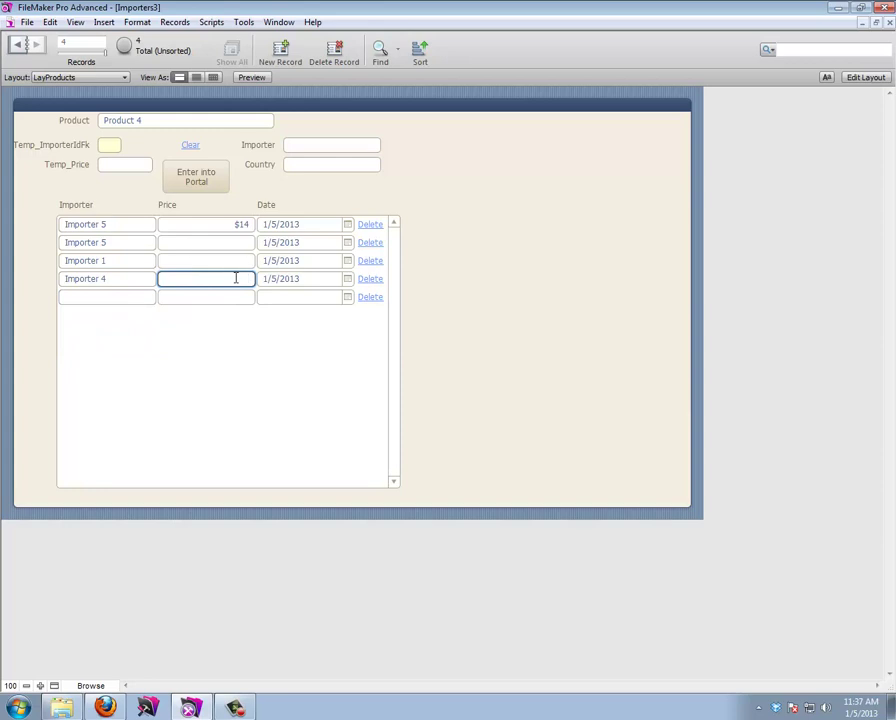
Step: Commit the new portal record and close the Importers3 database
{"action": "left_click", "coordinate": [306, 147]}
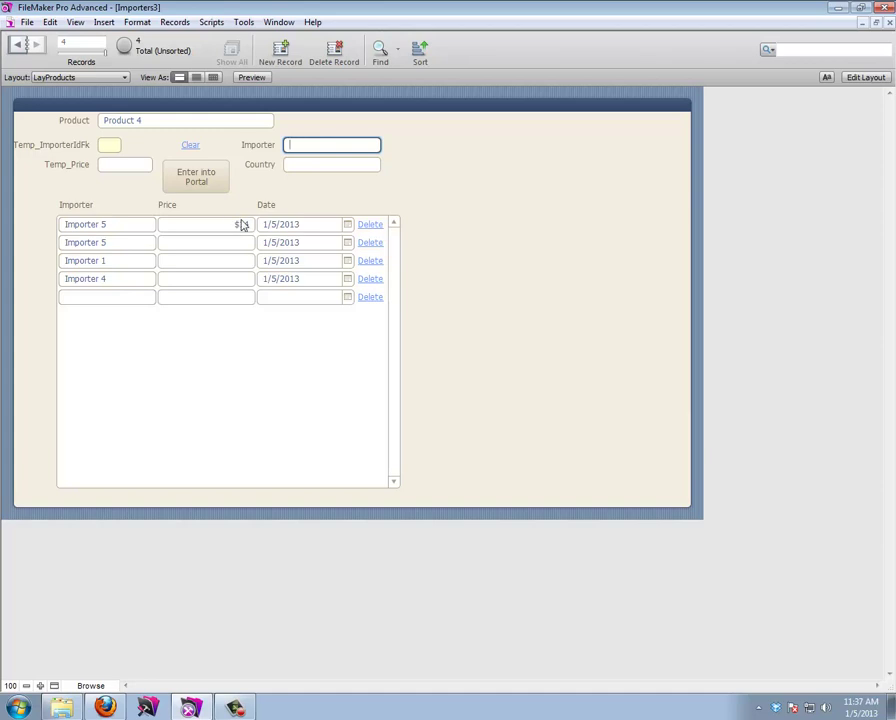
{"action": "left_click", "coordinate": [438, 196]}
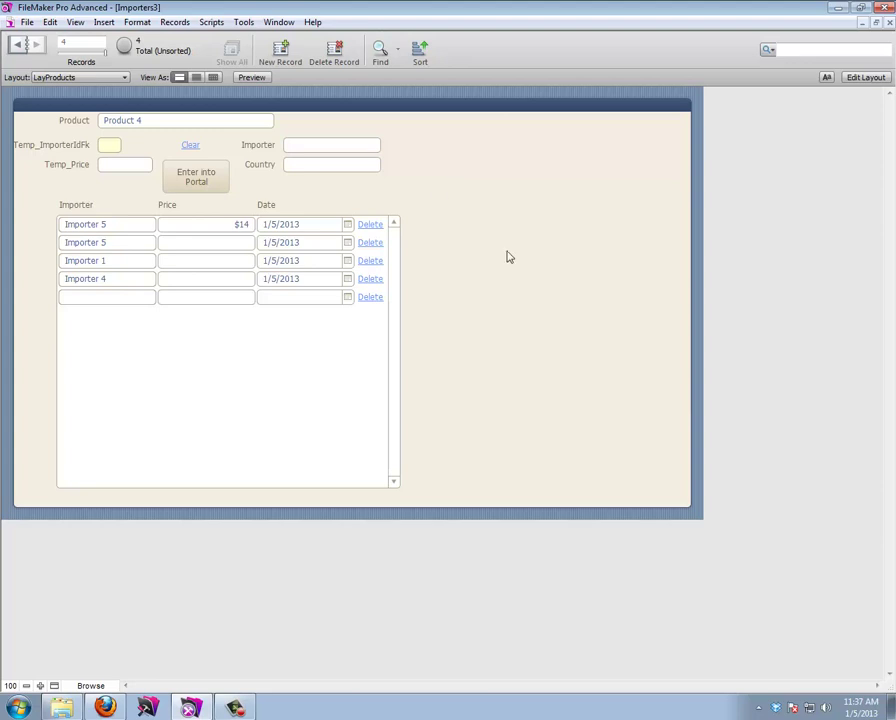
{"action": "key", "text": "ctrl+w"}
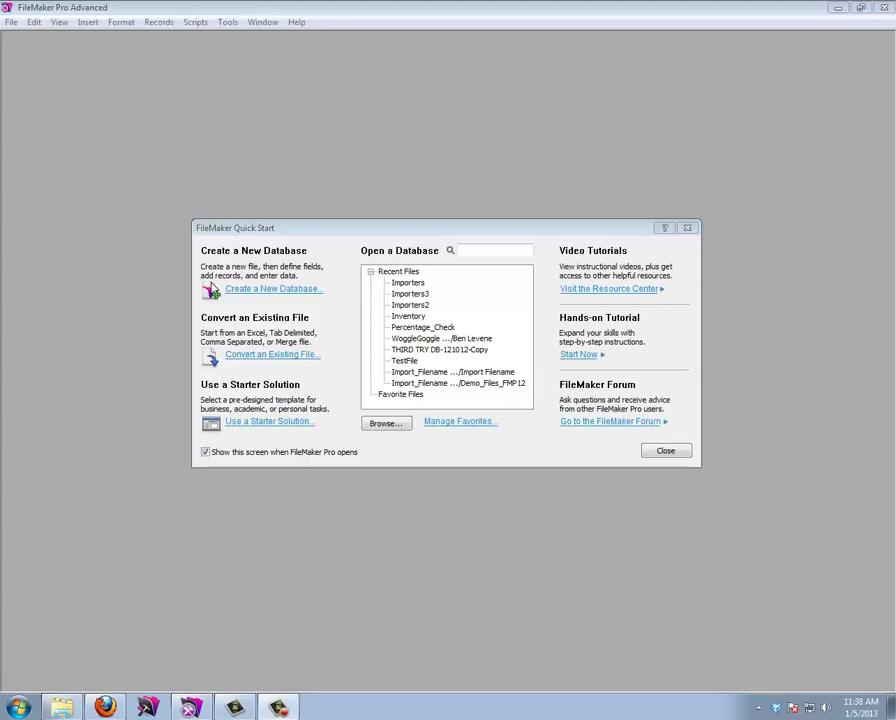
Step: Create a new database file named Importers4
{"action": "left_click", "coordinate": [292, 290]}
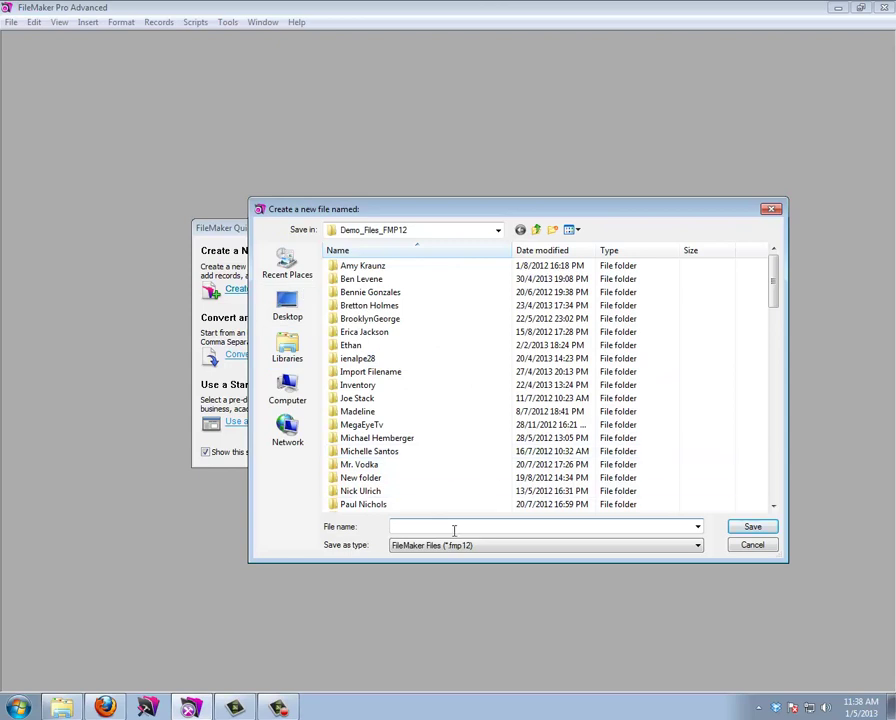
{"action": "type", "text": "Importers4"}
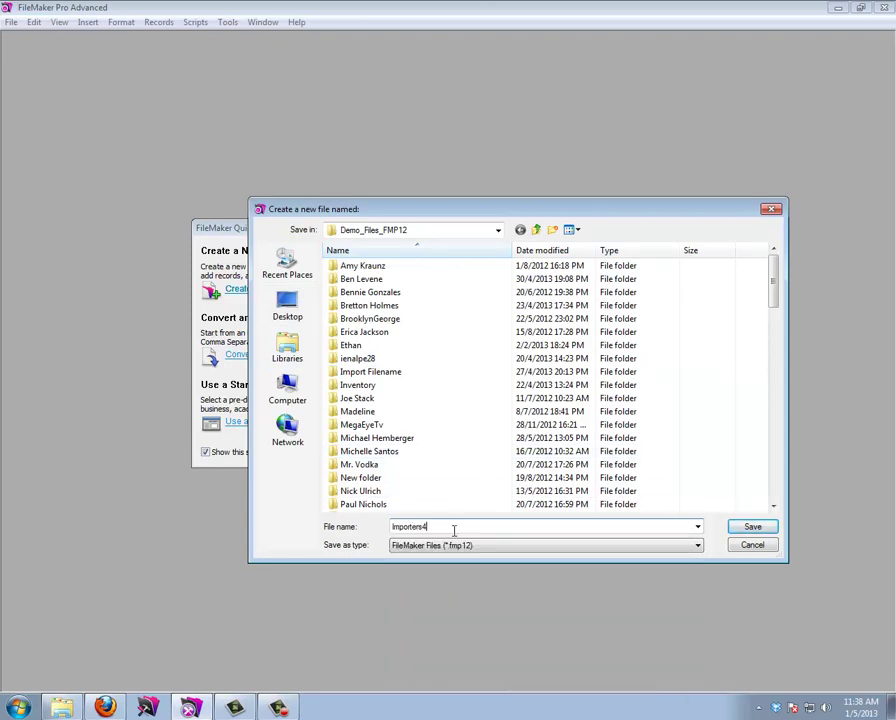
{"action": "key", "text": "Return"}
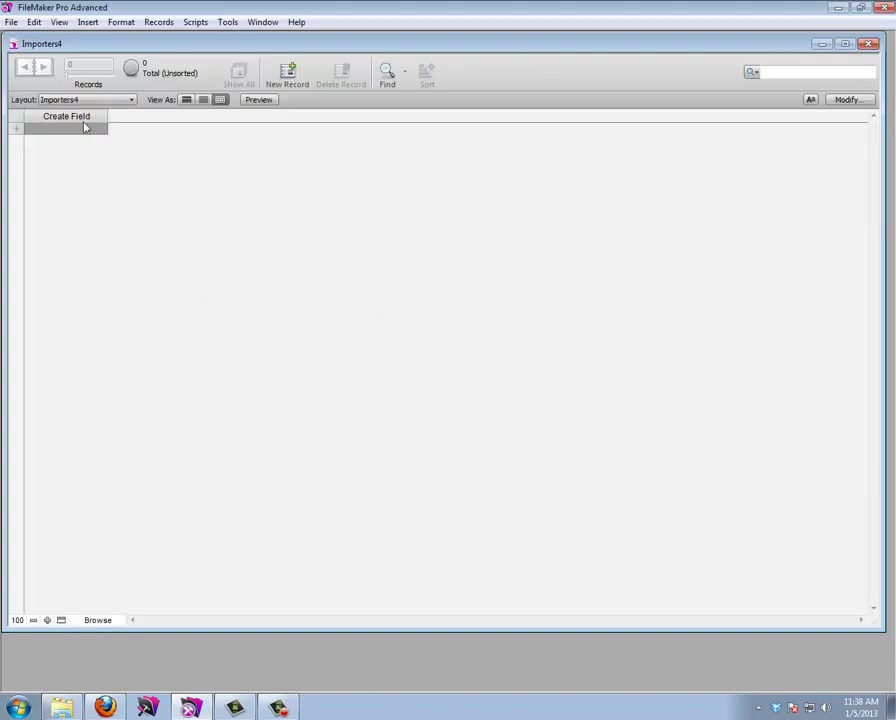
Step: Open the Manage Database definition for Importers4
{"action": "left_click", "coordinate": [11, 22]}
{"action": "mouse_move", "coordinate": [80, 145]}
{"action": "left_click", "coordinate": [178, 143]}
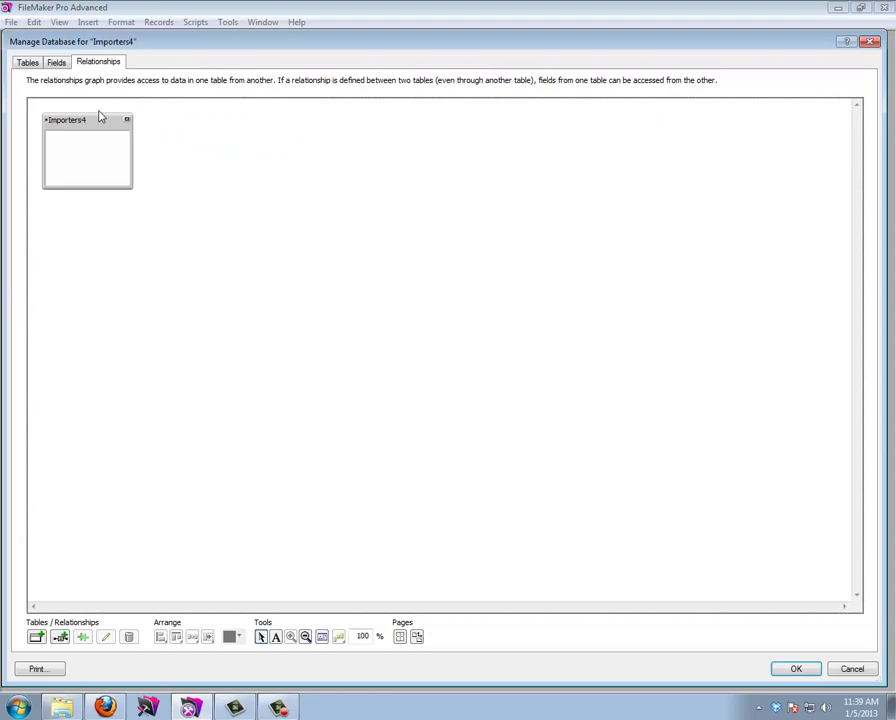
Step: Rename the Importers4 table to Importers
{"action": "left_click", "coordinate": [27, 62]}
{"action": "double_click", "coordinate": [93, 613]}
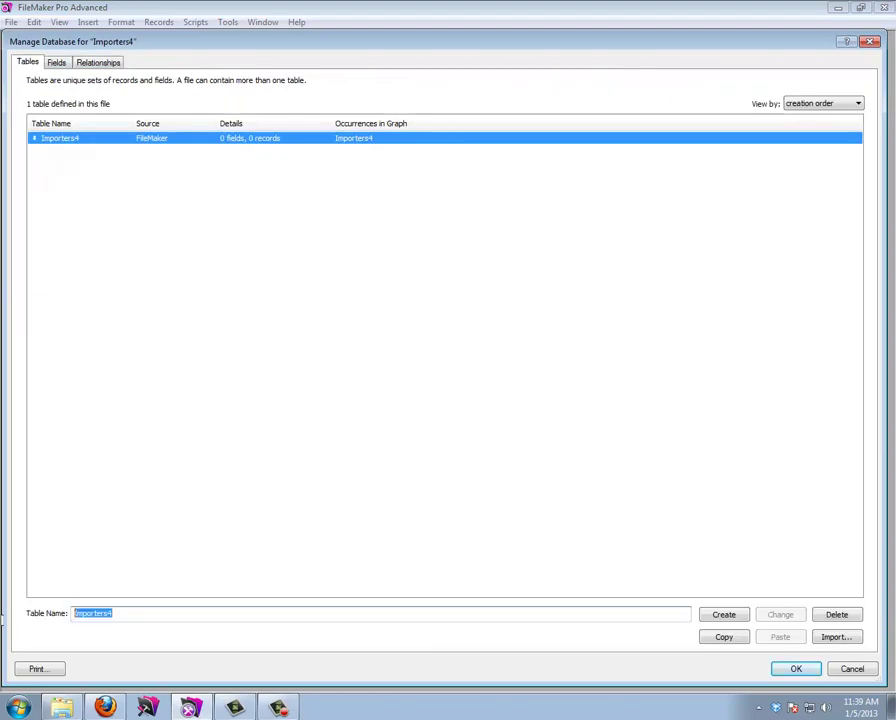
{"action": "left_click", "coordinate": [132, 616]}
{"action": "key", "text": "BackSpace"}
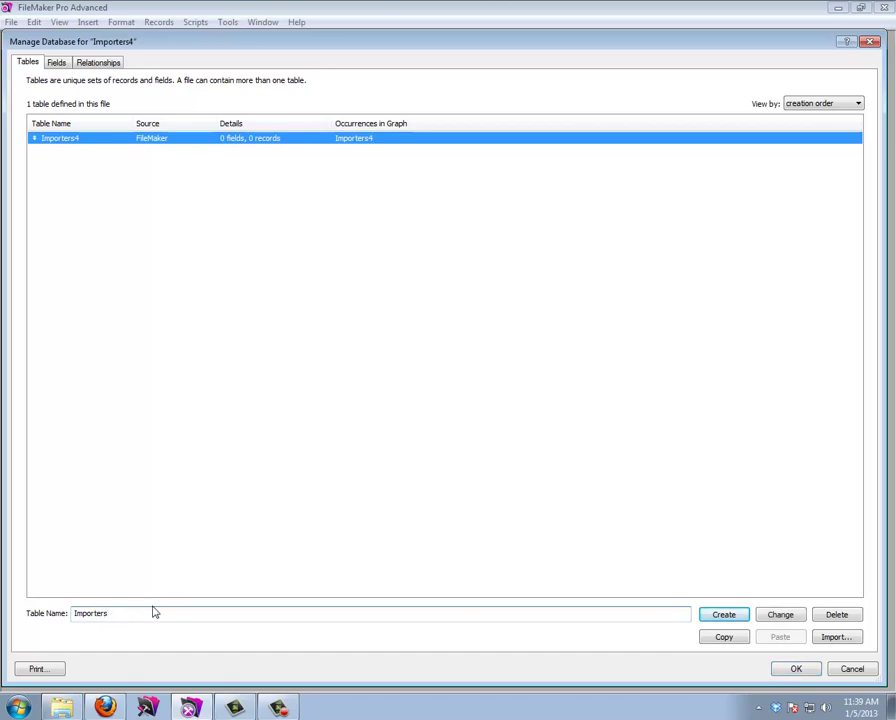
{"action": "left_click", "coordinate": [774, 616]}
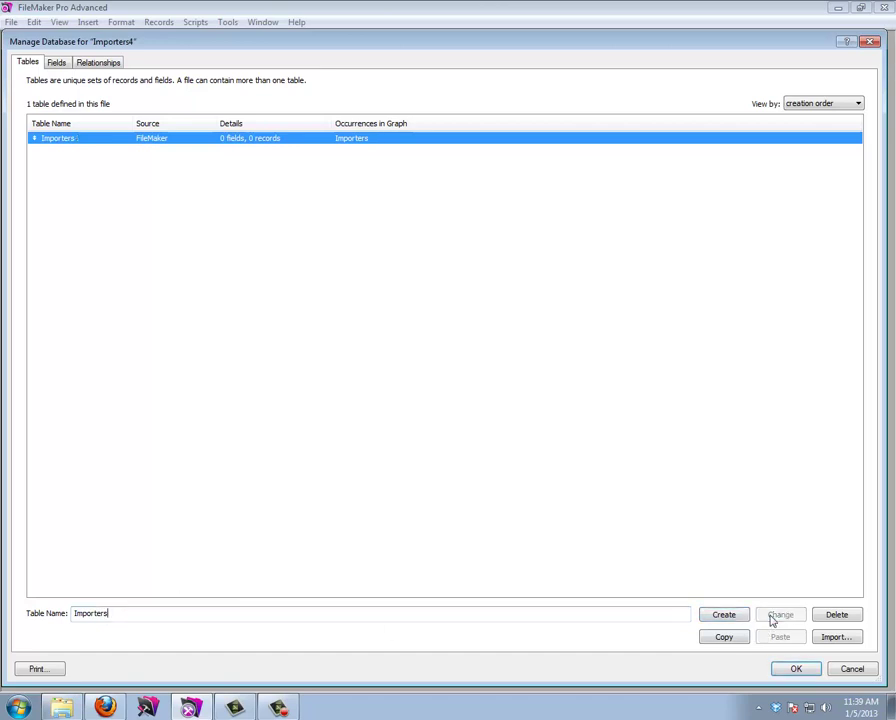
Step: Add the Products and Join_Products_Importers tables and open Products' field list
{"action": "left_click_drag", "start_coordinate": [118, 614], "coordinate": [16, 610]}
{"action": "type", "text": "Products"}
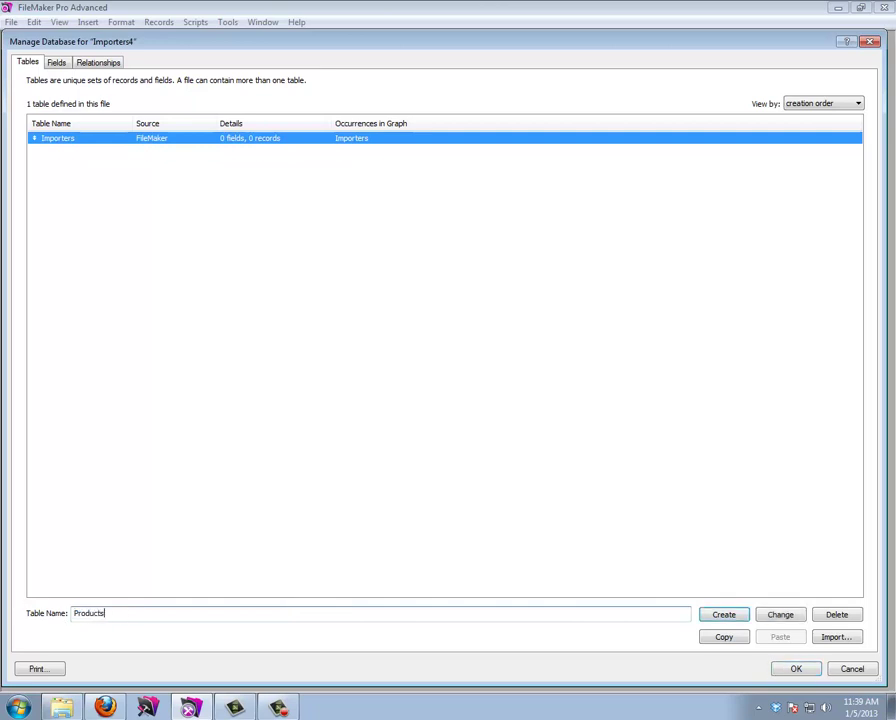
{"action": "key", "text": "Return"}
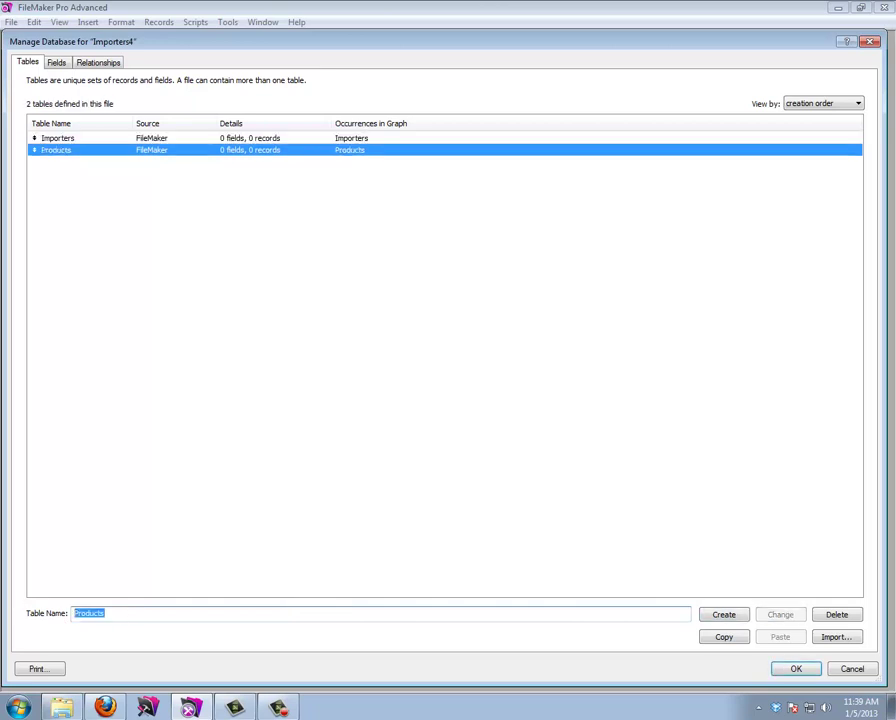
{"action": "type", "text": "Join_"}
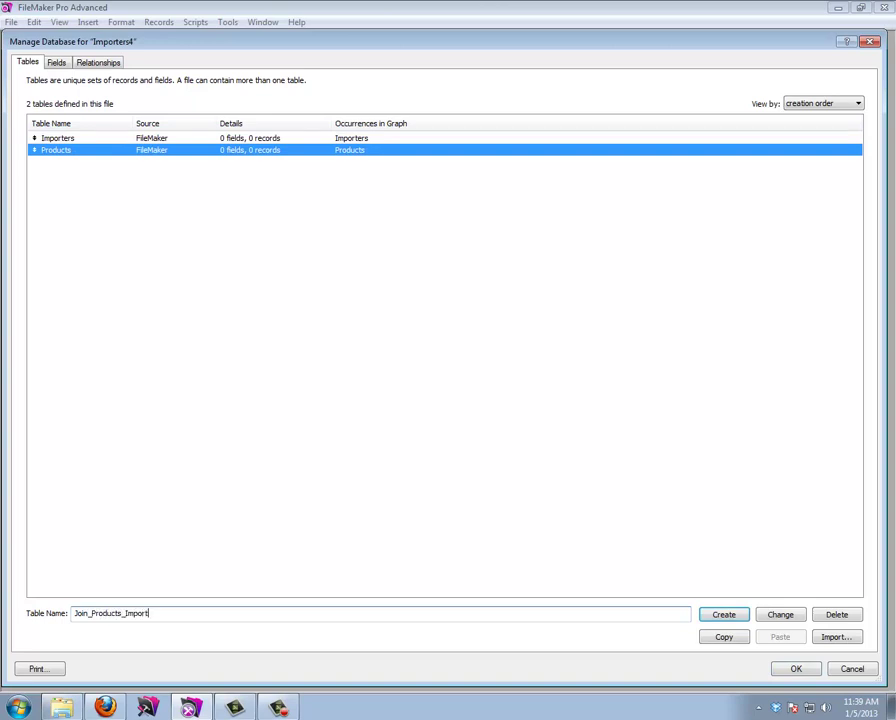
{"action": "key", "text": "Return"}
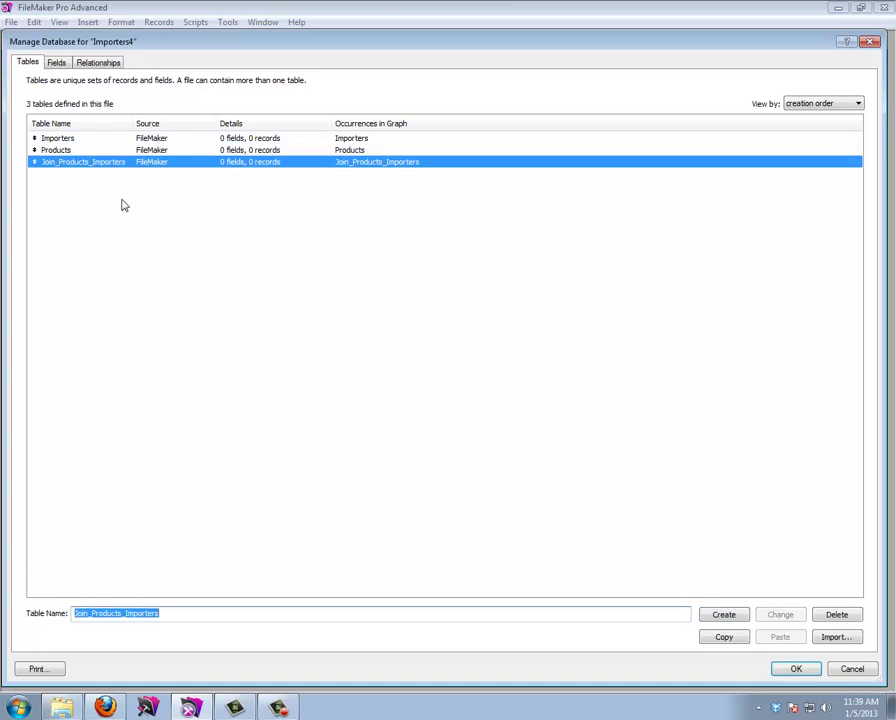
{"action": "double_click", "coordinate": [60, 149]}
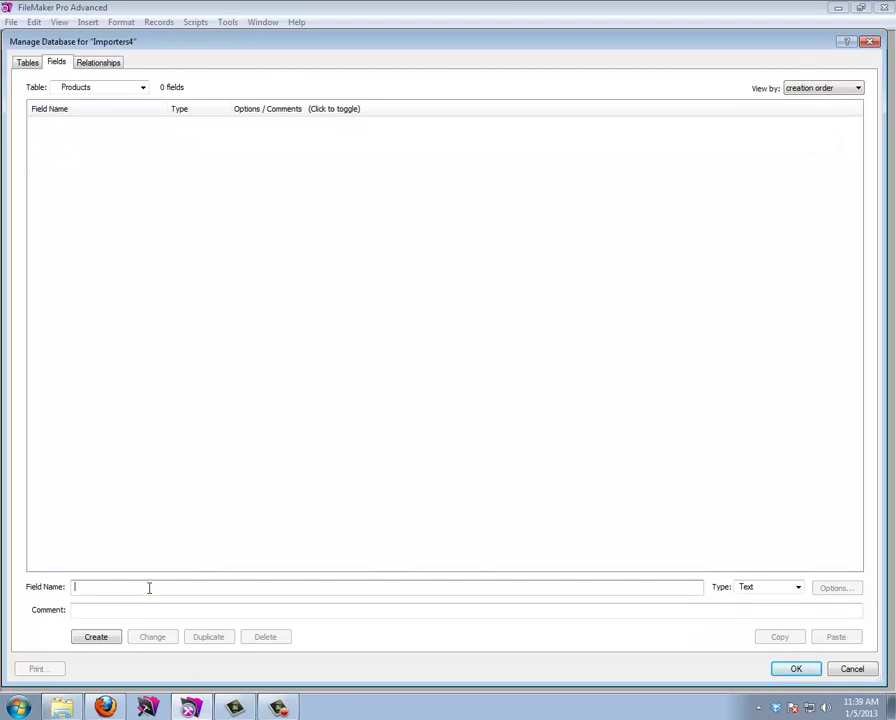
Step: Create a Number field Id that auto-enters a serial number
{"action": "type", "text": "Id"}
{"action": "key", "text": "Tab"}
{"action": "key", "text": "n"}
{"action": "key", "text": "Return"}
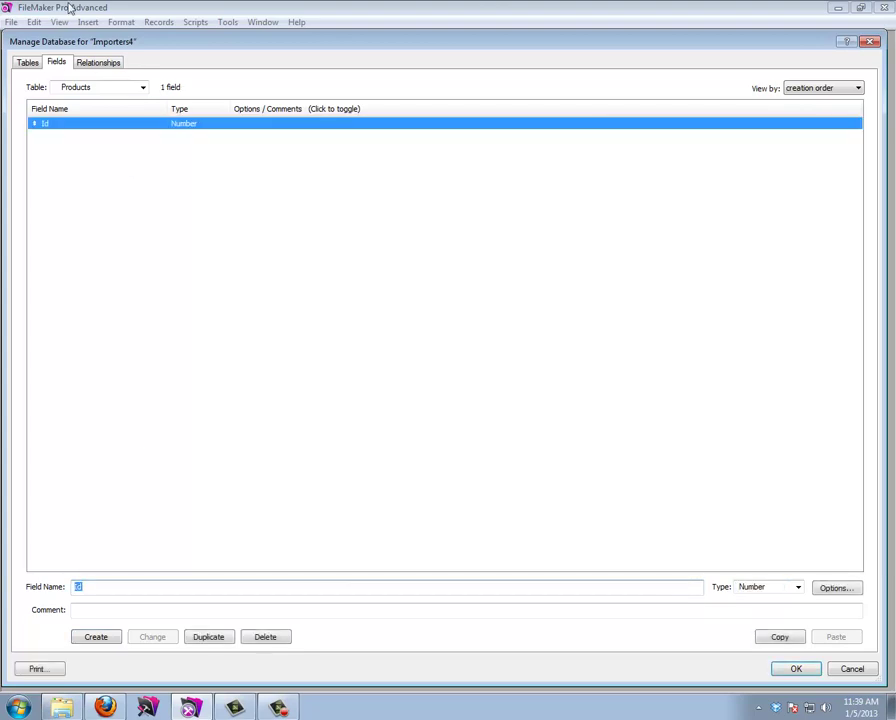
{"action": "double_click", "coordinate": [118, 127]}
{"action": "left_click", "coordinate": [332, 291]}
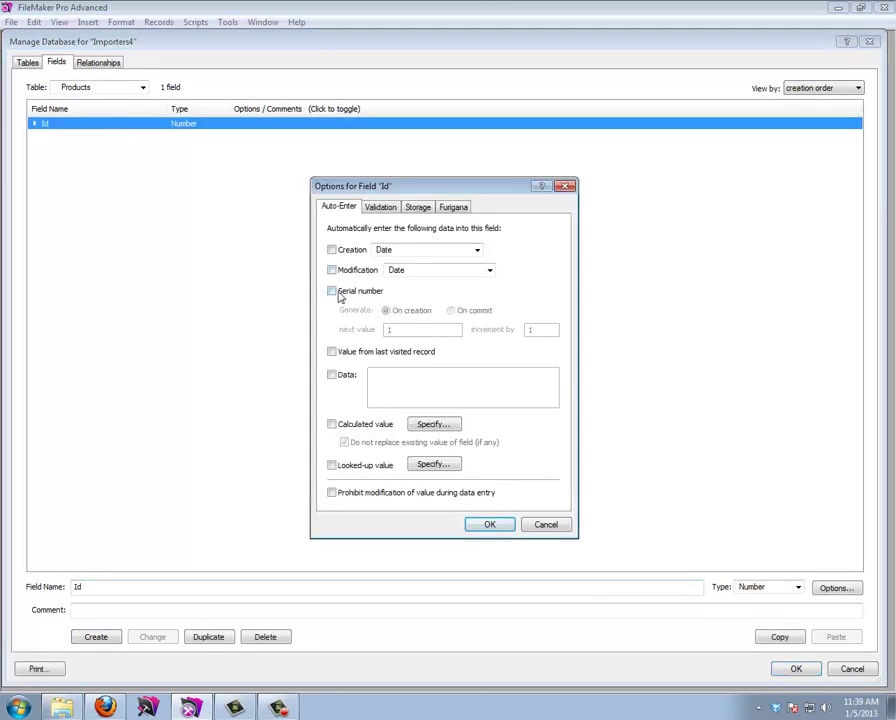
{"action": "left_click", "coordinate": [482, 527]}
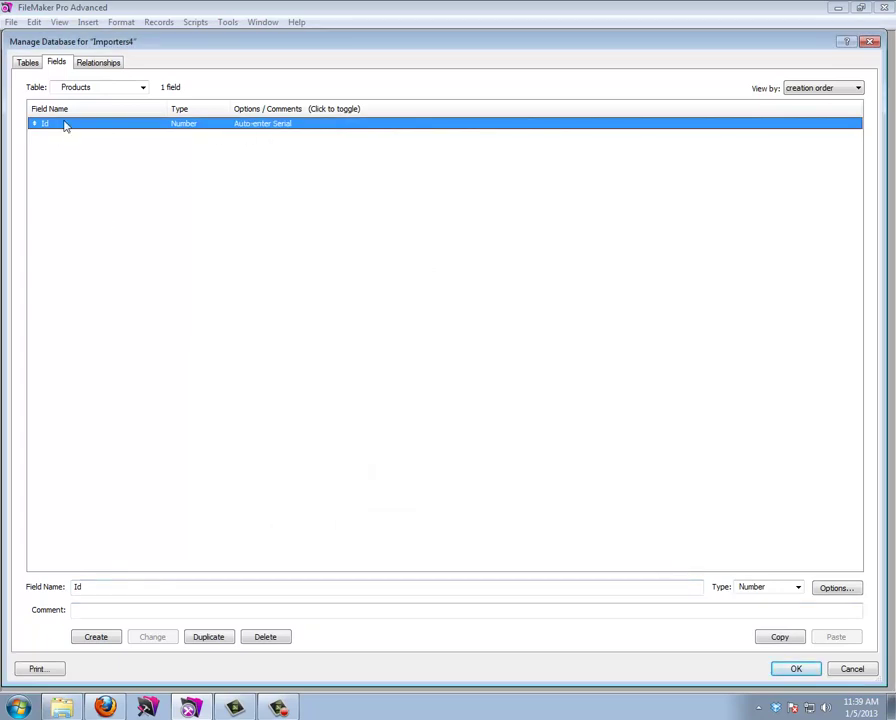
Step: Add a Text field named Product to the Products table
{"action": "double_click", "coordinate": [78, 587]}
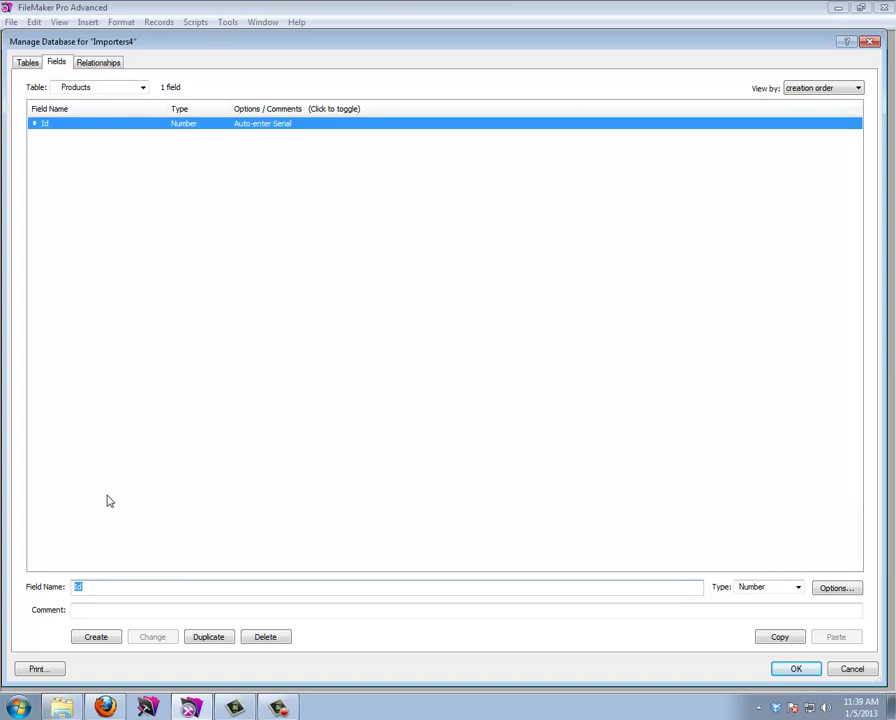
{"action": "type", "text": "Product"}
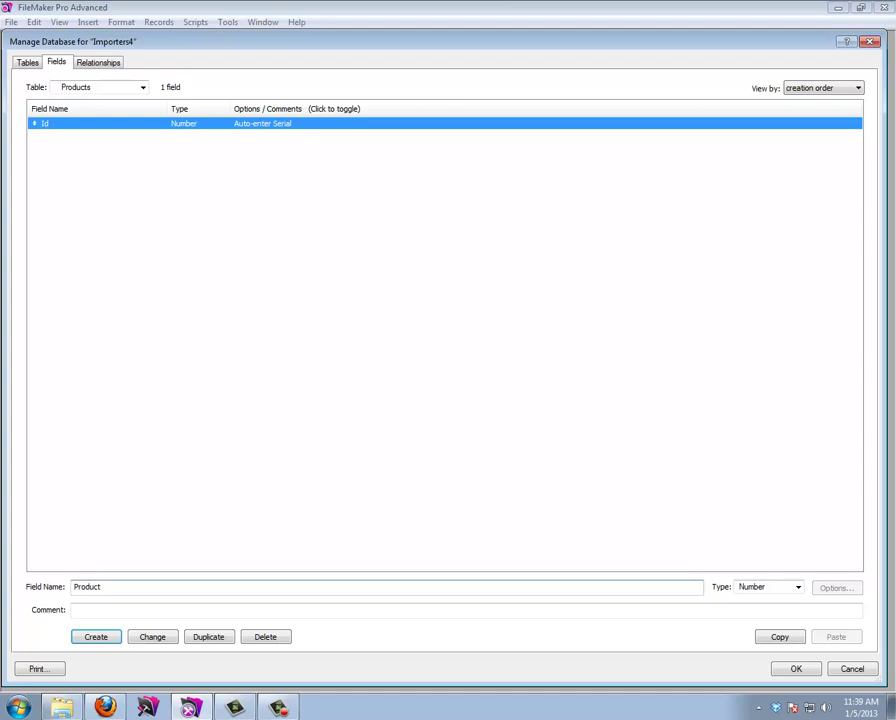
{"action": "key", "text": "Tab"}
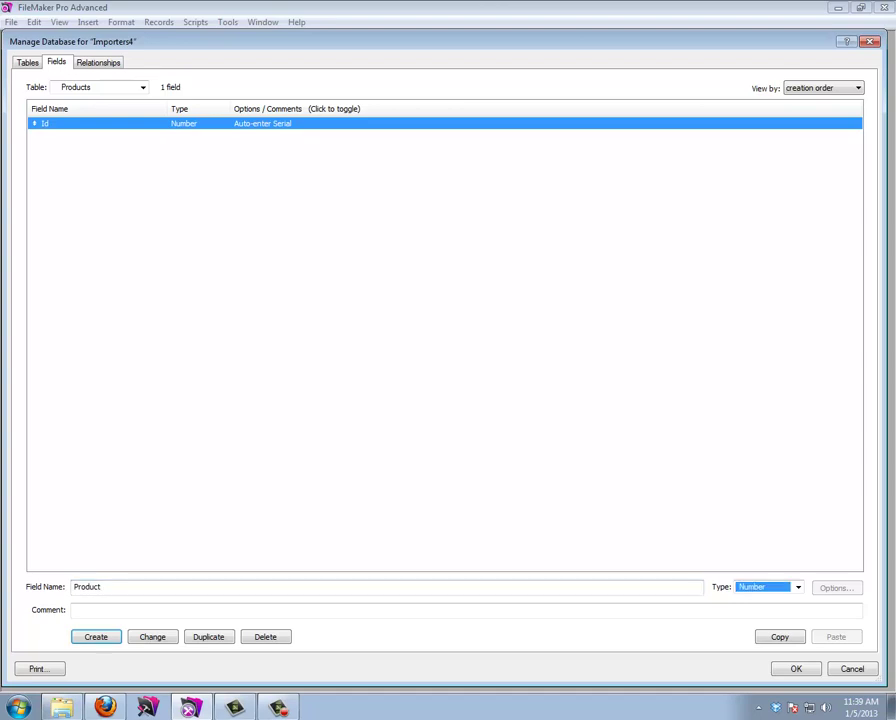
{"action": "key", "text": "Down"}
{"action": "key", "text": "Down"}
{"action": "key", "text": "Down"}
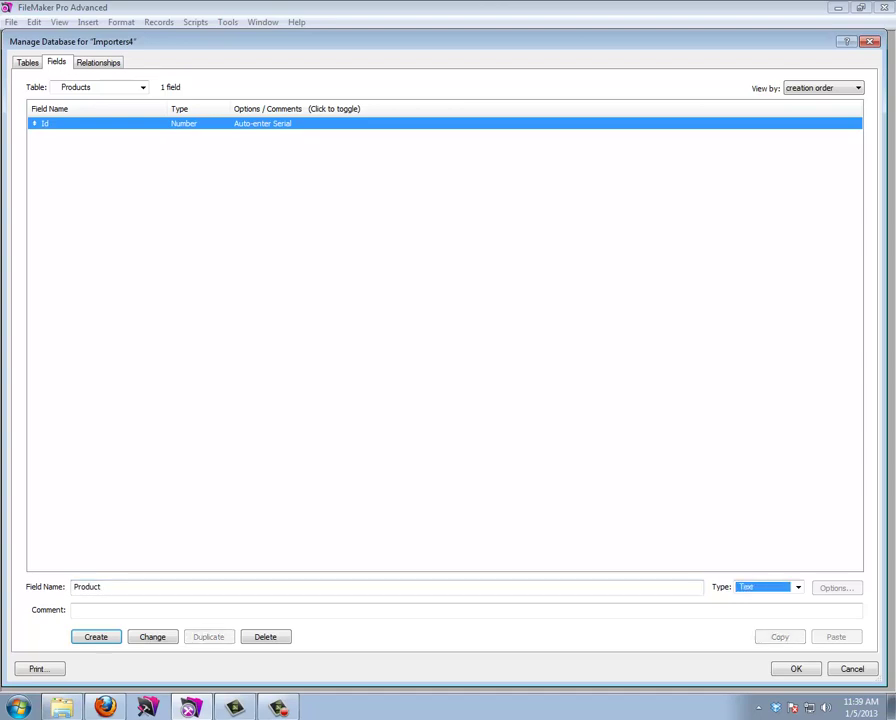
{"action": "key", "text": "Return"}
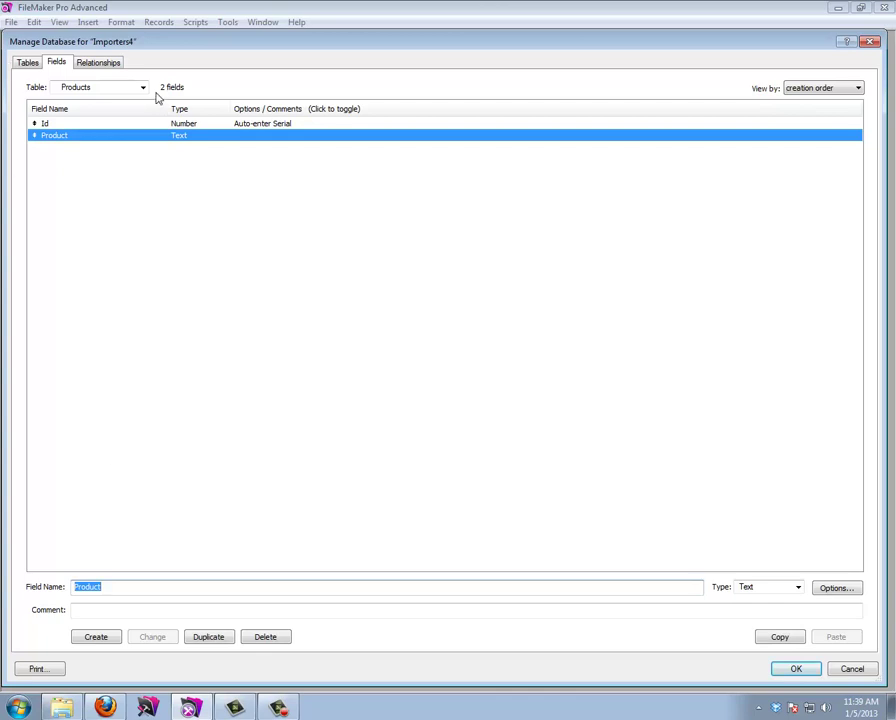
{"action": "left_click", "coordinate": [143, 88]}
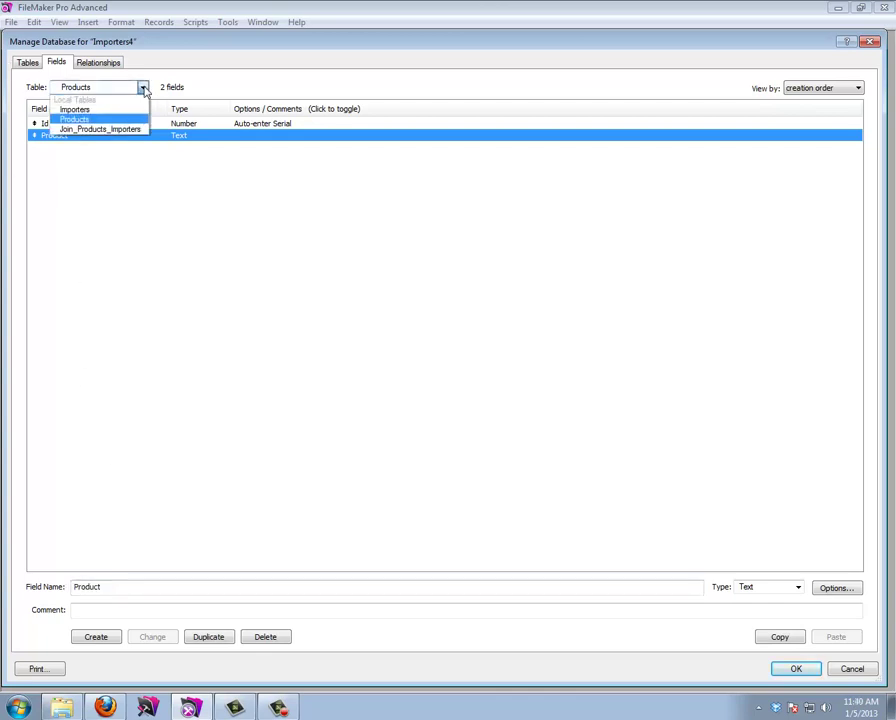
{"action": "left_click", "coordinate": [85, 110]}
Step: Create an Importers Number field Id with auto-entered serial numbers
{"action": "left_click", "coordinate": [98, 588]}
{"action": "type", "text": "Id"}
{"action": "key", "text": "ctrl+n"}
{"action": "key", "text": "Return"}
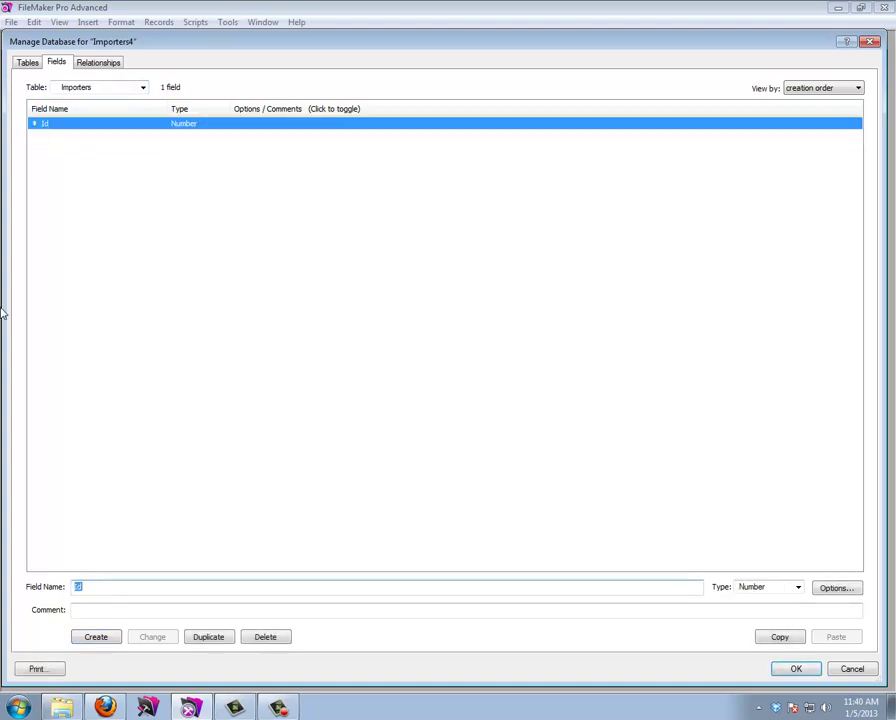
{"action": "double_click", "coordinate": [64, 124]}
{"action": "left_click", "coordinate": [345, 293]}
{"action": "left_click", "coordinate": [497, 525]}
Step: Add Text fields Importer and Country to the Importers table
{"action": "type", "text": "Importer"}
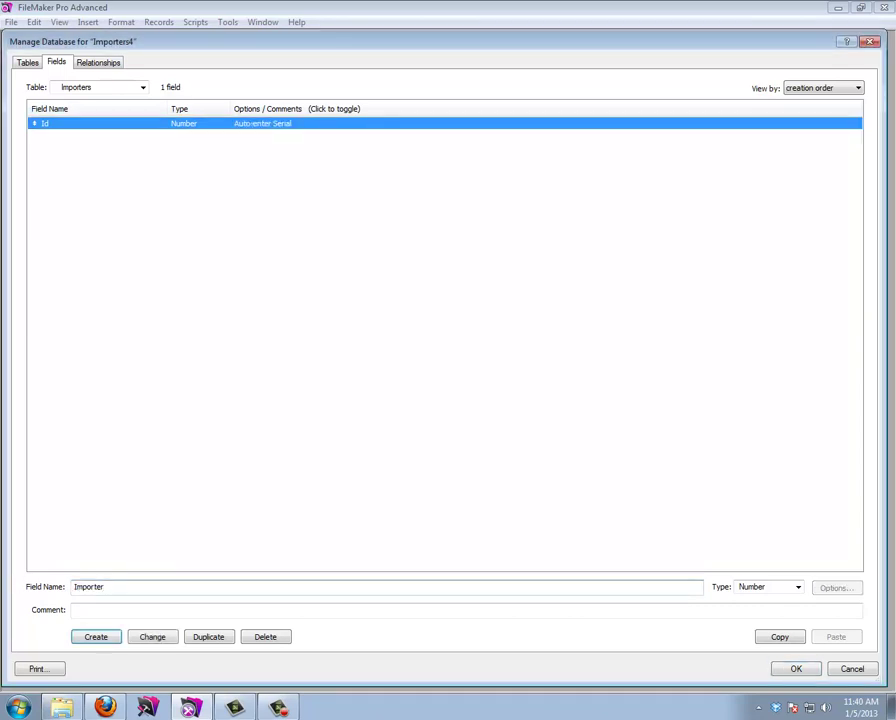
{"action": "key", "text": "Tab"}
{"action": "key", "text": "Down"}
{"action": "key", "text": "Down"}
{"action": "key", "text": "Down"}
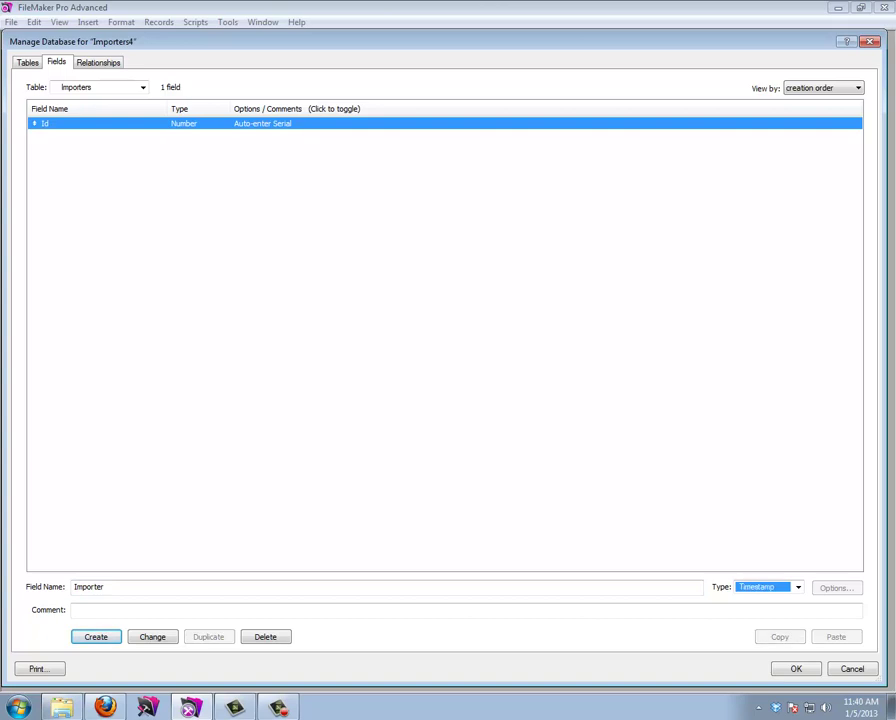
{"action": "key", "text": "Return"}
{"action": "type", "text": "C"}
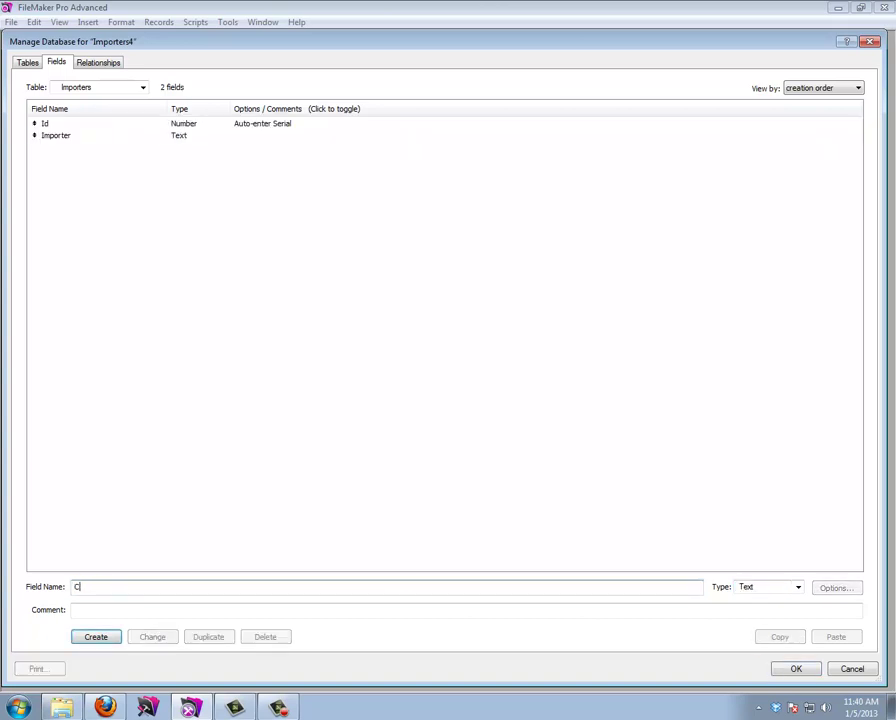
{"action": "type", "text": "ountry"}
{"action": "key", "text": "Return"}
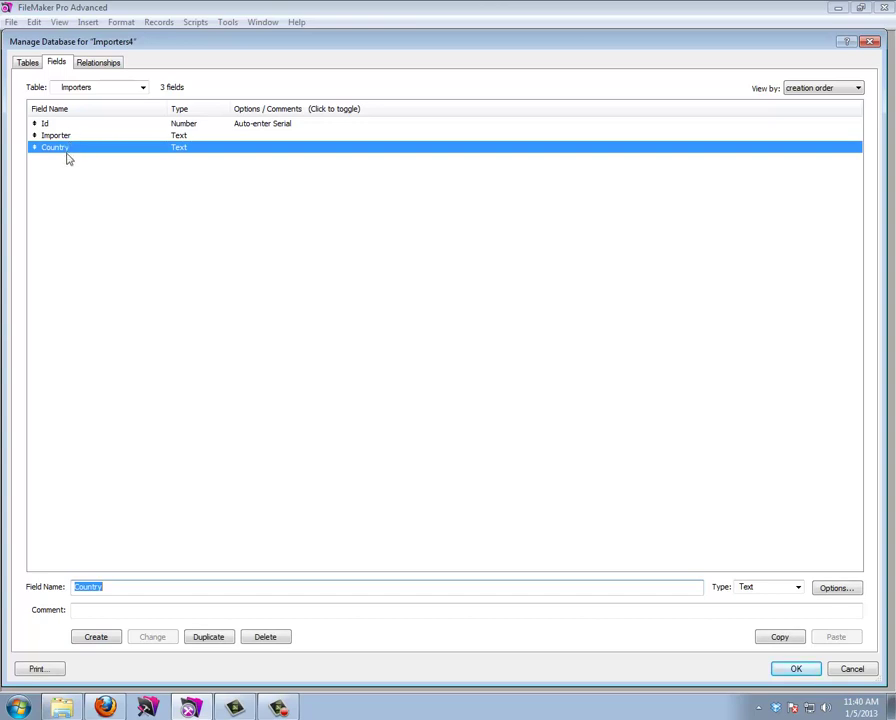
{"action": "left_click", "coordinate": [104, 90]}
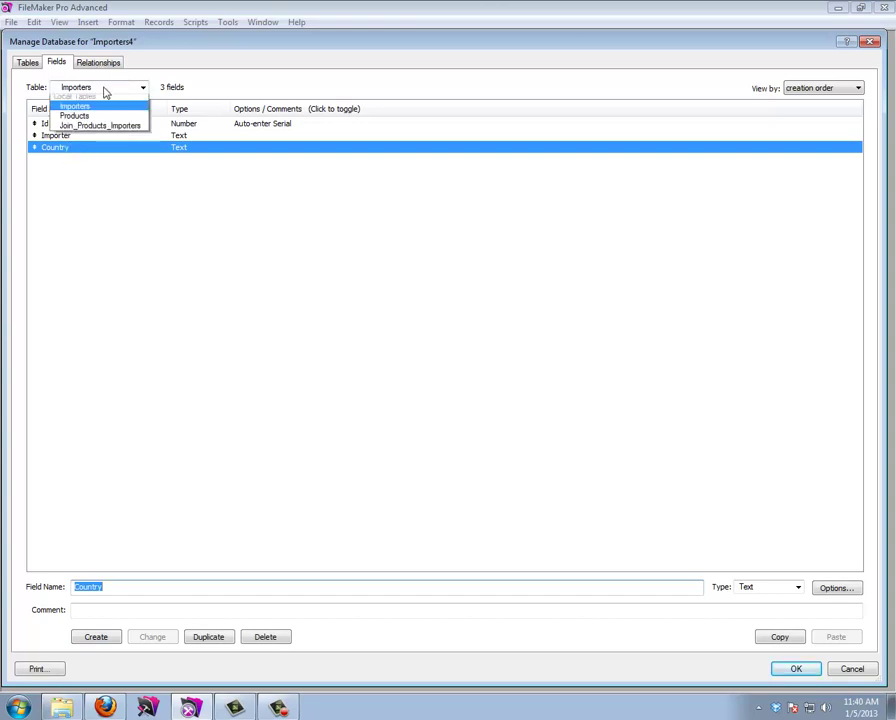
{"action": "left_click", "coordinate": [104, 126]}
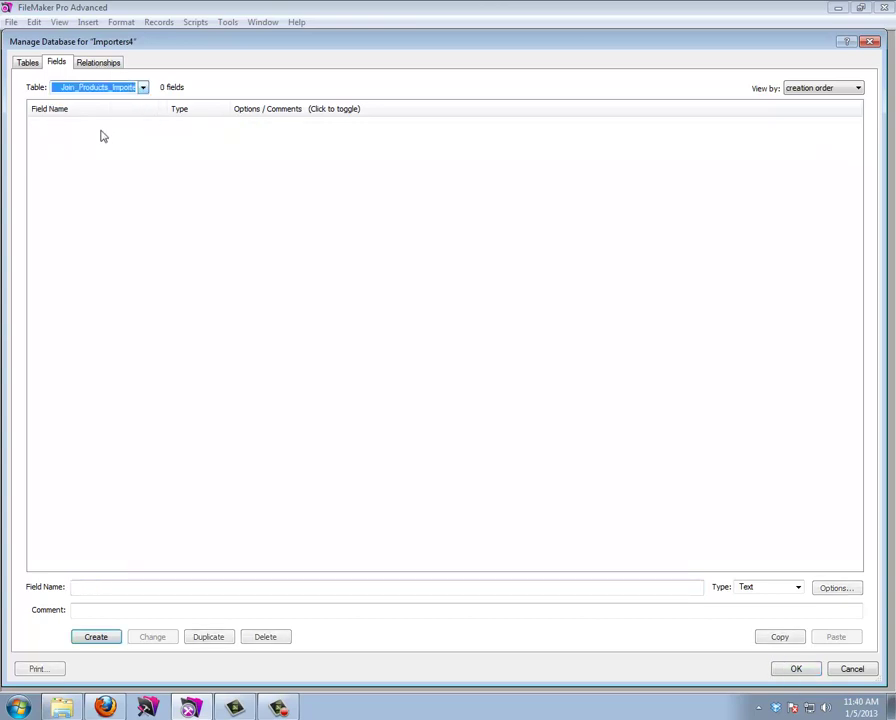
Step: Arrange the relationships graph with Join_Products_Importers below Importers and Products
{"action": "left_click", "coordinate": [100, 63]}
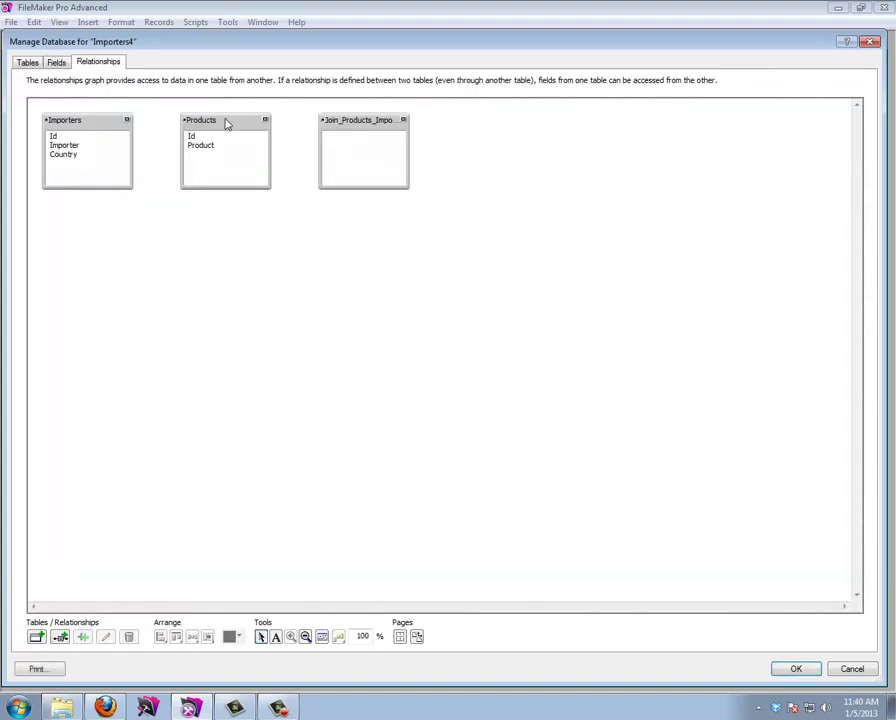
{"action": "left_click_drag", "start_coordinate": [362, 128], "coordinate": [236, 307]}
{"action": "left_click_drag", "start_coordinate": [229, 122], "coordinate": [265, 119]}
{"action": "left_click_drag", "start_coordinate": [282, 123], "coordinate": [286, 130]}
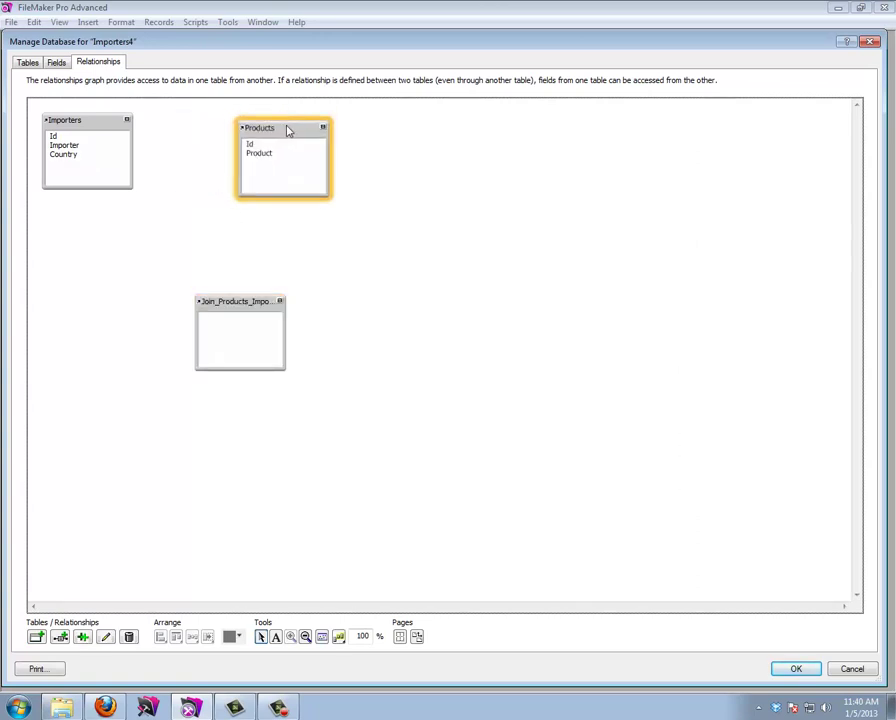
{"action": "left_click_drag", "start_coordinate": [256, 322], "coordinate": [236, 280]}
{"action": "key", "text": "Delete"}
{"action": "key", "text": "ctrl+z"}
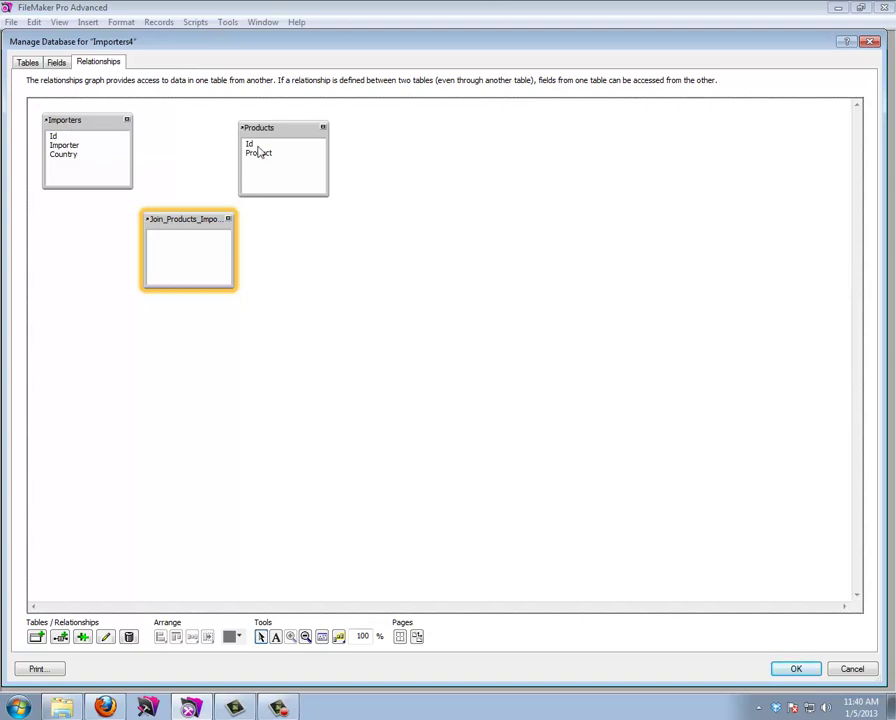
Step: Create the join table's Id Number field with an auto-entered serial number
{"action": "left_click", "coordinate": [56, 63]}
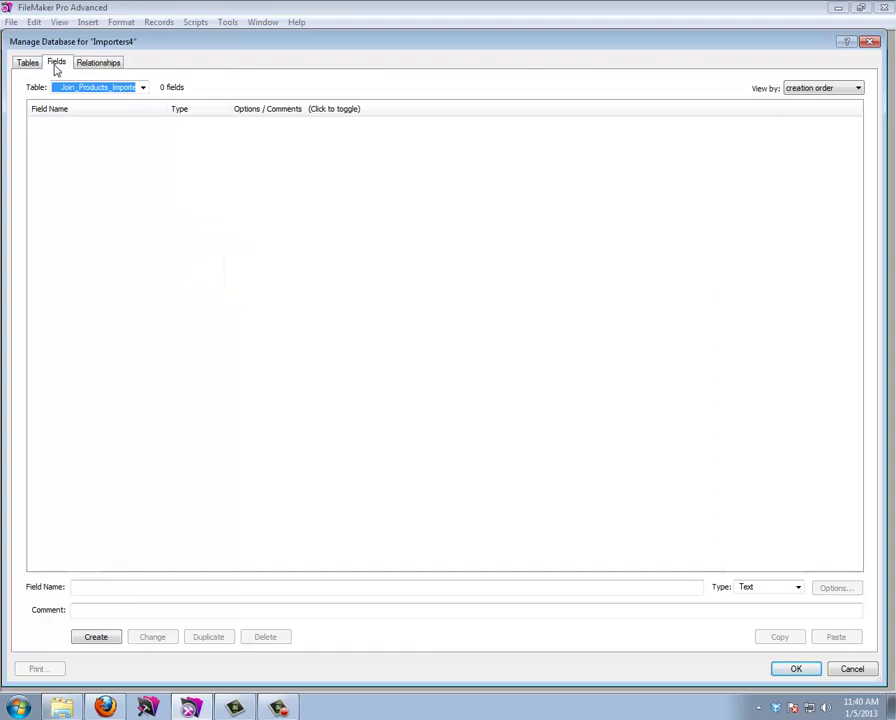
{"action": "left_click", "coordinate": [121, 586]}
{"action": "type", "text": "Id"}
{"action": "key", "text": "Tab"}
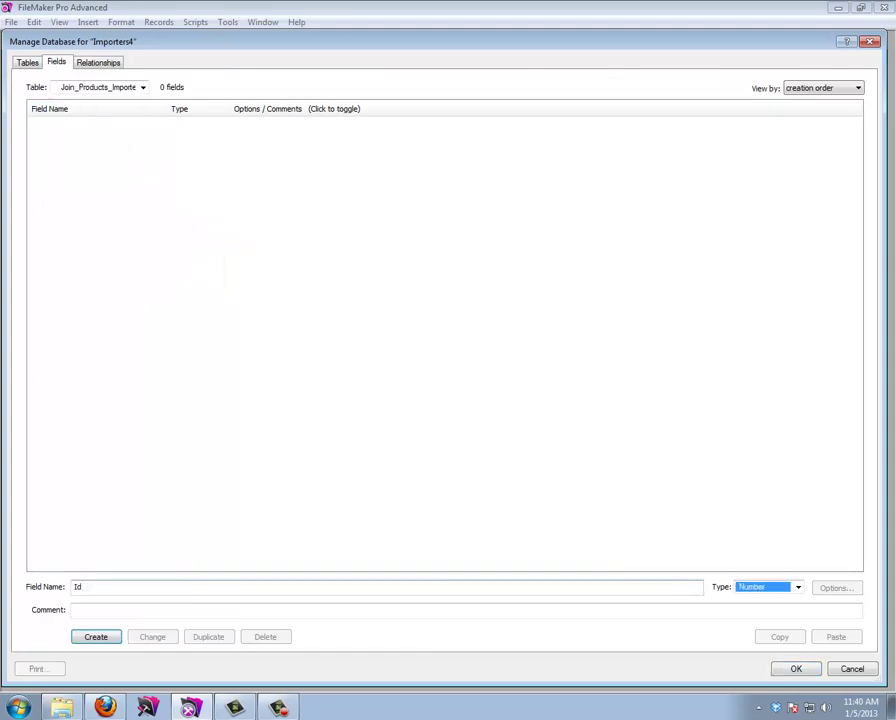
{"action": "key", "text": "Return"}
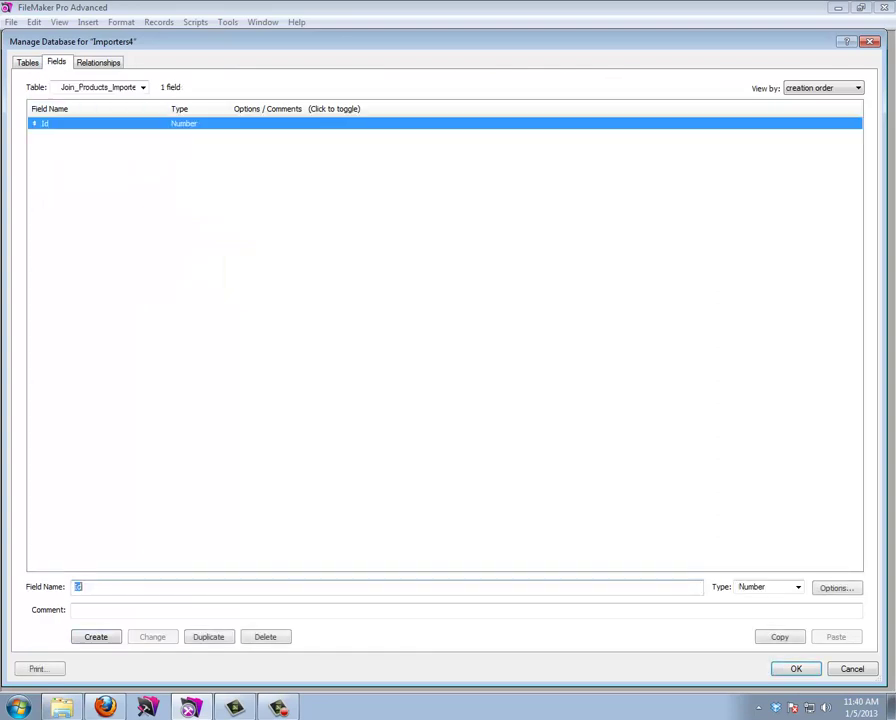
{"action": "double_click", "coordinate": [85, 125]}
{"action": "left_click", "coordinate": [334, 292]}
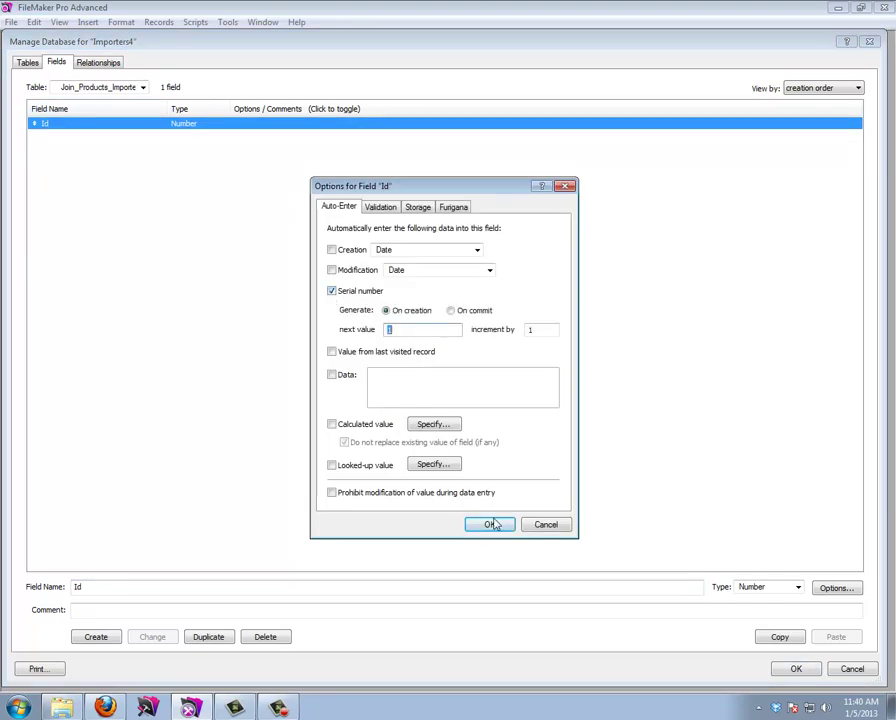
{"action": "left_click", "coordinate": [490, 525]}
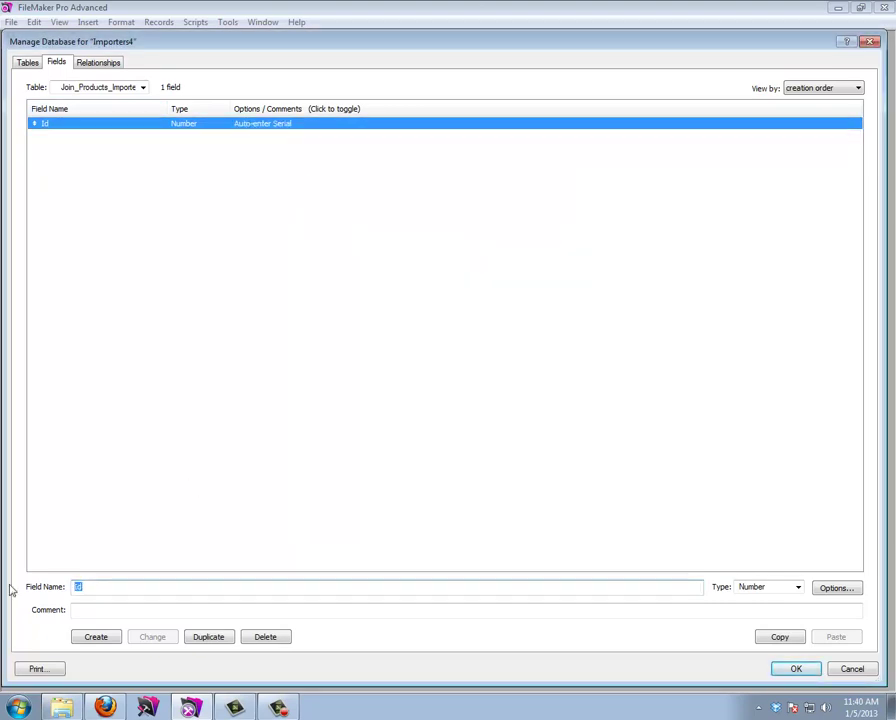
Step: Add Number fields ProductIdFk, ImporterIdFk and Price to the join table
{"action": "type", "text": "ProductIdFk"}
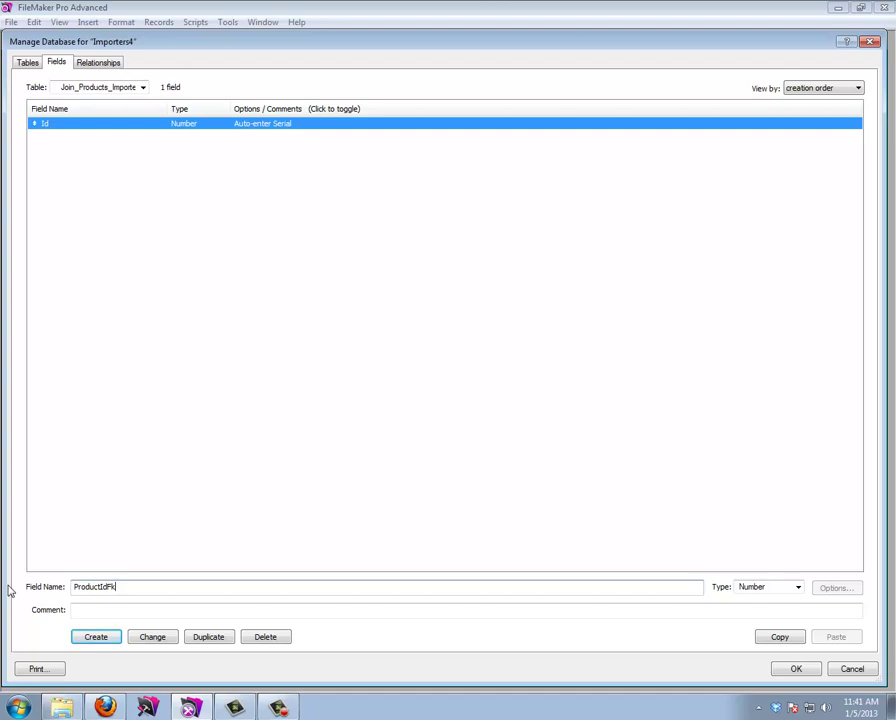
{"action": "key", "text": "Tab"}
{"action": "key", "text": "Return"}
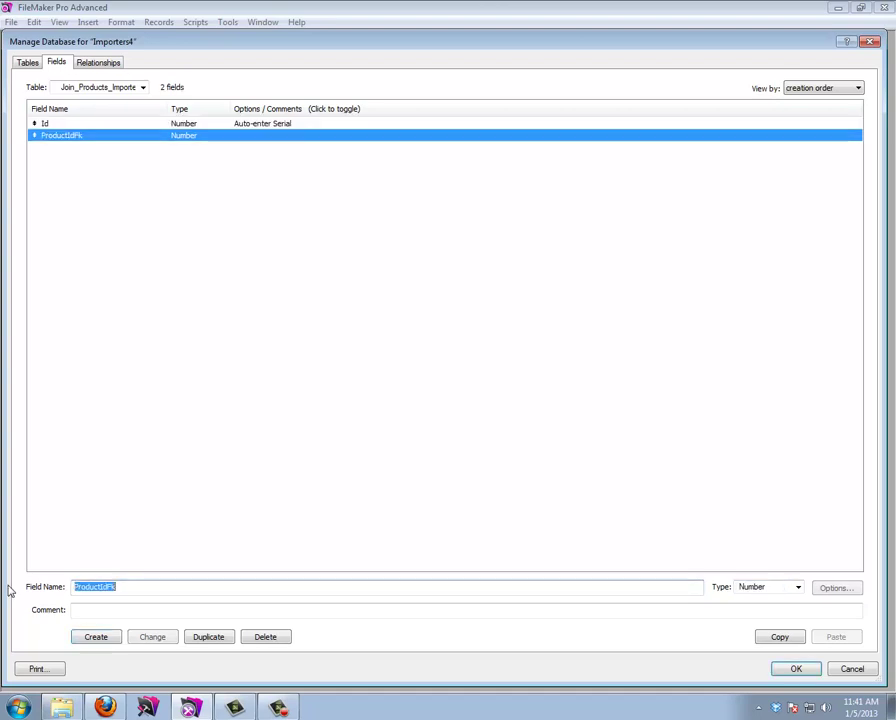
{"action": "type", "text": "Importer"}
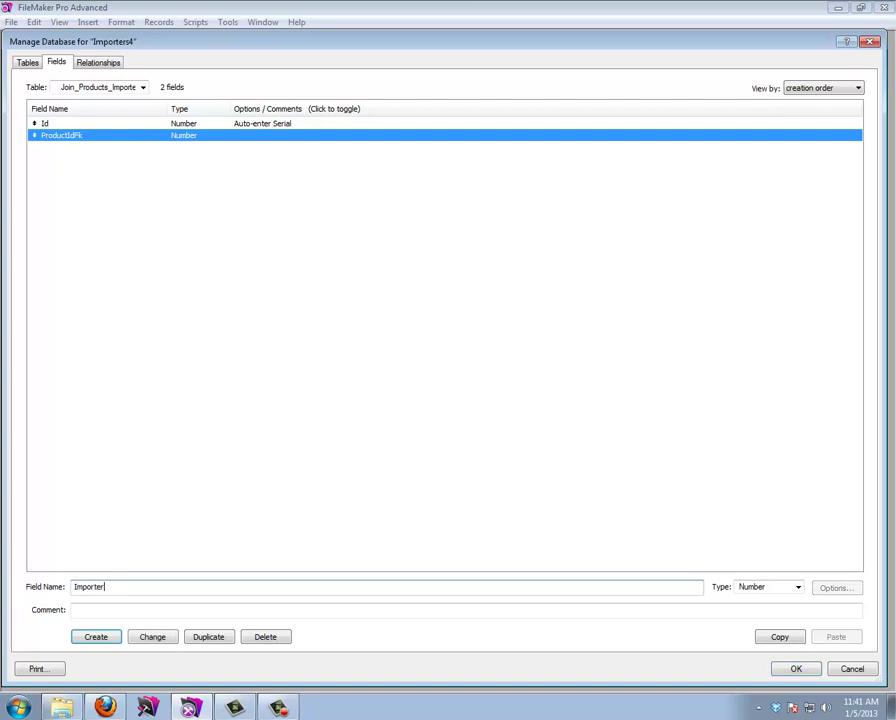
{"action": "key", "text": "Return"}
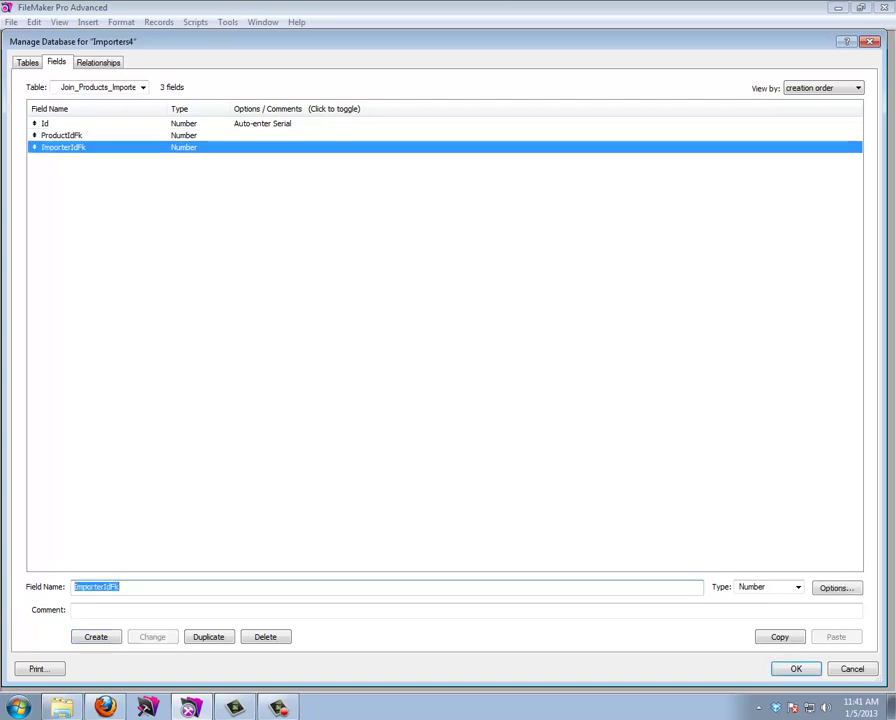
{"action": "type", "text": "Pr"}
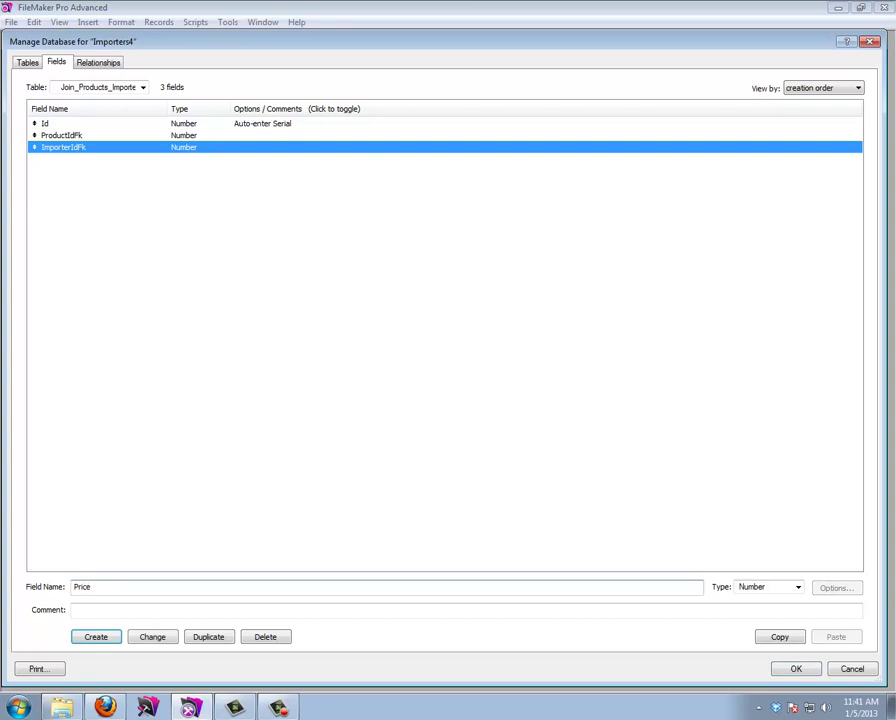
{"action": "type", "text": "ice"}
{"action": "key", "text": "Return"}
Step: Add a Date field named Date that auto-enters the creation date
{"action": "type", "text": "Date"}
{"action": "key", "text": "Tab"}
{"action": "key", "text": "Down"}
{"action": "key", "text": "Return"}
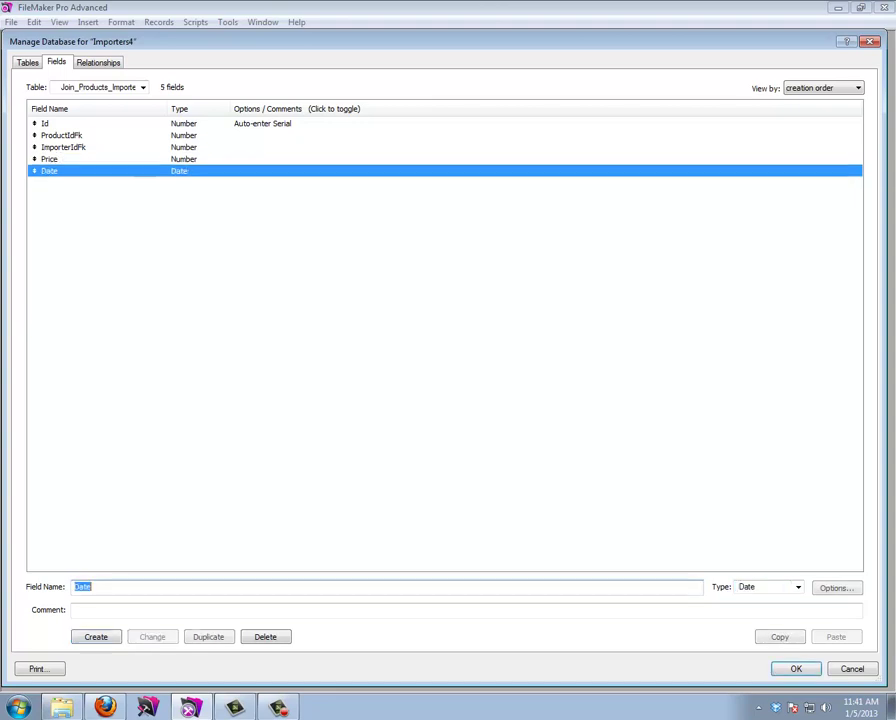
{"action": "double_click", "coordinate": [115, 176]}
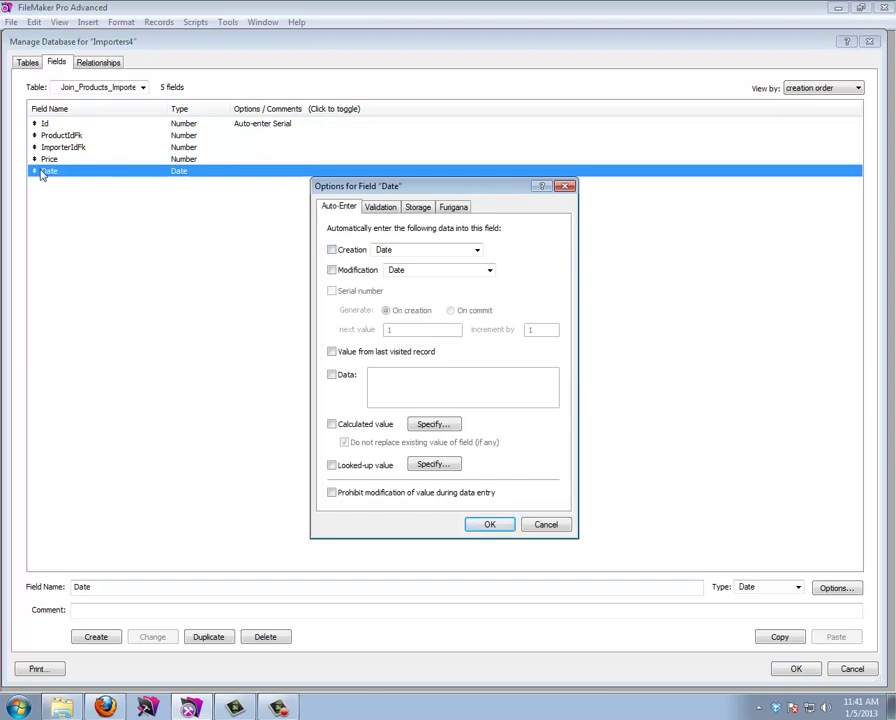
{"action": "left_click", "coordinate": [333, 250]}
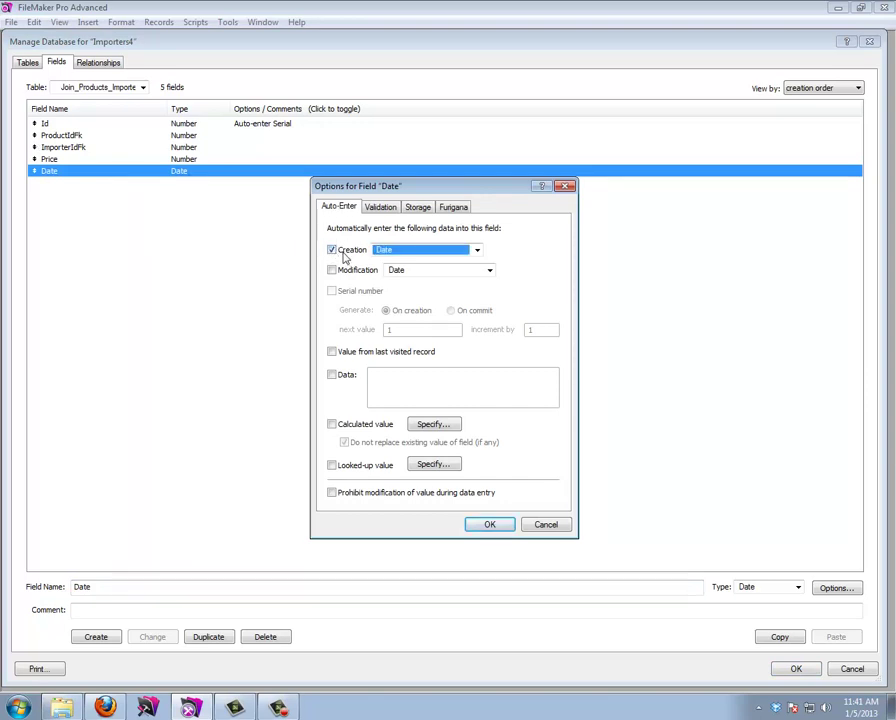
{"action": "left_click", "coordinate": [500, 527]}
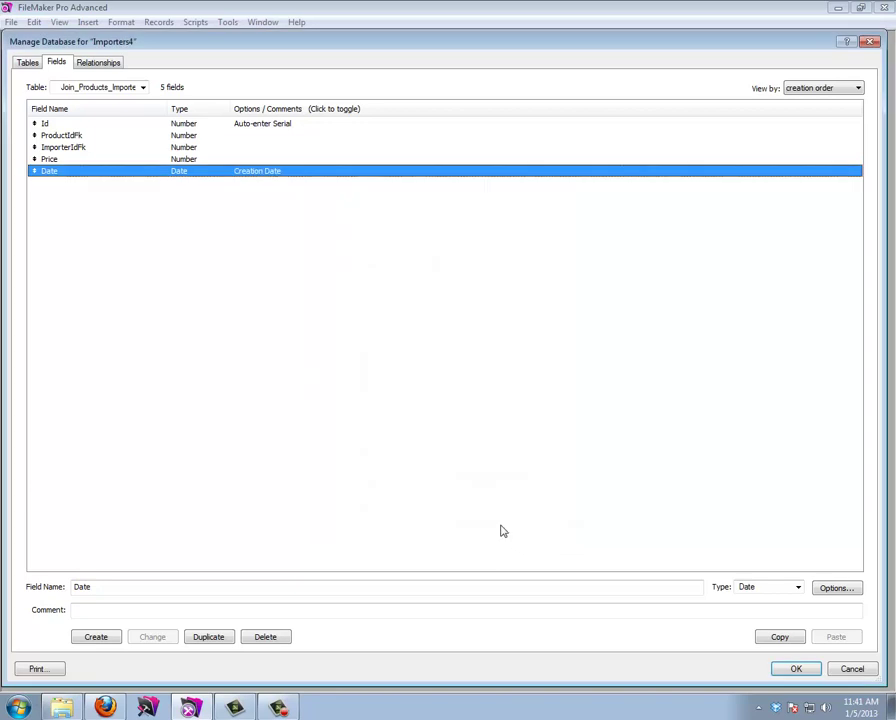
Step: Link Importers Id to ImporterIdFk and Products Id to ProductIdFk
{"action": "left_click", "coordinate": [96, 63]}
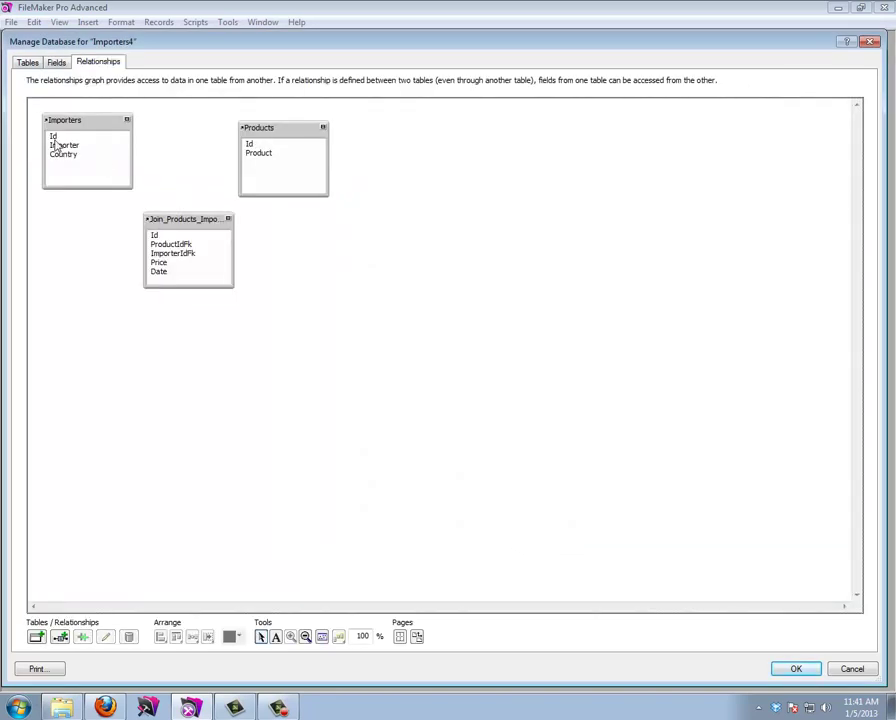
{"action": "left_click_drag", "start_coordinate": [55, 137], "coordinate": [157, 257]}
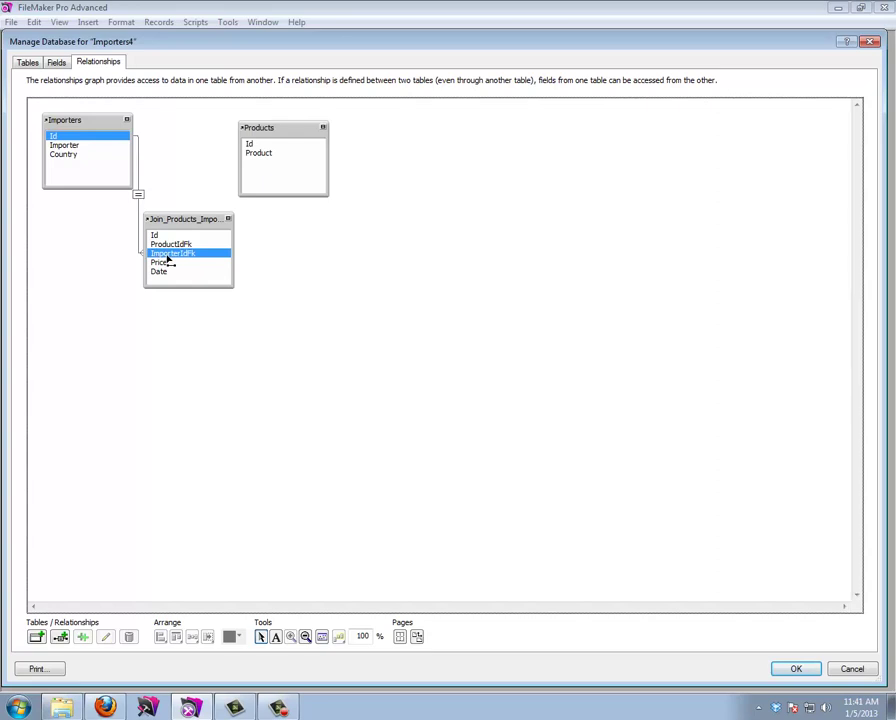
{"action": "left_click_drag", "start_coordinate": [252, 145], "coordinate": [186, 260]}
Step: Rearrange the table boxes on the graph and save the database setup
{"action": "left_click_drag", "start_coordinate": [91, 126], "coordinate": [398, 254]}
{"action": "left_click_drag", "start_coordinate": [274, 135], "coordinate": [88, 136]}
{"action": "left_click", "coordinate": [212, 228]}
{"action": "left_click", "coordinate": [203, 232]}
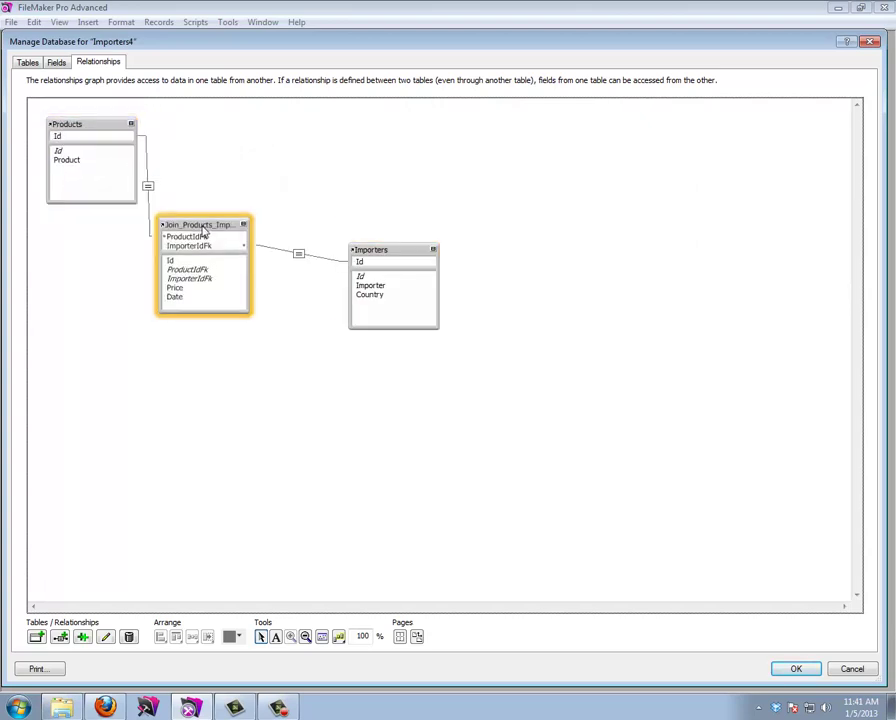
{"action": "left_click_drag", "start_coordinate": [391, 248], "coordinate": [312, 133]}
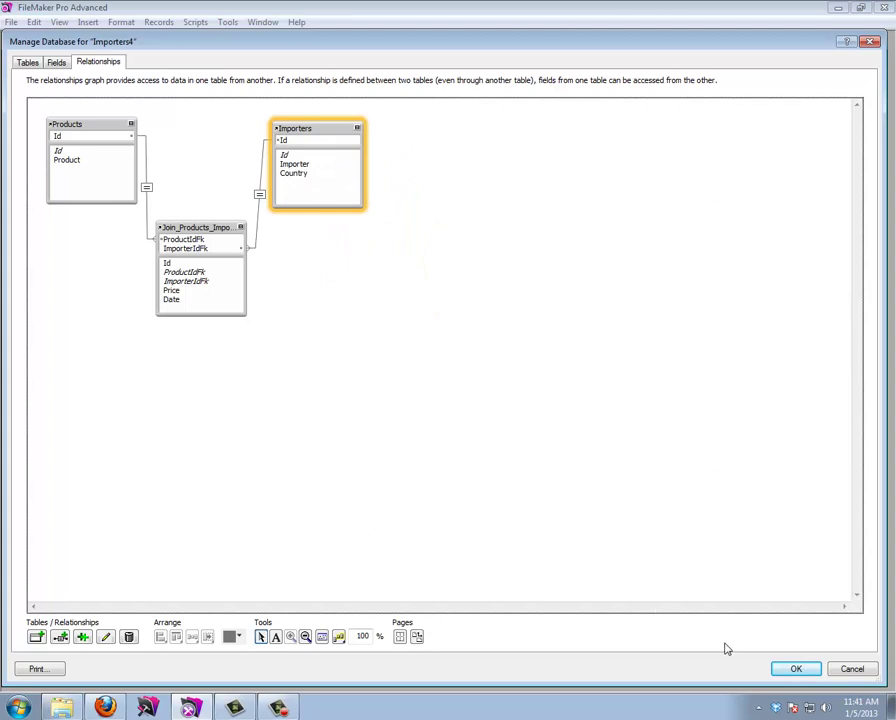
{"action": "left_click", "coordinate": [794, 669]}
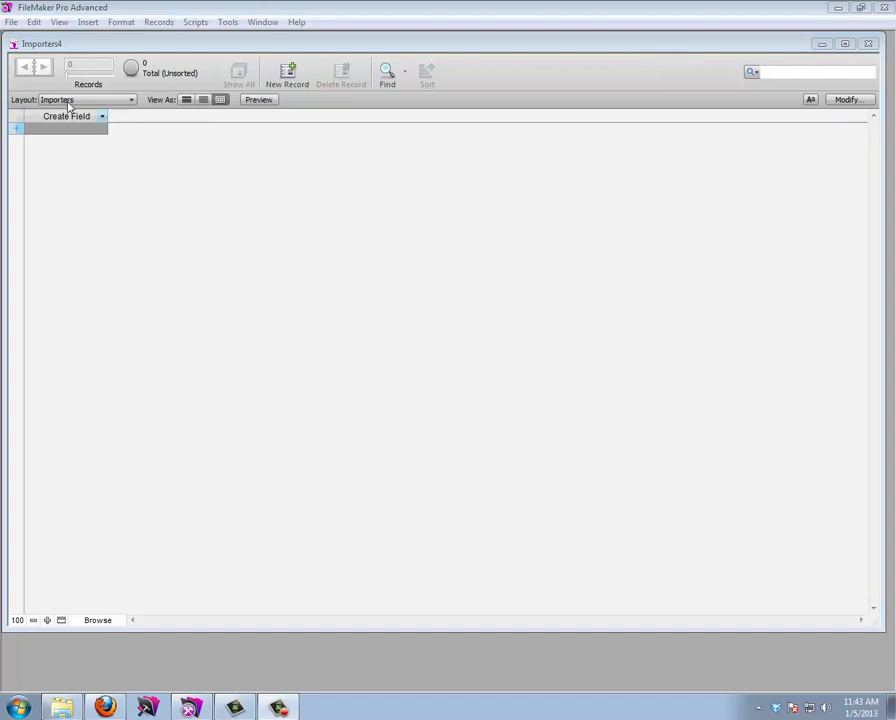
Step: Show Id, Importer and Country as table columns on the Importers layout
{"action": "left_click", "coordinate": [845, 99]}
{"action": "left_click", "coordinate": [308, 448]}
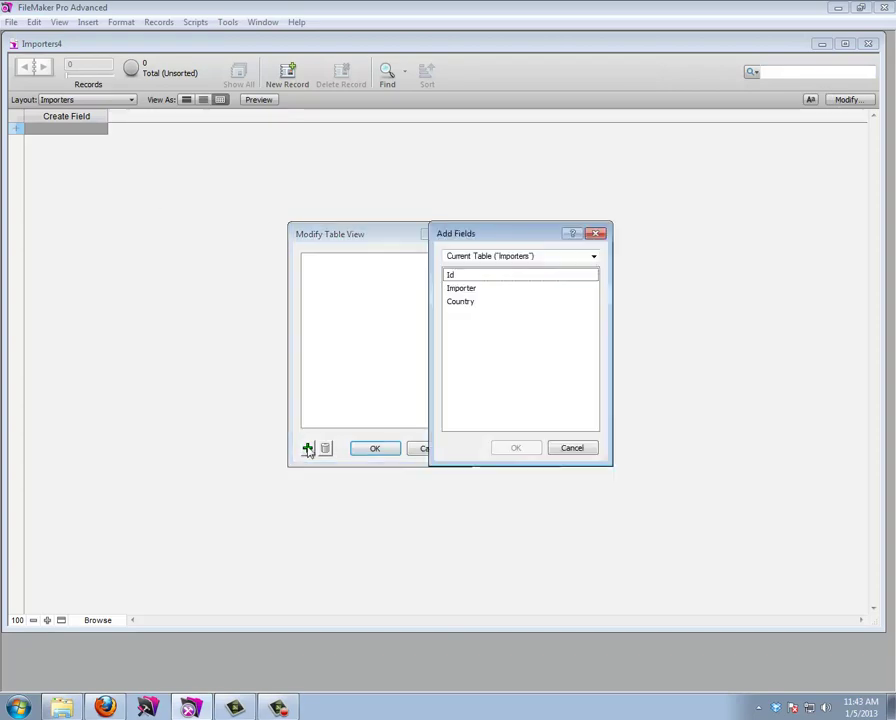
{"action": "left_click", "coordinate": [474, 301], "text": "ctrl"}
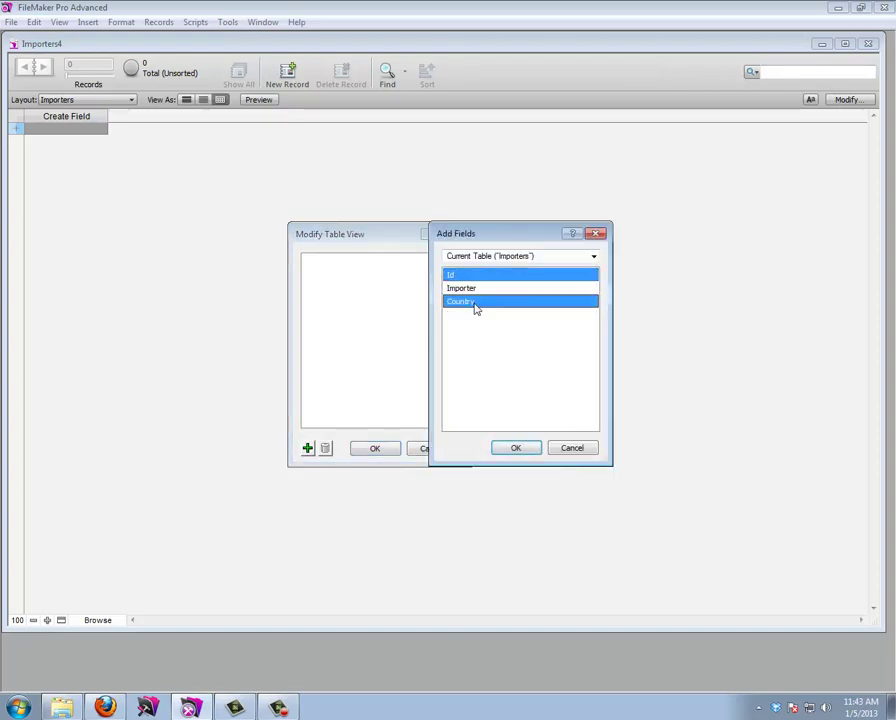
{"action": "left_click", "coordinate": [477, 322], "text": "shift"}
{"action": "left_click", "coordinate": [516, 447]}
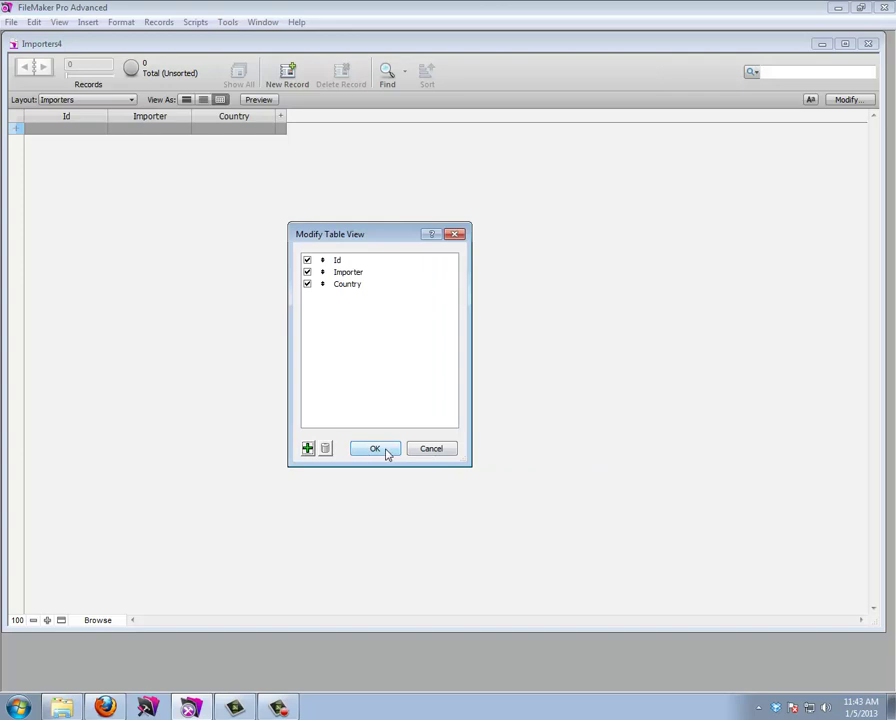
{"action": "left_click", "coordinate": [375, 448]}
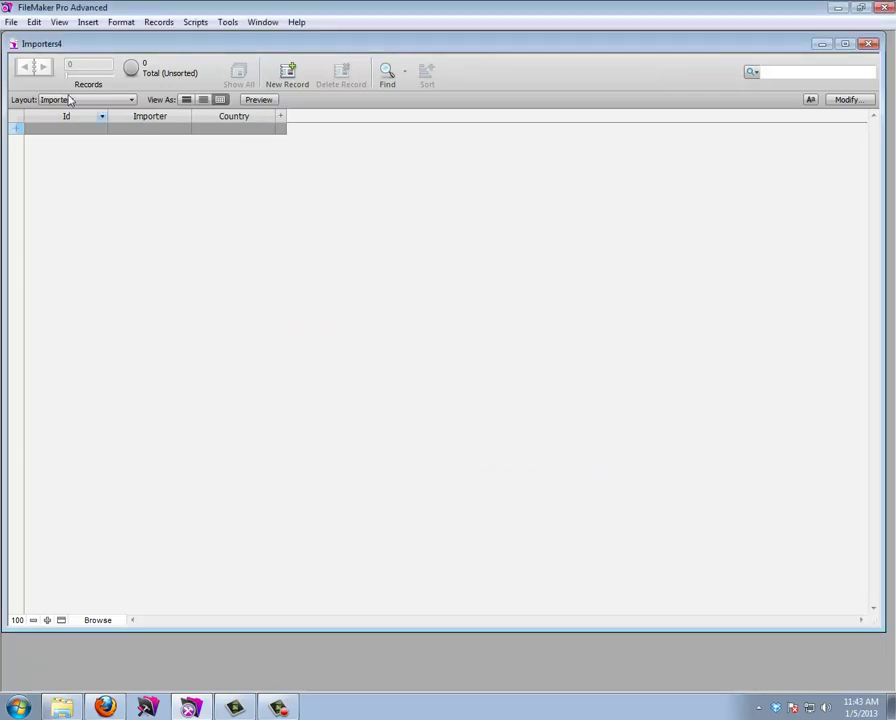
Step: Add a first importer record, Importer 1, with Country Spain
{"action": "left_click", "coordinate": [287, 78]}
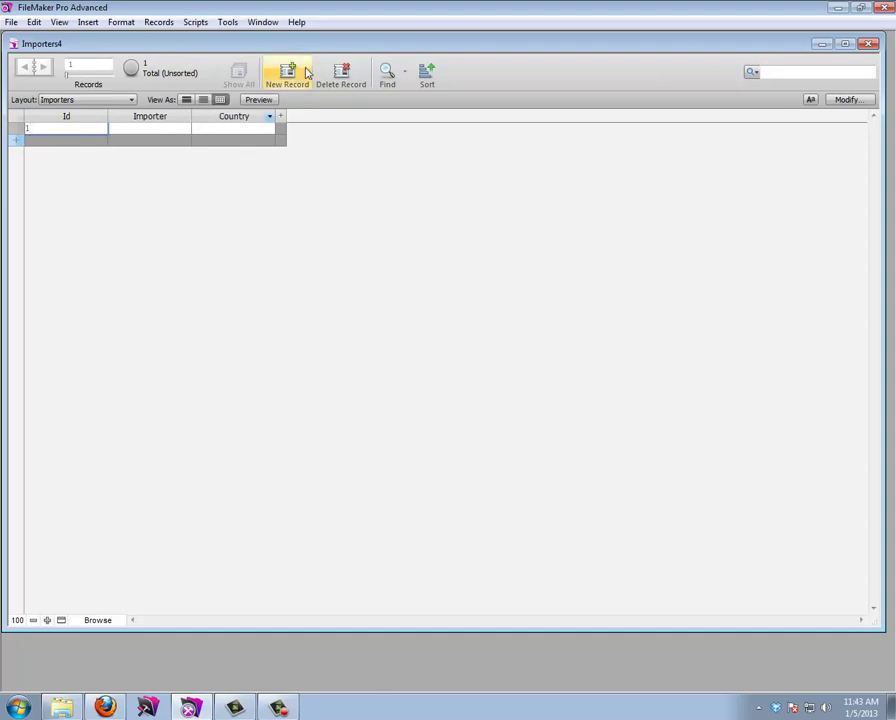
{"action": "left_click", "coordinate": [158, 127]}
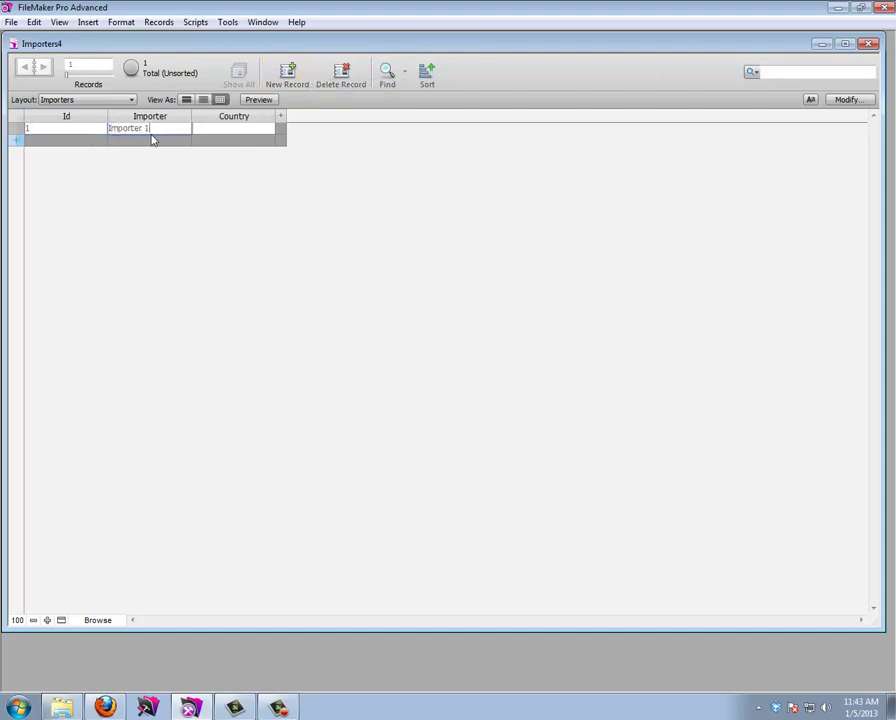
{"action": "key", "text": "Tab"}
{"action": "type", "text": "S"}
Step: Switch to the Products layout in form view
{"action": "left_click", "coordinate": [80, 102]}
{"action": "left_click", "coordinate": [83, 131]}
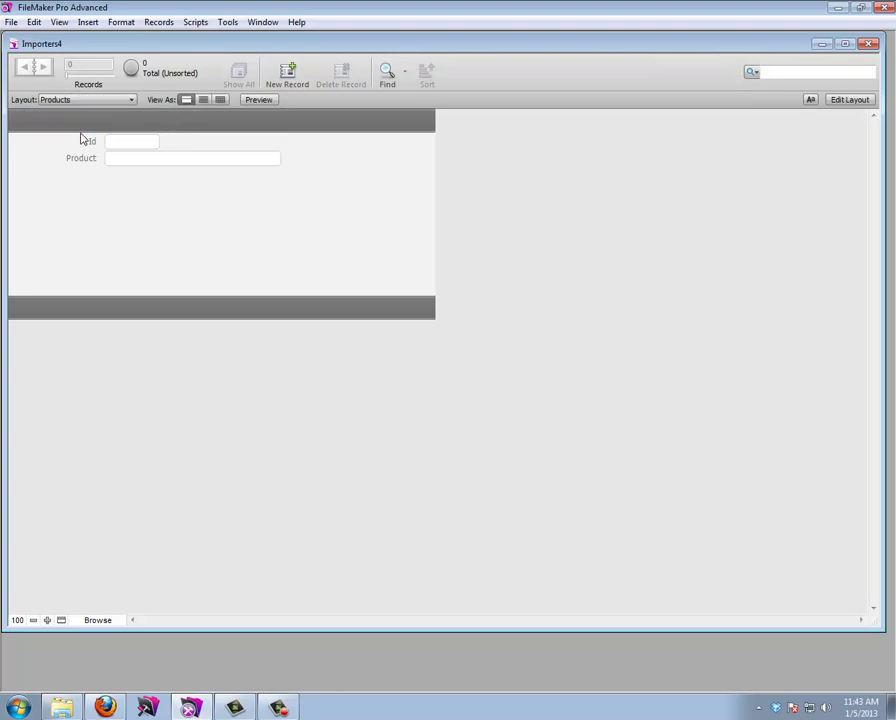
{"action": "left_click", "coordinate": [218, 101]}
{"action": "left_click", "coordinate": [186, 101]}
Step: Create a product record named Product 1 and commit it
{"action": "left_click", "coordinate": [282, 78]}
{"action": "left_click", "coordinate": [120, 158]}
{"action": "type", "text": "Product 1"}
{"action": "key", "text": "KP_Enter"}
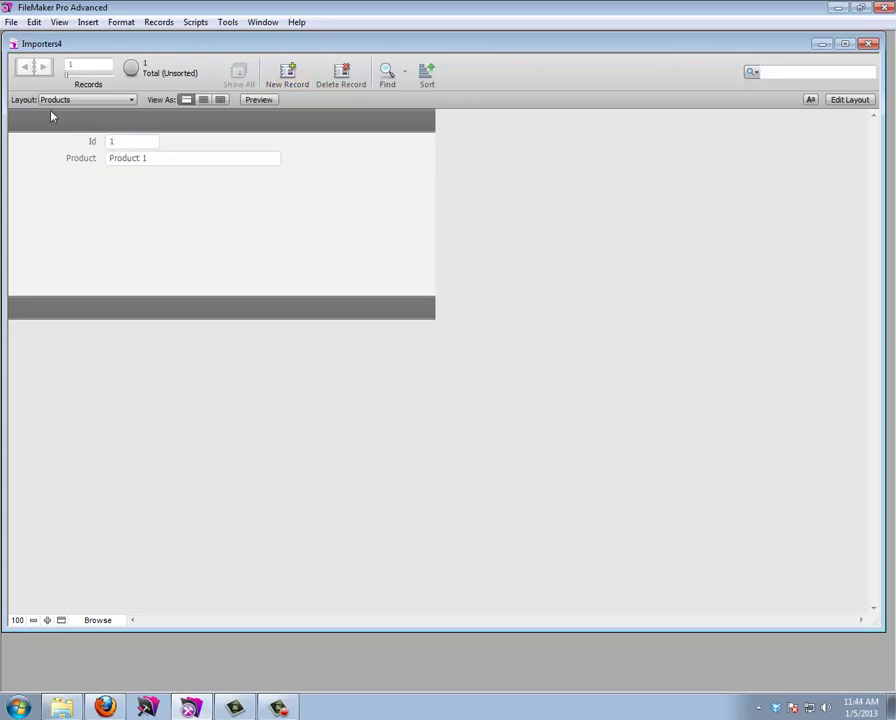
Step: Check the Join_Products_Importers layout, then return to the Products layout
{"action": "left_click", "coordinate": [84, 99]}
{"action": "left_click", "coordinate": [73, 144]}
{"action": "left_click", "coordinate": [91, 104]}
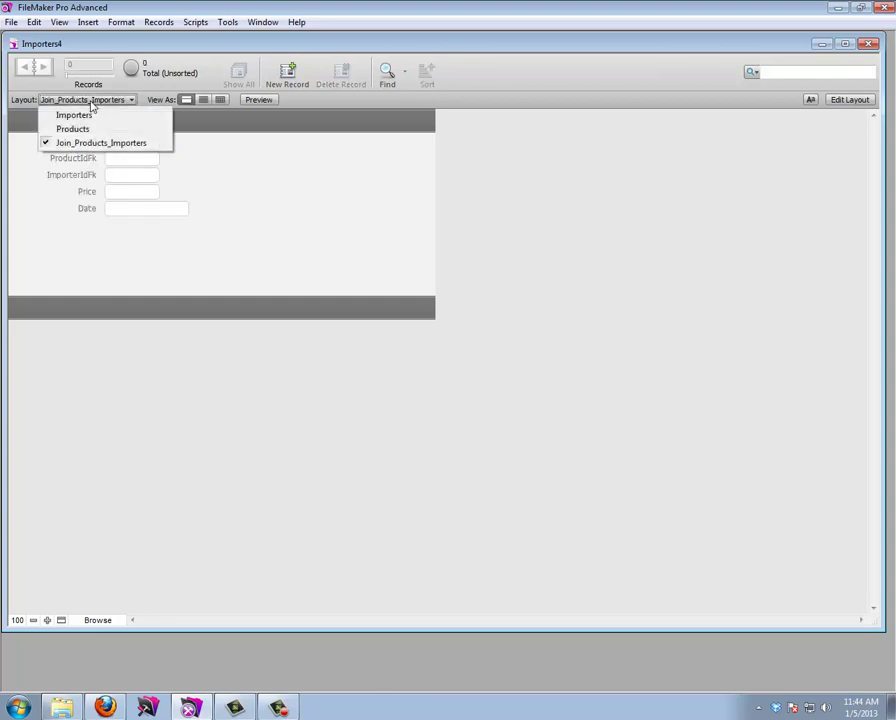
{"action": "left_click", "coordinate": [76, 129]}
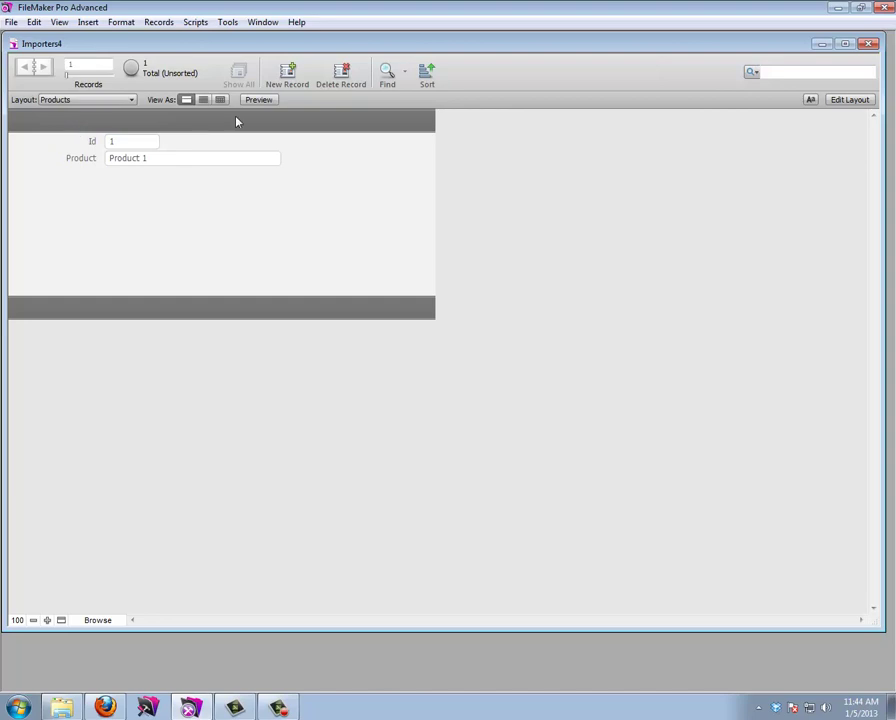
Step: Start a new Products layout named LayProducts
{"action": "left_click", "coordinate": [850, 100]}
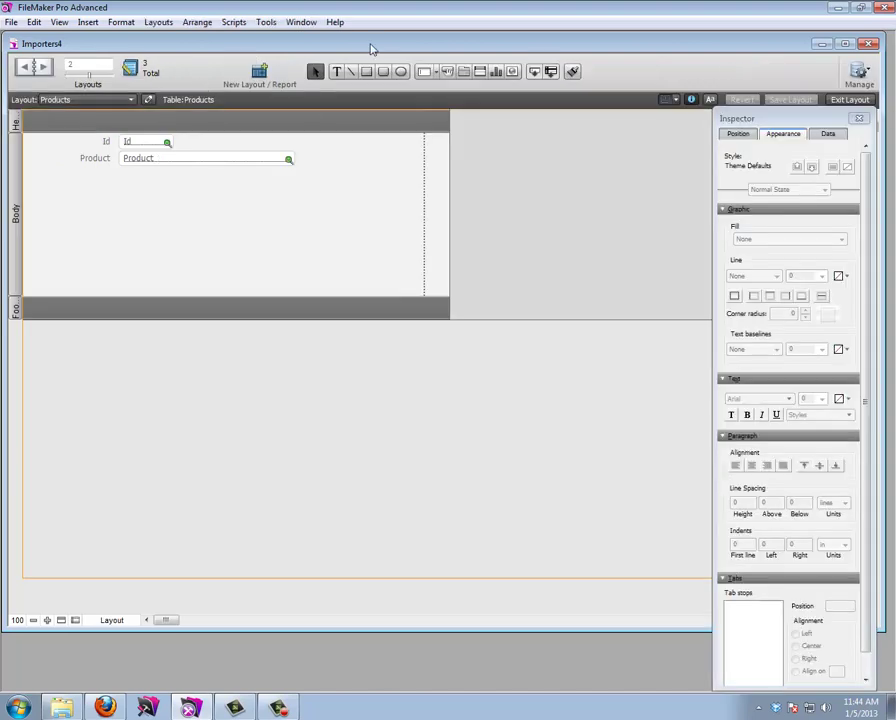
{"action": "left_click", "coordinate": [259, 76]}
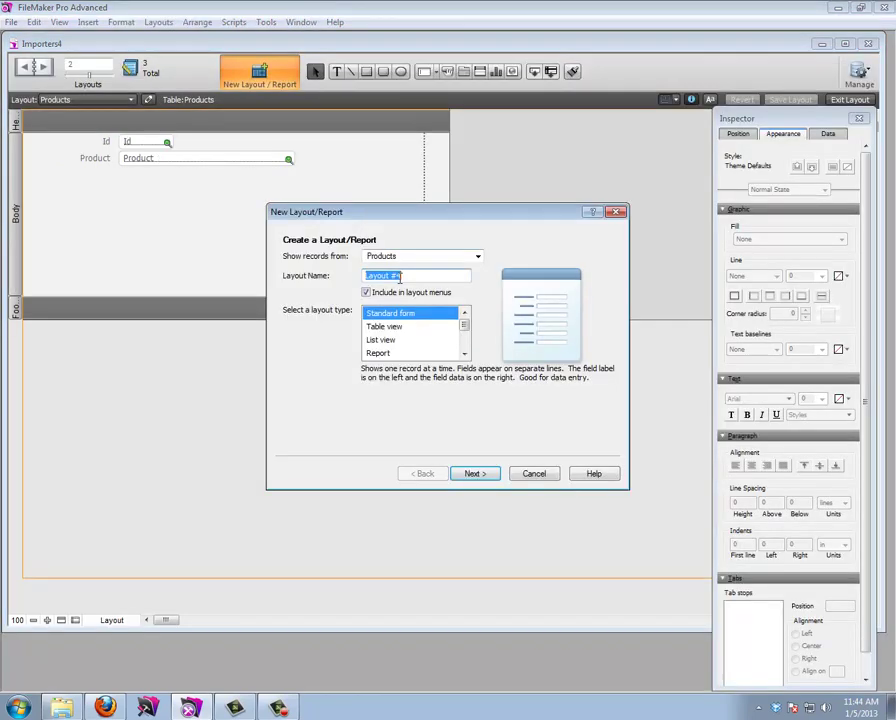
{"action": "type", "text": "La"}
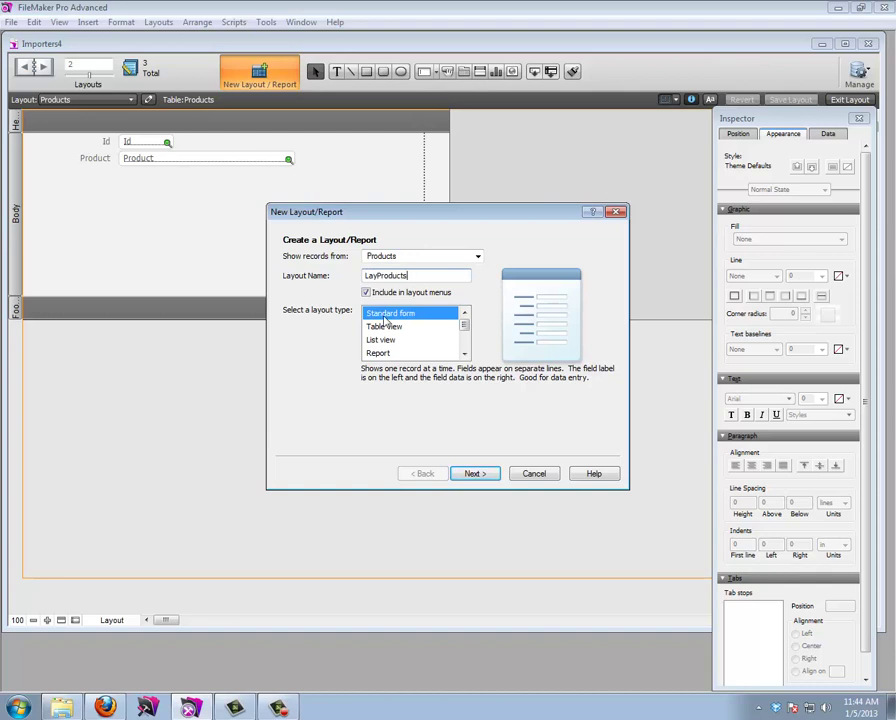
{"action": "left_click", "coordinate": [472, 474]}
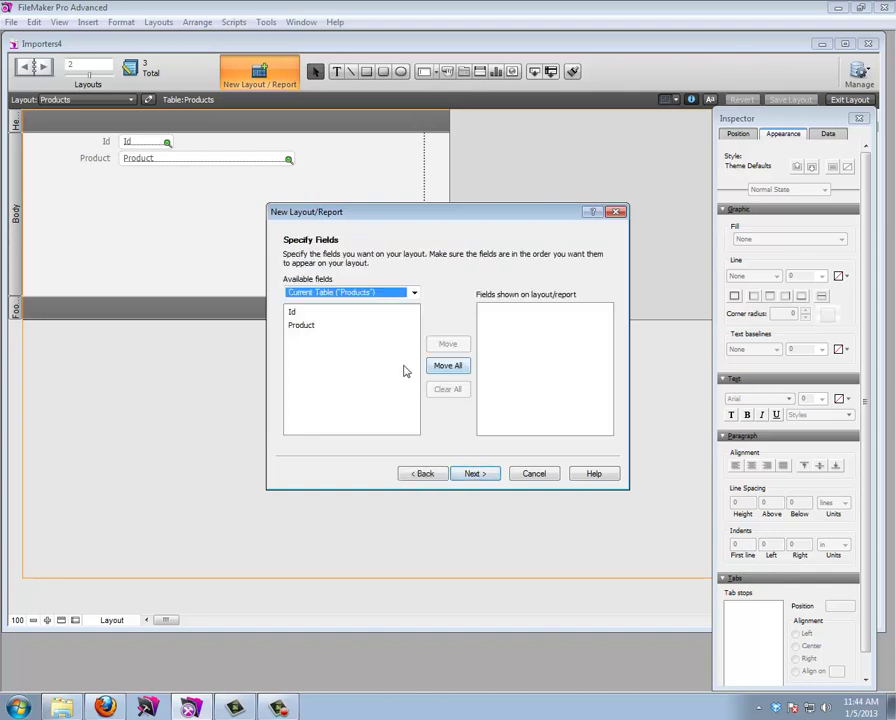
Step: Put only the Product field on LayProducts and finish it in the River theme
{"action": "left_click", "coordinate": [293, 313]}
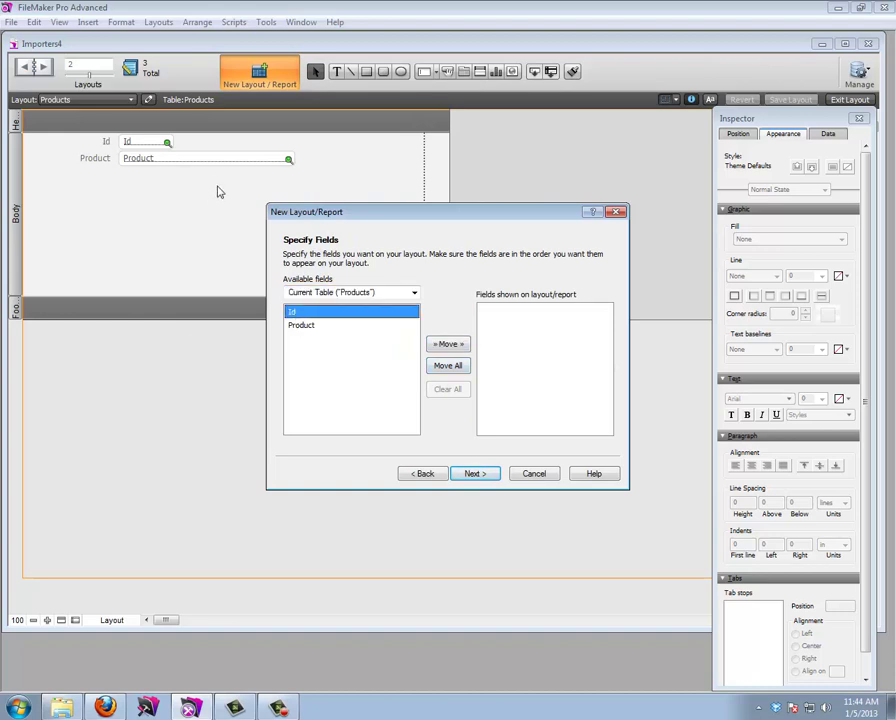
{"action": "double_click", "coordinate": [292, 325]}
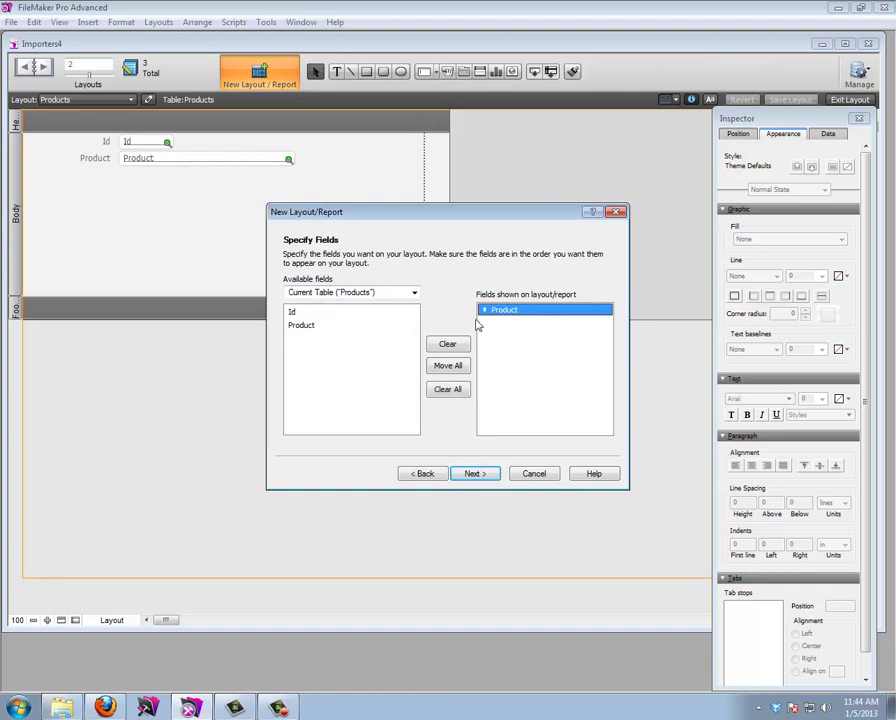
{"action": "left_click", "coordinate": [474, 473]}
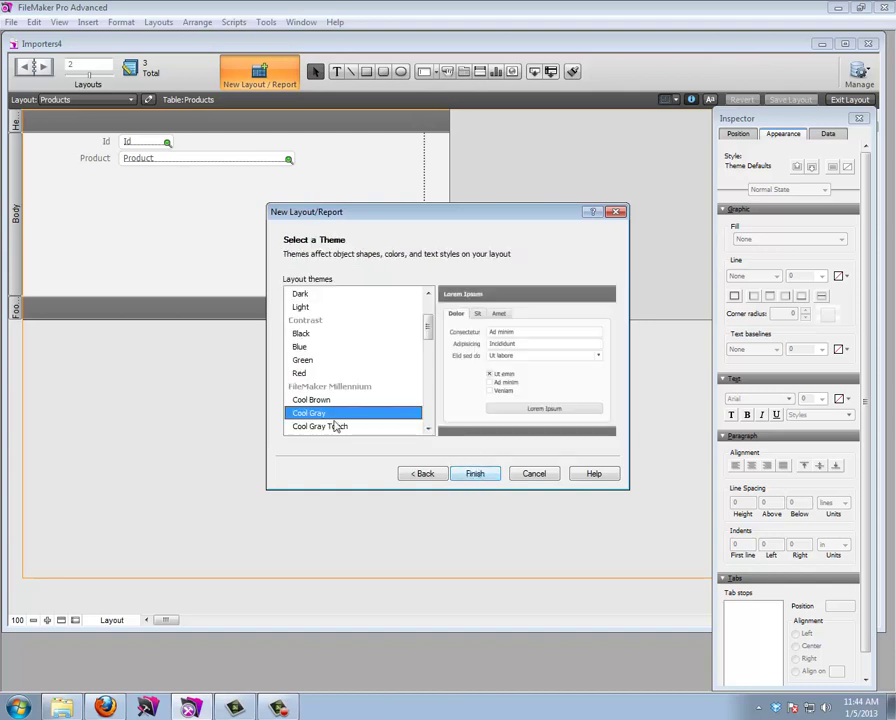
{"action": "left_click_drag", "start_coordinate": [428, 326], "coordinate": [426, 400]}
{"action": "left_click", "coordinate": [312, 374]}
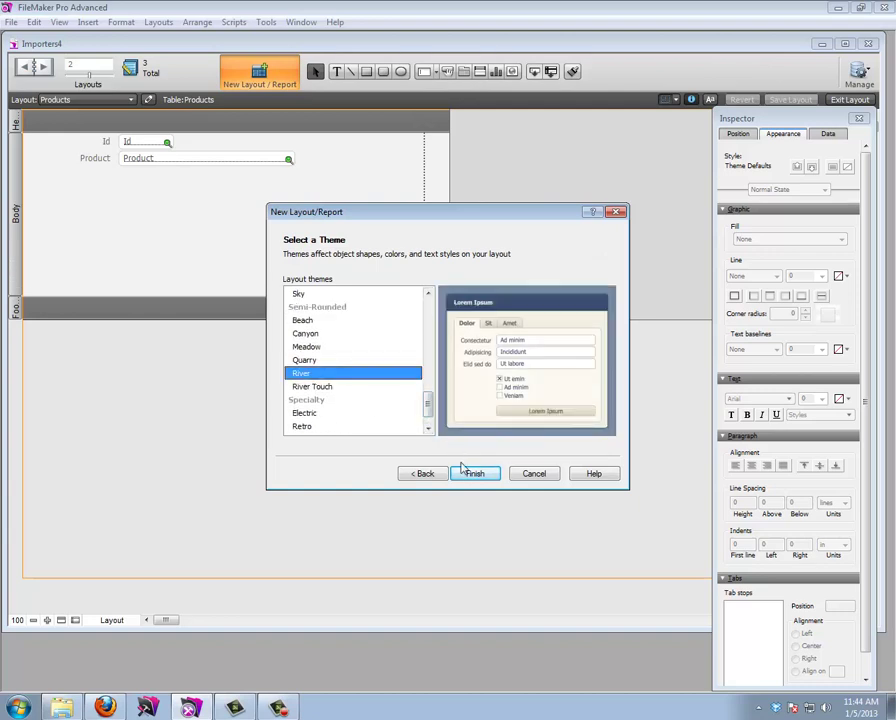
{"action": "left_click", "coordinate": [473, 473]}
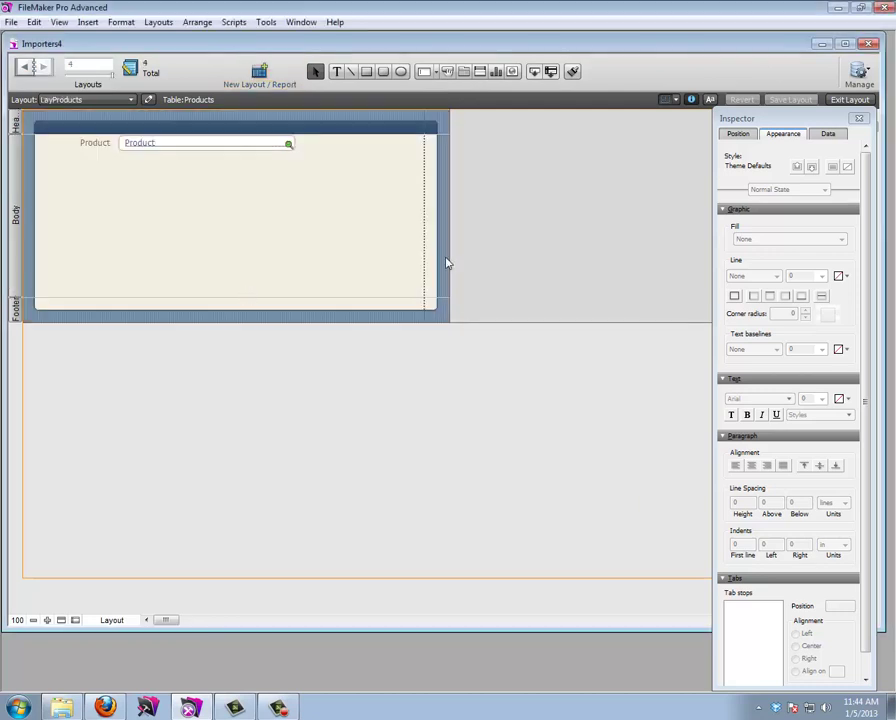
Step: Widen LayProducts, extend its body downward, and start a new product record in Browse mode
{"action": "left_click_drag", "start_coordinate": [451, 244], "coordinate": [688, 232]}
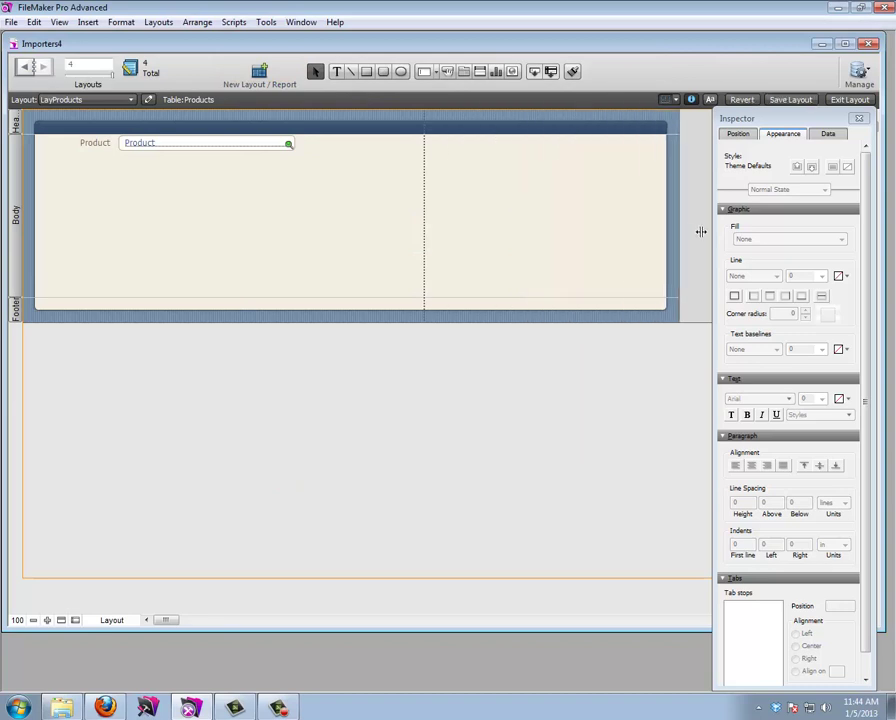
{"action": "left_click_drag", "start_coordinate": [203, 295], "coordinate": [195, 549]}
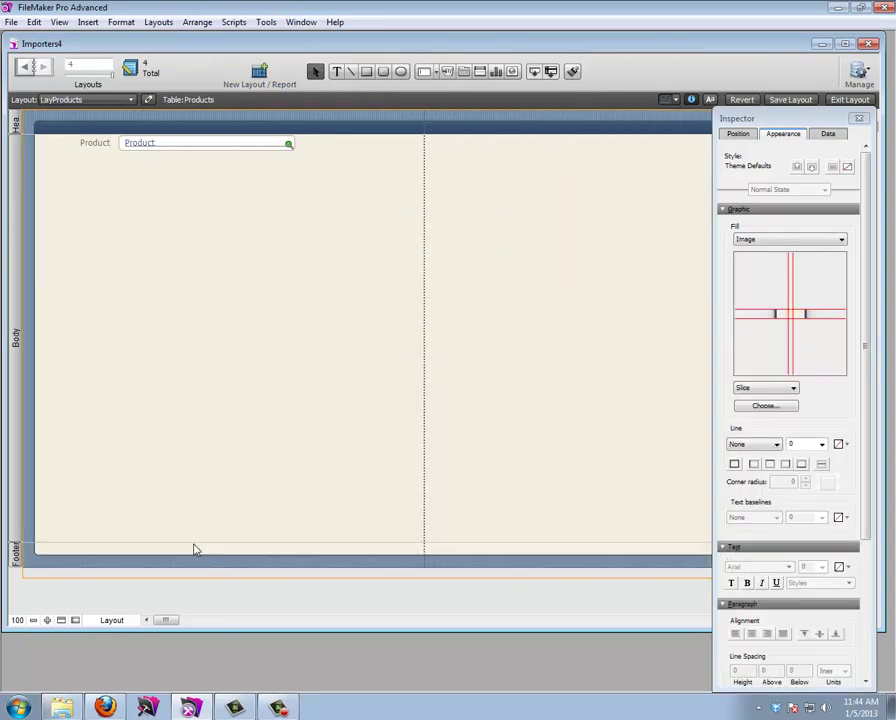
{"action": "left_click", "coordinate": [849, 100]}
{"action": "left_click", "coordinate": [289, 71]}
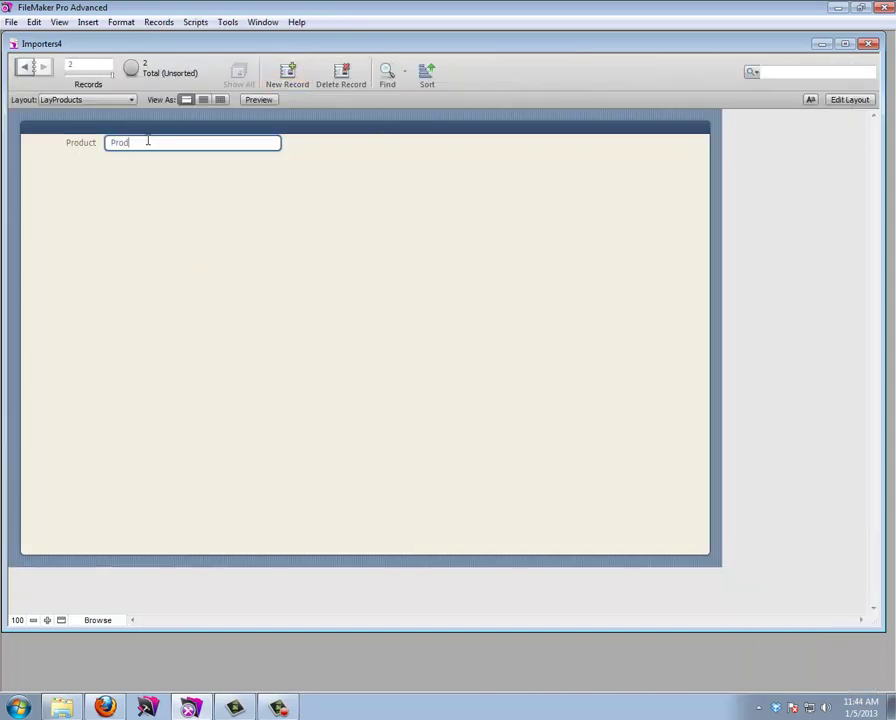
Step: Commit Product 2 and step back and forth between product records 1 and 2
{"action": "key", "text": "KP_Enter"}
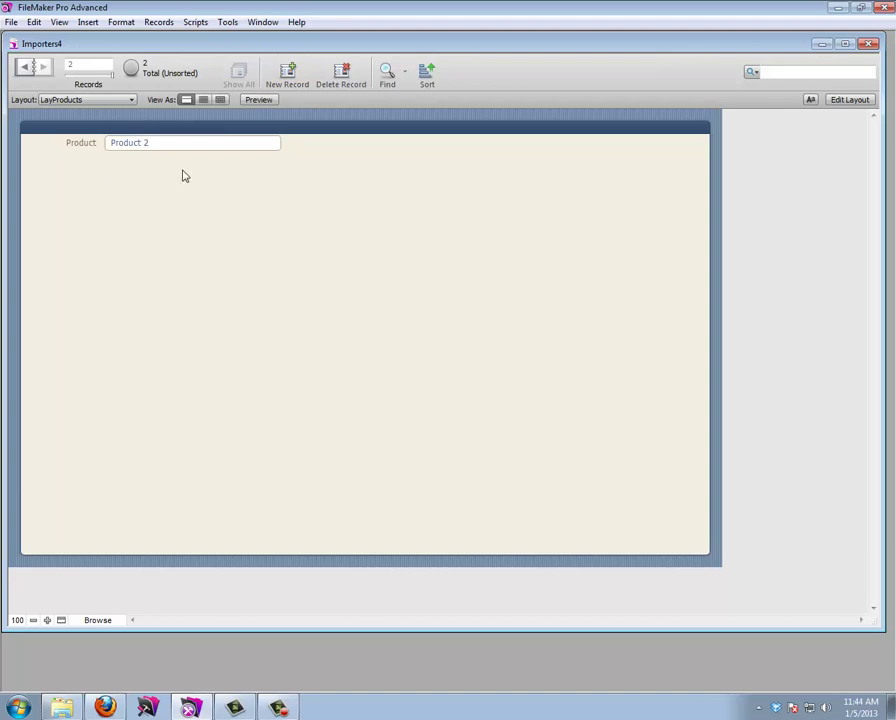
{"action": "left_click", "coordinate": [25, 66]}
{"action": "left_click", "coordinate": [43, 66]}
{"action": "left_click", "coordinate": [25, 66]}
{"action": "left_click", "coordinate": [43, 66]}
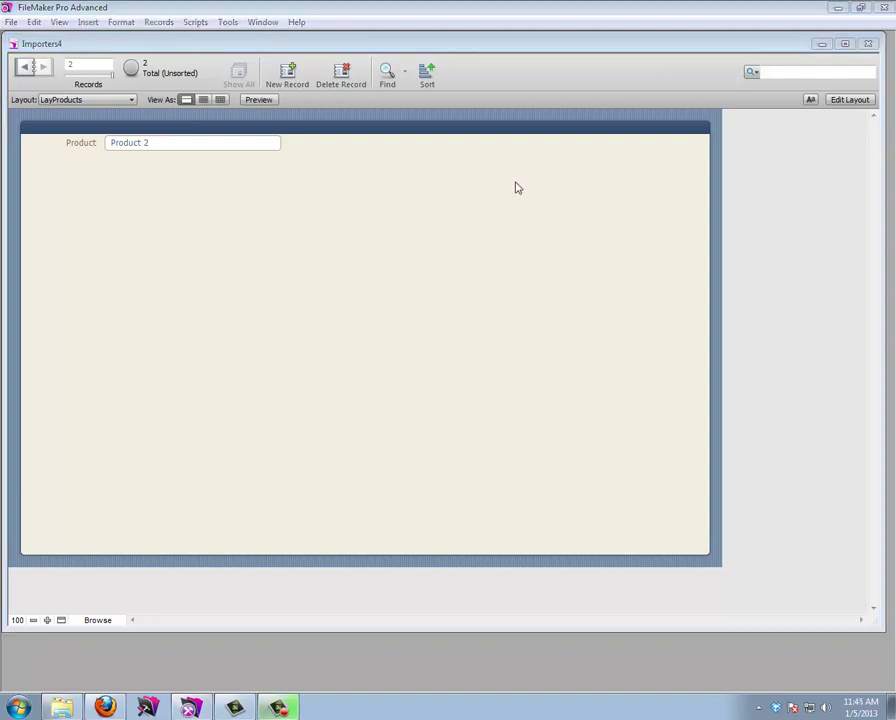
Step: Inspect the Products, Importers and Join_Products_Importers relationships, then reopen LayProducts in Layout mode
{"action": "left_click", "coordinate": [10, 22]}
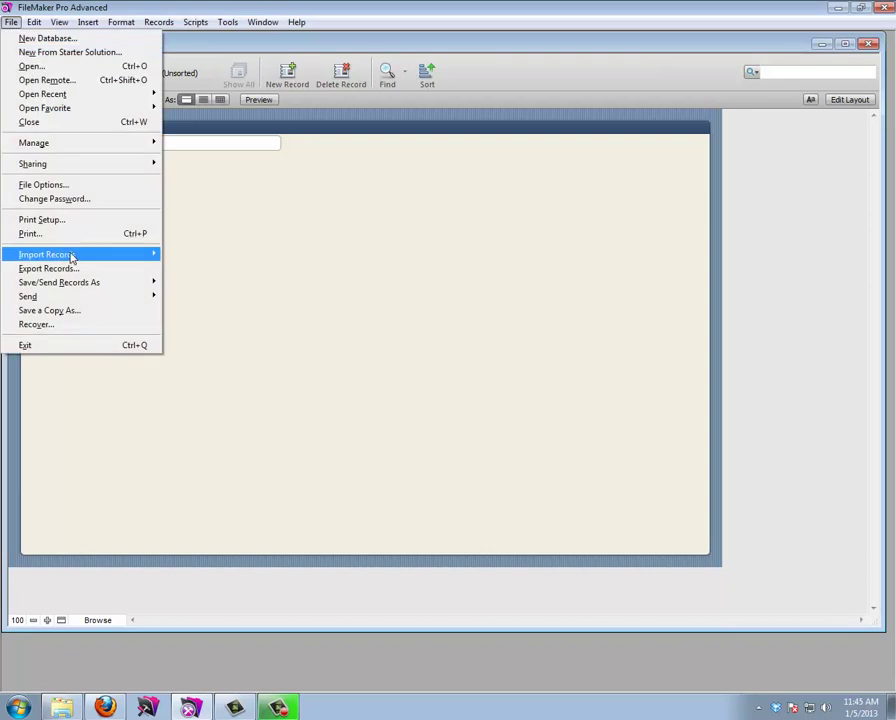
{"action": "mouse_move", "coordinate": [152, 146]}
{"action": "left_click", "coordinate": [194, 145]}
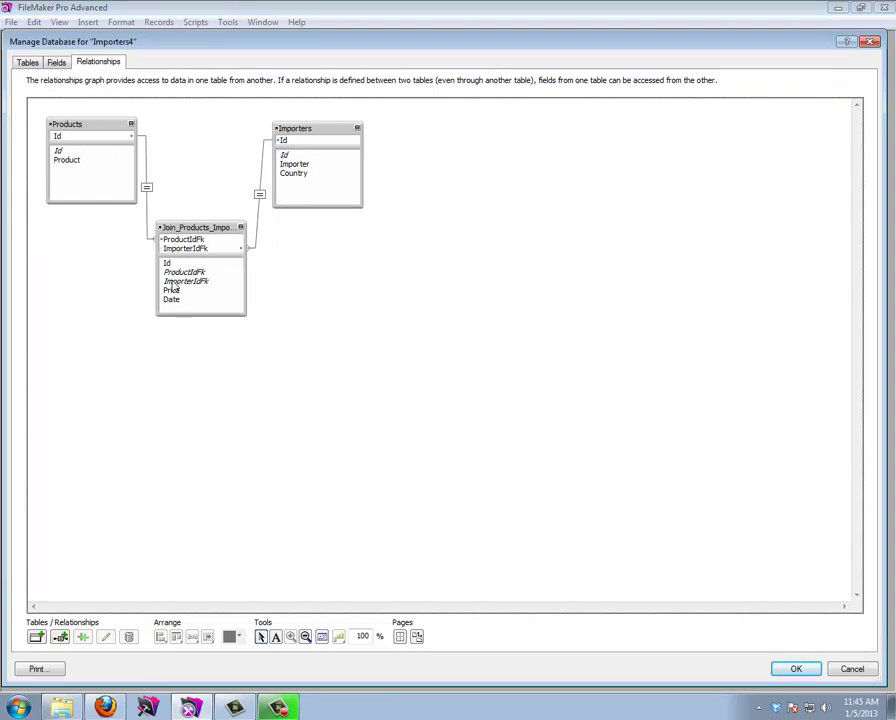
{"action": "left_click", "coordinate": [196, 230]}
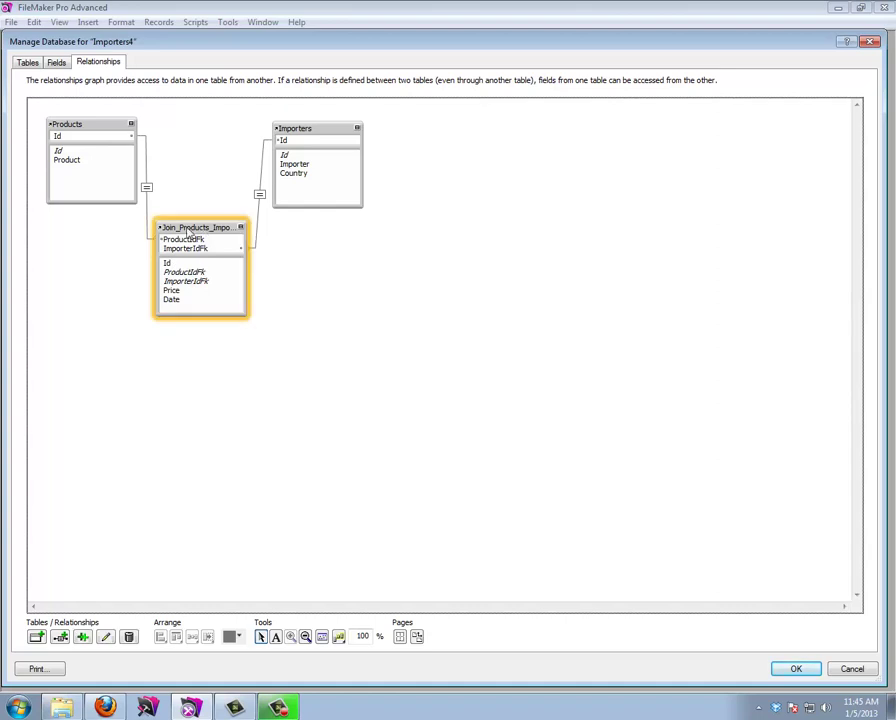
{"action": "left_click", "coordinate": [93, 131]}
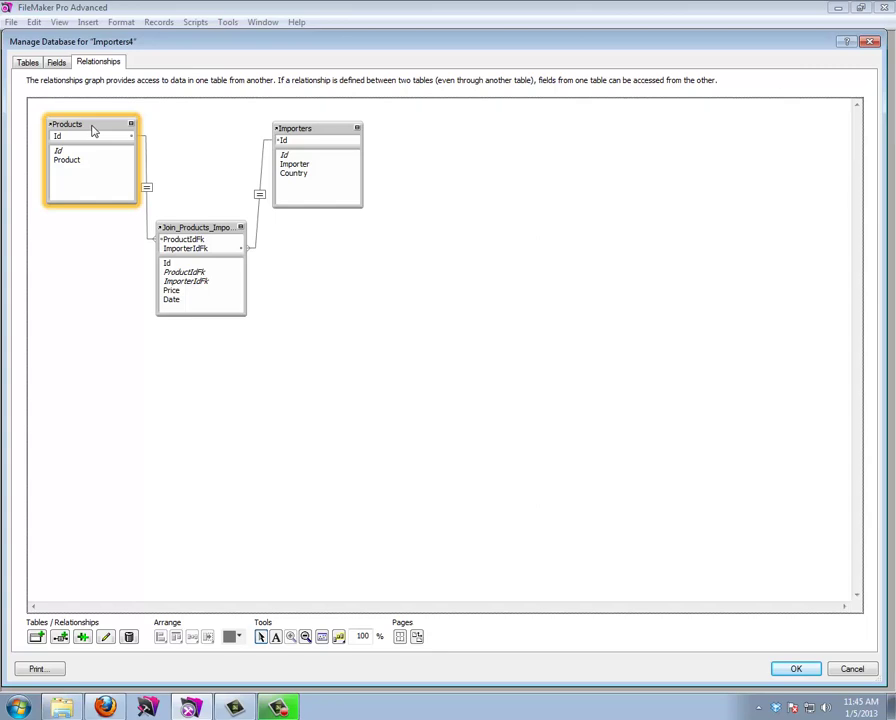
{"action": "left_click", "coordinate": [182, 231]}
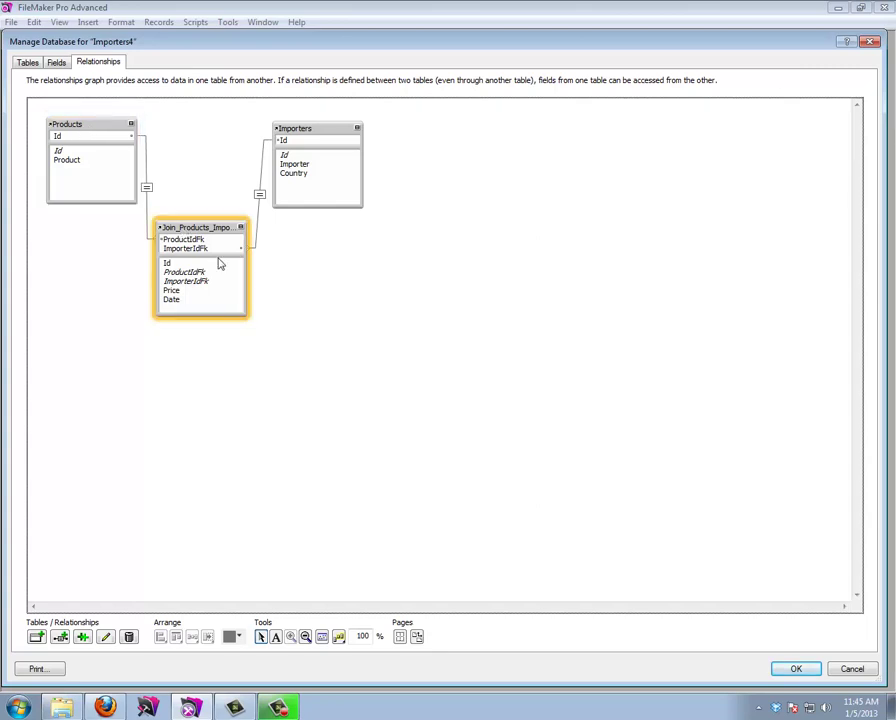
{"action": "left_click", "coordinate": [794, 669]}
{"action": "left_click", "coordinate": [866, 101]}
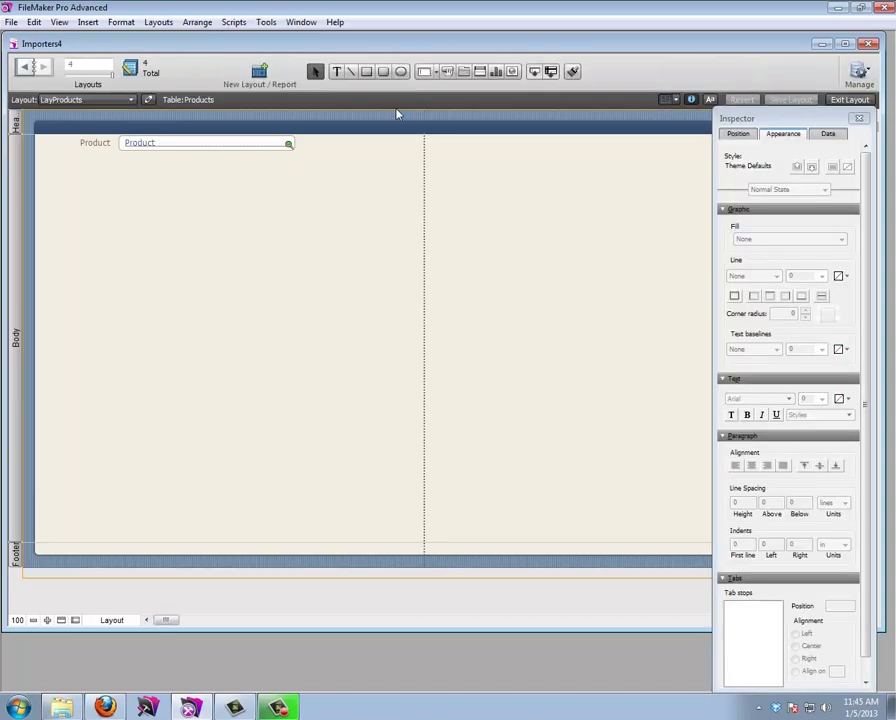
Step: Draw a portal across the body showing Join_Products_Importers records
{"action": "left_click", "coordinate": [481, 72]}
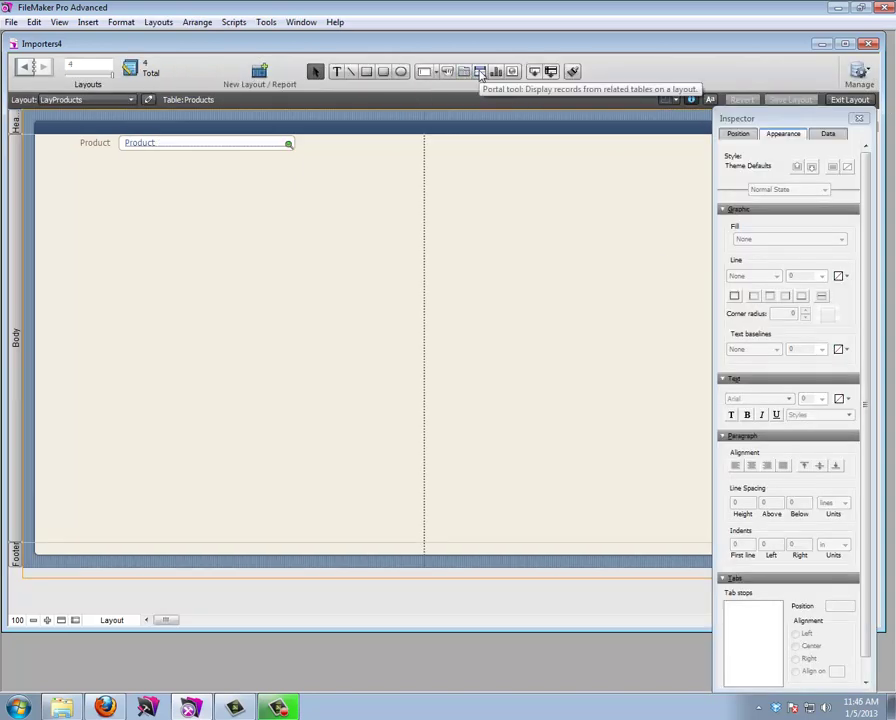
{"action": "left_click_drag", "start_coordinate": [149, 209], "coordinate": [516, 509]}
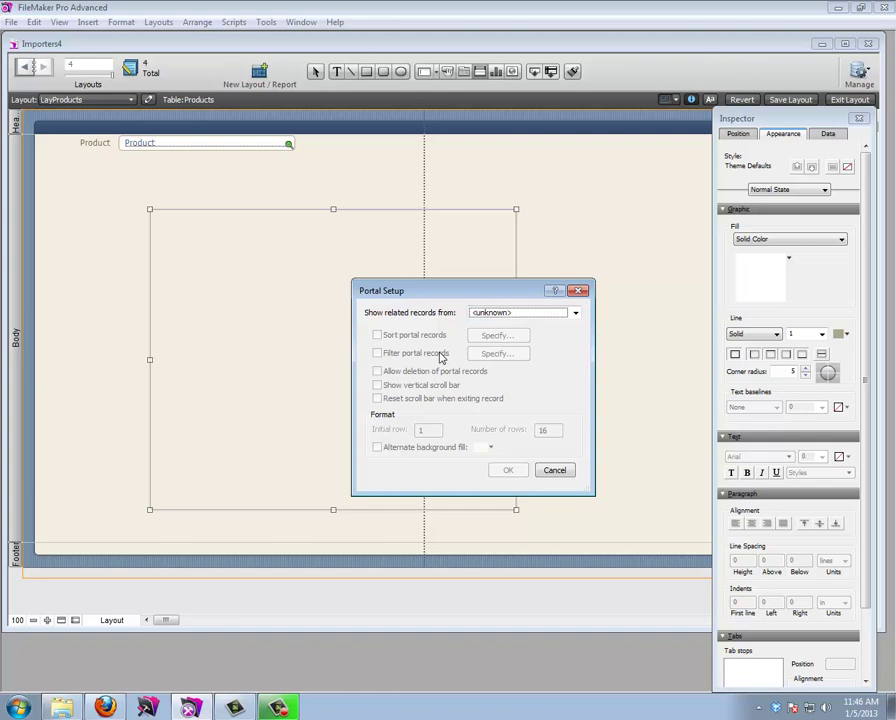
{"action": "left_click", "coordinate": [575, 314]}
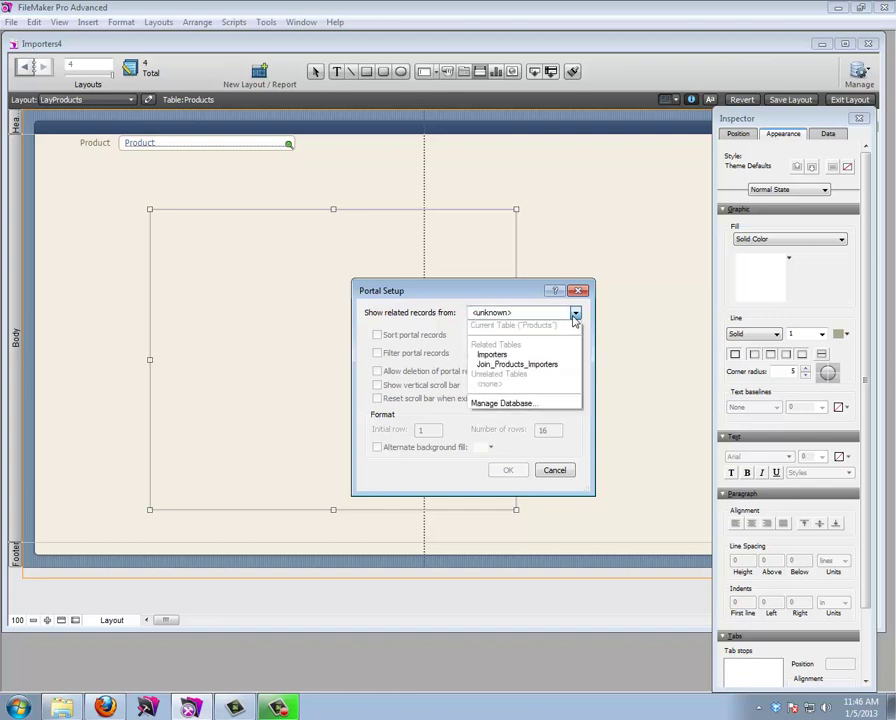
{"action": "left_click", "coordinate": [508, 365]}
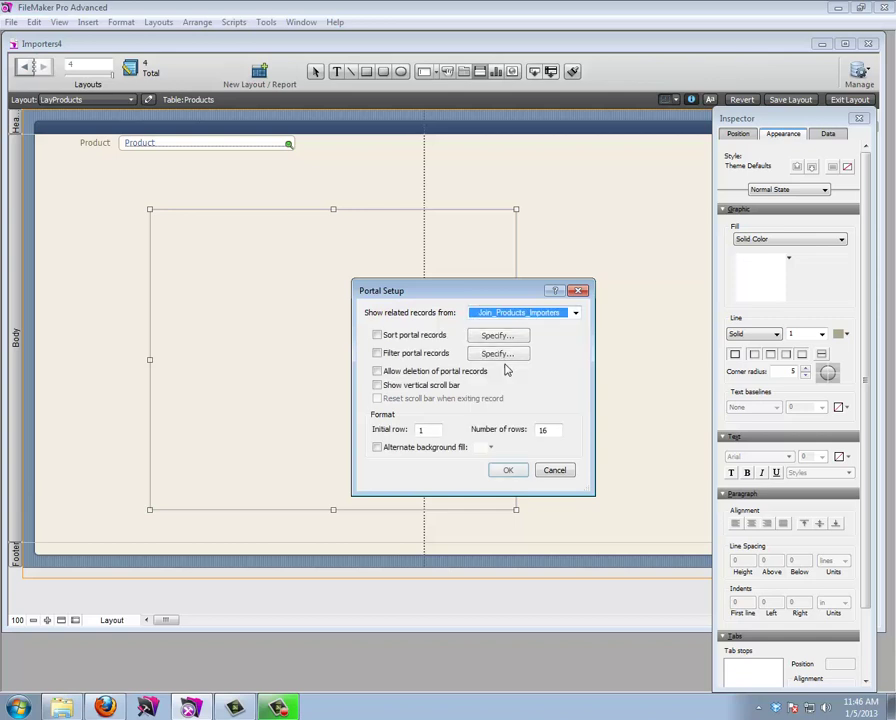
Step: Sort the portal by Date descending and give it a vertical scroll bar
{"action": "left_click", "coordinate": [377, 336]}
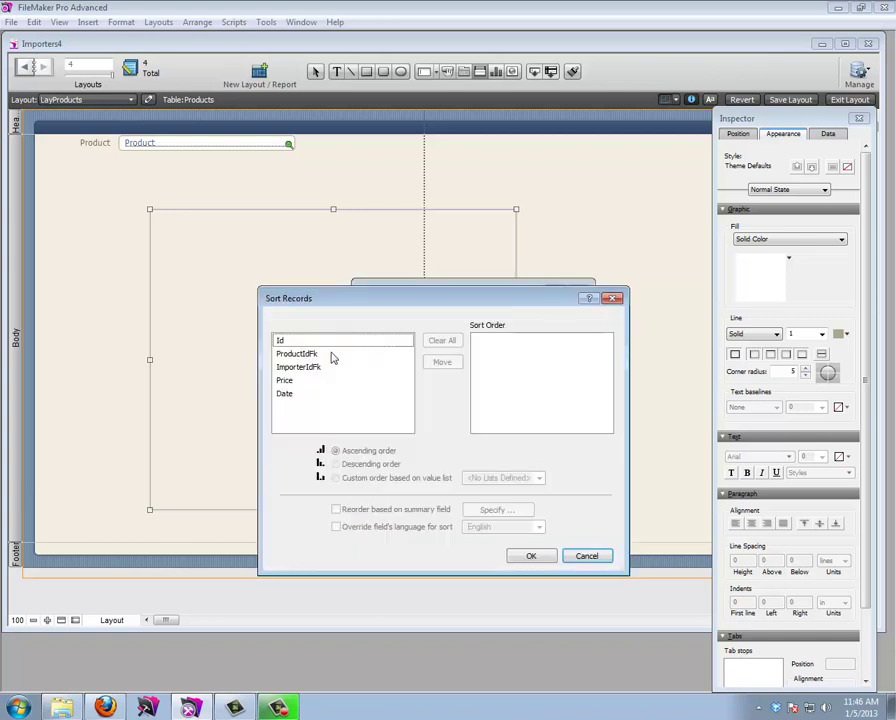
{"action": "double_click", "coordinate": [284, 393]}
{"action": "left_click", "coordinate": [582, 344]}
{"action": "left_click", "coordinate": [356, 465]}
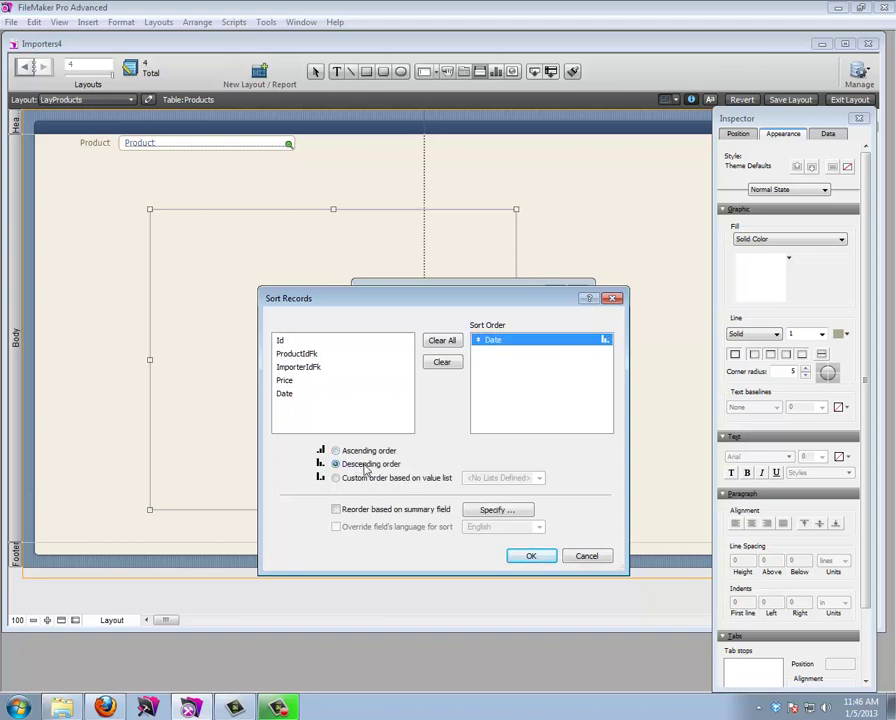
{"action": "left_click", "coordinate": [527, 557]}
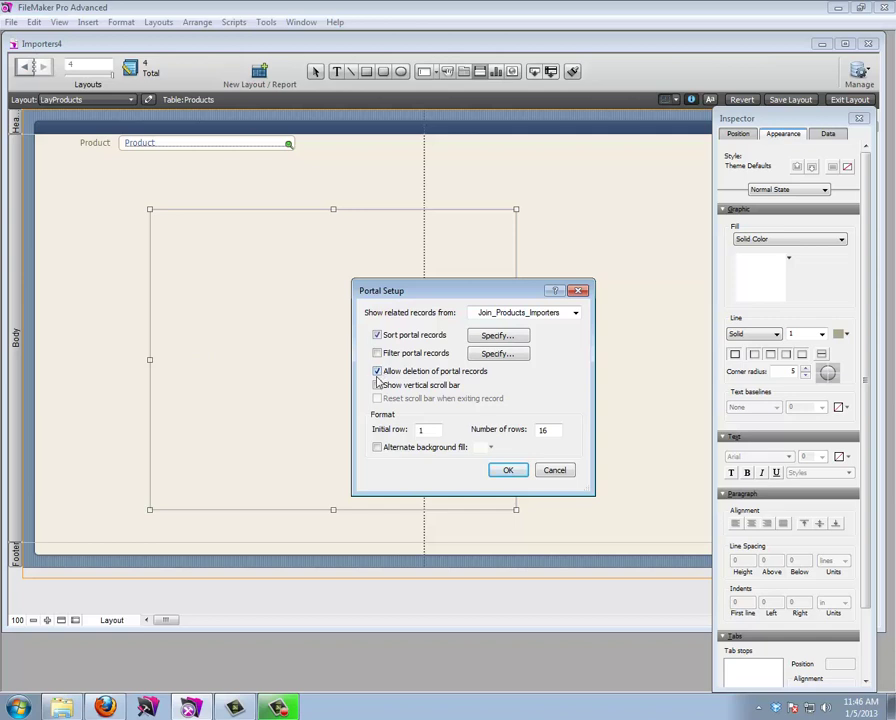
{"action": "left_click", "coordinate": [378, 386]}
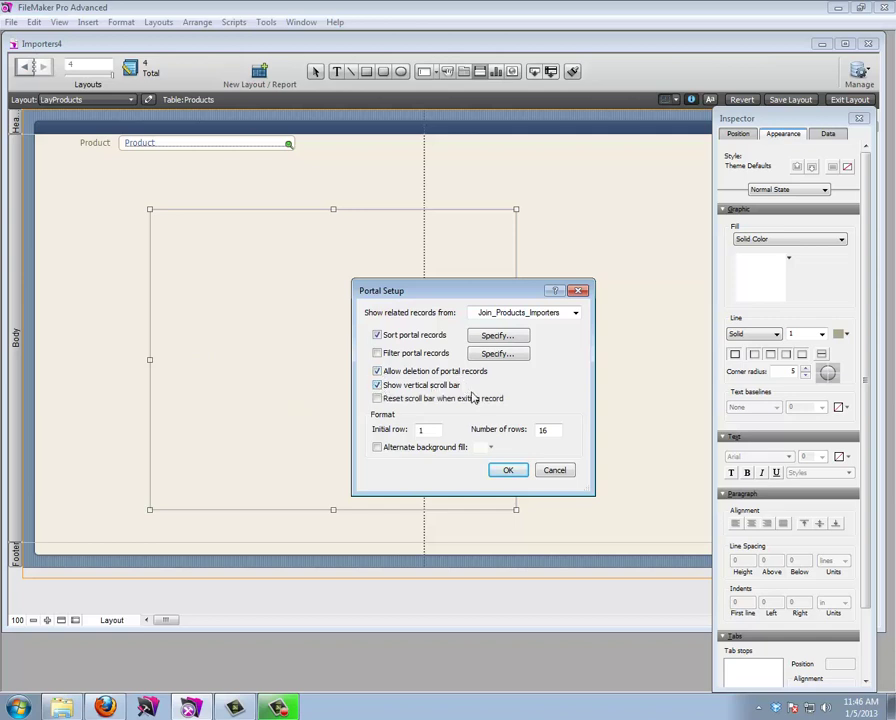
{"action": "left_click", "coordinate": [515, 471]}
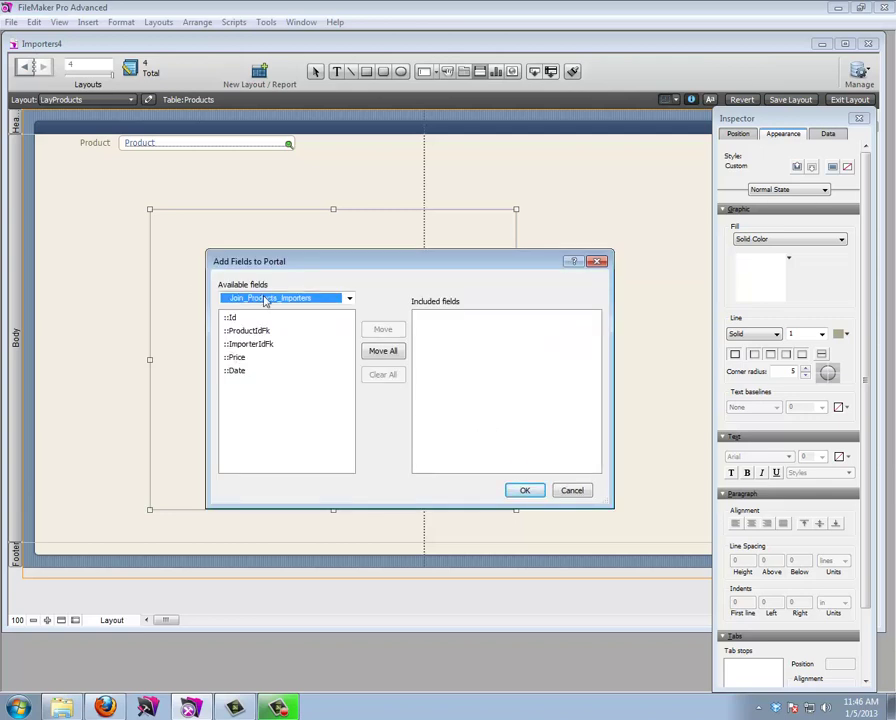
Step: Place ImporterIdFk, Price and Date in the portal, preview it in Browse mode, and return
{"action": "left_click", "coordinate": [231, 318]}
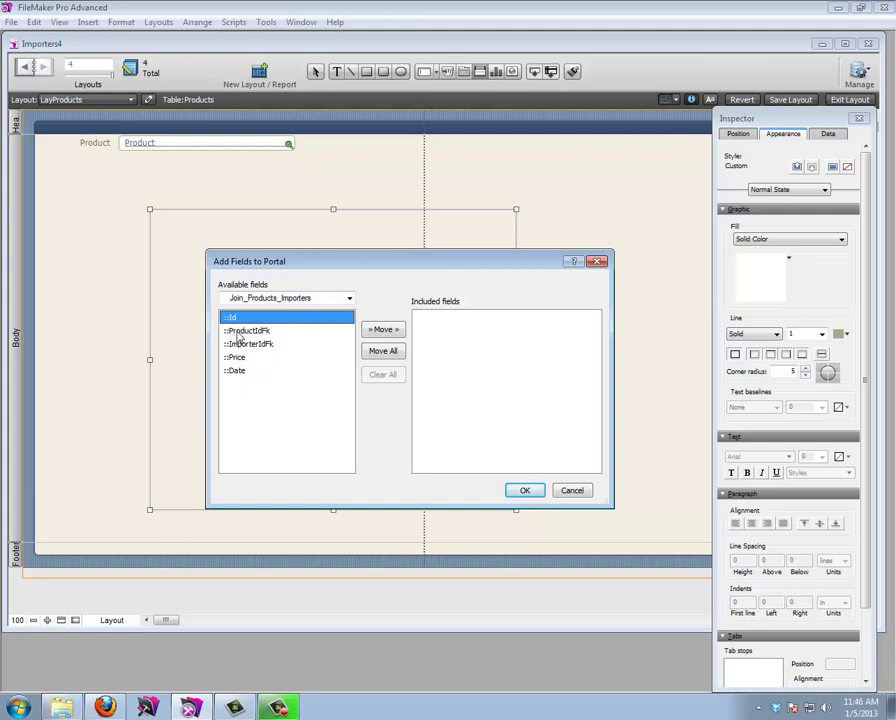
{"action": "left_click", "coordinate": [240, 331]}
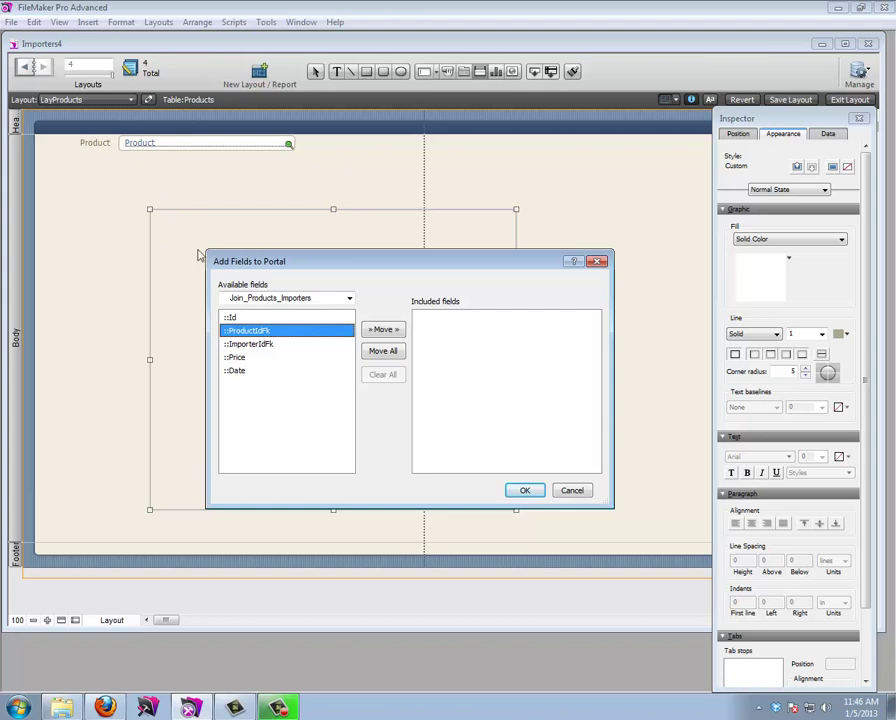
{"action": "left_click", "coordinate": [250, 346]}
{"action": "double_click", "coordinate": [250, 346]}
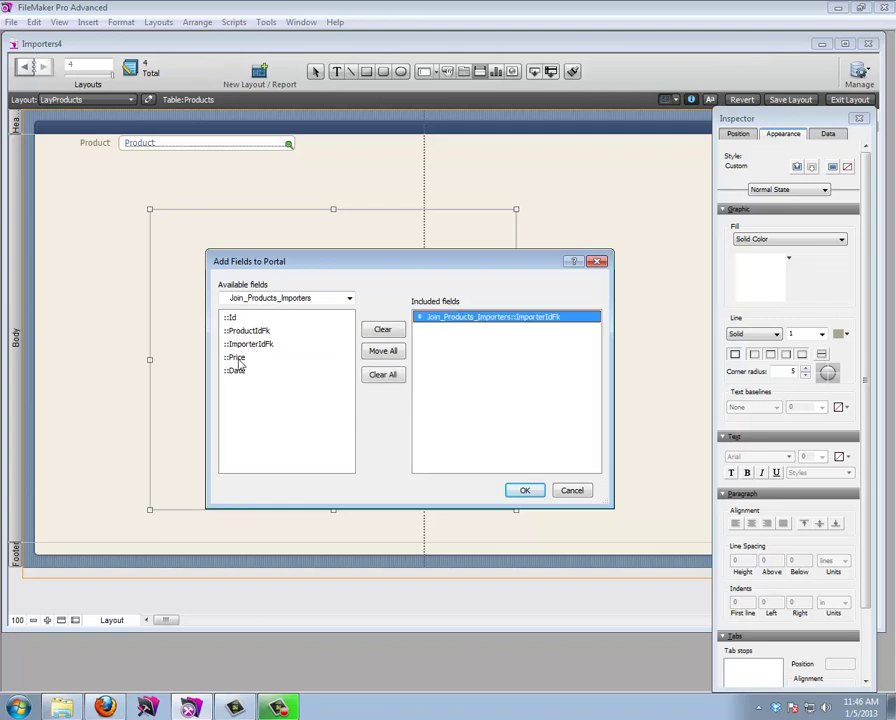
{"action": "double_click", "coordinate": [237, 358]}
{"action": "double_click", "coordinate": [237, 371]}
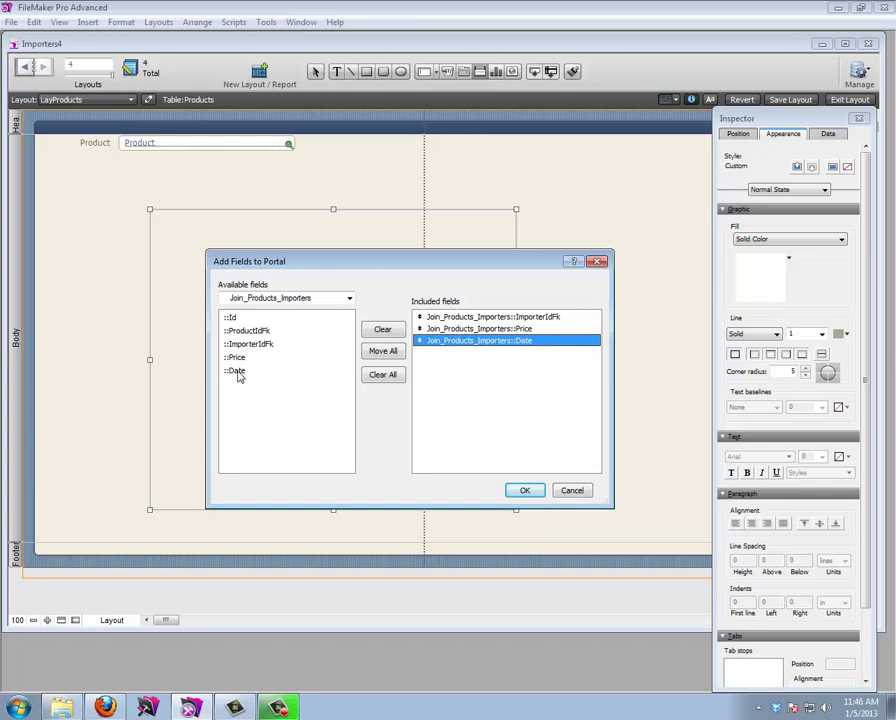
{"action": "left_click", "coordinate": [525, 491]}
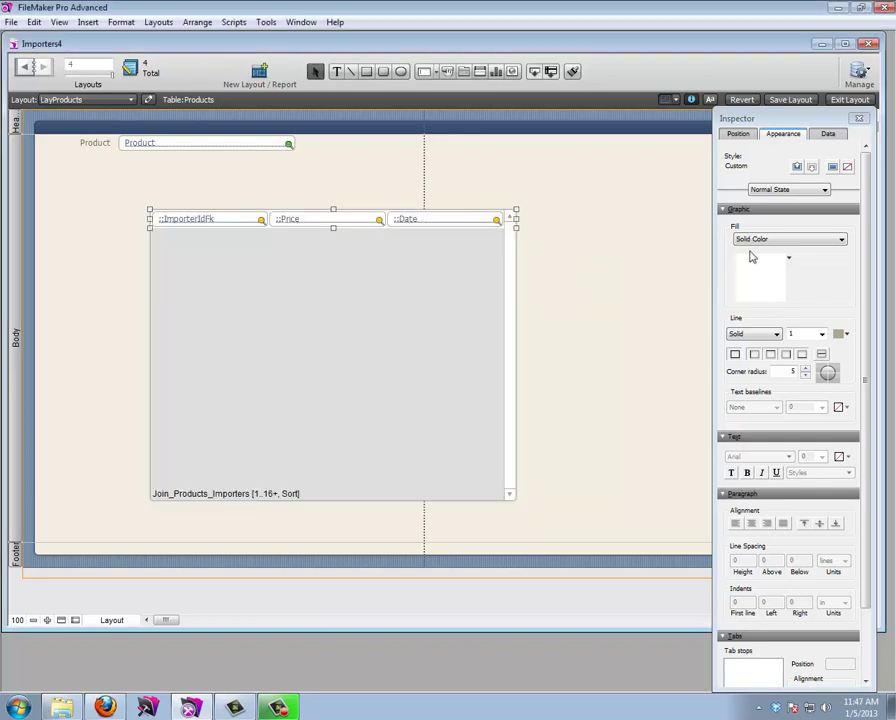
{"action": "left_click", "coordinate": [848, 99]}
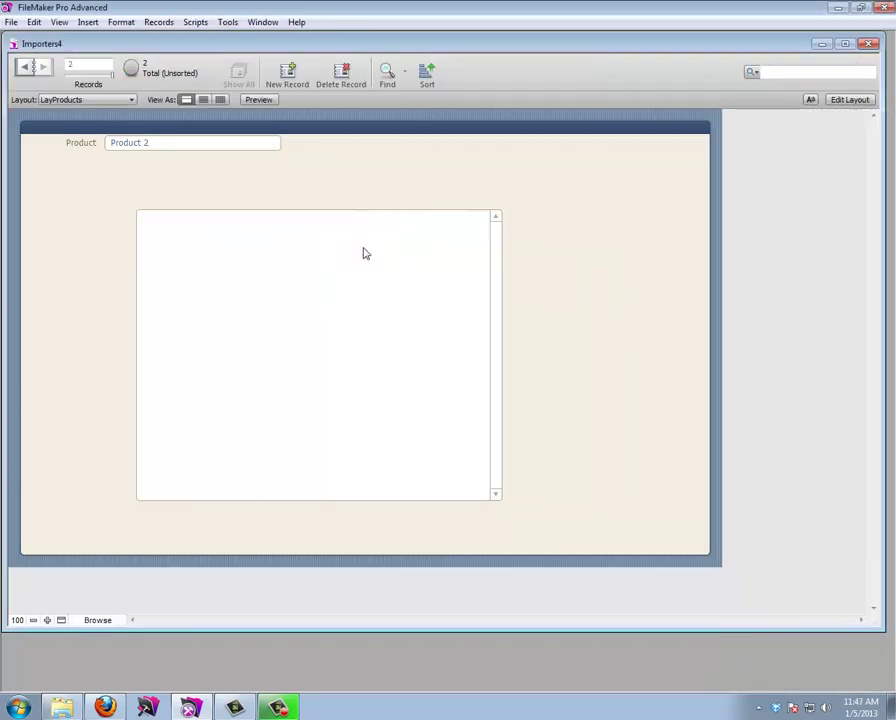
{"action": "left_click", "coordinate": [858, 101]}
Step: Add an 'Importer' heading above the first portal column
{"action": "left_click", "coordinate": [336, 72]}
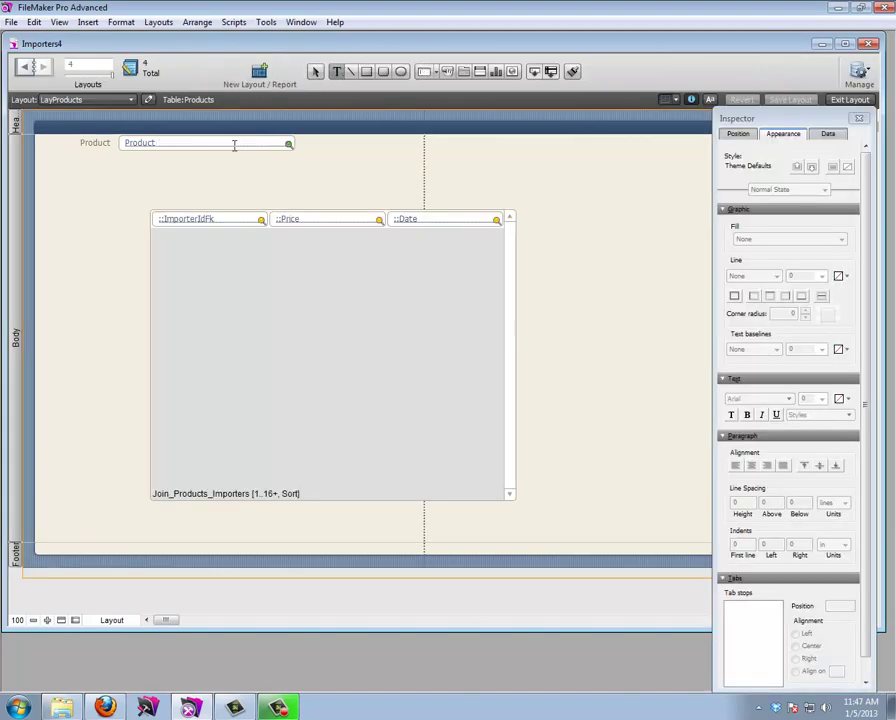
{"action": "left_click", "coordinate": [166, 200]}
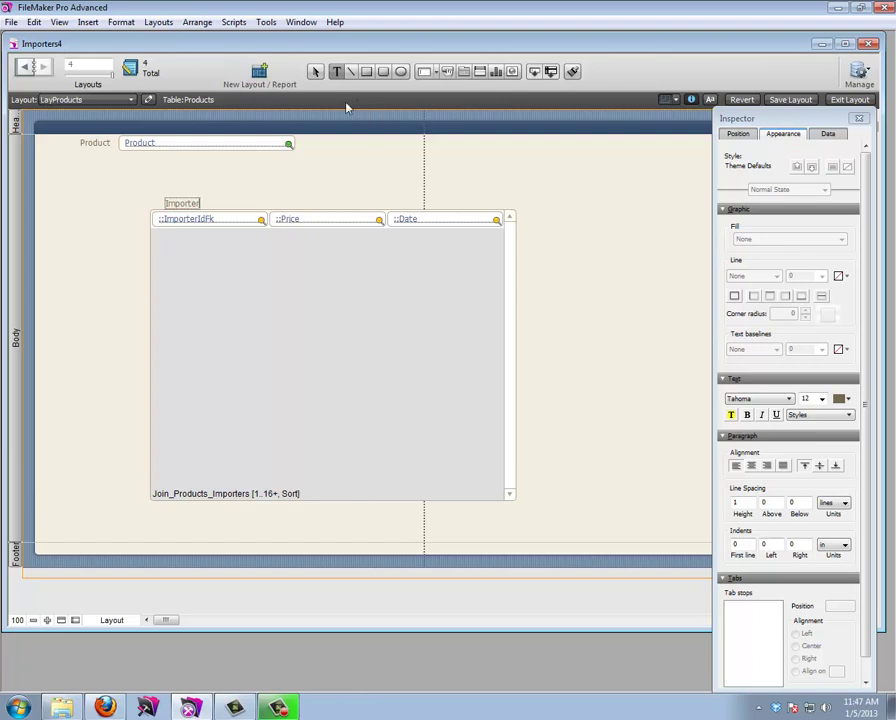
{"action": "key", "text": "Escape"}
{"action": "left_click_drag", "start_coordinate": [181, 206], "coordinate": [163, 205]}
Step: Duplicate the heading as 'Price' and 'Date' above their portal columns
{"action": "left_click_drag", "start_coordinate": [270, 200], "coordinate": [289, 206]}
{"action": "double_click", "coordinate": [291, 201]}
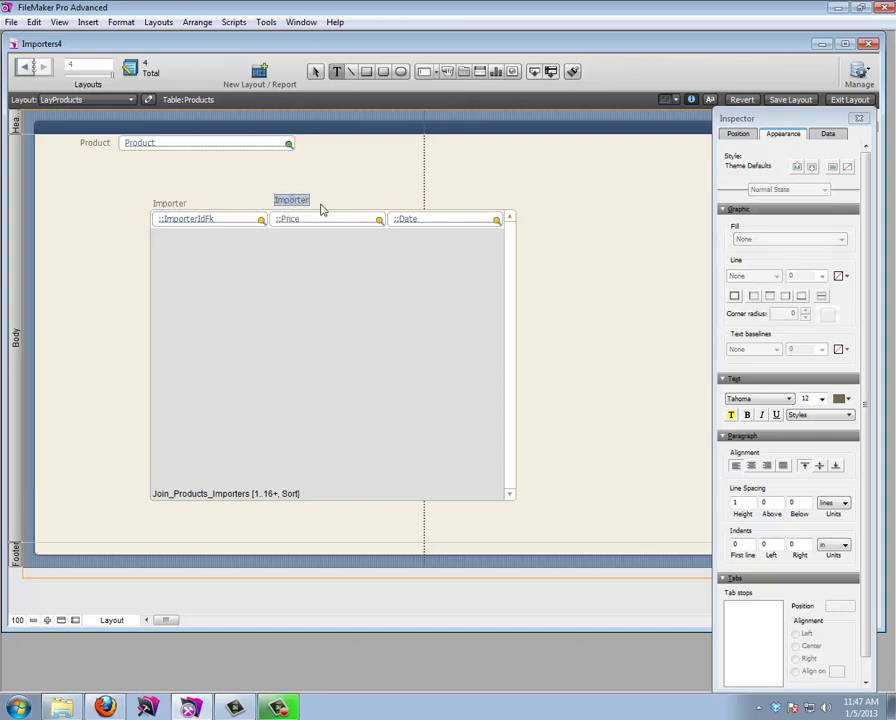
{"action": "type", "text": "Price"}
{"action": "key", "text": "Escape"}
{"action": "left_click_drag", "start_coordinate": [288, 205], "coordinate": [405, 203]}
{"action": "double_click", "coordinate": [400, 197]}
{"action": "type", "text": "Date"}
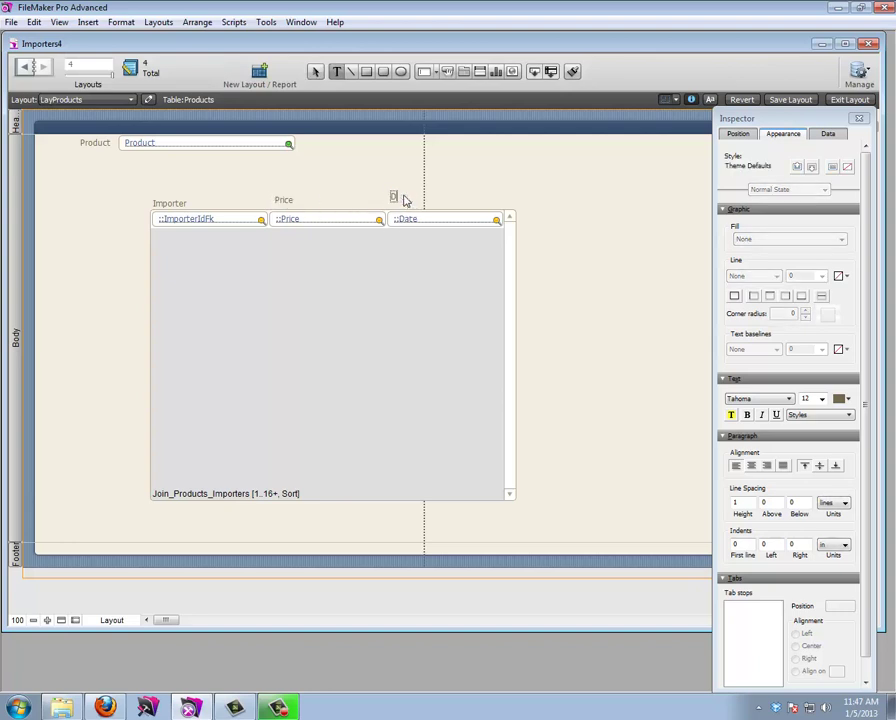
{"action": "key", "text": "Escape"}
{"action": "left_click_drag", "start_coordinate": [288, 200], "coordinate": [280, 203]}
{"action": "left_click_drag", "start_coordinate": [398, 200], "coordinate": [116, 211]}
Step: Align the top edges of the Importer, Price and Date headings
{"action": "left_click", "coordinate": [432, 193]}
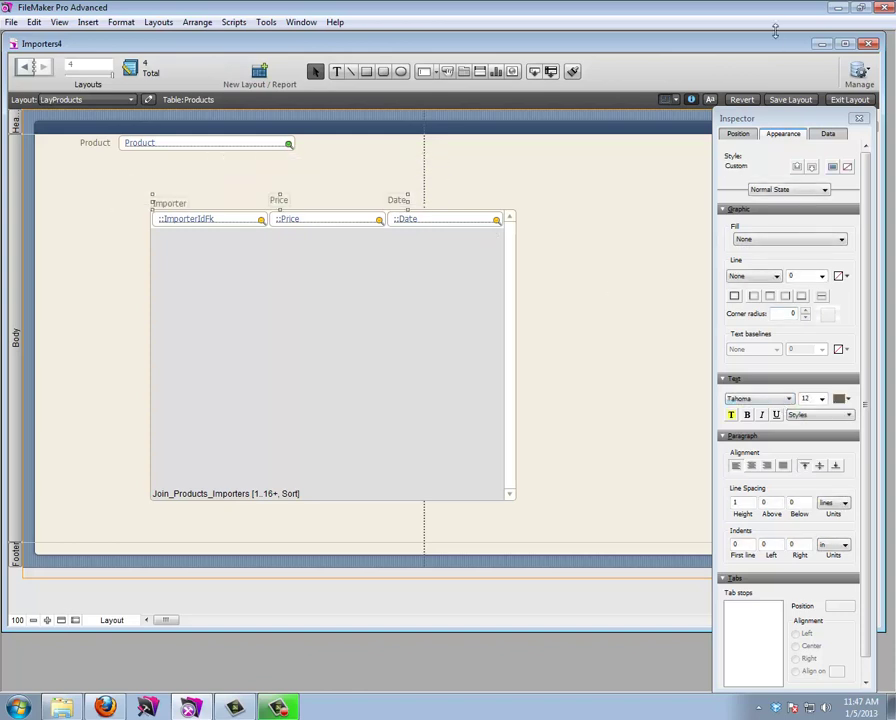
{"action": "left_click", "coordinate": [748, 134]}
{"action": "left_click", "coordinate": [779, 402]}
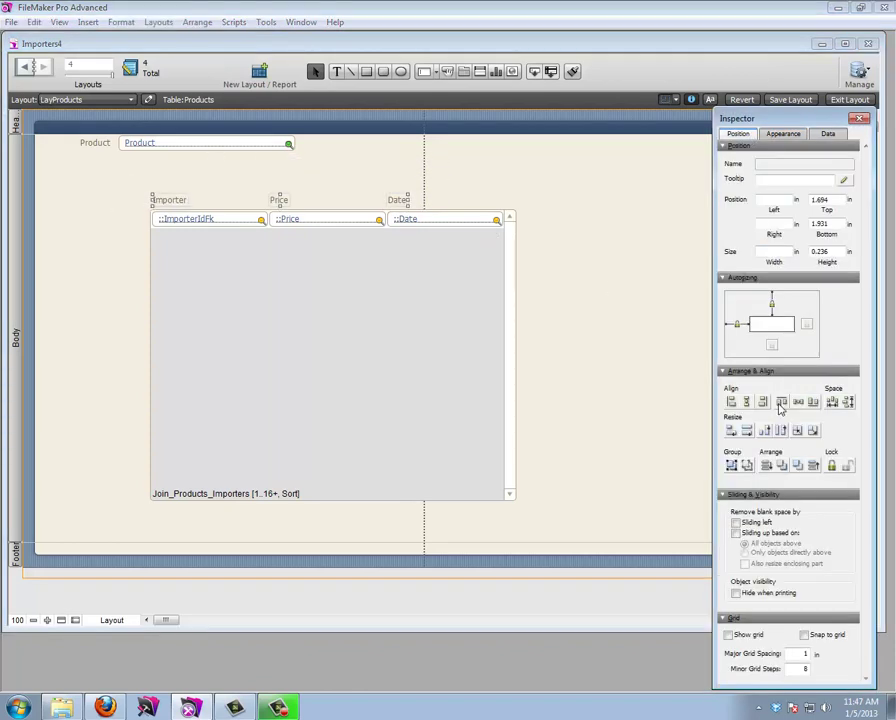
{"action": "left_click", "coordinate": [440, 191]}
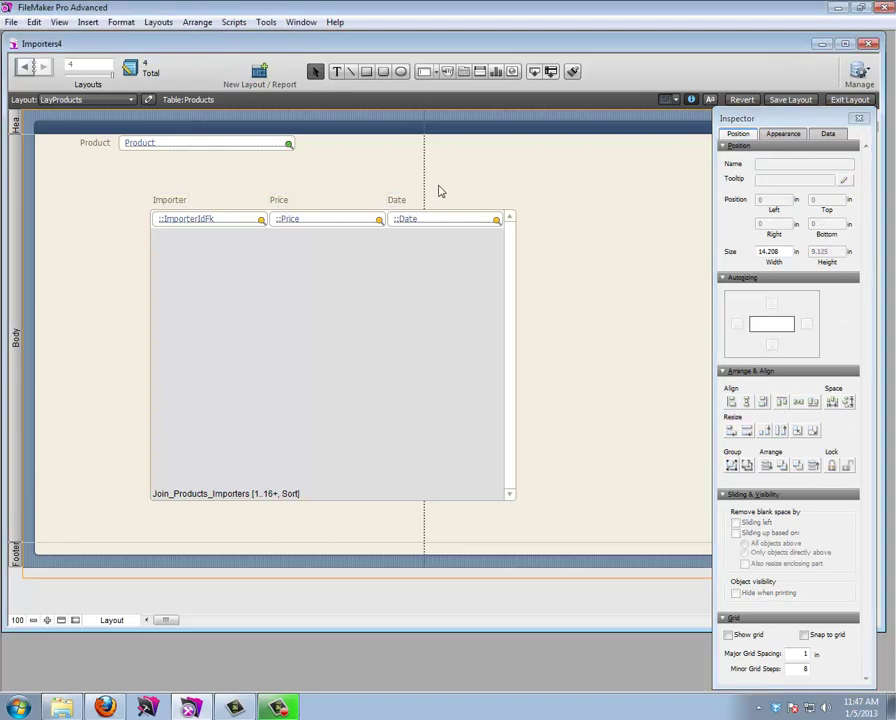
{"action": "left_click", "coordinate": [432, 220]}
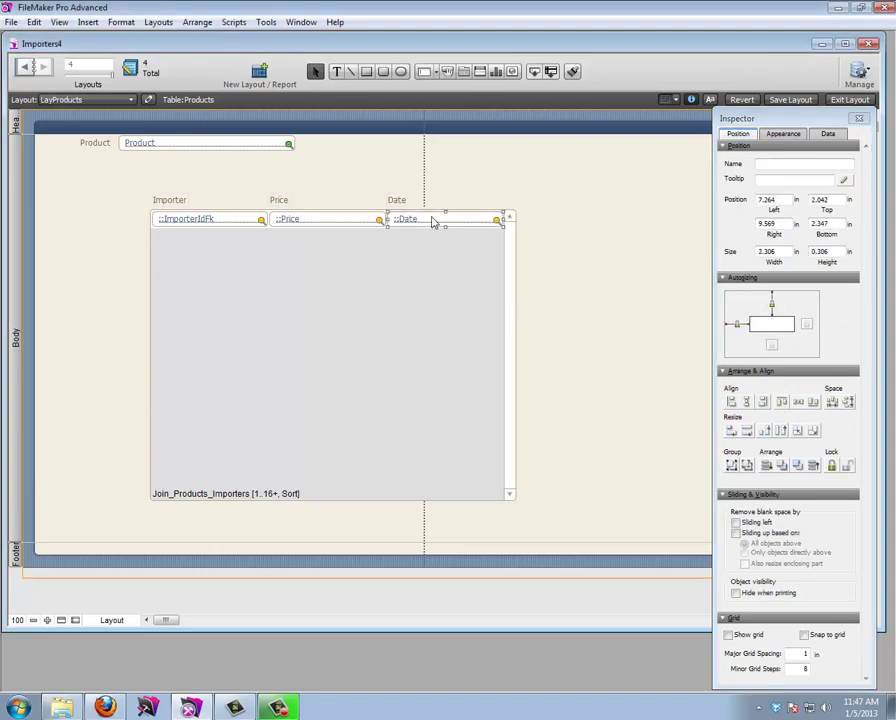
{"action": "left_click", "coordinate": [829, 134]}
Step: Make the Date field a drop-down calendar with a calendar icon
{"action": "left_click", "coordinate": [770, 205]}
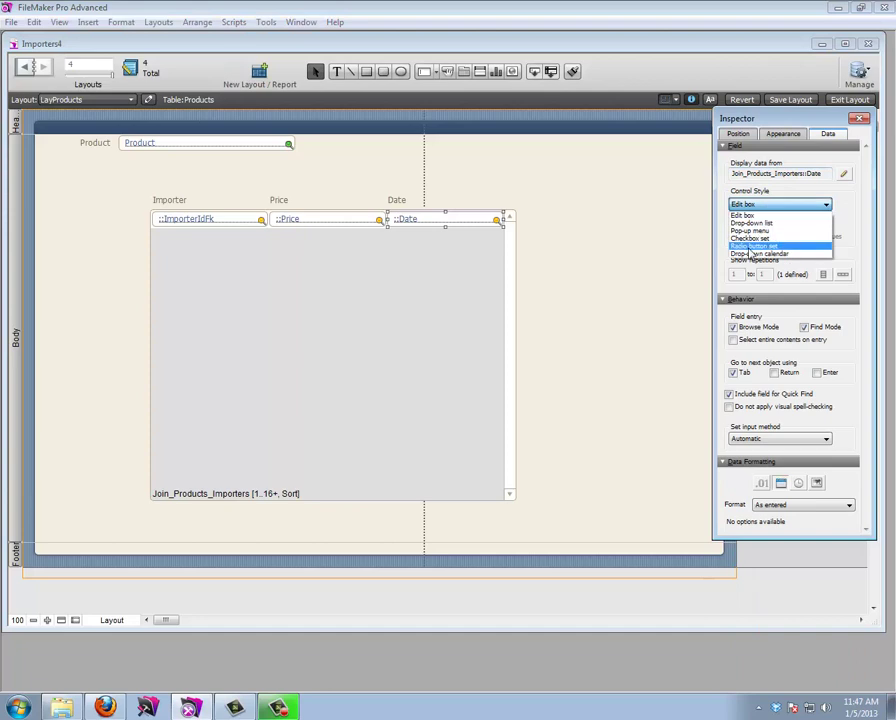
{"action": "left_click", "coordinate": [752, 252]}
{"action": "left_click", "coordinate": [735, 225]}
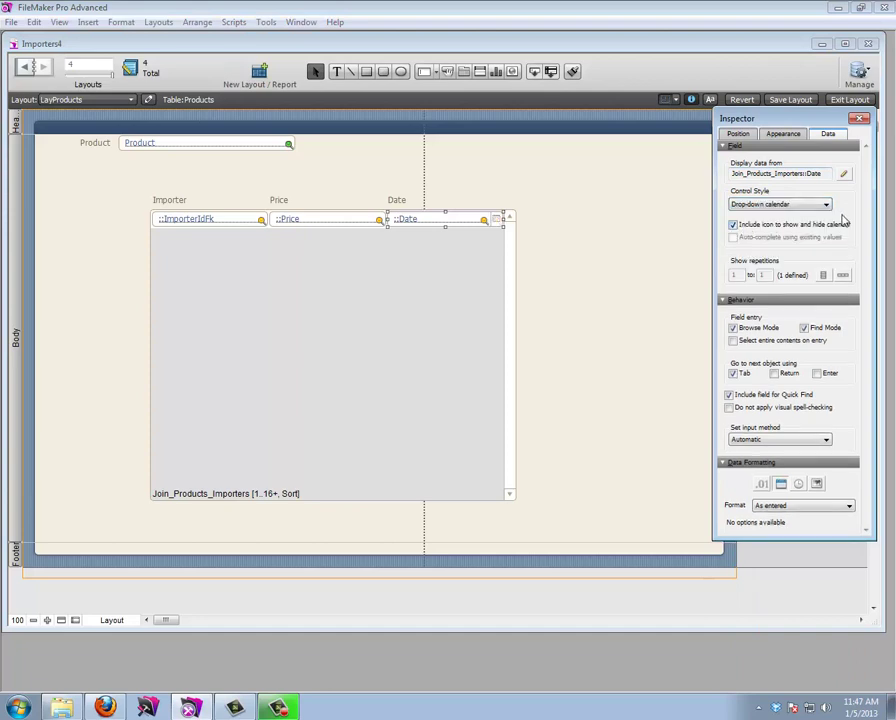
Step: Right-align the Price field, format it as Currency, and return to Browse mode
{"action": "left_click", "coordinate": [335, 222]}
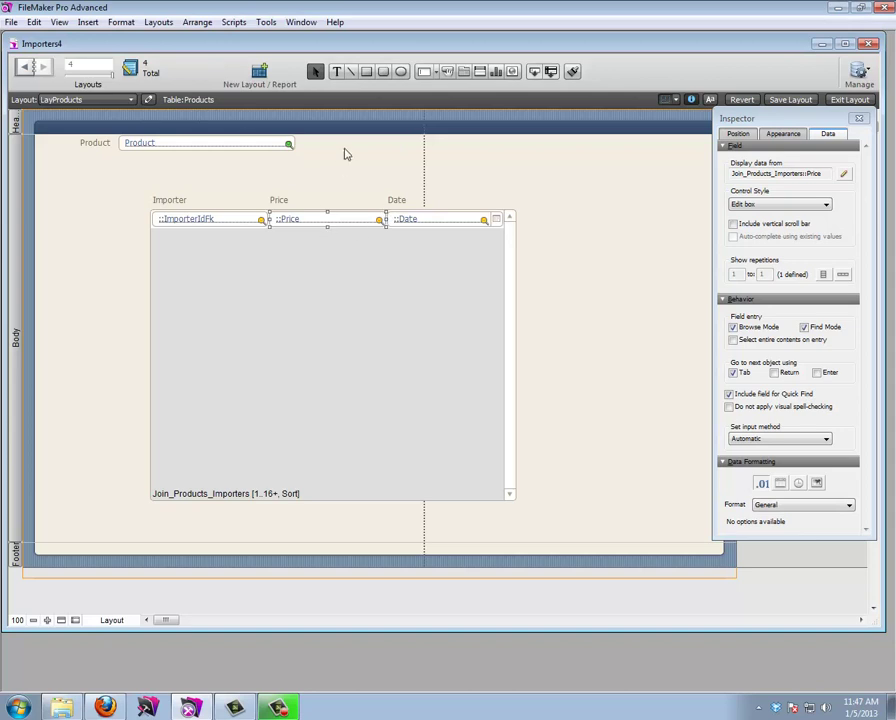
{"action": "left_click", "coordinate": [709, 99]}
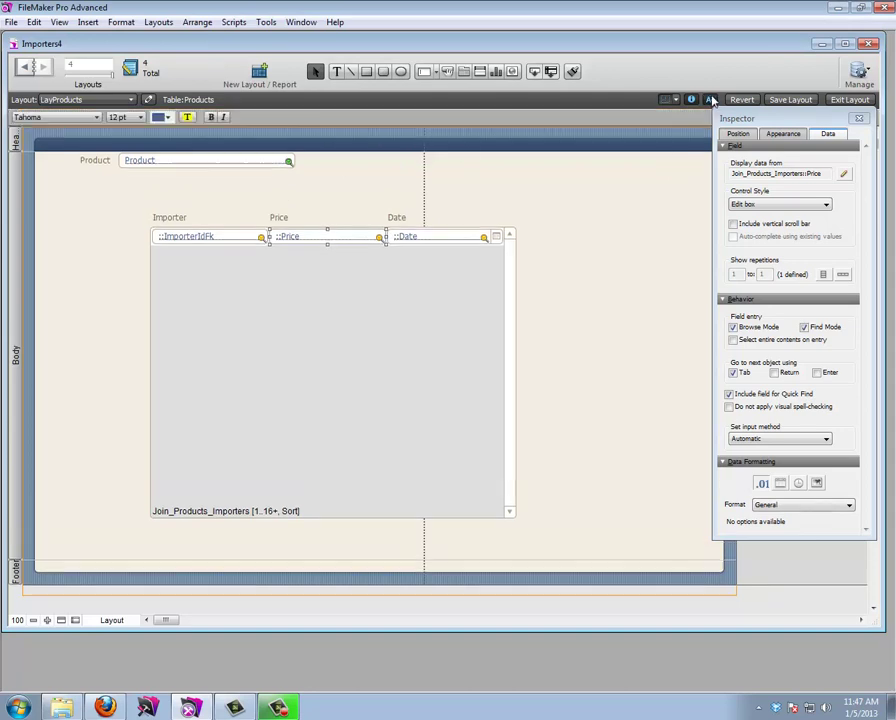
{"action": "left_click", "coordinate": [285, 118]}
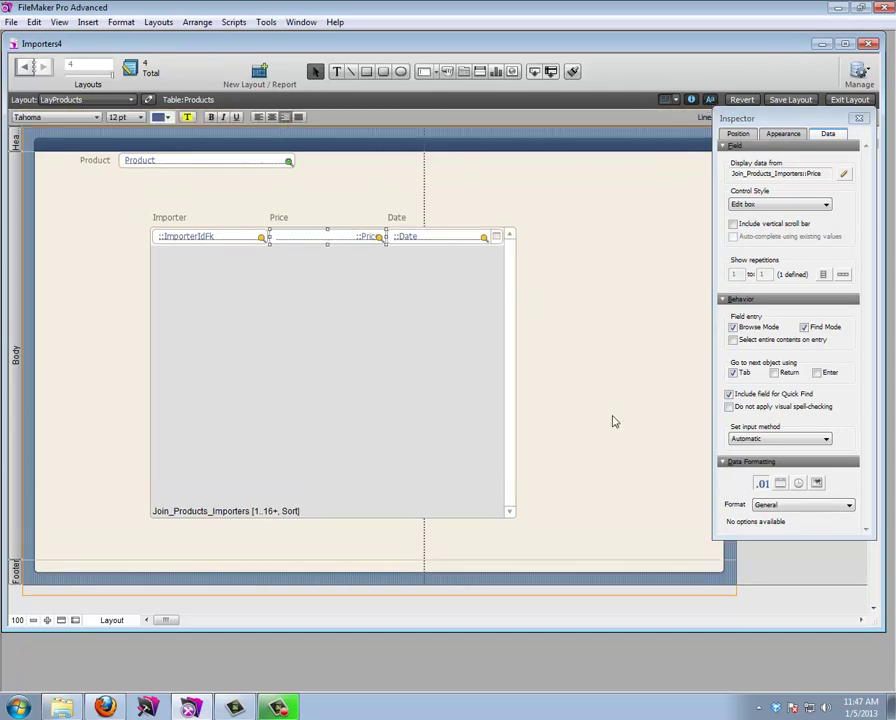
{"action": "left_click", "coordinate": [797, 507]}
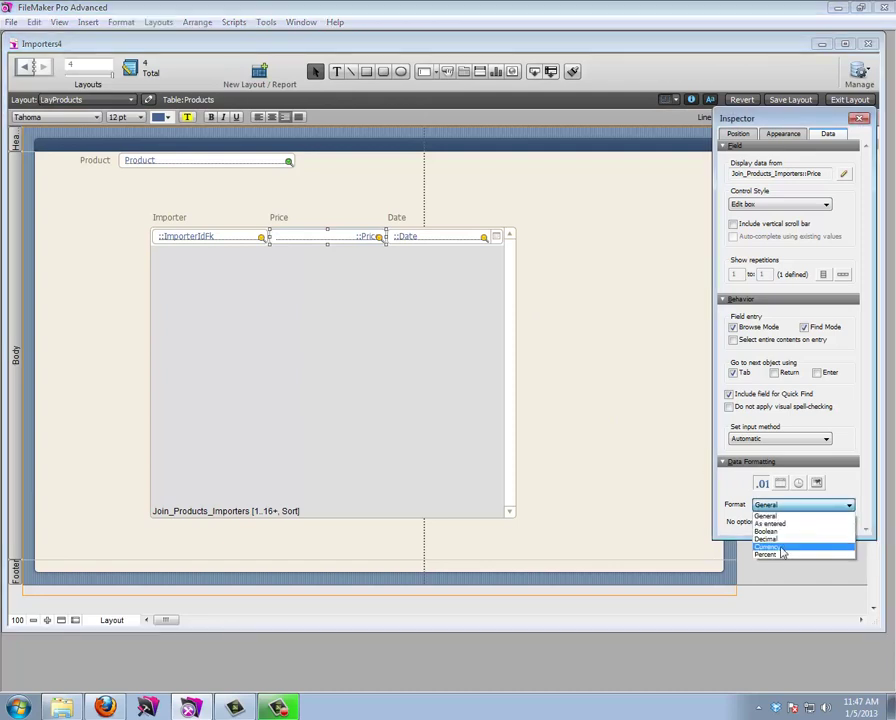
{"action": "left_click", "coordinate": [783, 548]}
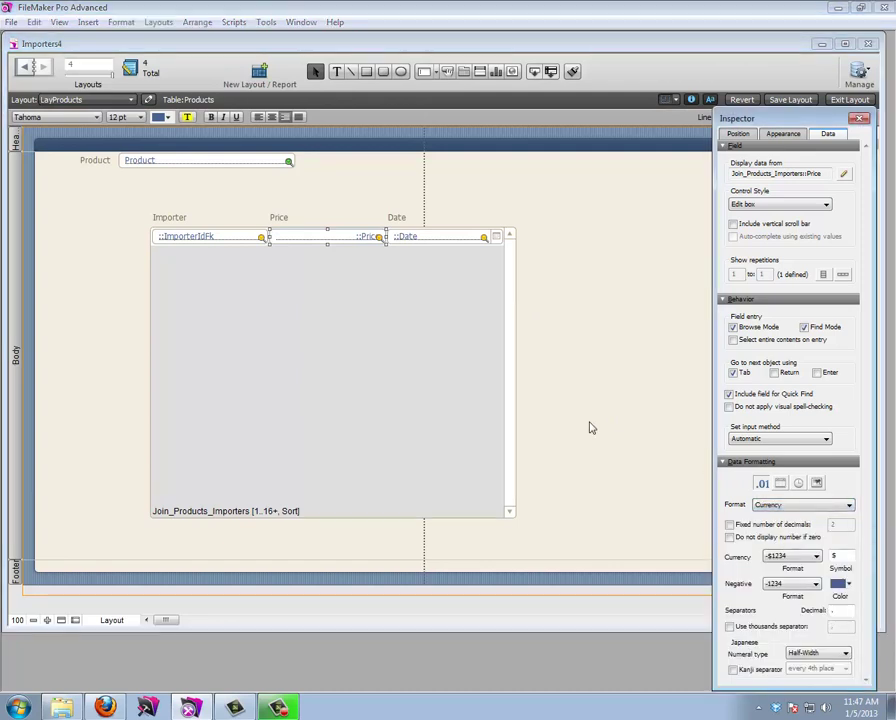
{"action": "left_click", "coordinate": [216, 238]}
{"action": "left_click", "coordinate": [848, 100]}
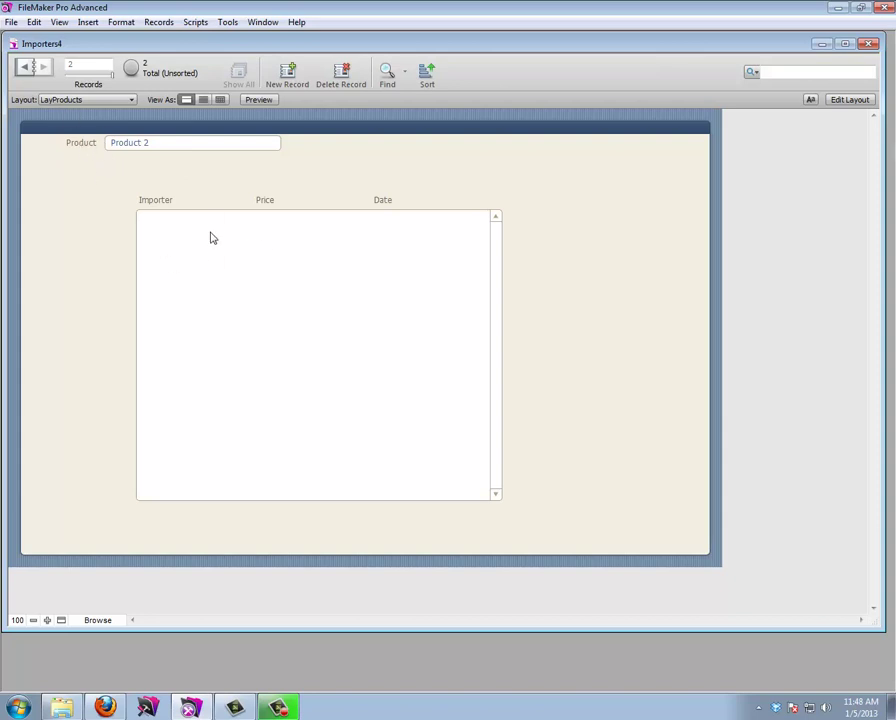
Step: Let the Products-to-Join_Products_Importers relationship create join records, then close Manage Database
{"action": "left_click", "coordinate": [10, 22]}
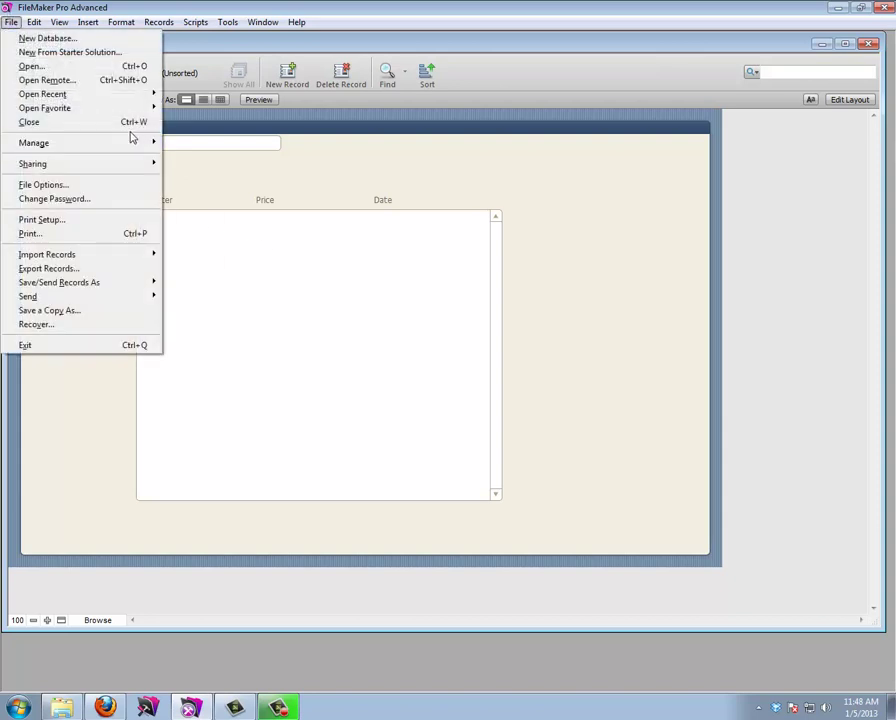
{"action": "mouse_move", "coordinate": [148, 143]}
{"action": "left_click", "coordinate": [195, 147]}
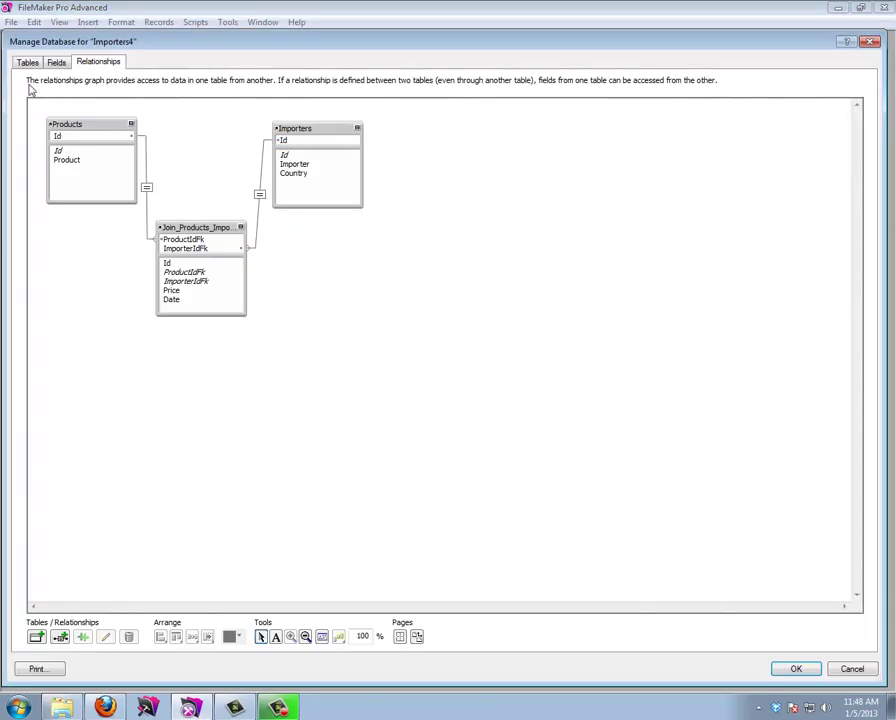
{"action": "double_click", "coordinate": [147, 189]}
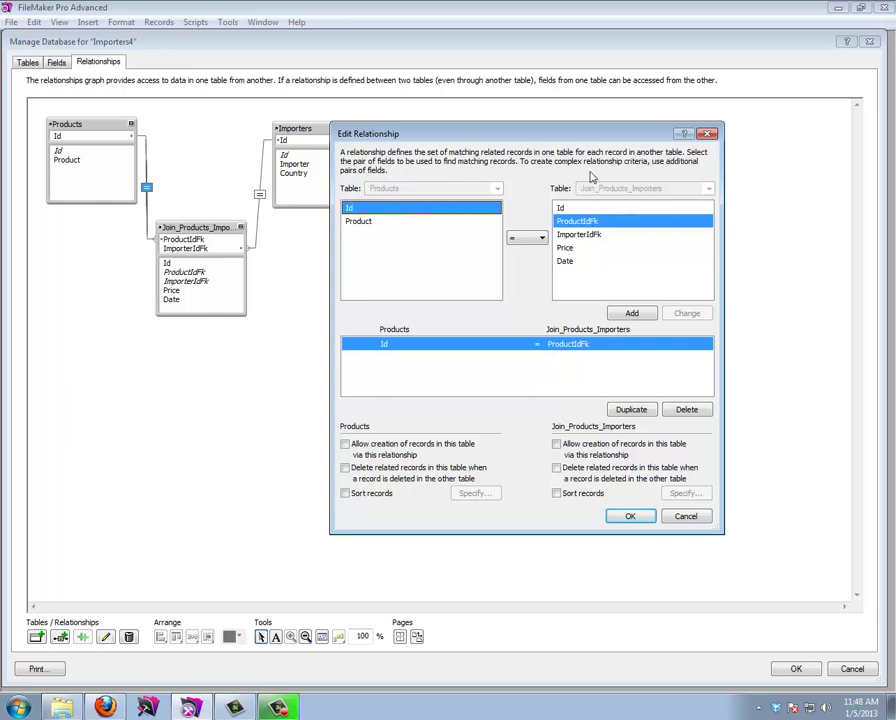
{"action": "left_click", "coordinate": [557, 447]}
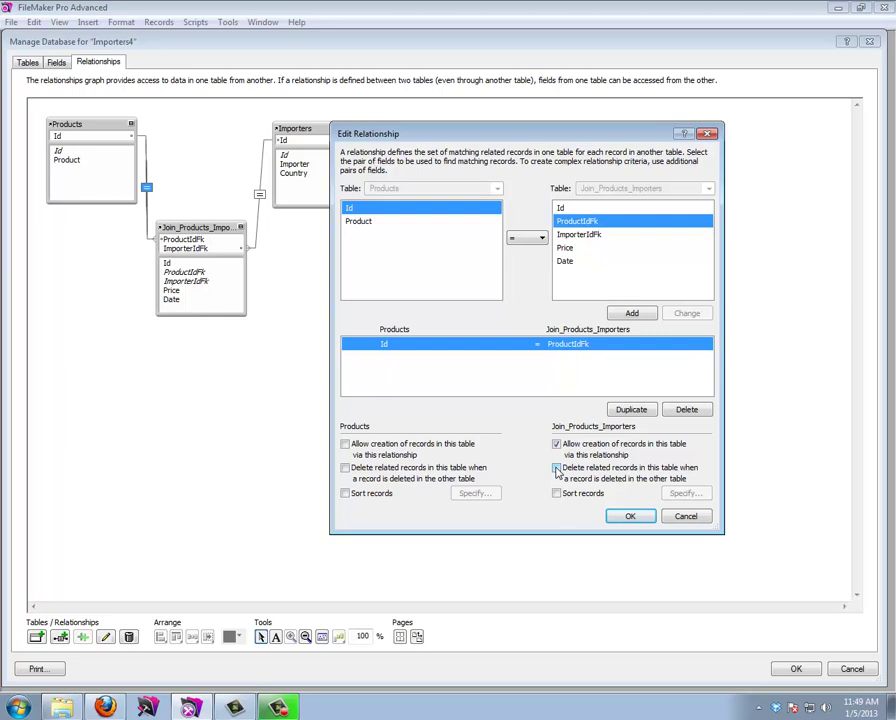
{"action": "left_click", "coordinate": [642, 520]}
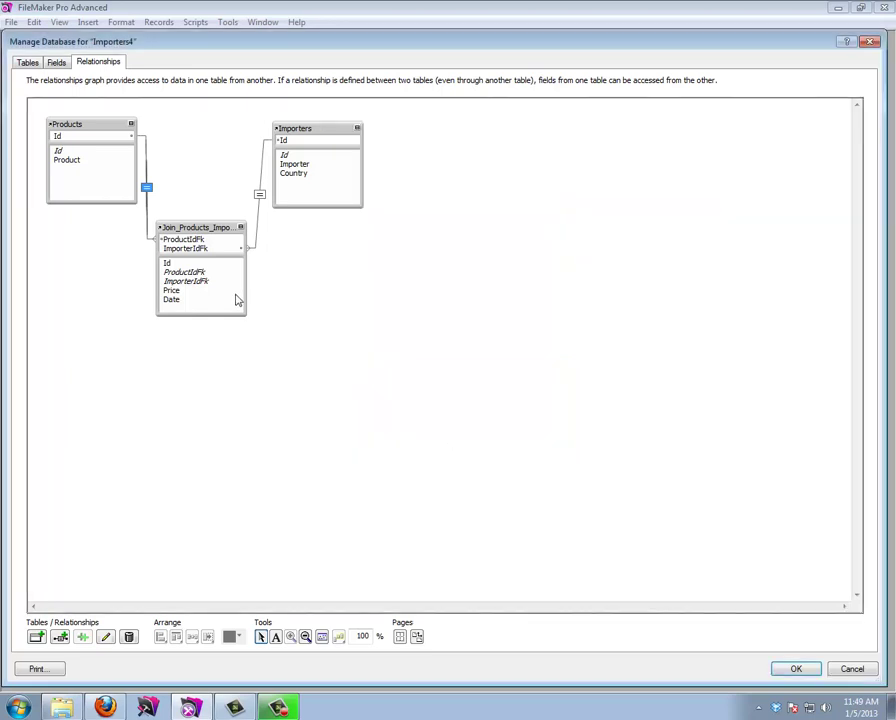
{"action": "left_click", "coordinate": [792, 666]}
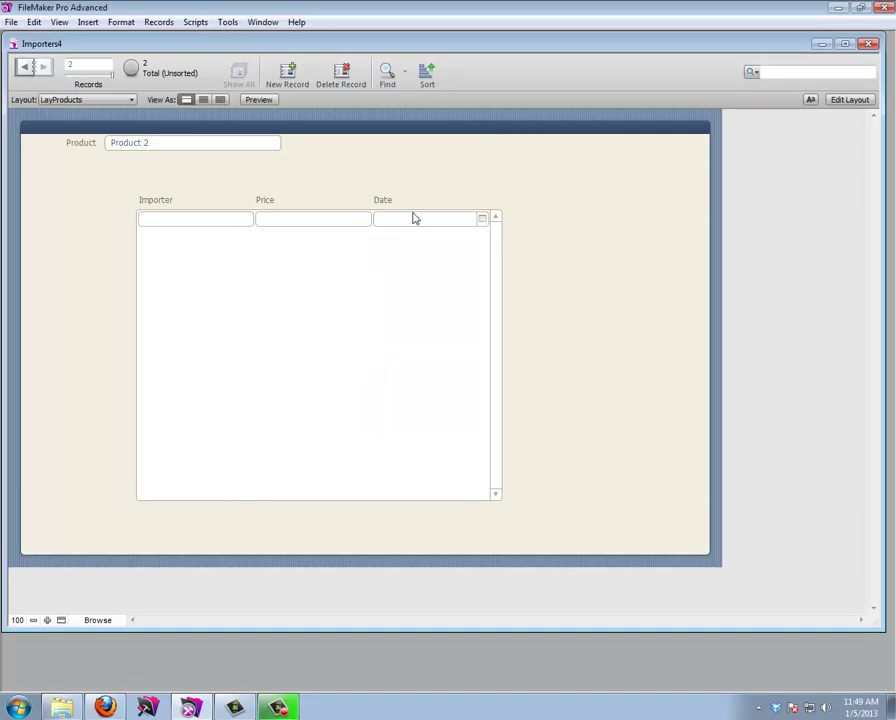
Step: Enter importer 231631 and price 10 in the first Product 2 portal row
{"action": "left_click", "coordinate": [185, 223]}
{"action": "type", "text": "2316316354"}
{"action": "left_click", "coordinate": [313, 219]}
{"action": "type", "text": "10"}
{"action": "key", "text": "Return"}
Step: Pick 2 May from the date calendar, commit the row, and view the Join_Products_Importers layout
{"action": "left_click", "coordinate": [393, 222]}
{"action": "left_click", "coordinate": [482, 219]}
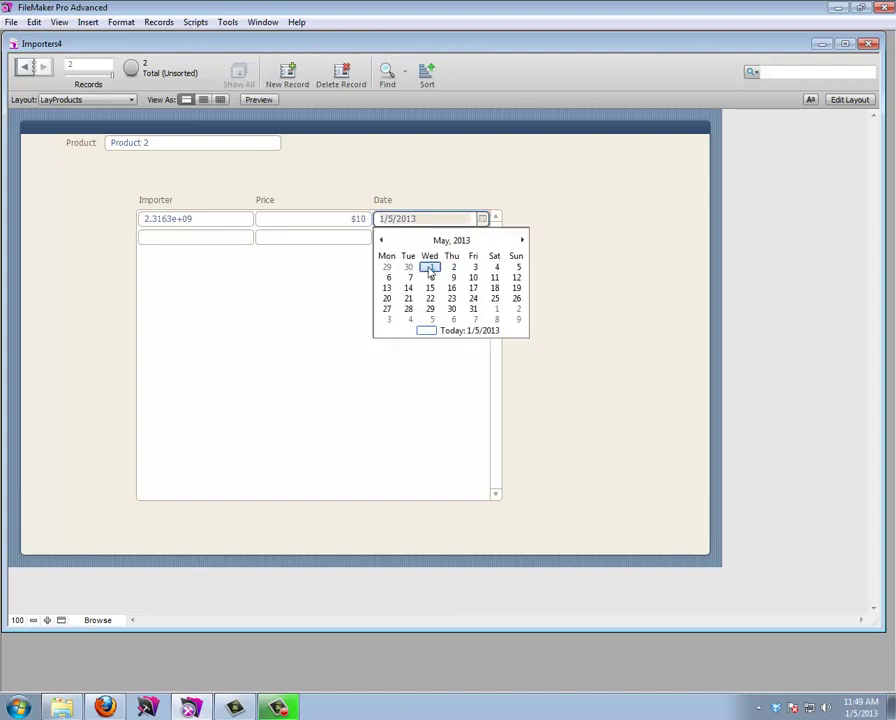
{"action": "left_click", "coordinate": [455, 267]}
{"action": "left_click", "coordinate": [436, 180]}
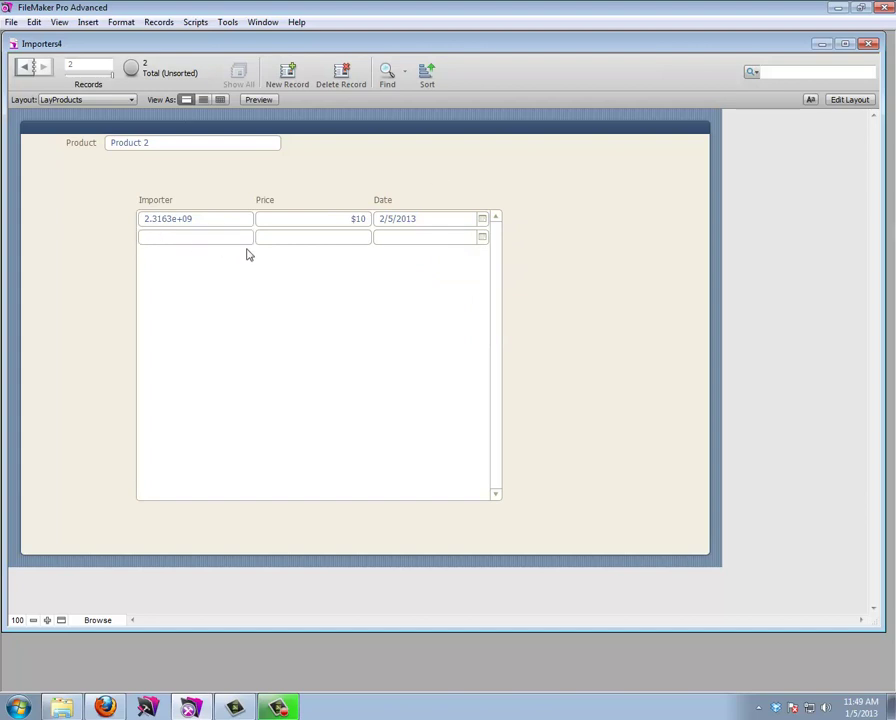
{"action": "left_click", "coordinate": [128, 101]}
{"action": "left_click", "coordinate": [100, 143]}
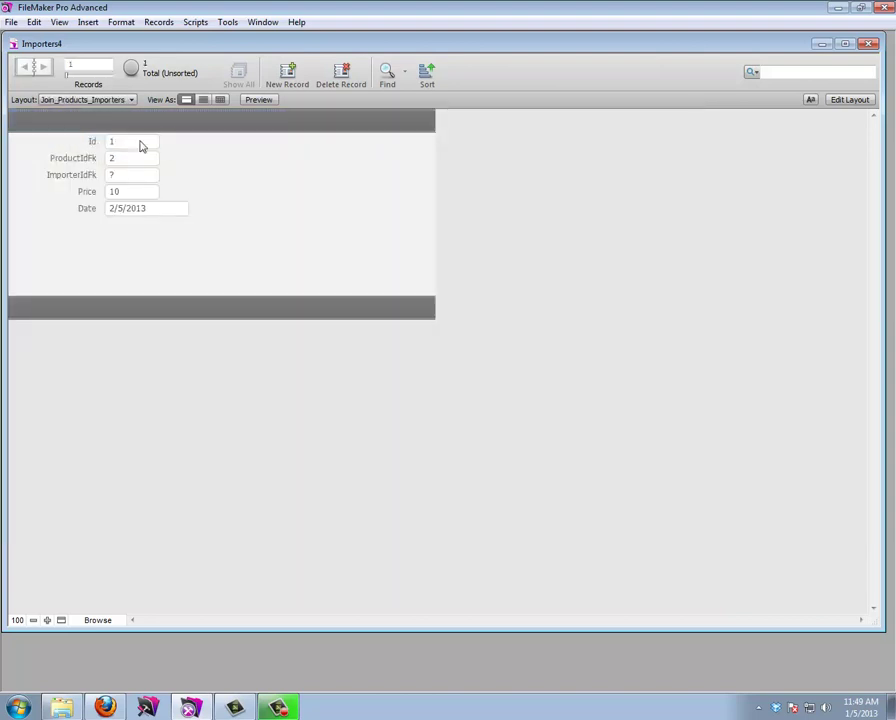
Step: Check the join records in Table View, return to LayProducts, and delete the first row's importer value
{"action": "left_click", "coordinate": [220, 101]}
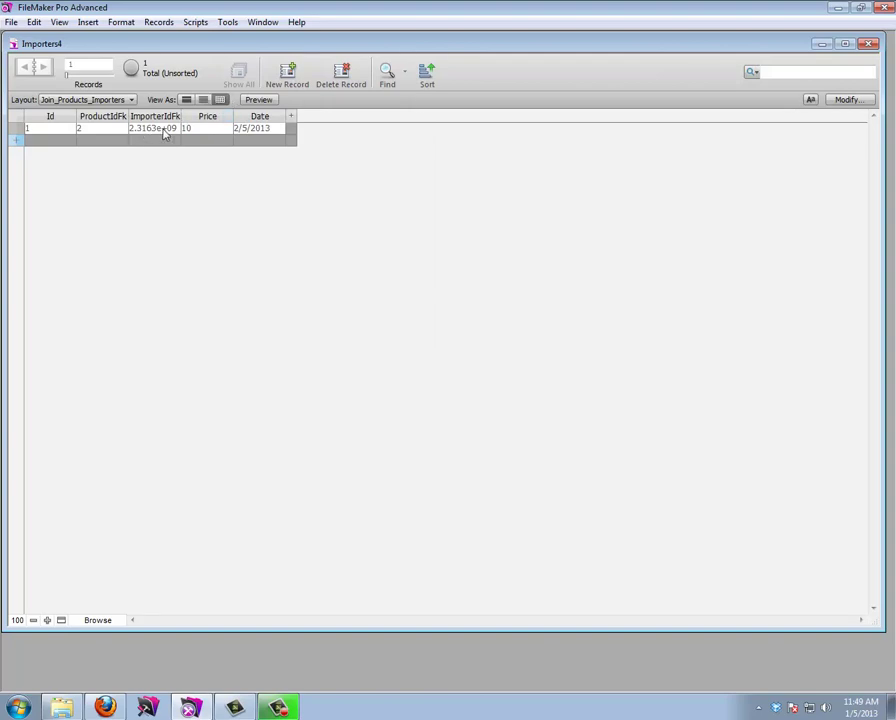
{"action": "left_click", "coordinate": [84, 99]}
{"action": "left_click", "coordinate": [80, 158]}
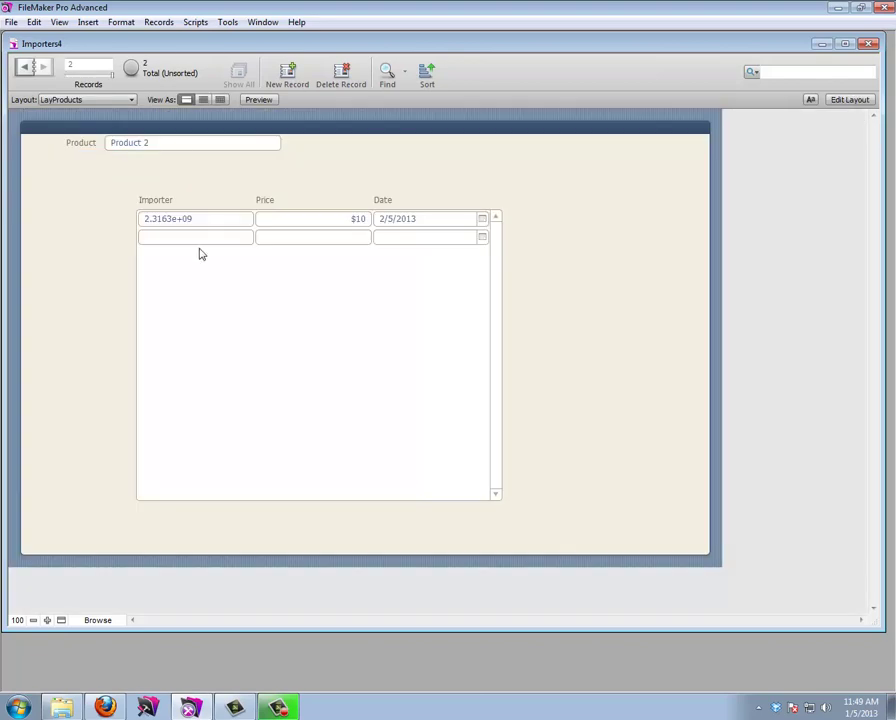
{"action": "left_click", "coordinate": [201, 218]}
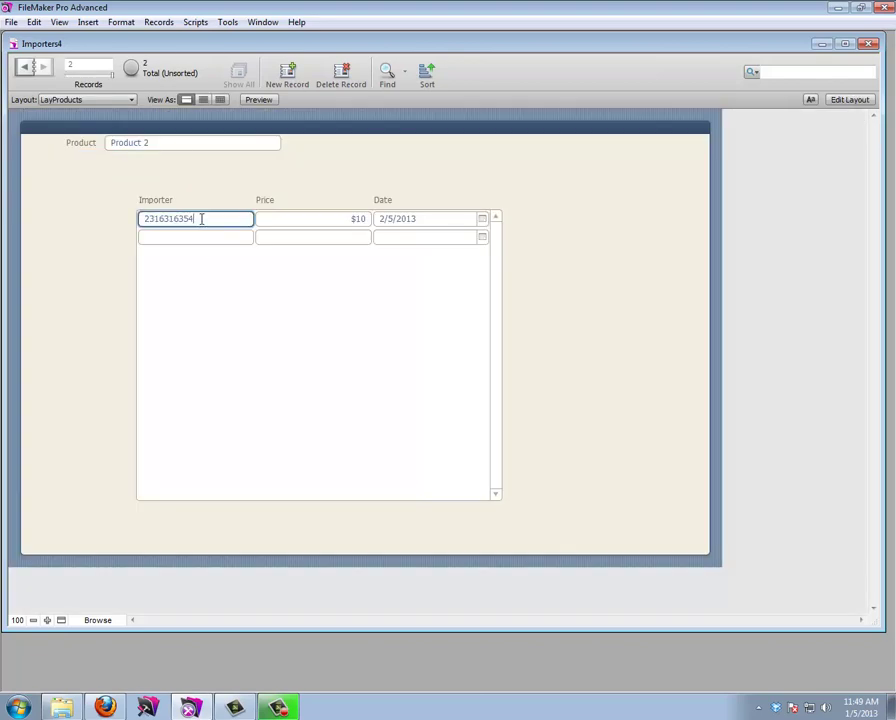
{"action": "key", "text": "BackSpace"}
{"action": "left_click", "coordinate": [103, 223]}
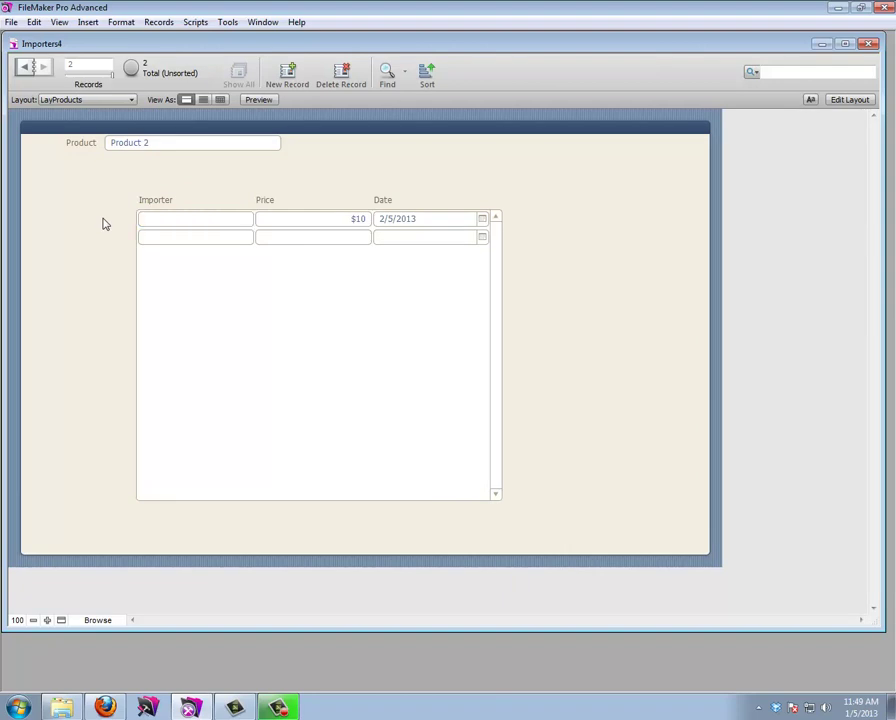
{"action": "left_click", "coordinate": [850, 100]}
Step: Set the portal's ImporterIdFk field control style to drop-down list
{"action": "left_click", "coordinate": [194, 238]}
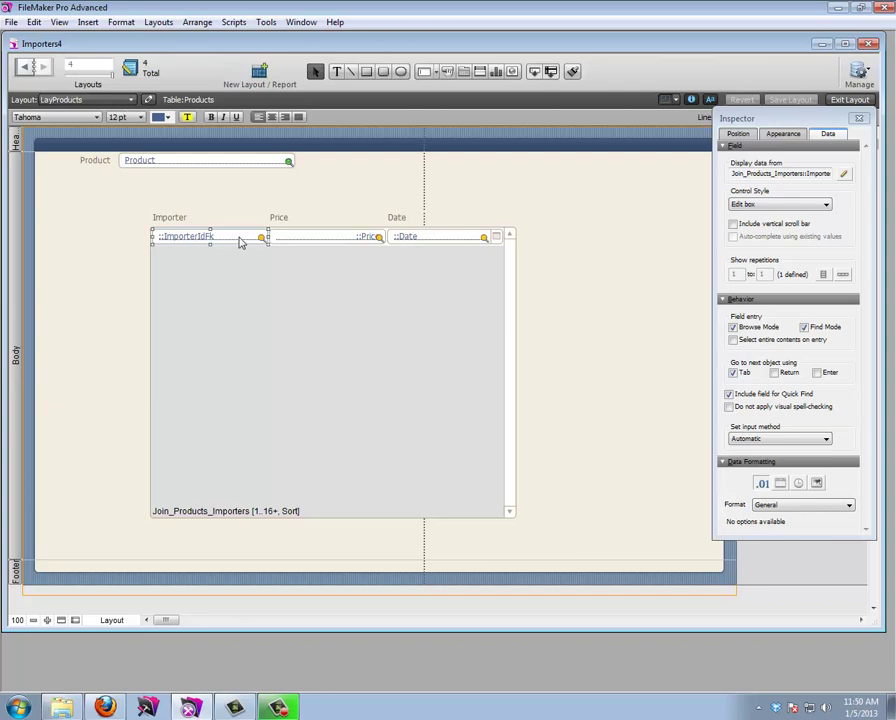
{"action": "left_click", "coordinate": [760, 204]}
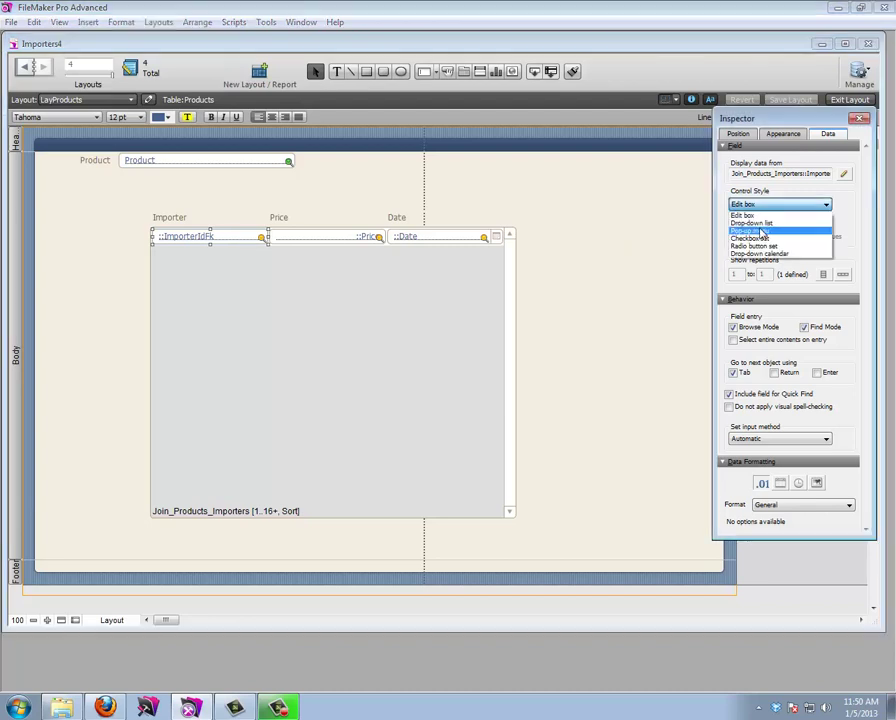
{"action": "left_click", "coordinate": [752, 223]}
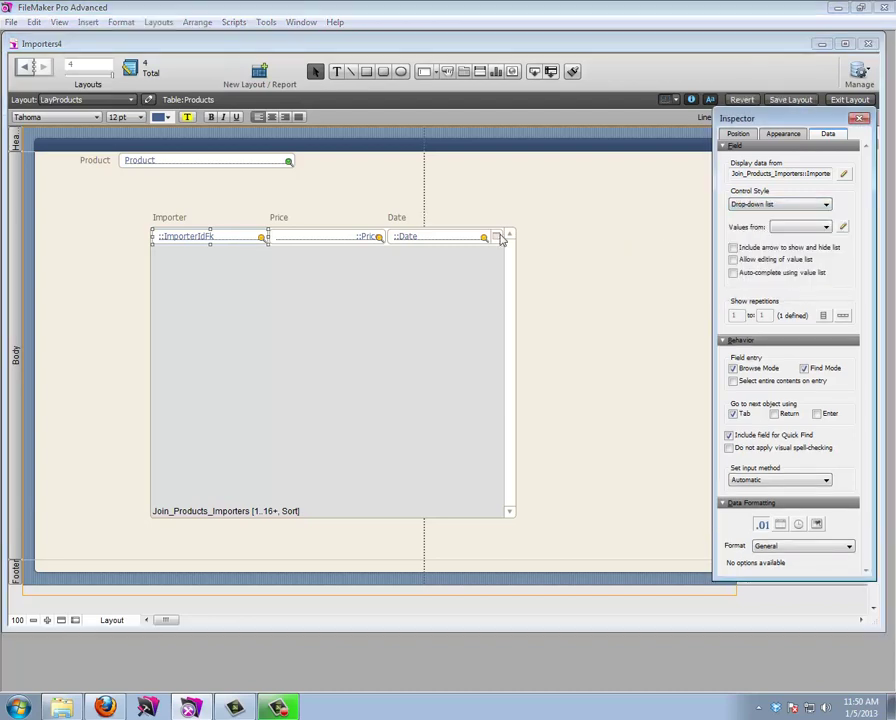
Step: Create an Importers value list using Importers::Id values, showing only the Importers::Importer names
{"action": "left_click", "coordinate": [842, 228]}
{"action": "left_click", "coordinate": [194, 451]}
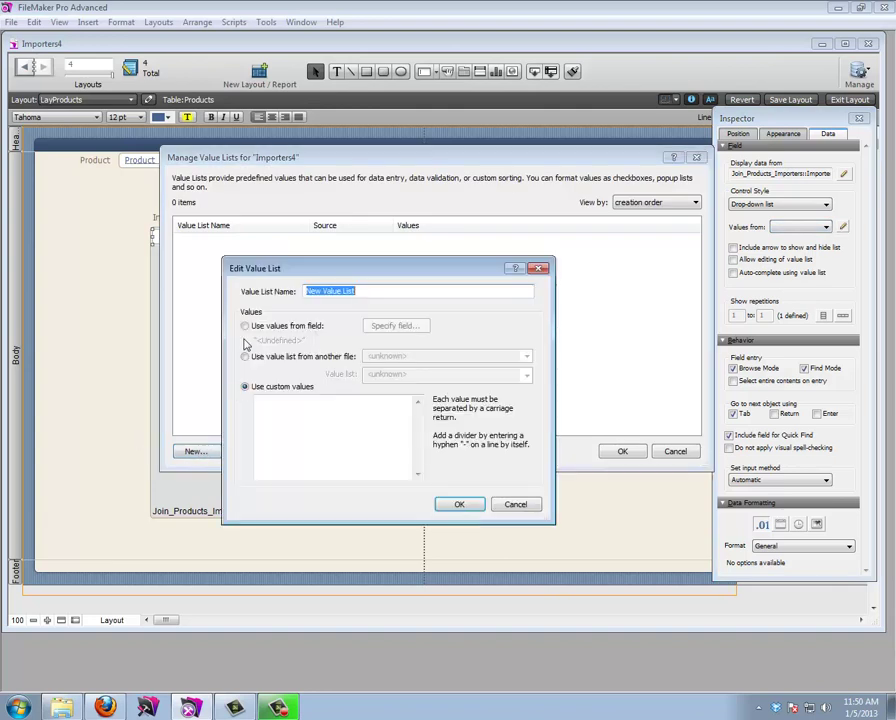
{"action": "type", "text": "Impot"}
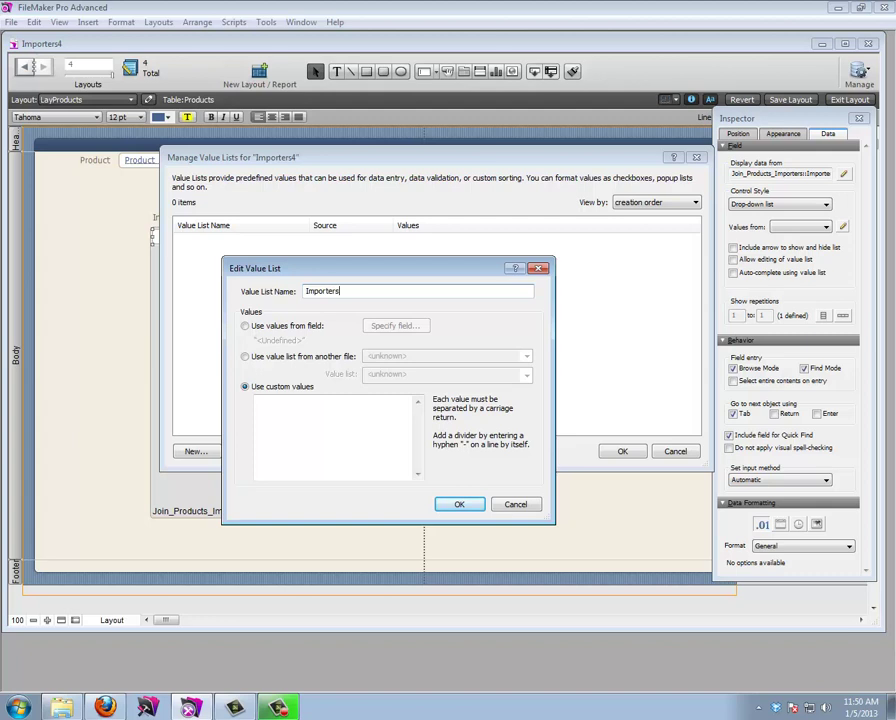
{"action": "left_click", "coordinate": [246, 327]}
{"action": "left_click", "coordinate": [392, 329]}
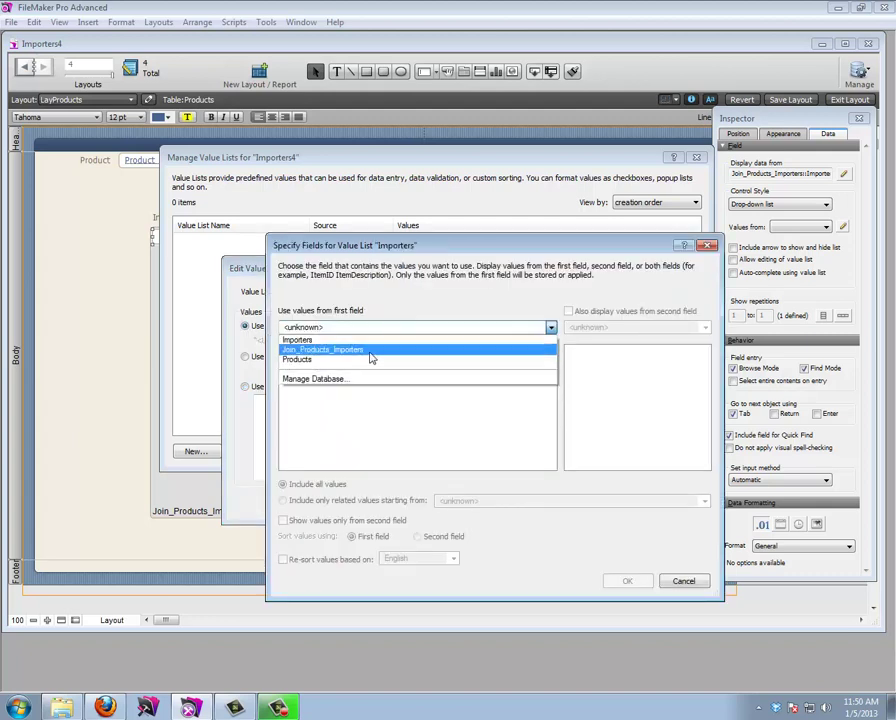
{"action": "left_click", "coordinate": [323, 341]}
{"action": "left_click", "coordinate": [298, 352]}
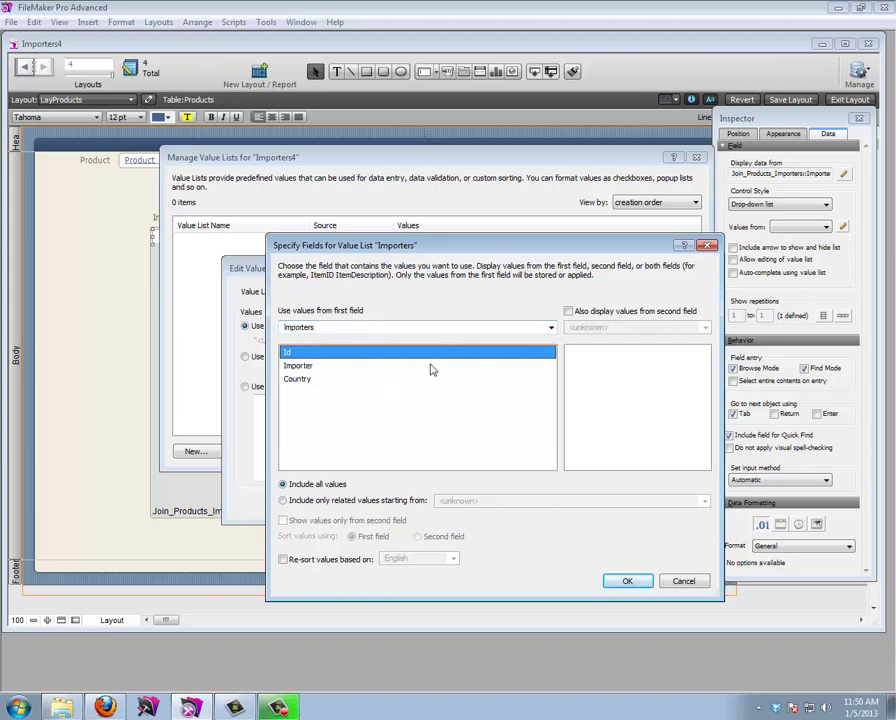
{"action": "left_click", "coordinate": [569, 312]}
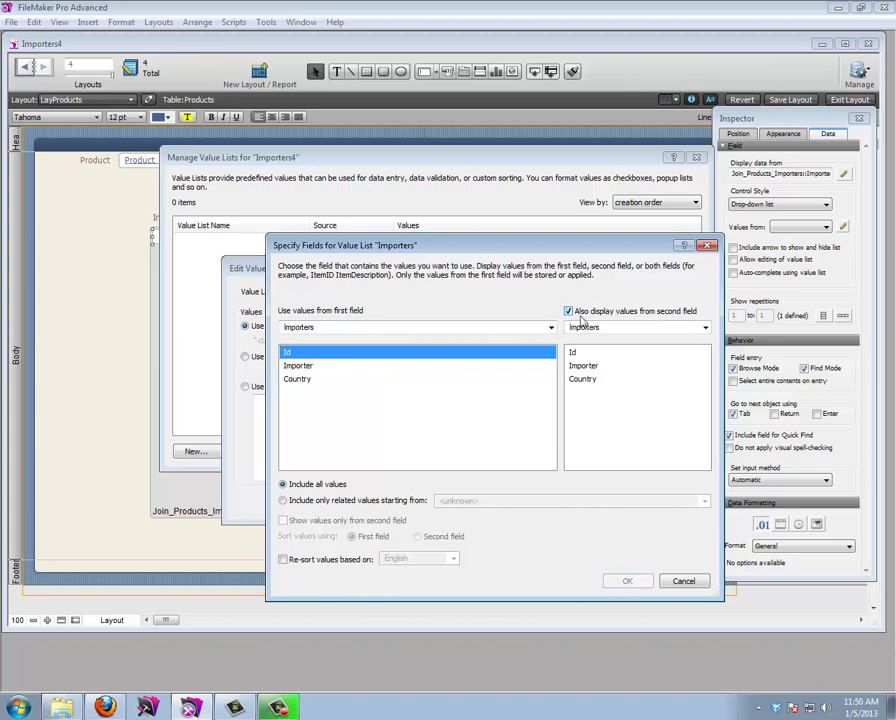
{"action": "left_click", "coordinate": [588, 366]}
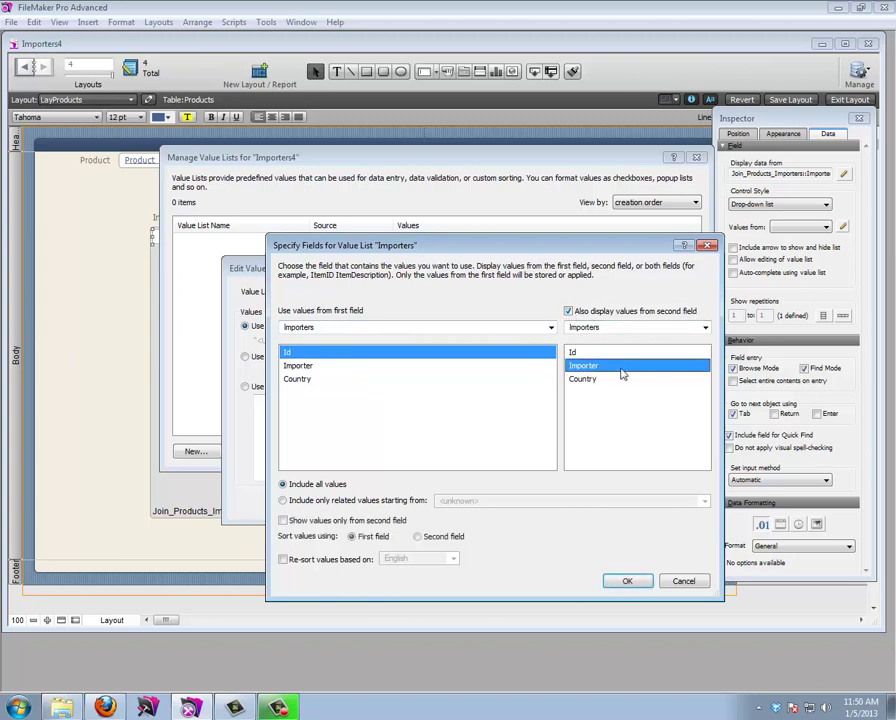
{"action": "left_click", "coordinate": [284, 521]}
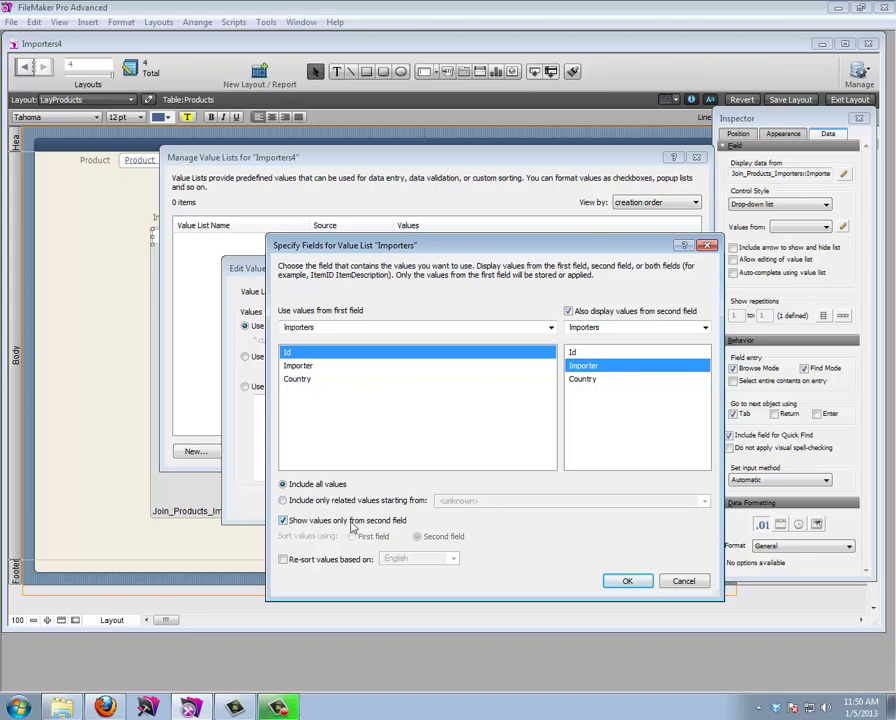
{"action": "left_click", "coordinate": [627, 581]}
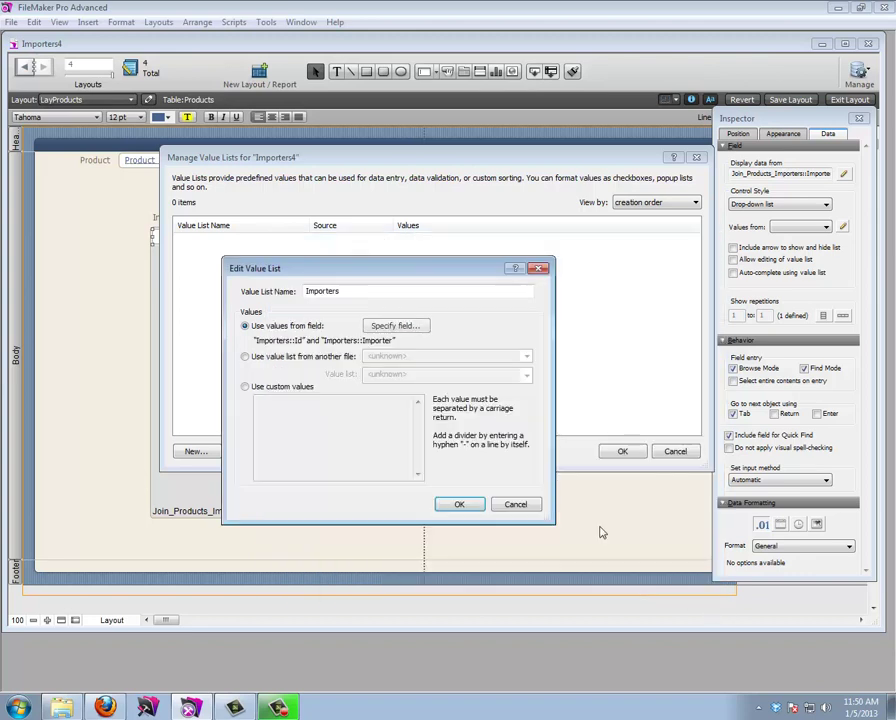
{"action": "left_click", "coordinate": [460, 504]}
Step: Apply the Importers list to the field and choose Importer 1 in the first portal row
{"action": "left_click", "coordinate": [620, 451]}
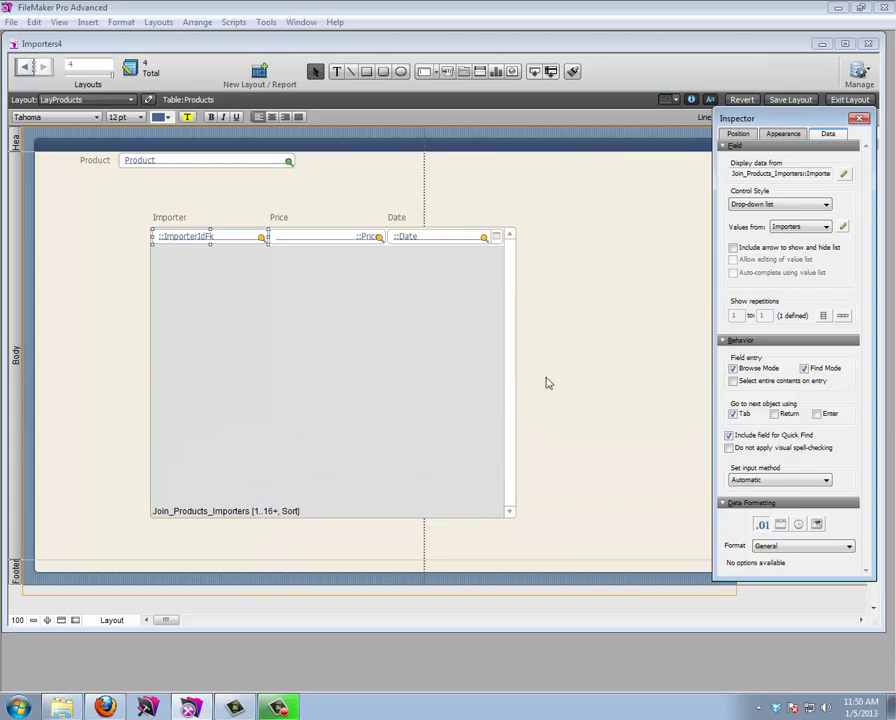
{"action": "left_click", "coordinate": [856, 99]}
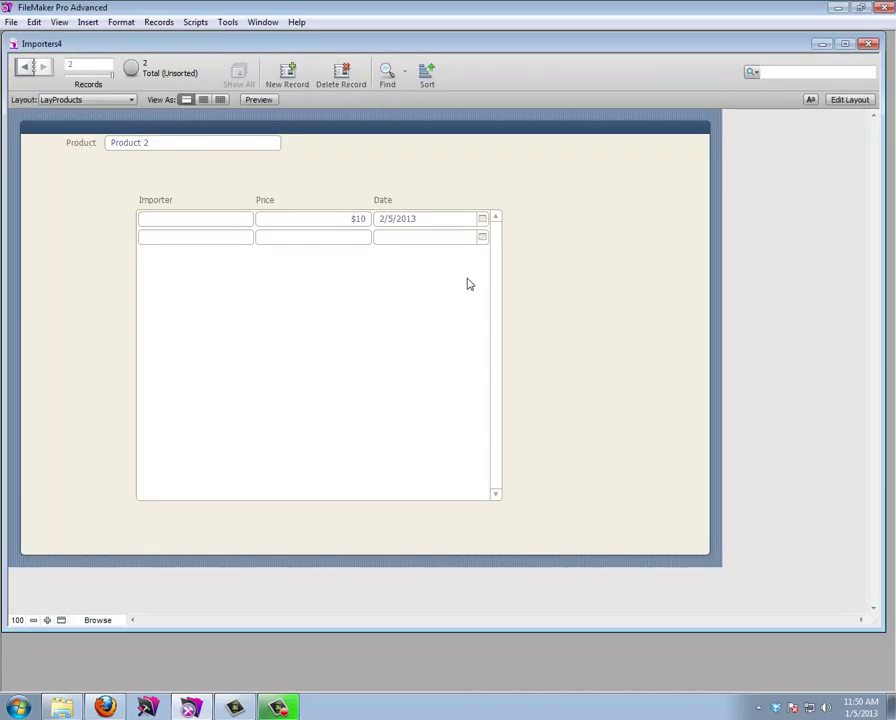
{"action": "left_click", "coordinate": [174, 220]}
{"action": "left_click", "coordinate": [176, 237]}
Step: On the Importers layout, add a record named 'Importer 2' and begin a third importer record
{"action": "left_click", "coordinate": [88, 100]}
{"action": "left_click", "coordinate": [88, 115]}
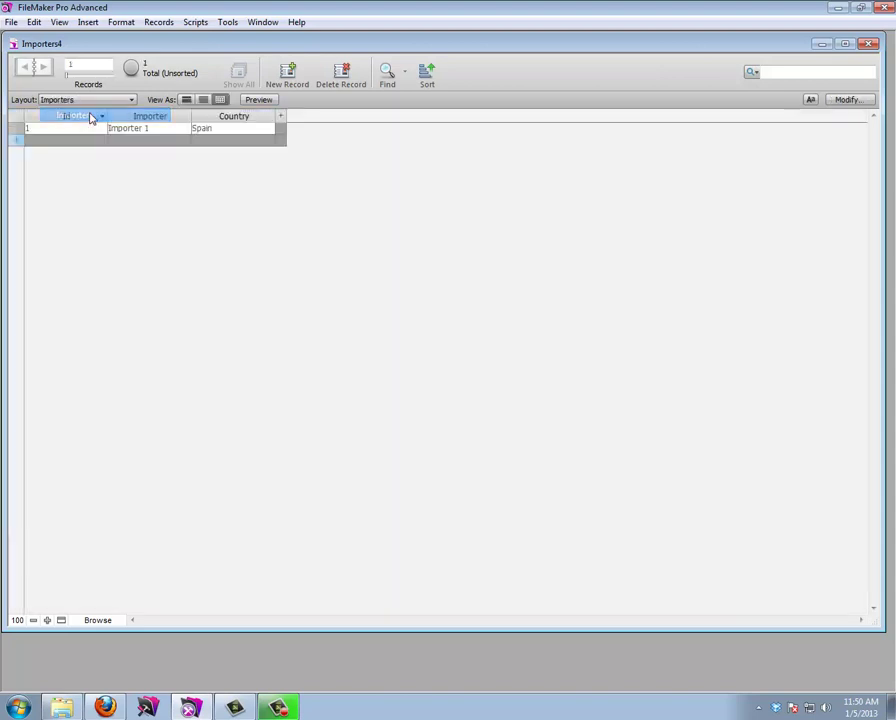
{"action": "left_click", "coordinate": [288, 76]}
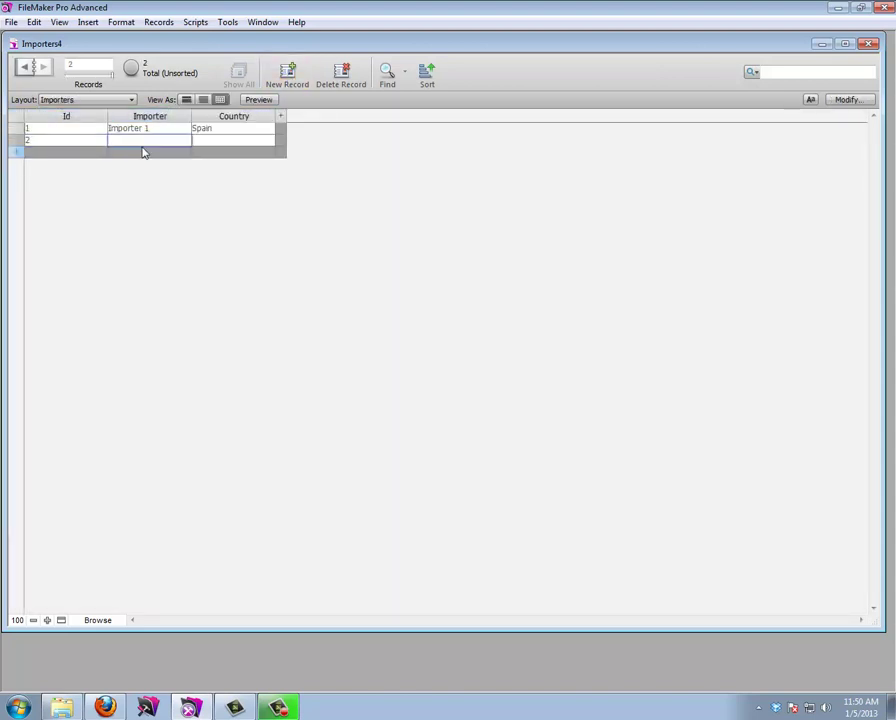
{"action": "type", "text": "Importer 2"}
{"action": "key", "text": "Tab"}
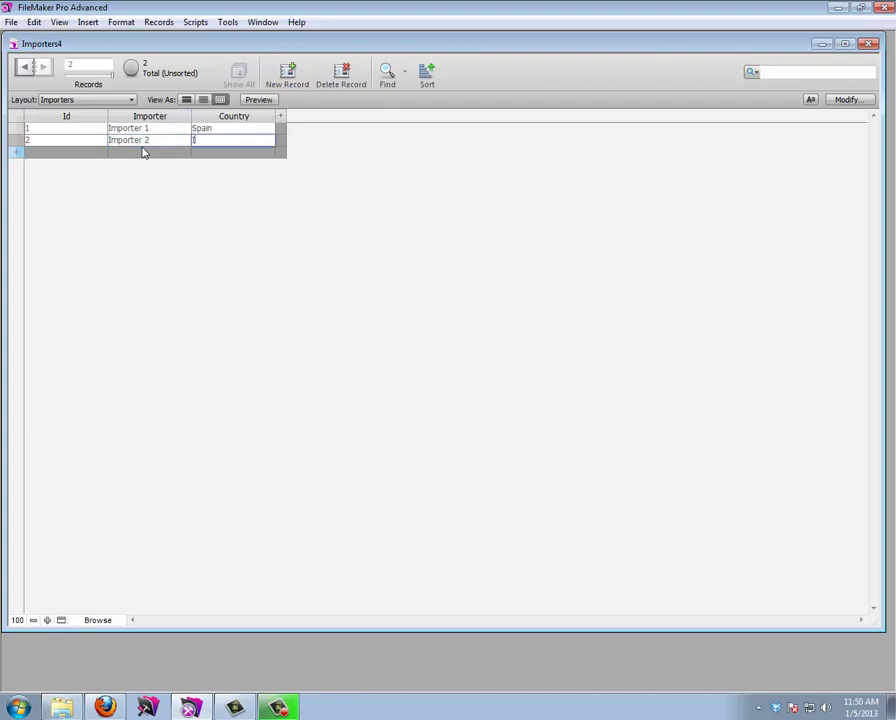
{"action": "left_click", "coordinate": [143, 152]}
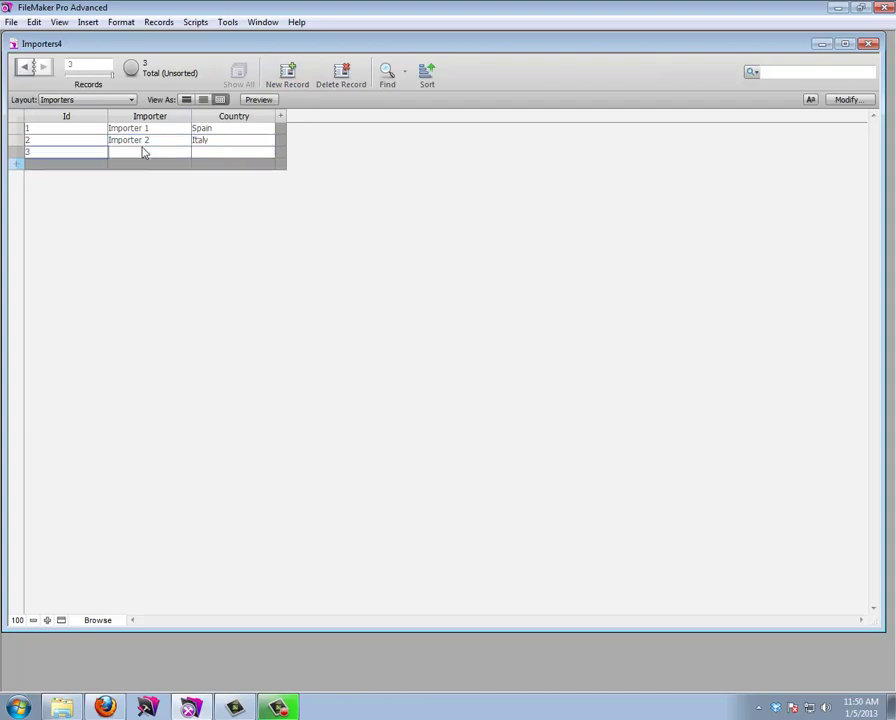
{"action": "type", "text": "Importer 3"}
{"action": "key", "text": "Tab"}
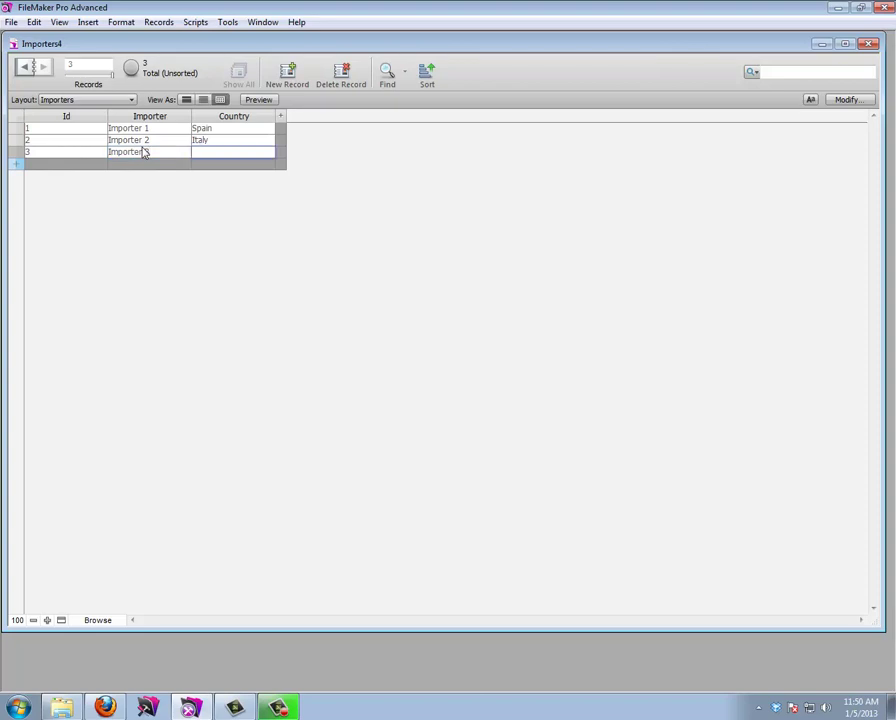
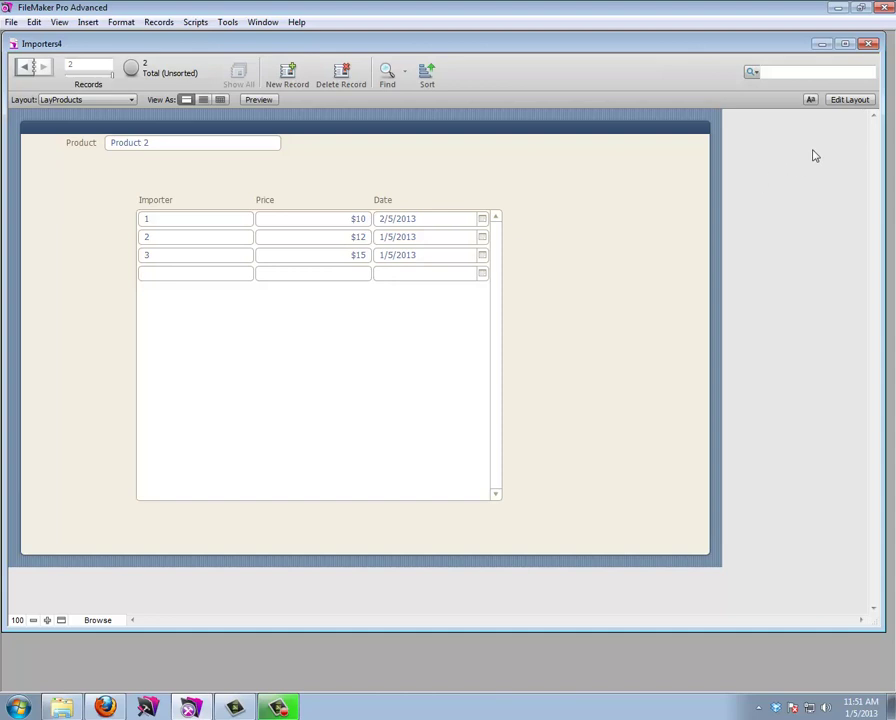
Step: Place an unlabelled Importers::Importer field beside ImporterIdFk in the portal row, then return to browsing
{"action": "left_click", "coordinate": [849, 101]}
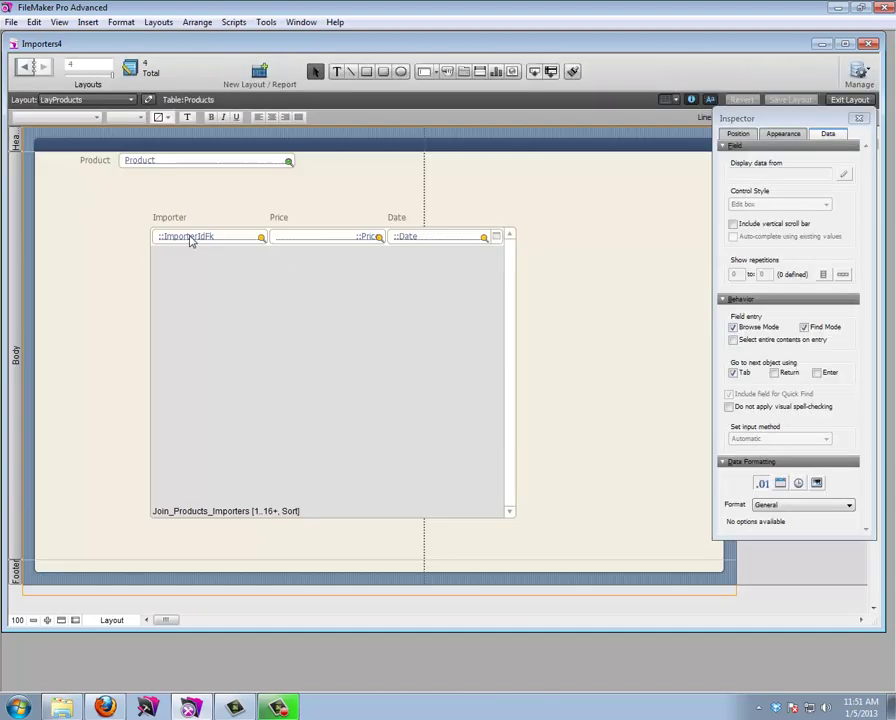
{"action": "left_click_drag", "start_coordinate": [173, 237], "coordinate": [235, 242]}
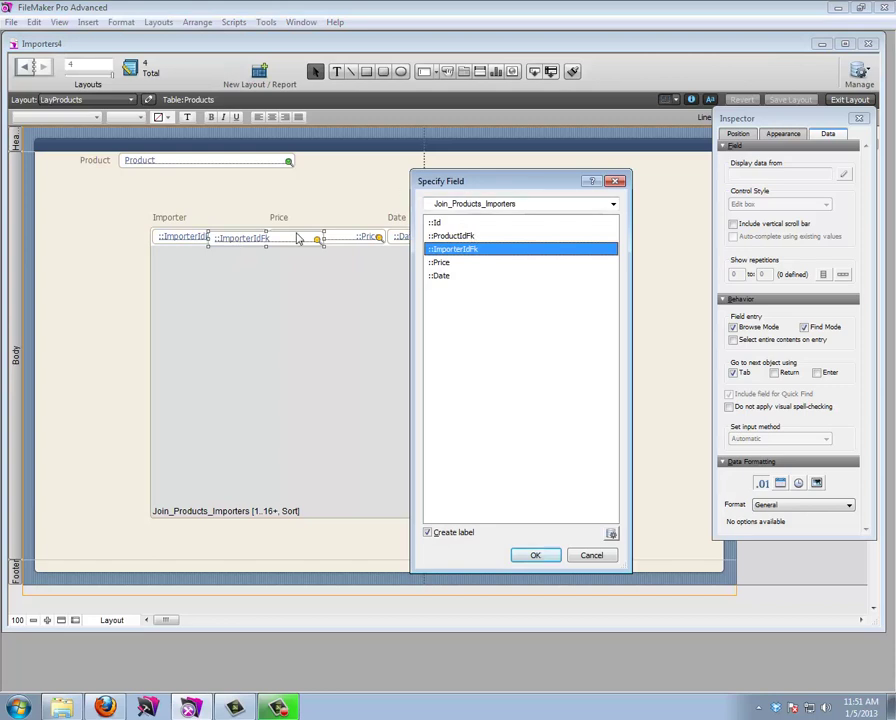
{"action": "left_click", "coordinate": [500, 204]}
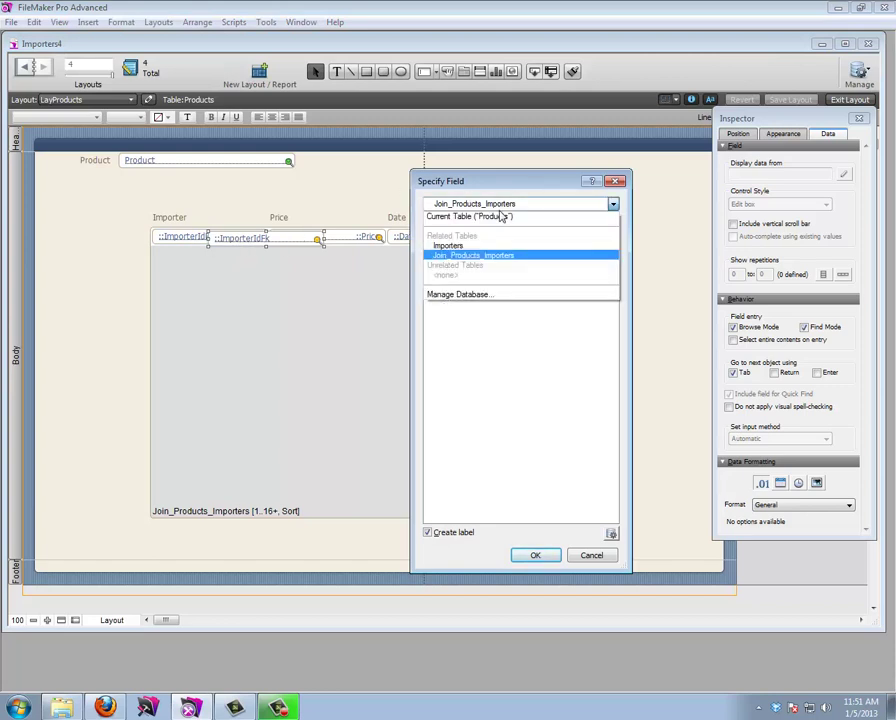
{"action": "left_click", "coordinate": [450, 245]}
{"action": "left_click", "coordinate": [452, 236]}
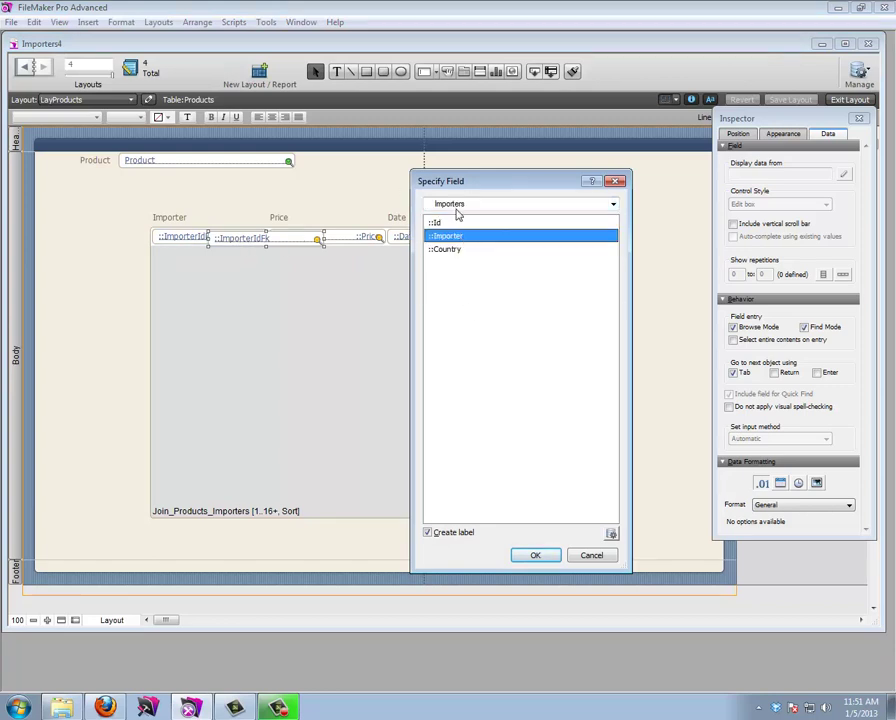
{"action": "left_click", "coordinate": [428, 533]}
{"action": "left_click", "coordinate": [533, 555]}
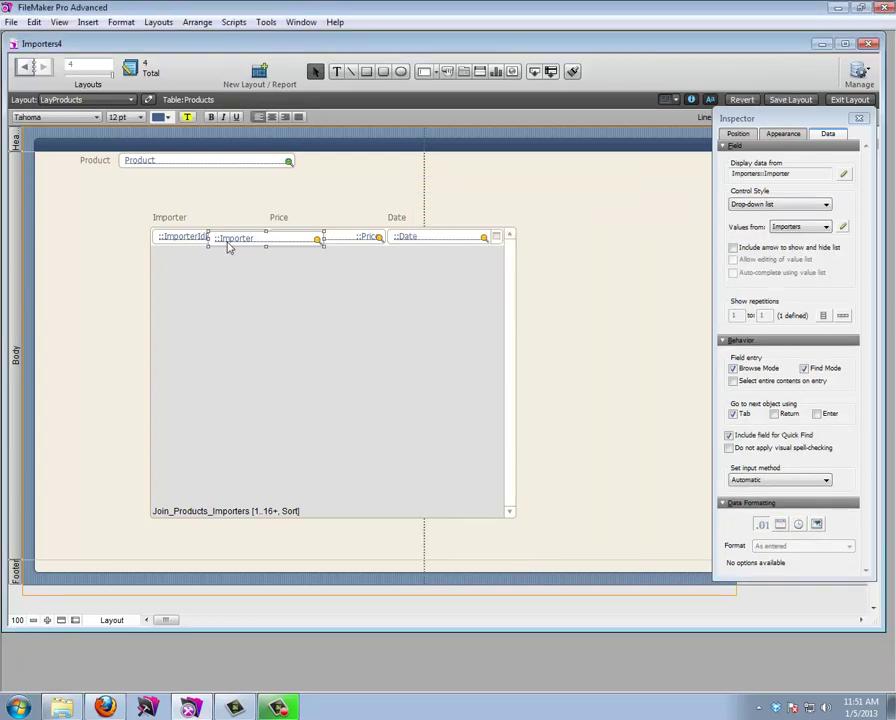
{"action": "left_click", "coordinate": [866, 100]}
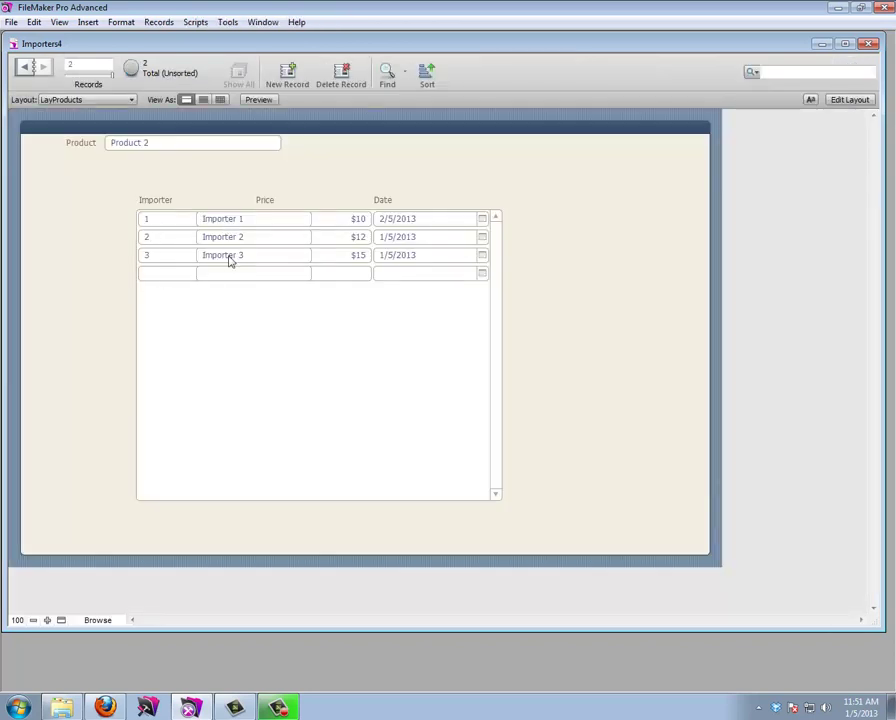
Step: Add an Importer 1 portal row, then set the ::Importer field's control style to Edit box
{"action": "left_click", "coordinate": [163, 277]}
{"action": "left_click", "coordinate": [164, 290]}
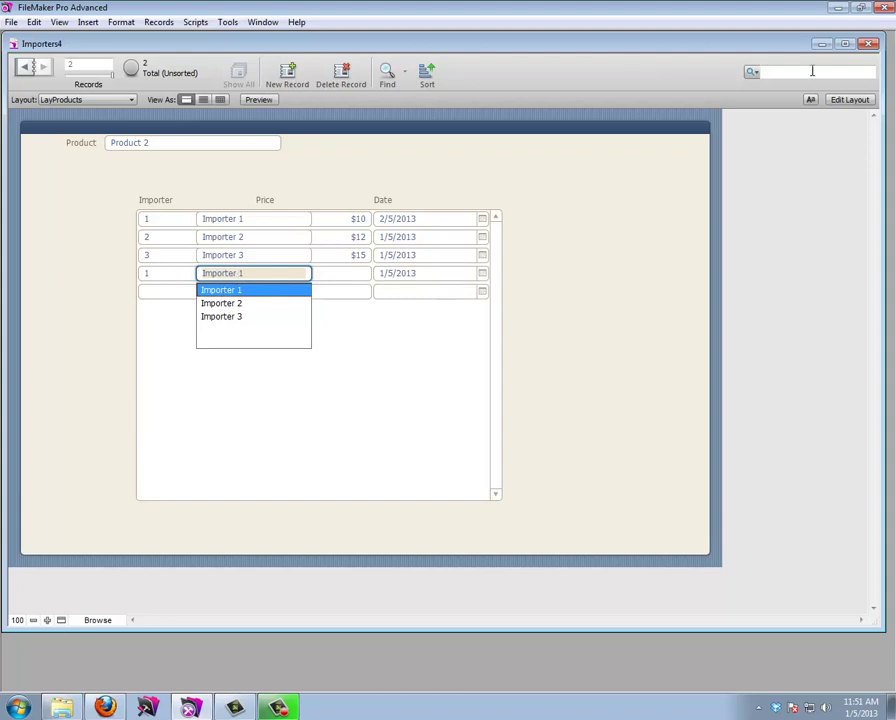
{"action": "left_click", "coordinate": [866, 100]}
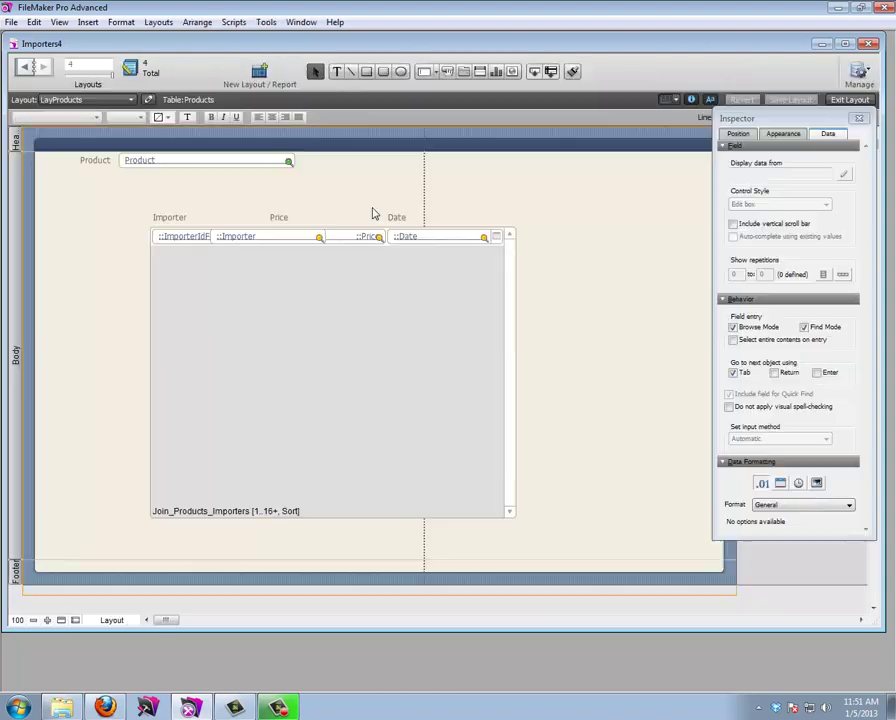
{"action": "left_click", "coordinate": [237, 240]}
{"action": "left_click", "coordinate": [756, 204]}
{"action": "left_click", "coordinate": [755, 215]}
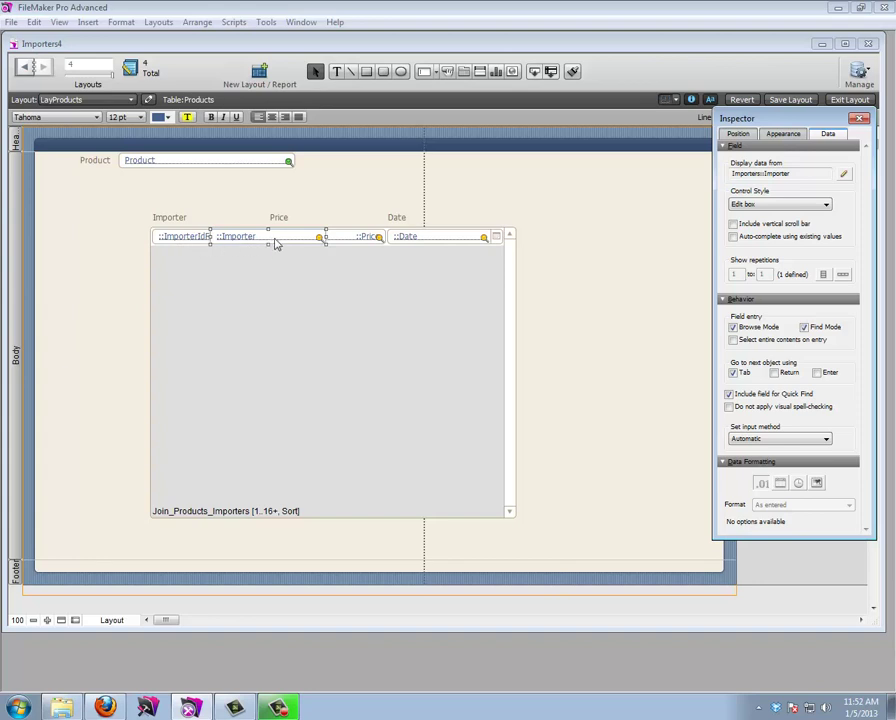
Step: Disable Browse Mode entry for ::Importer and Find Mode entry for ::ImporterIdFk
{"action": "left_click", "coordinate": [180, 240]}
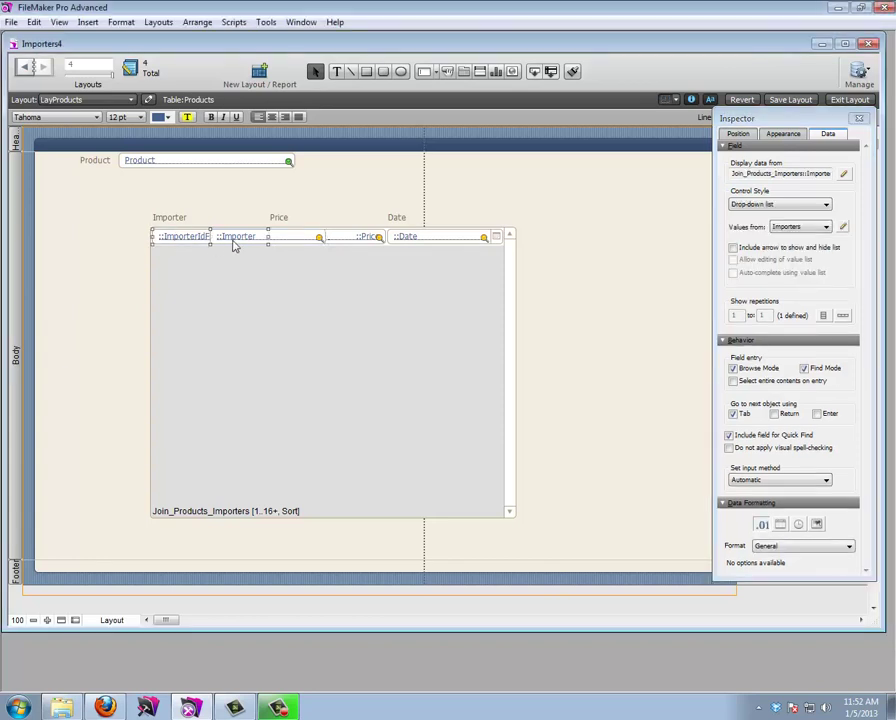
{"action": "left_click", "coordinate": [294, 242]}
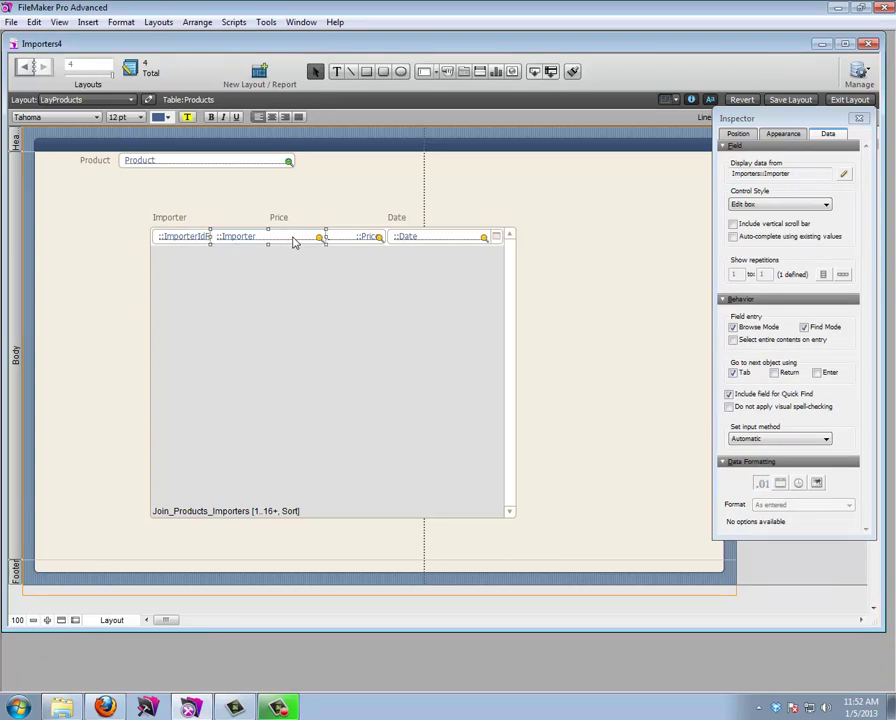
{"action": "left_click", "coordinate": [733, 327]}
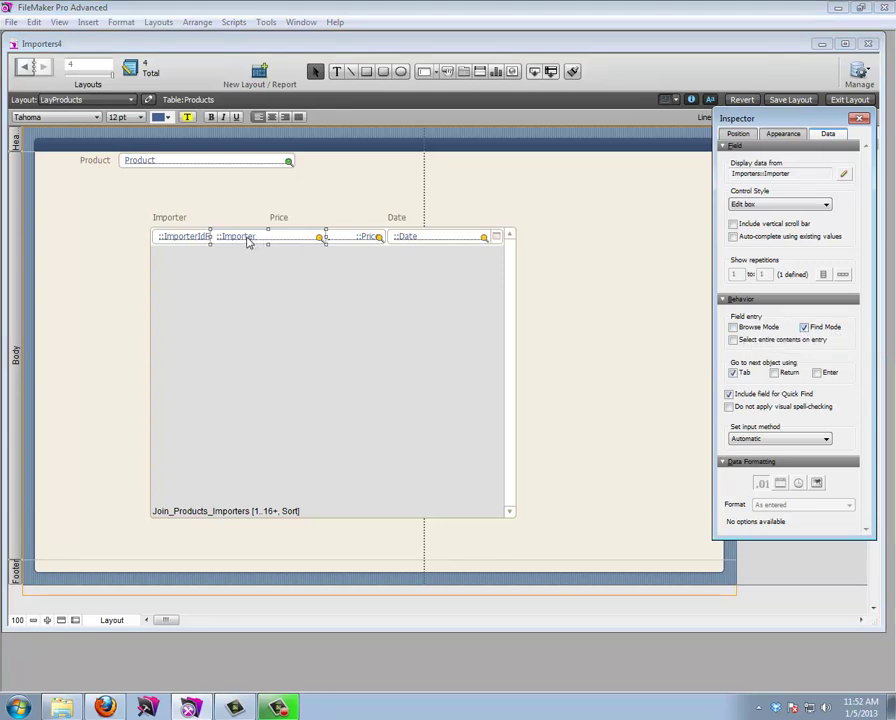
{"action": "left_click", "coordinate": [195, 242]}
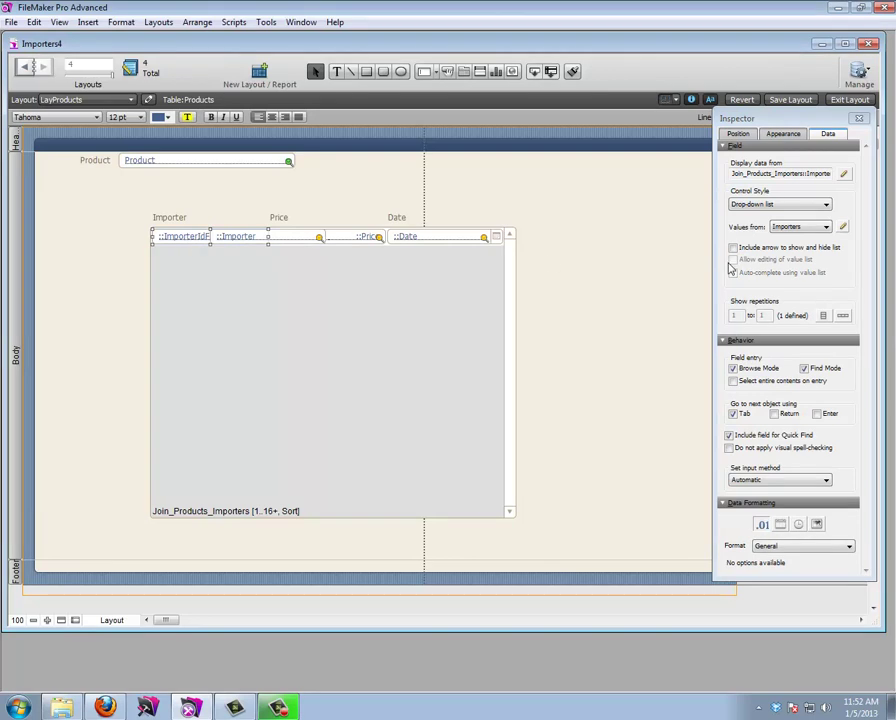
{"action": "left_click", "coordinate": [804, 369]}
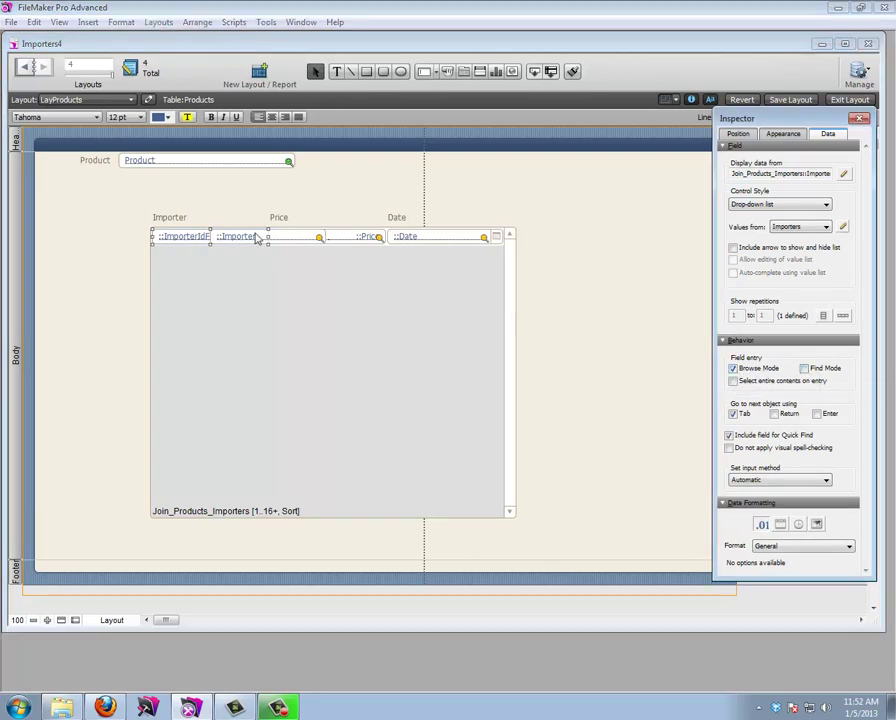
Step: Align ::Importer left over the ImporterIdFk field and return to browsing
{"action": "left_click", "coordinate": [283, 245]}
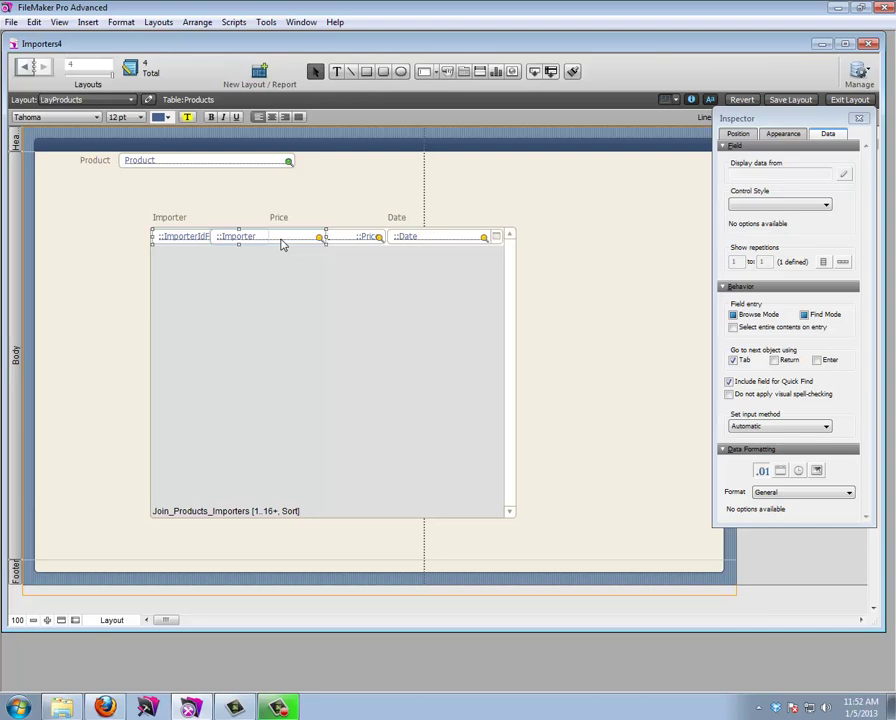
{"action": "left_click", "coordinate": [740, 136]}
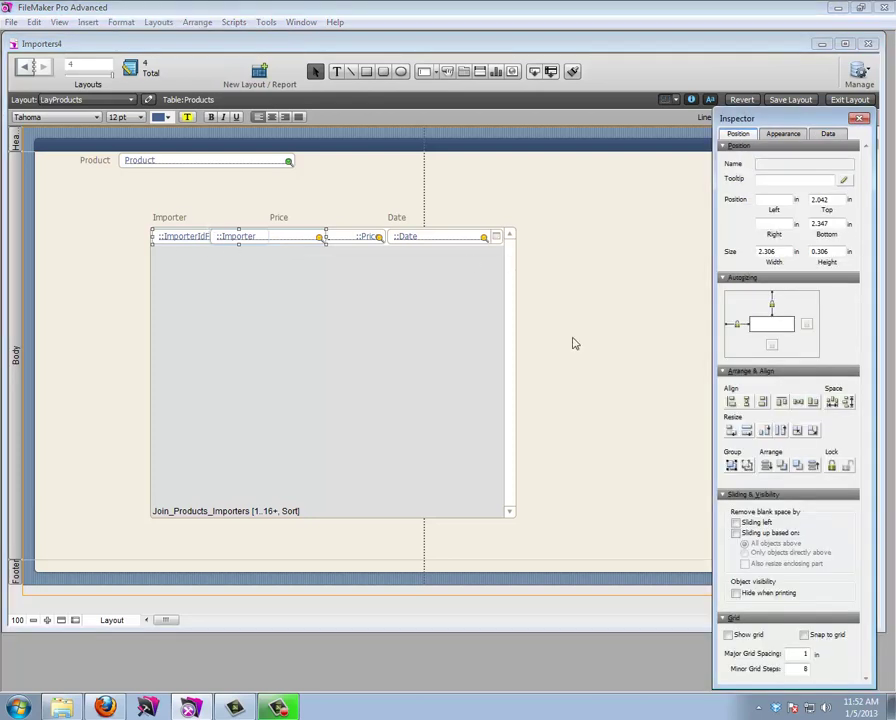
{"action": "left_click", "coordinate": [731, 401]}
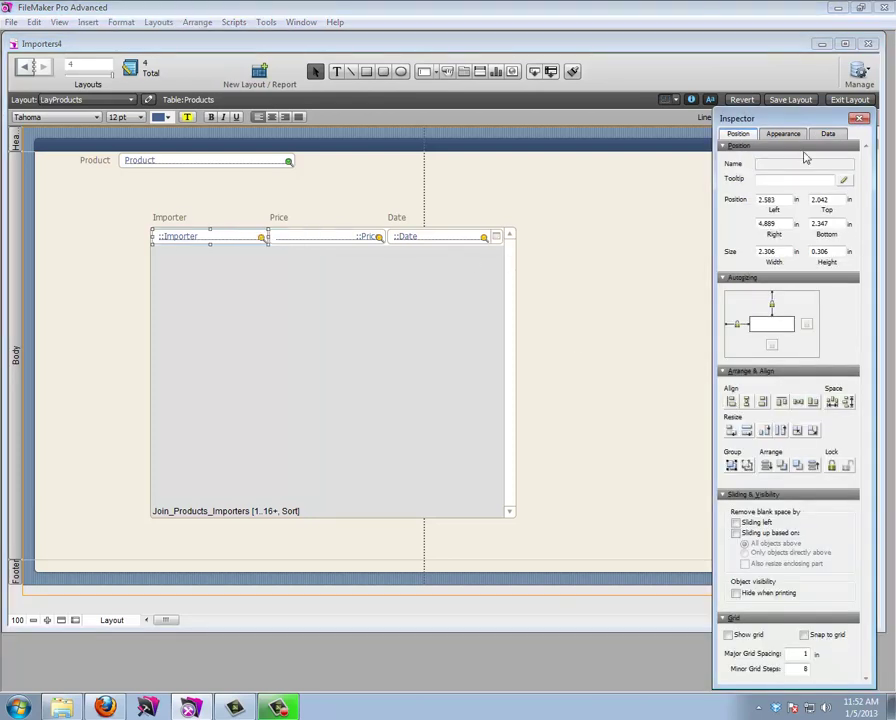
{"action": "left_click", "coordinate": [848, 100]}
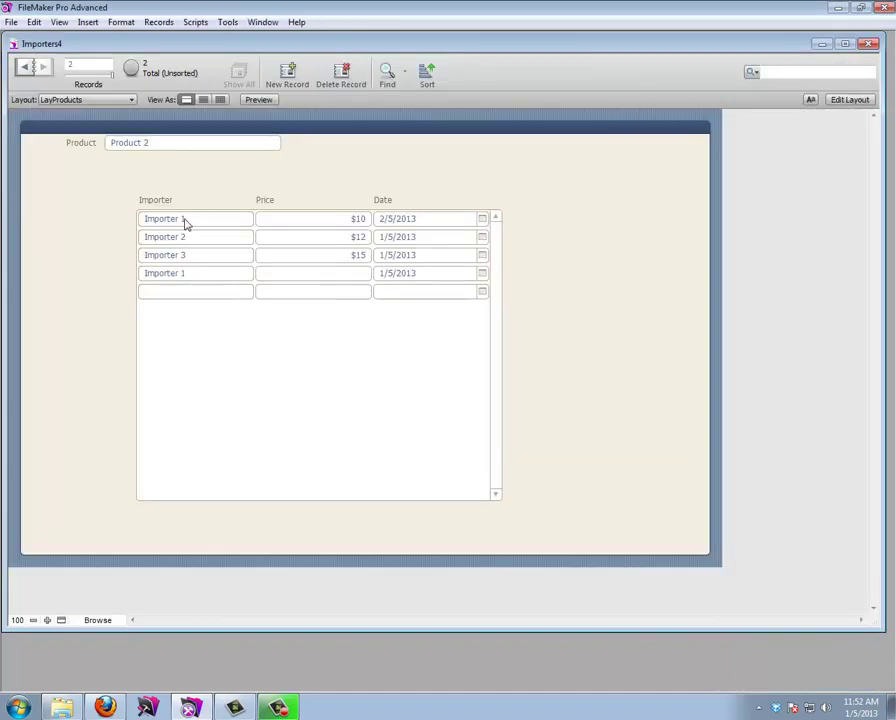
Step: Add and commit a fifth portal row for Importer 2 dated 1/5/2013
{"action": "left_click", "coordinate": [185, 290]}
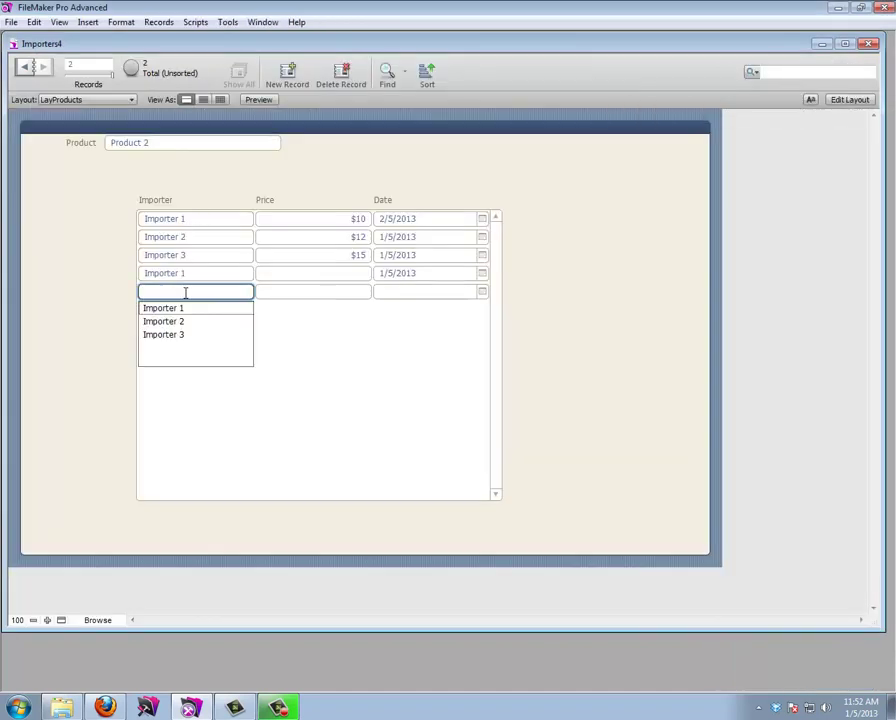
{"action": "left_click", "coordinate": [172, 321]}
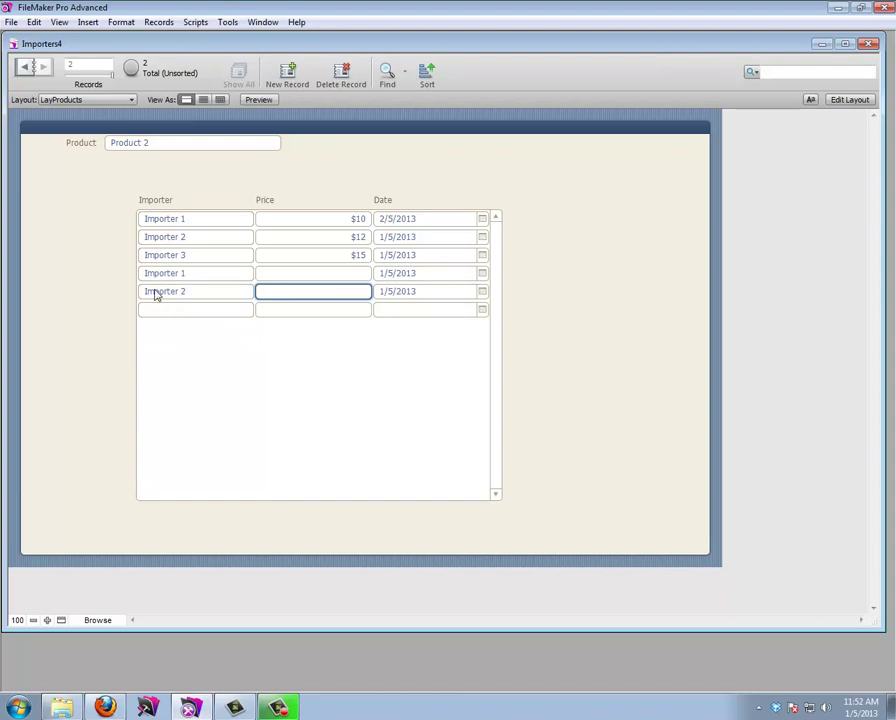
{"action": "left_click", "coordinate": [203, 291]}
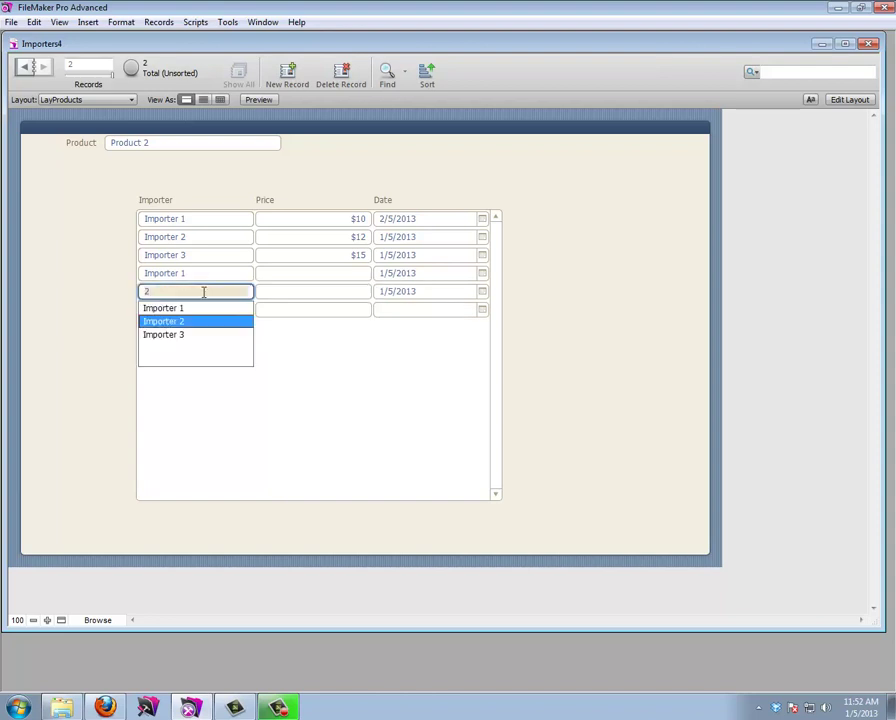
{"action": "left_click", "coordinate": [161, 322]}
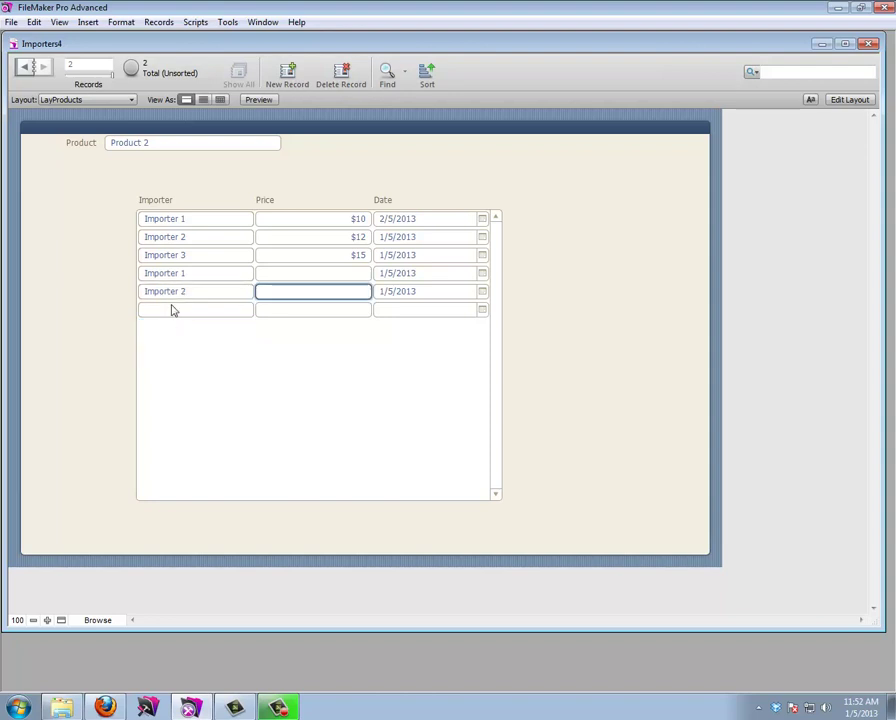
{"action": "left_click", "coordinate": [650, 330]}
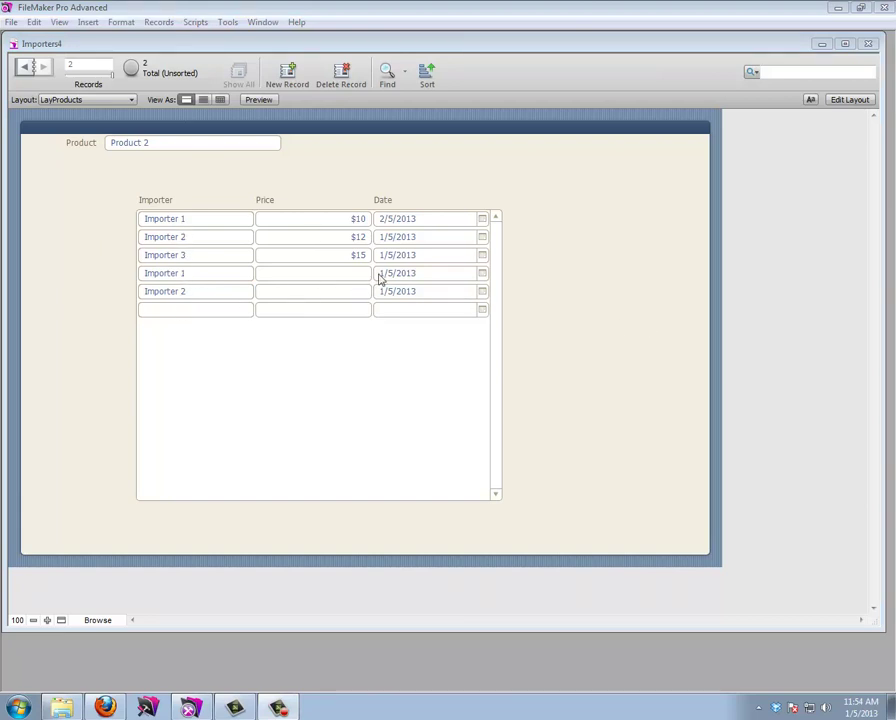
{"action": "left_click", "coordinate": [848, 100]}
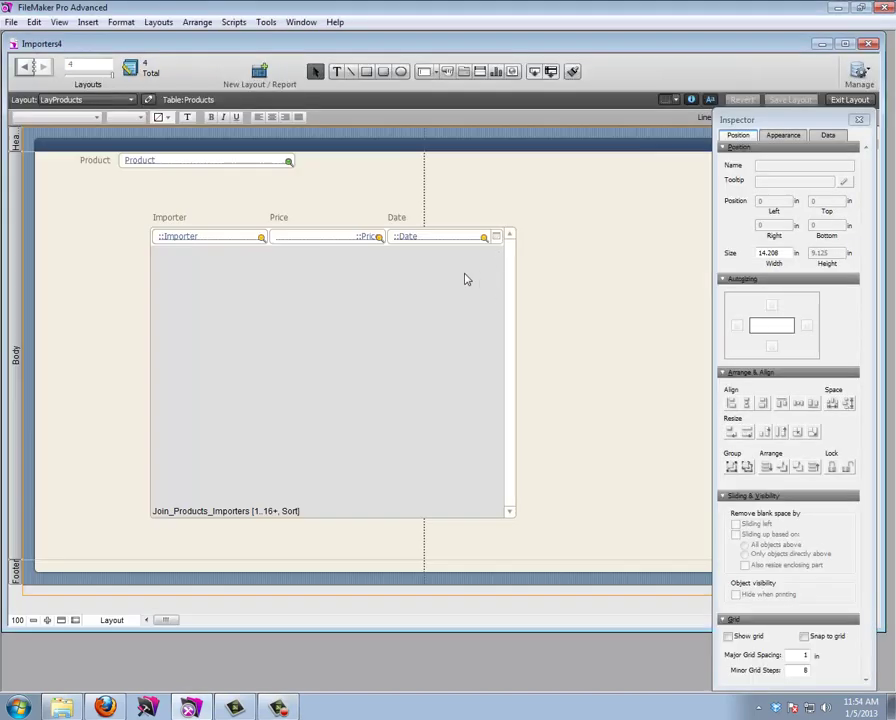
Step: Narrow the portal's Price and Date fields and shift the Date header and field left
{"action": "left_click", "coordinate": [366, 240]}
{"action": "left_click_drag", "start_coordinate": [385, 237], "coordinate": [318, 237]}
{"action": "left_click", "coordinate": [396, 217]}
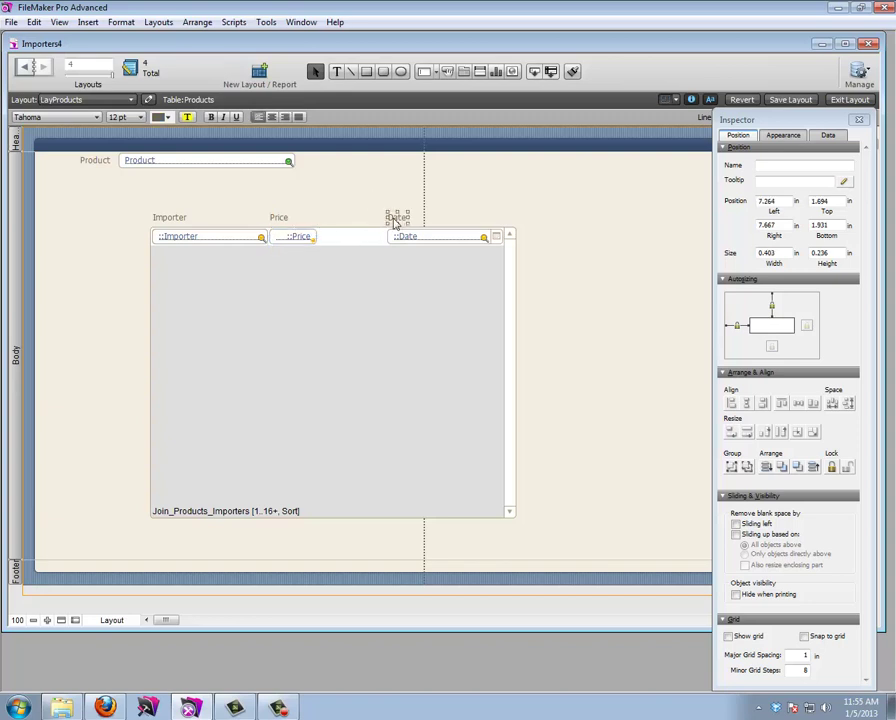
{"action": "left_click", "coordinate": [397, 238], "text": "shift"}
{"action": "key", "text": "Left"}
{"action": "key", "text": "Left"}
{"action": "key", "text": "Left"}
{"action": "key", "text": "Left"}
{"action": "key", "text": "Left"}
{"action": "key", "text": "Left"}
{"action": "key", "text": "Left"}
{"action": "key", "text": "Left"}
{"action": "key", "text": "Left"}
{"action": "key", "text": "Left"}
{"action": "key", "text": "Left"}
{"action": "key", "text": "Left"}
{"action": "key", "text": "Left"}
{"action": "key", "text": "Left"}
{"action": "key", "text": "Left"}
{"action": "key", "text": "Left"}
{"action": "key", "text": "Left"}
{"action": "key", "text": "Left"}
{"action": "key", "text": "Left"}
{"action": "key", "text": "Left"}
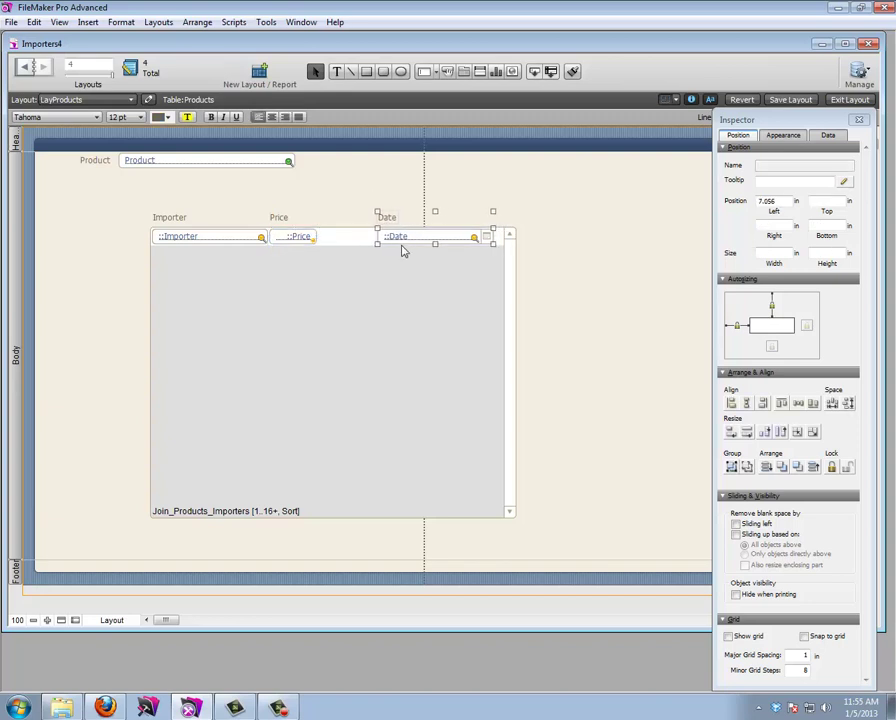
{"action": "key", "text": "Left"}
{"action": "key", "text": "Left"}
{"action": "key", "text": "Left"}
{"action": "key", "text": "Left"}
{"action": "key", "text": "Left"}
{"action": "key", "text": "Left"}
{"action": "key", "text": "Left"}
{"action": "key", "text": "Left"}
{"action": "key", "text": "Left"}
{"action": "key", "text": "Left"}
{"action": "key", "text": "Left"}
{"action": "key", "text": "Left"}
{"action": "key", "text": "Left"}
{"action": "key", "text": "Left"}
{"action": "key", "text": "Left"}
{"action": "key", "text": "Left"}
{"action": "key", "text": "Left"}
{"action": "key", "text": "Left"}
{"action": "key", "text": "Left"}
{"action": "key", "text": "Left"}
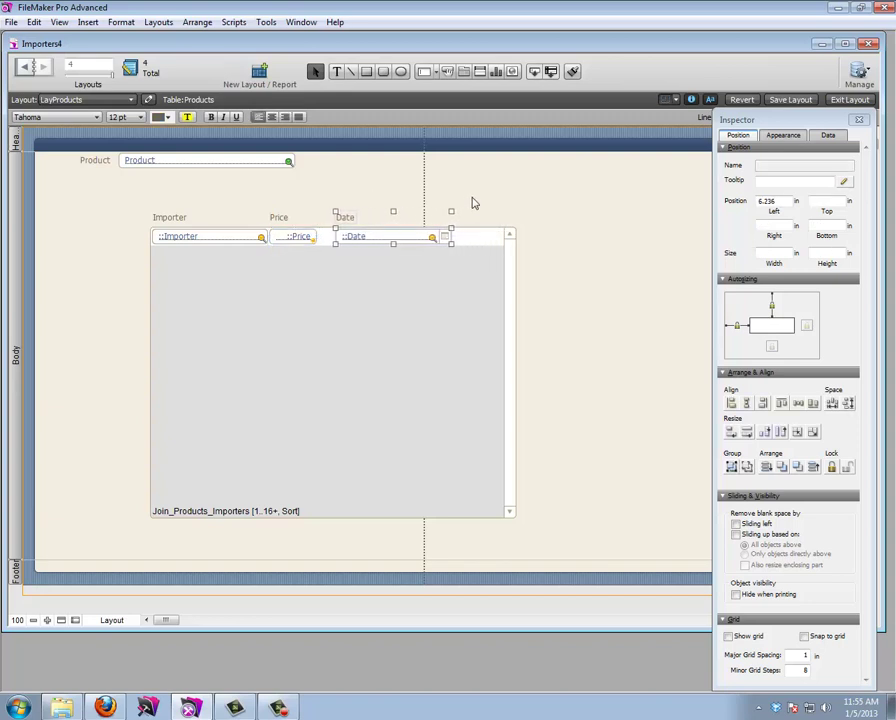
{"action": "key", "text": "Left"}
{"action": "key", "text": "Left"}
{"action": "left_click", "coordinate": [428, 237]}
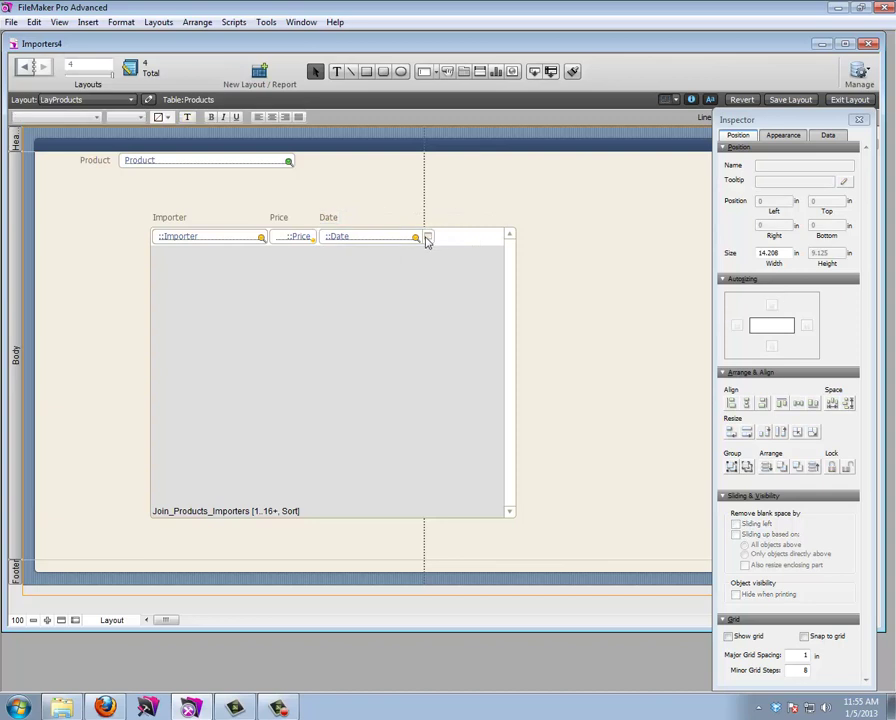
{"action": "left_click_drag", "start_coordinate": [433, 236], "coordinate": [384, 236]}
Step: Add a 'Delete' text label at the row's end and narrow the portal to just past it
{"action": "left_click", "coordinate": [423, 248]}
{"action": "left_click", "coordinate": [336, 71]}
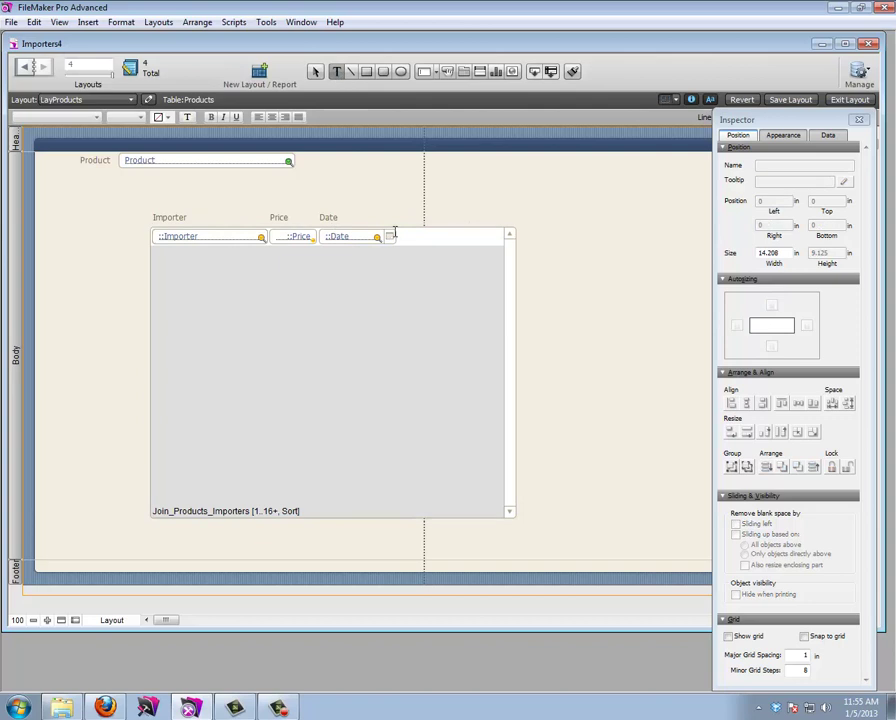
{"action": "left_click", "coordinate": [405, 236]}
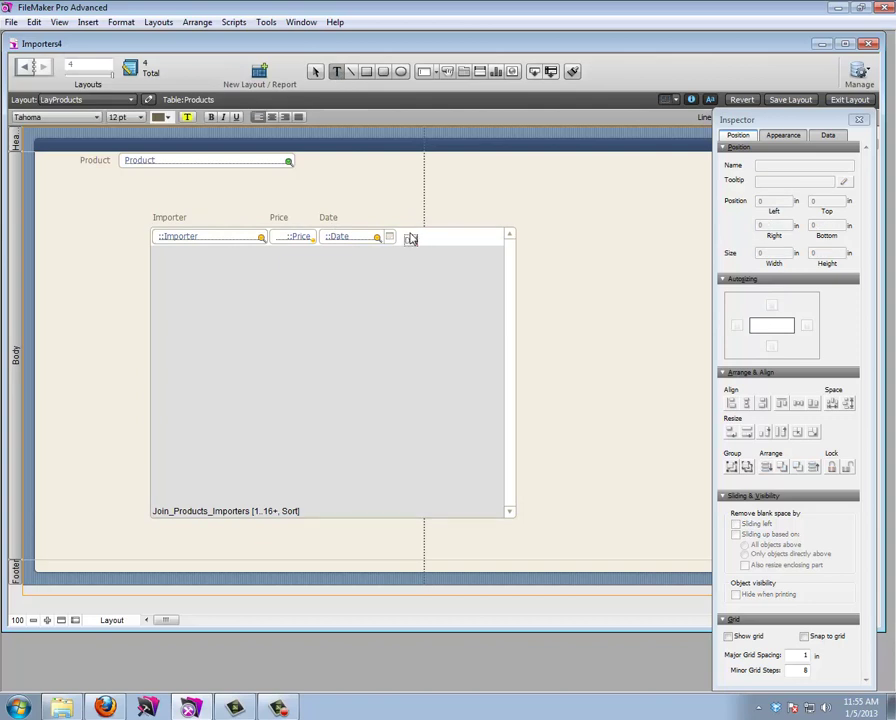
{"action": "key", "text": "KP_Enter"}
{"action": "left_click_drag", "start_coordinate": [411, 245], "coordinate": [409, 239]}
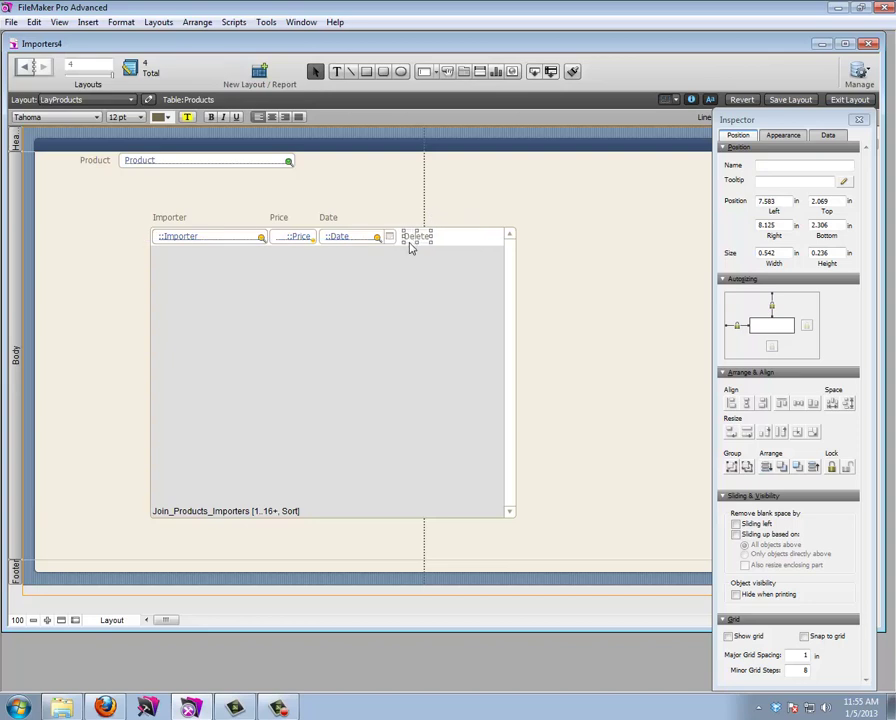
{"action": "left_click", "coordinate": [500, 246]}
{"action": "left_click_drag", "start_coordinate": [516, 236], "coordinate": [430, 238]}
Step: Set up the Delete label as a button running Delete Portal Row
{"action": "left_click", "coordinate": [418, 238]}
{"action": "right_click", "coordinate": [421, 240]}
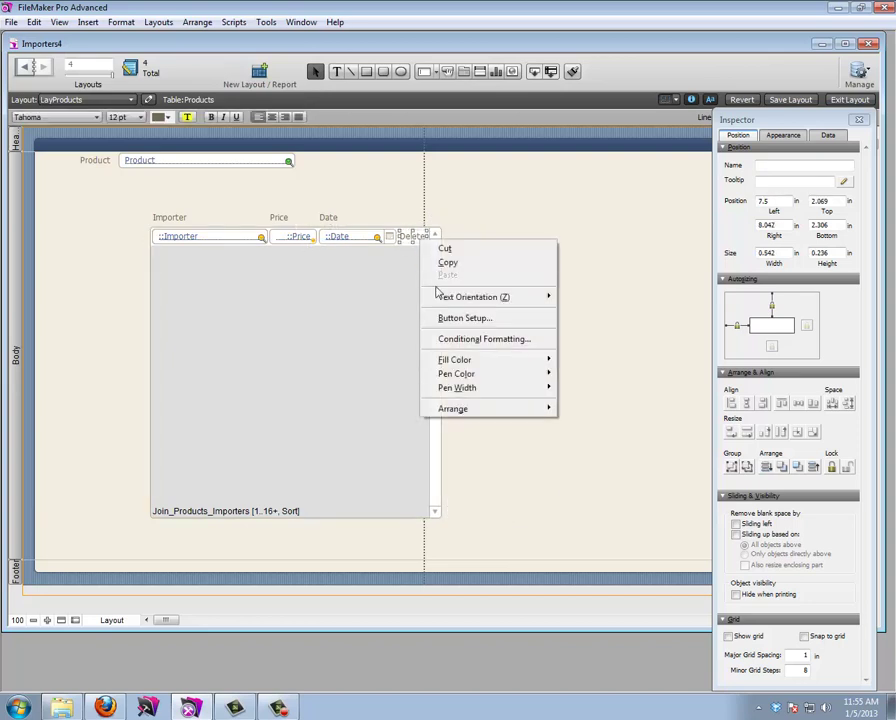
{"action": "left_click", "coordinate": [446, 320]}
{"action": "left_click_drag", "start_coordinate": [354, 298], "coordinate": [361, 357]}
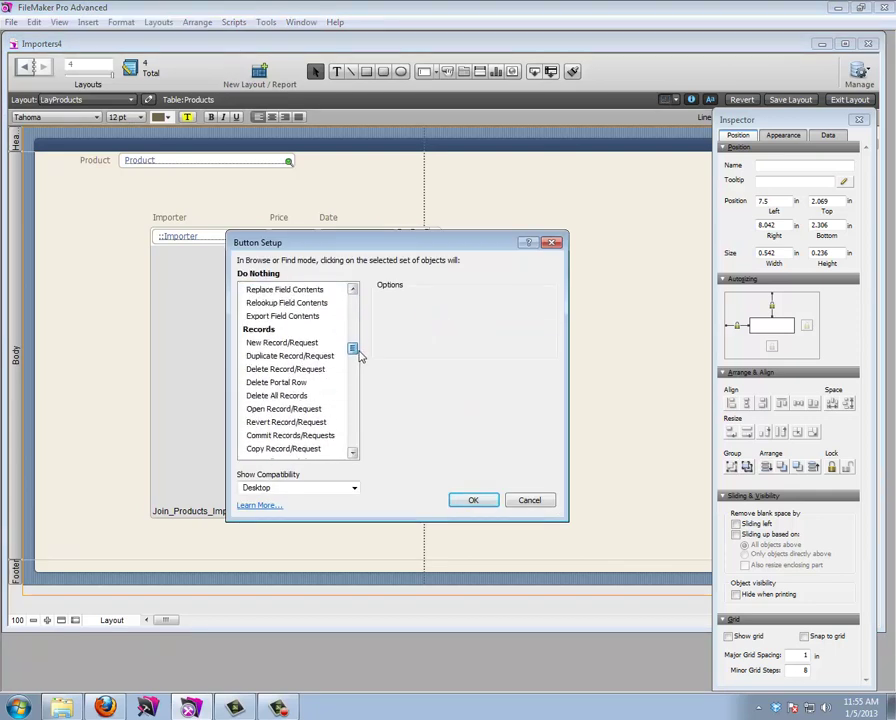
{"action": "left_click", "coordinate": [289, 384]}
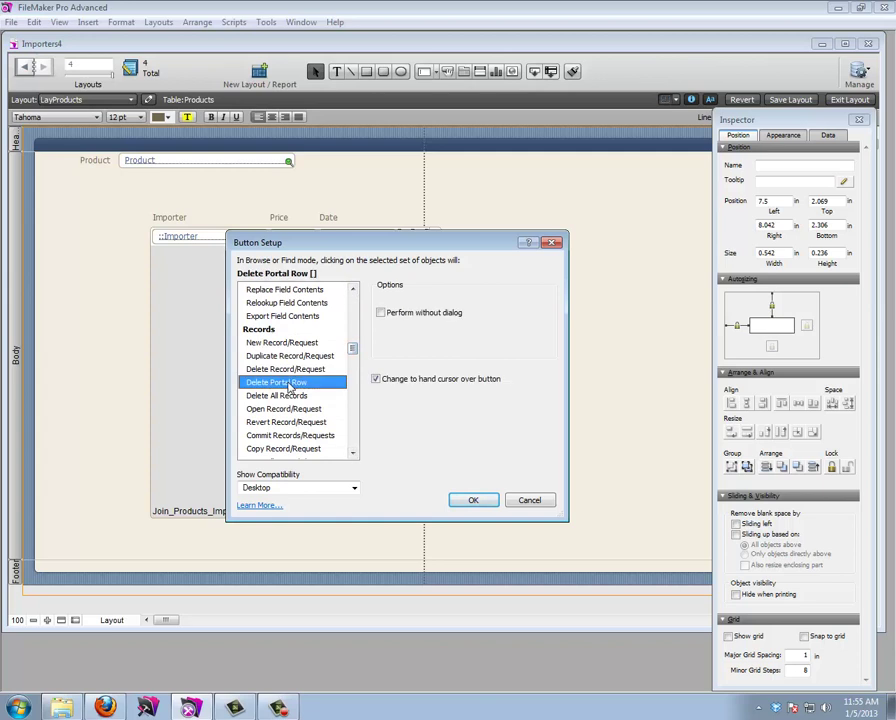
{"action": "left_click", "coordinate": [276, 371]}
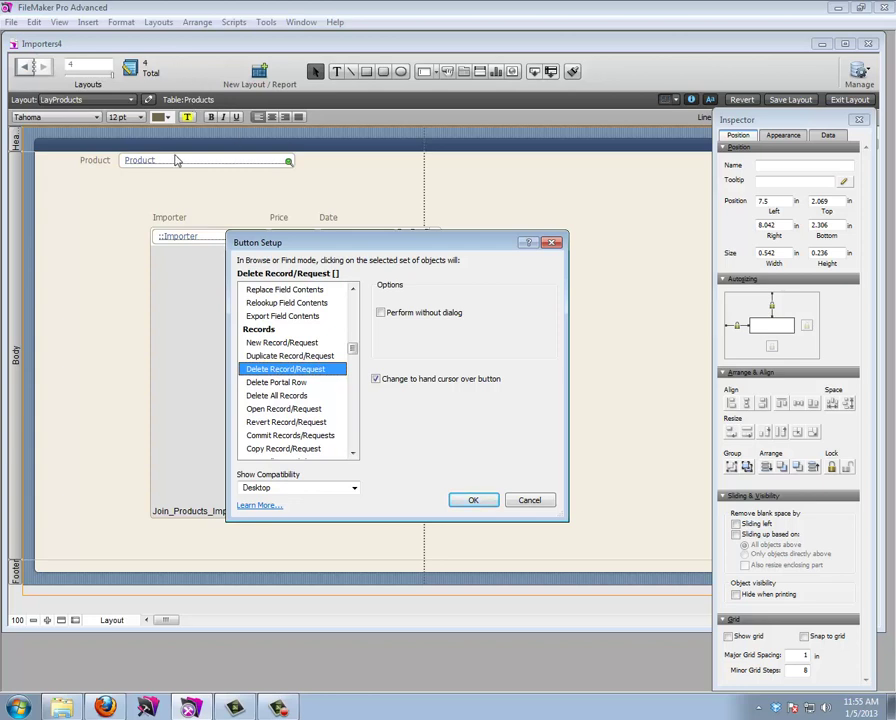
{"action": "left_click", "coordinate": [262, 382]}
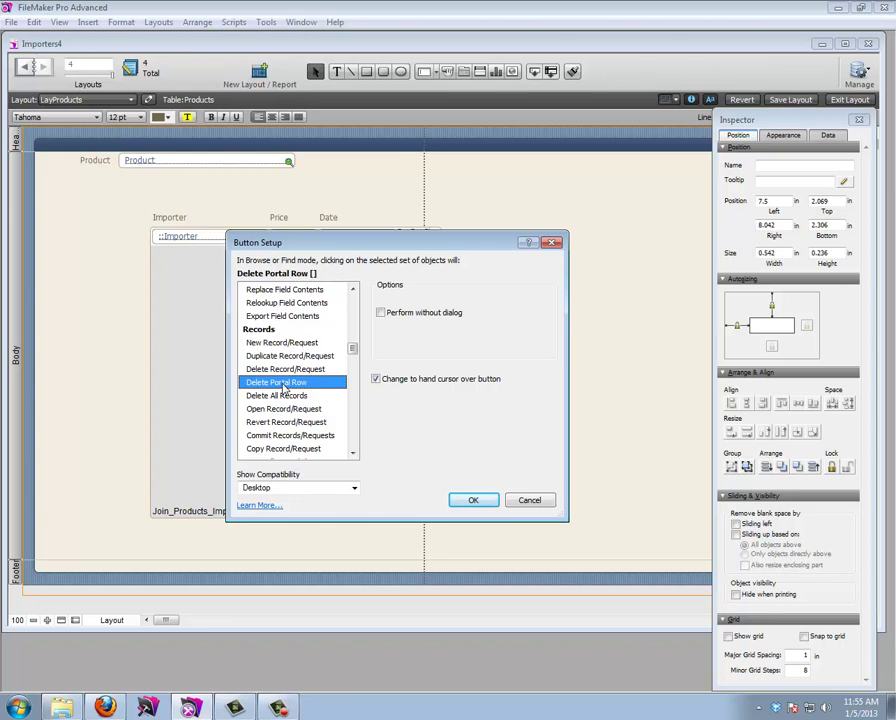
{"action": "left_click", "coordinate": [490, 502]}
Step: Shrink the Delete button's height slightly and colour its text blue
{"action": "left_click_drag", "start_coordinate": [424, 236], "coordinate": [424, 235]}
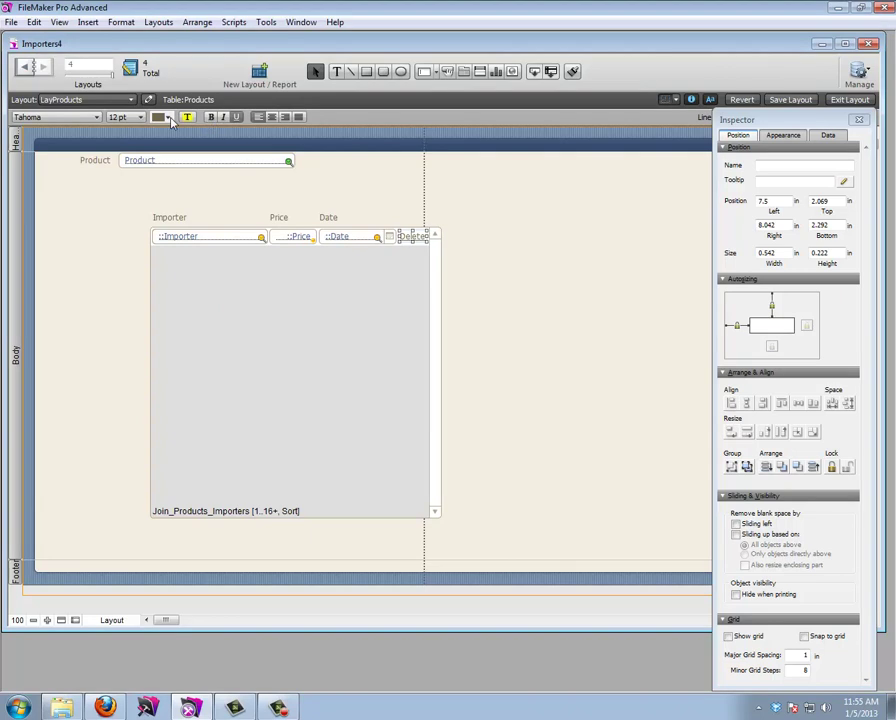
{"action": "left_click", "coordinate": [170, 118]}
{"action": "left_click", "coordinate": [168, 208]}
Step: In browse mode, delete the Importer 2 and unpriced Importer 1 portal rows, confirming each
{"action": "left_click", "coordinate": [849, 99]}
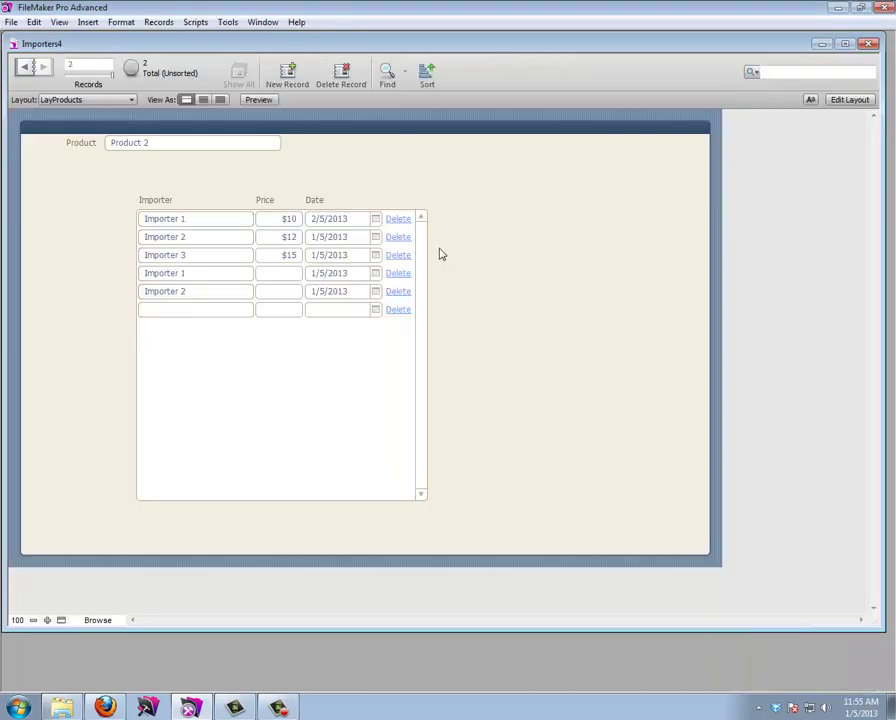
{"action": "left_click", "coordinate": [399, 292]}
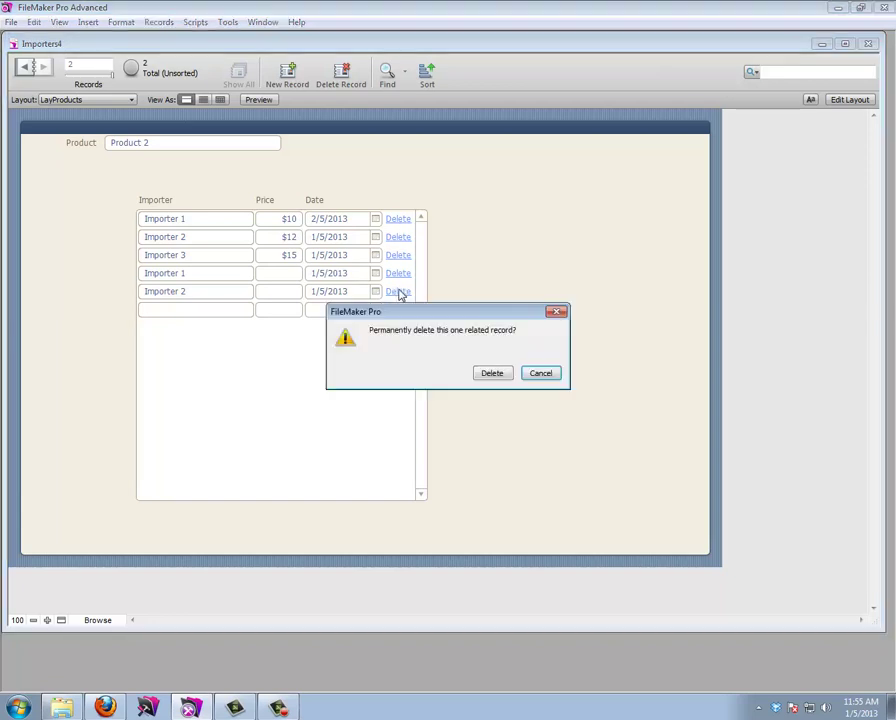
{"action": "left_click", "coordinate": [488, 373]}
{"action": "left_click", "coordinate": [400, 276]}
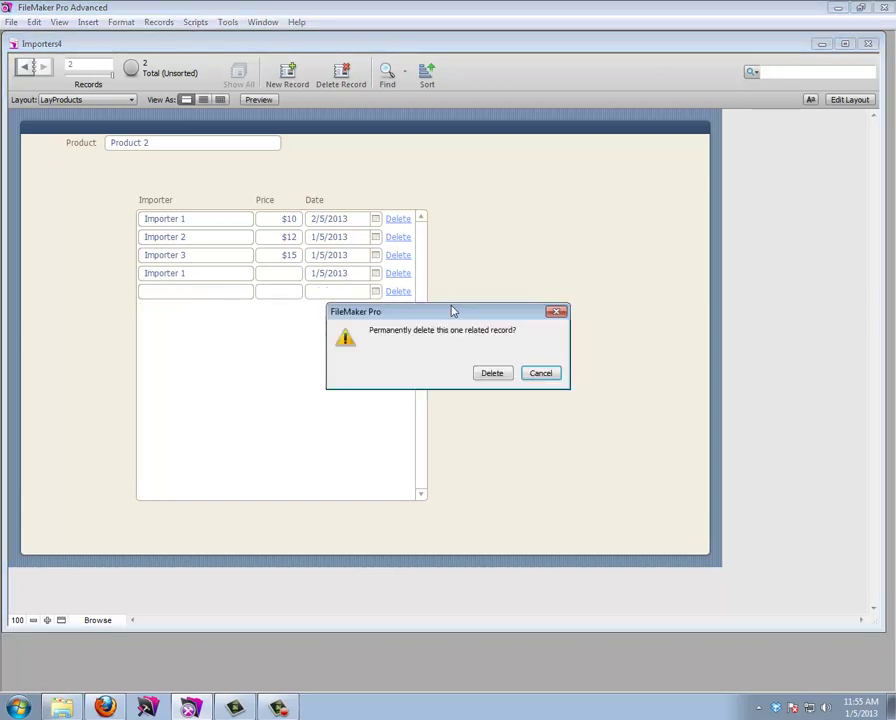
{"action": "left_click", "coordinate": [490, 373]}
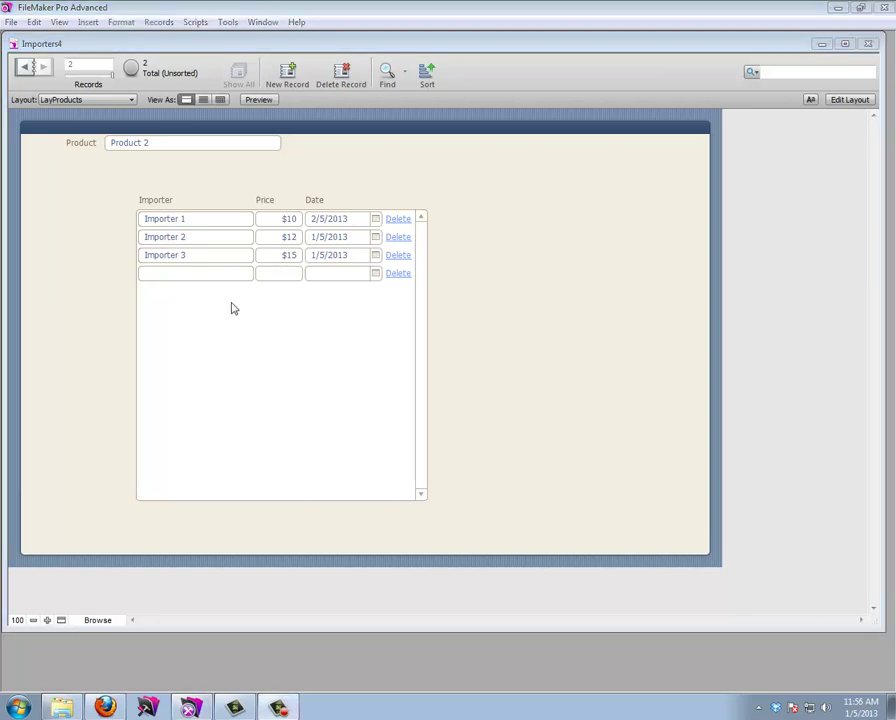
Step: Create a new product record named 'Product 3'
{"action": "left_click", "coordinate": [199, 256]}
{"action": "left_click", "coordinate": [140, 262]}
{"action": "left_click", "coordinate": [124, 266]}
{"action": "left_click", "coordinate": [150, 273]}
{"action": "left_click", "coordinate": [73, 274]}
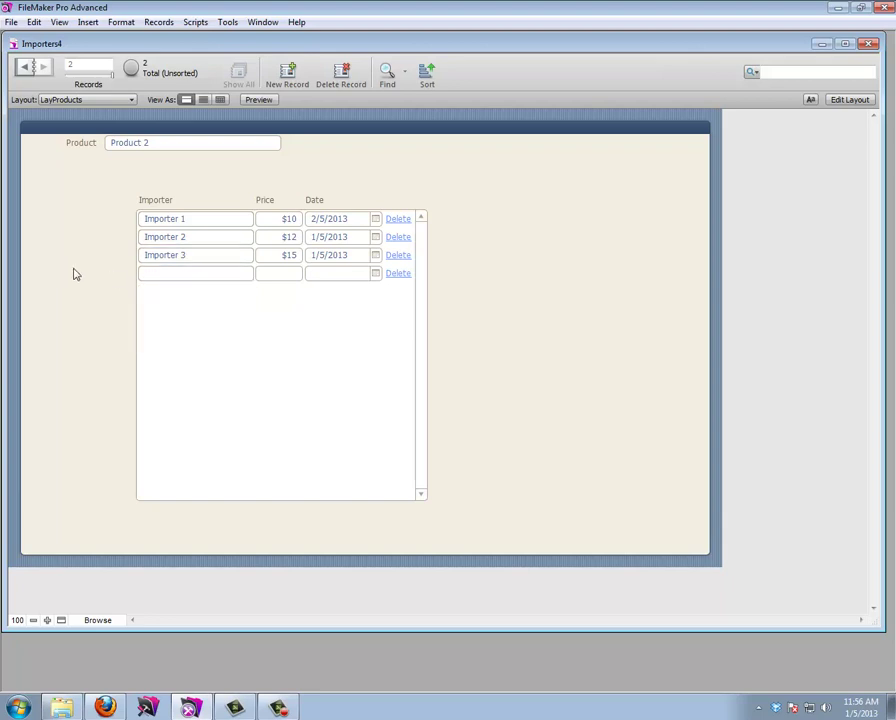
{"action": "left_click", "coordinate": [287, 72]}
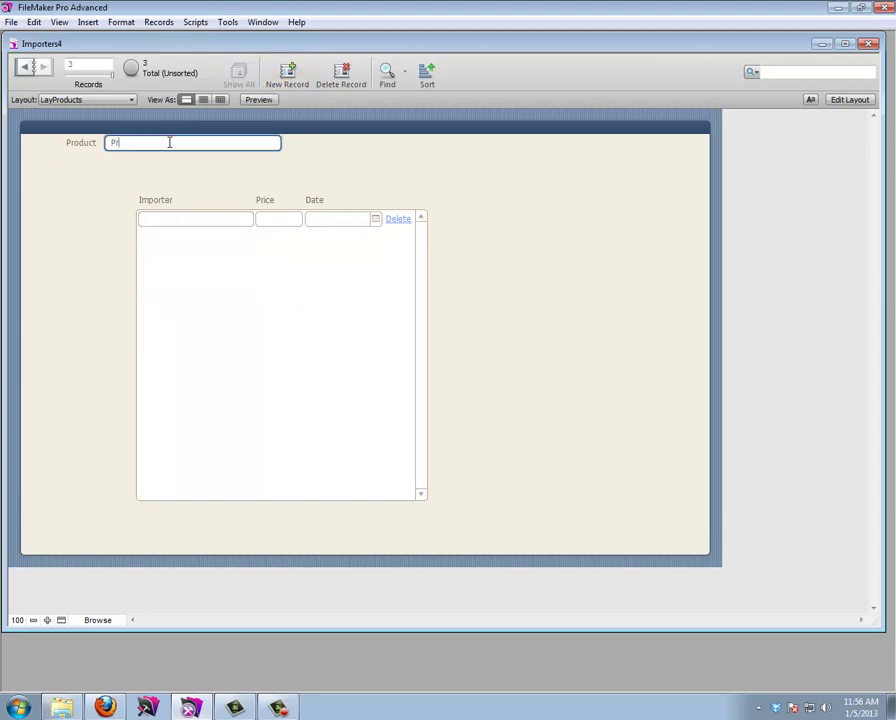
{"action": "type", "text": "Product 3"}
{"action": "key", "text": "Return"}
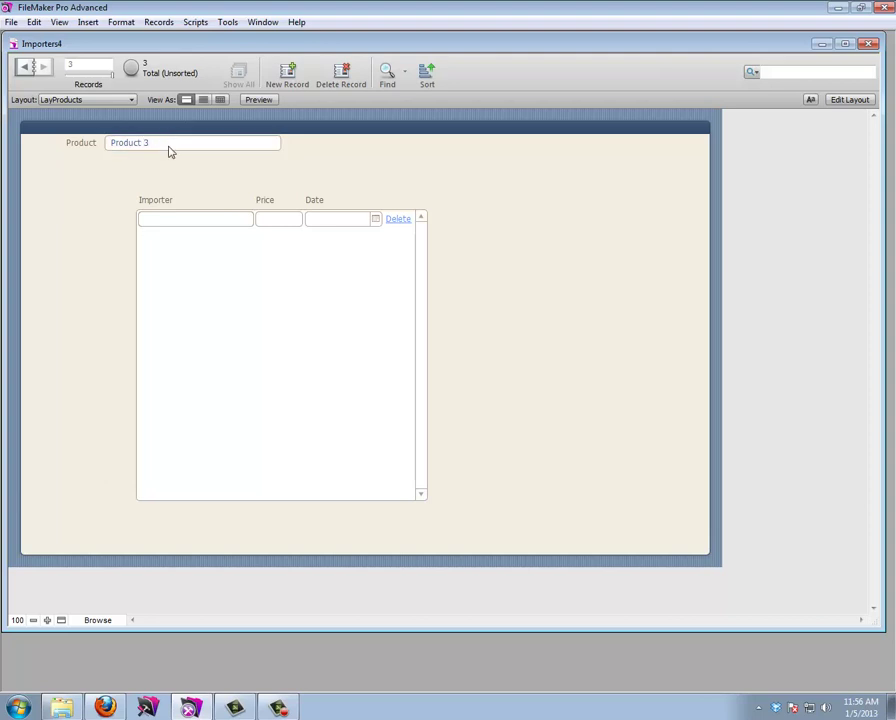
Step: Switch to the Importers layout and back to LayProducts
{"action": "left_click", "coordinate": [156, 220]}
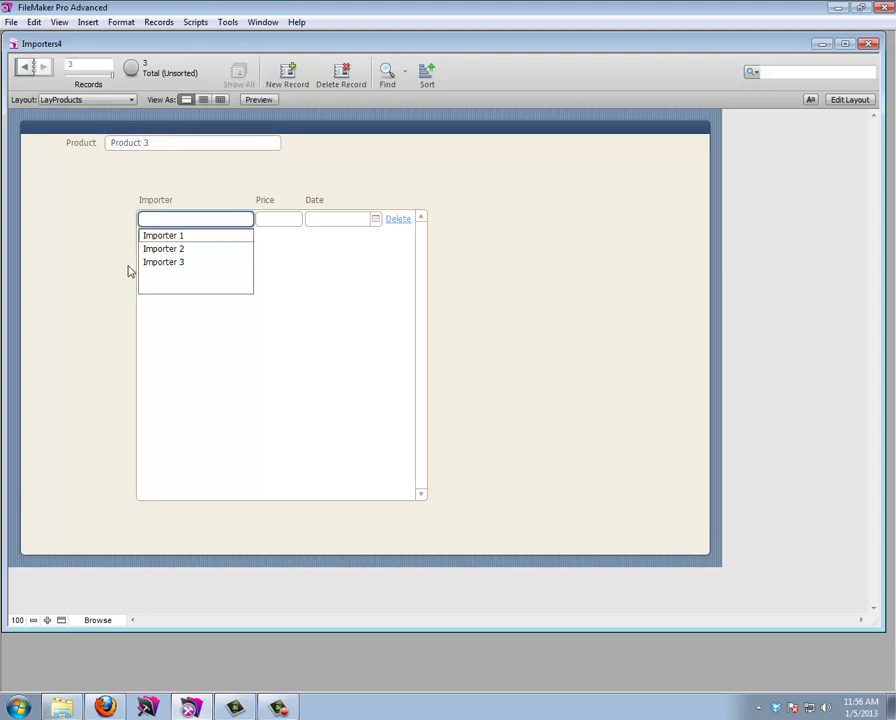
{"action": "left_click", "coordinate": [96, 100]}
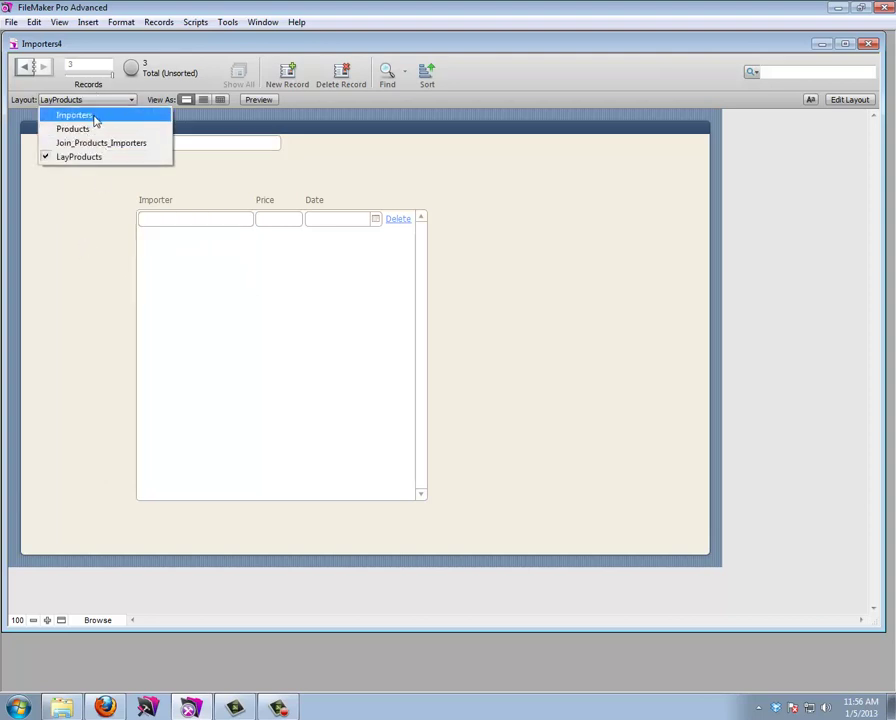
{"action": "left_click", "coordinate": [75, 115]}
{"action": "left_click", "coordinate": [88, 100]}
{"action": "left_click", "coordinate": [90, 155]}
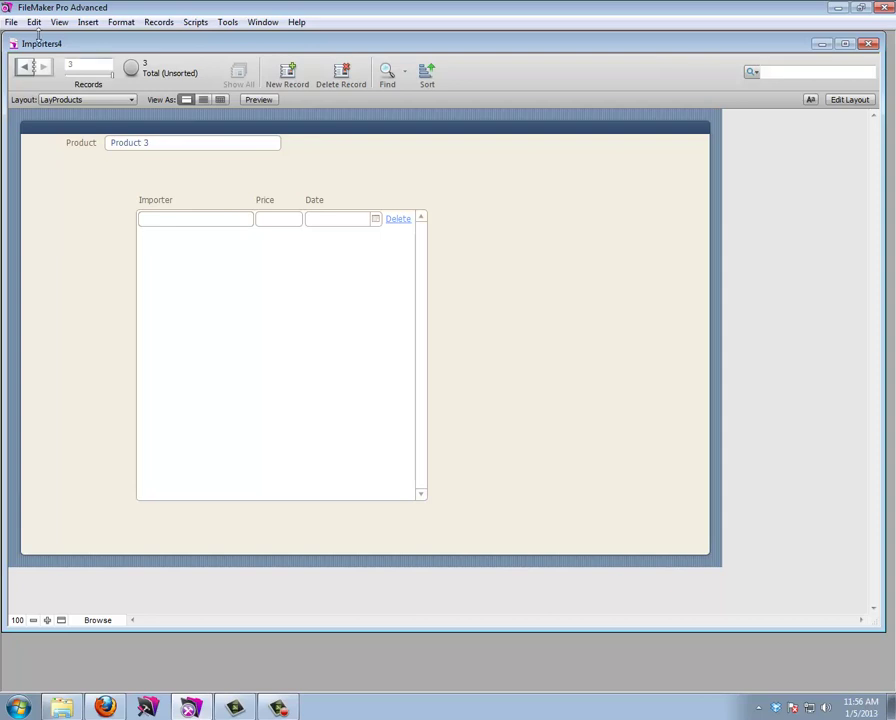
{"action": "left_click", "coordinate": [11, 22]}
Step: In Manage Database's relationship graph, move the join table and Importers table further right
{"action": "mouse_move", "coordinate": [118, 153]}
{"action": "left_click", "coordinate": [195, 141]}
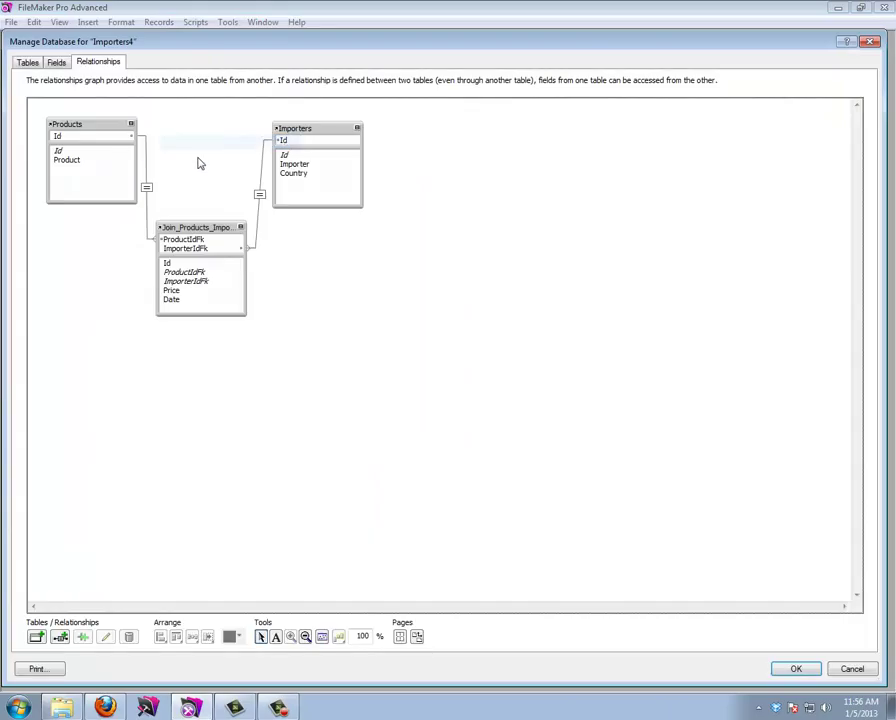
{"action": "left_click", "coordinate": [82, 133]}
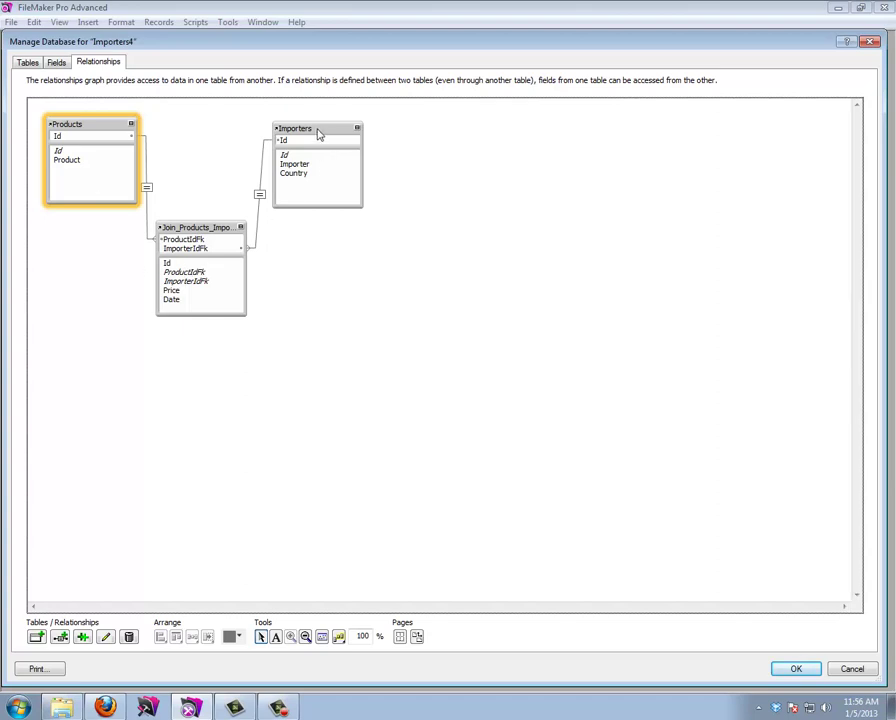
{"action": "left_click", "coordinate": [318, 132]}
{"action": "left_click", "coordinate": [97, 127]}
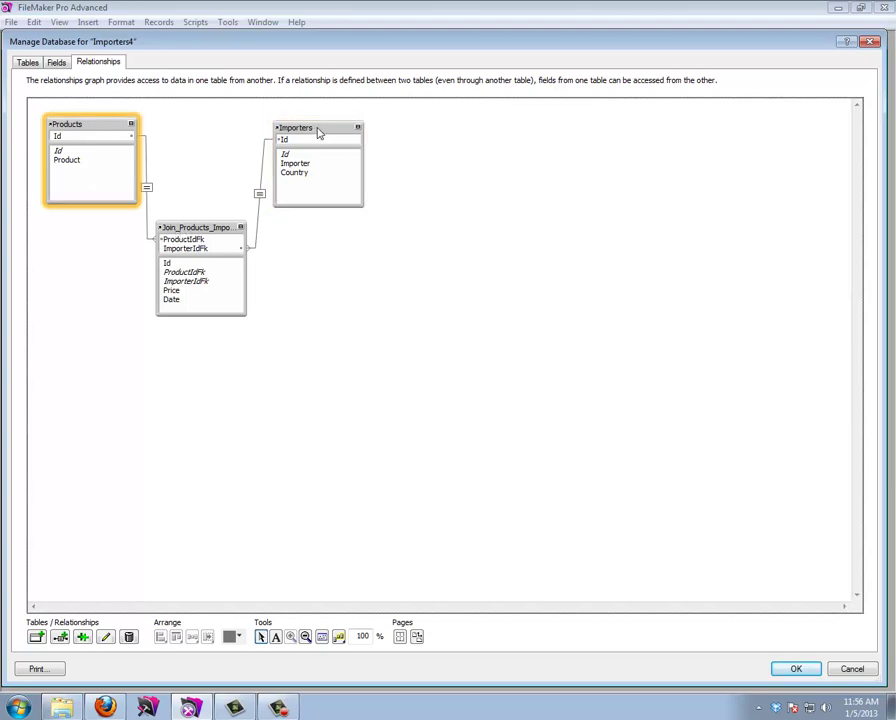
{"action": "left_click", "coordinate": [318, 132]}
{"action": "left_click", "coordinate": [72, 132]}
{"action": "left_click_drag", "start_coordinate": [190, 232], "coordinate": [213, 236]}
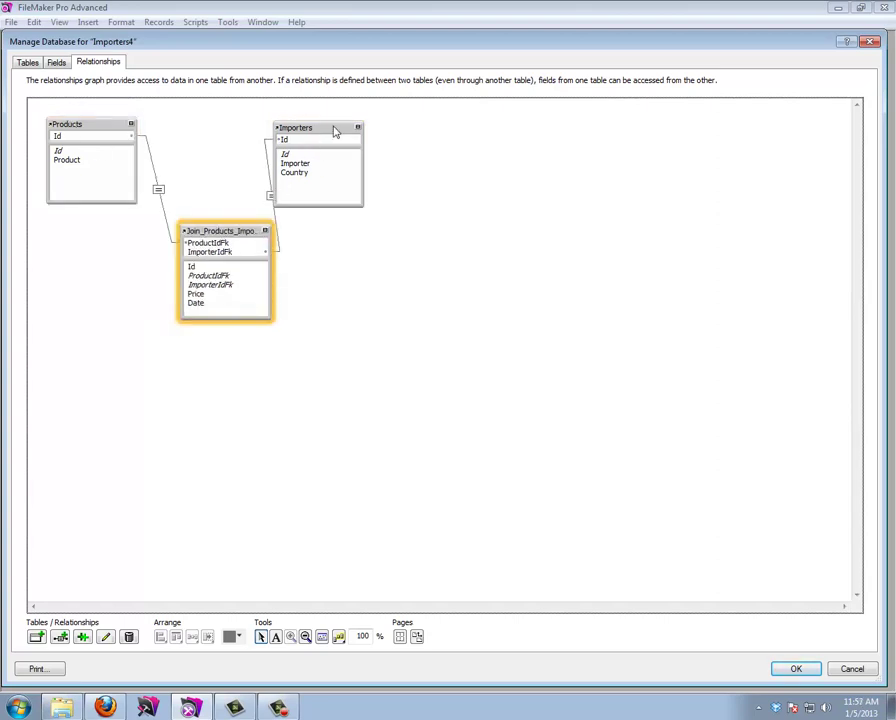
{"action": "left_click_drag", "start_coordinate": [334, 134], "coordinate": [373, 131]}
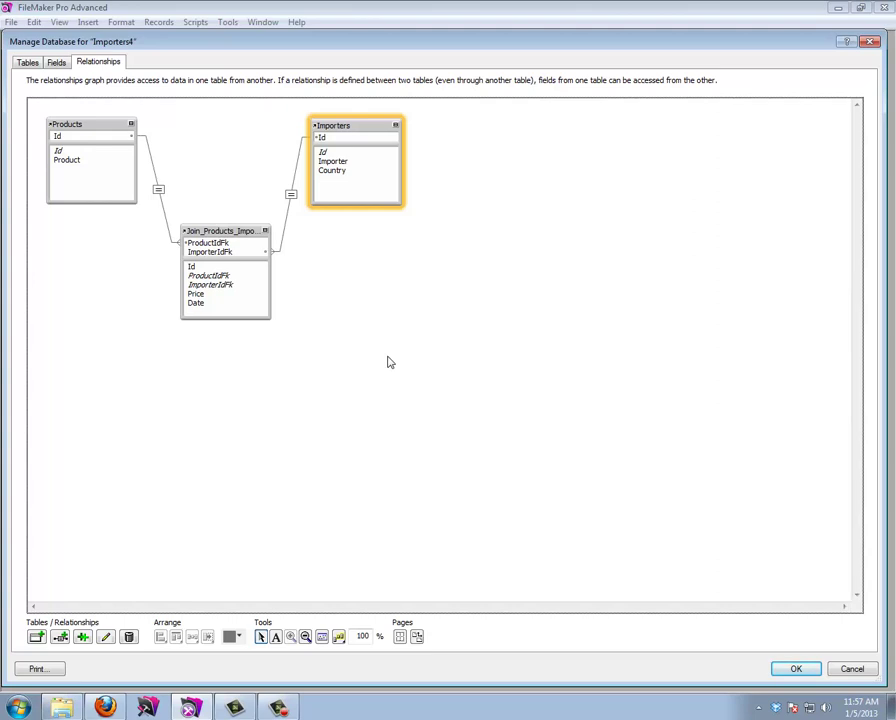
{"action": "left_click", "coordinate": [796, 669]}
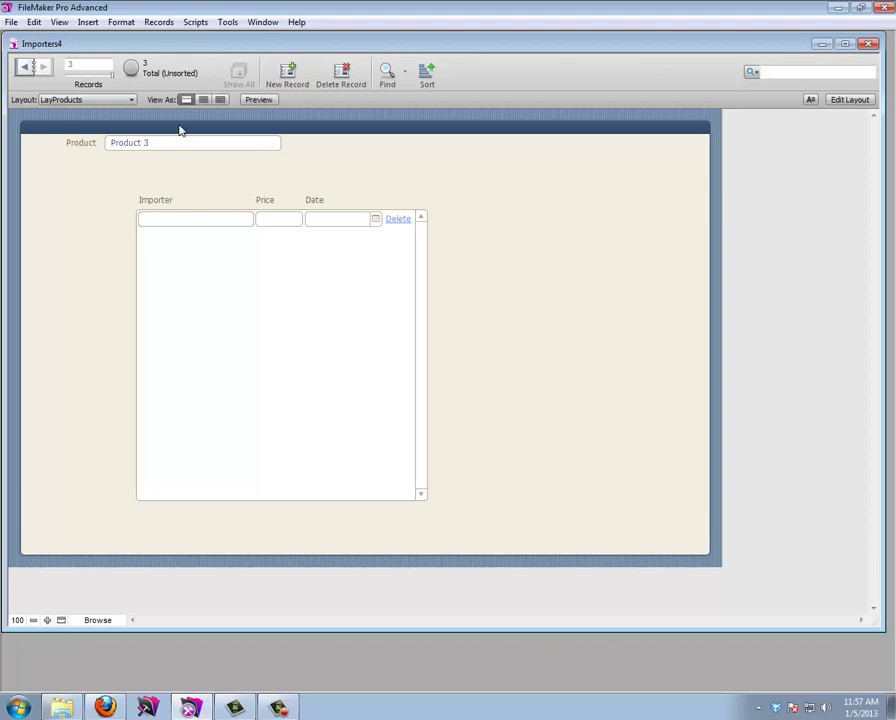
Step: Create Number fields Temp_ImporterIdFk and Temp_Price in the Products table via Manage Database
{"action": "left_click", "coordinate": [11, 22]}
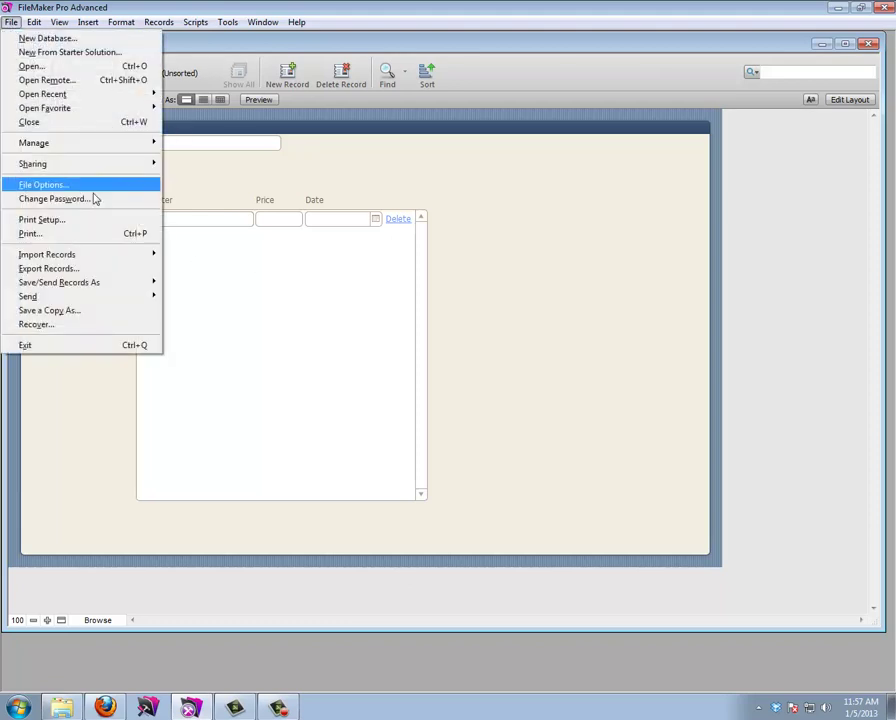
{"action": "left_click", "coordinate": [182, 143]}
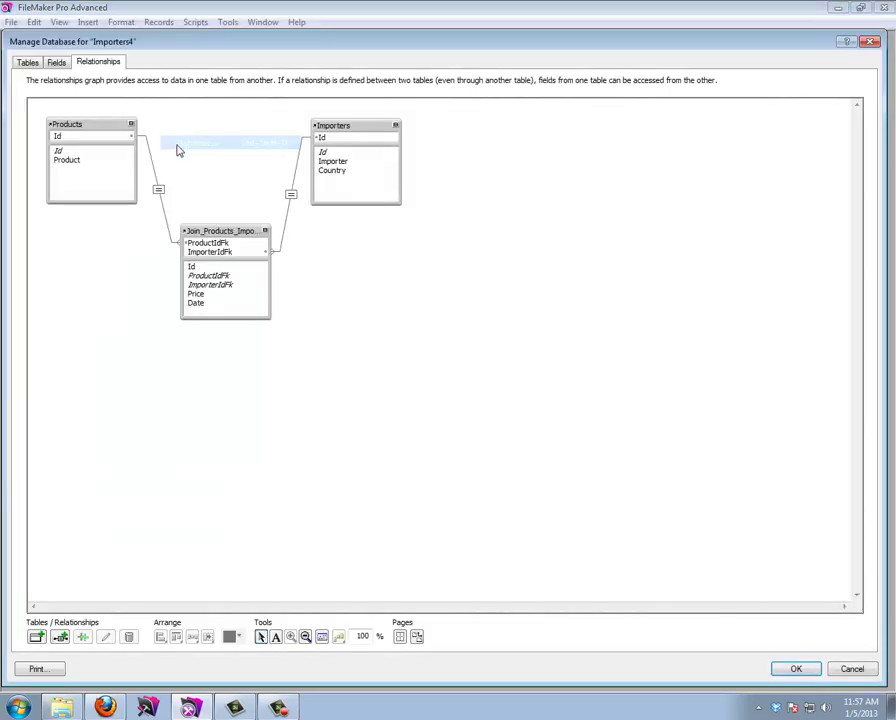
{"action": "left_click", "coordinate": [55, 63]}
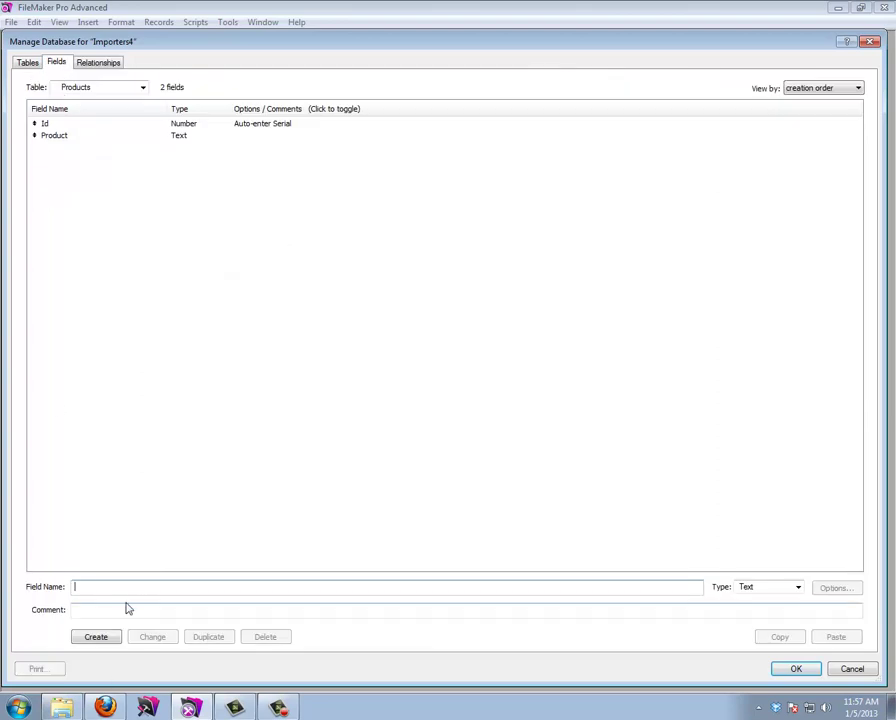
{"action": "type", "text": "Temp_ImporterIdFk"}
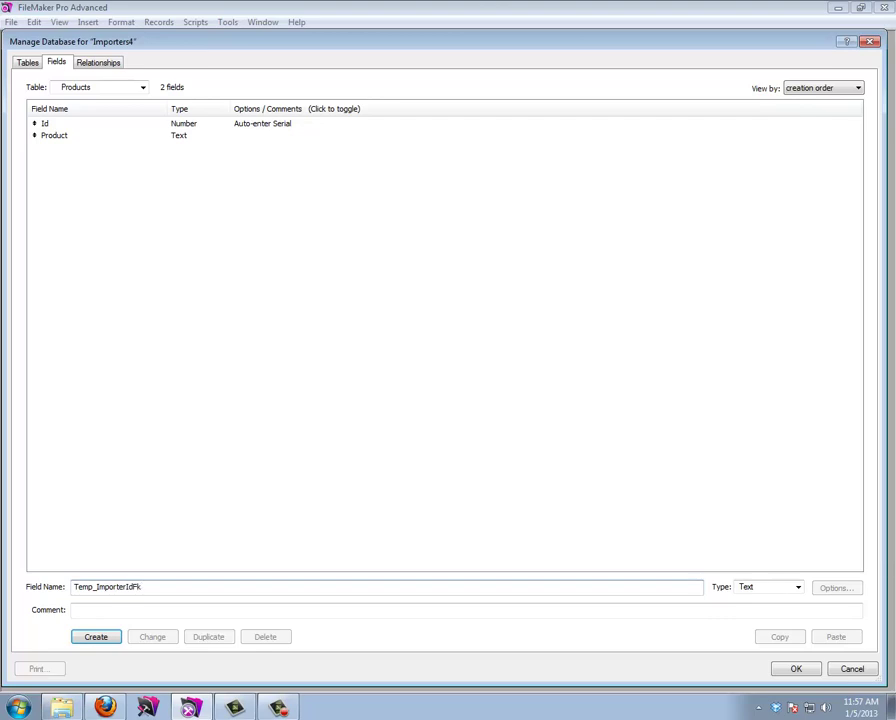
{"action": "key", "text": "Tab"}
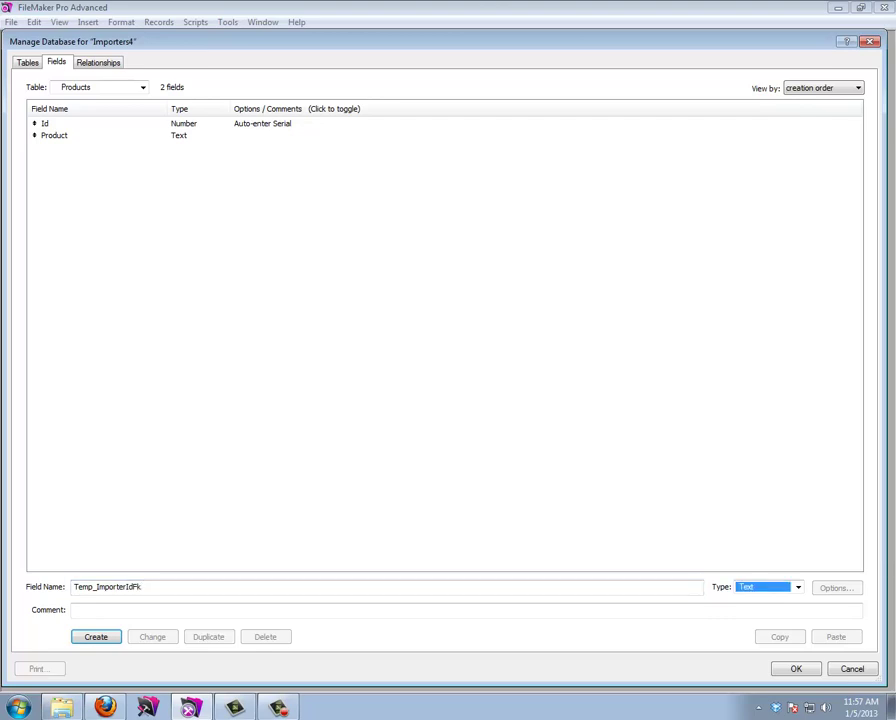
{"action": "key", "text": "Return"}
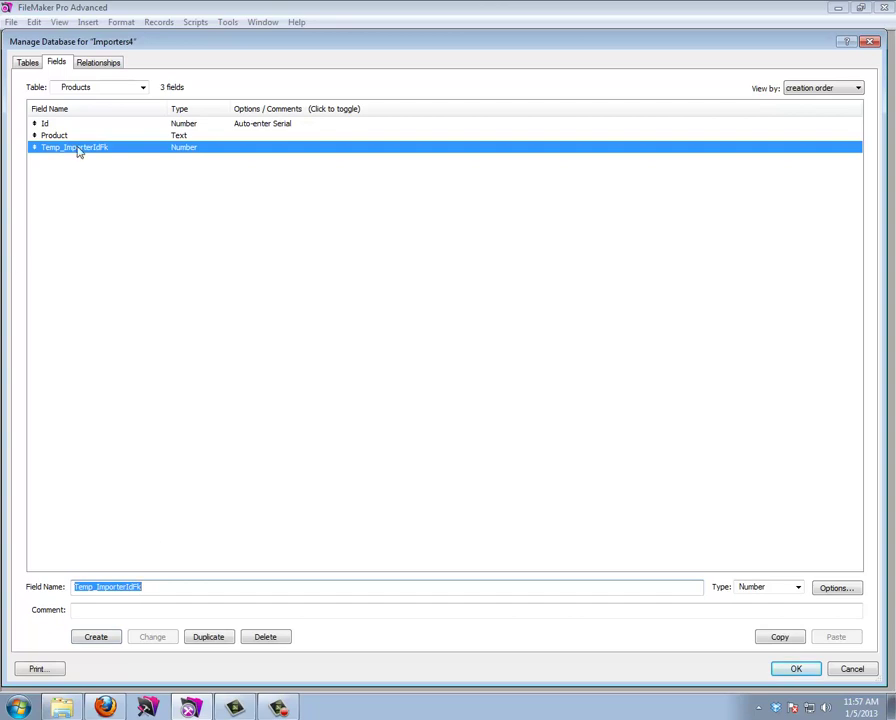
{"action": "type", "text": "Temp_Price"}
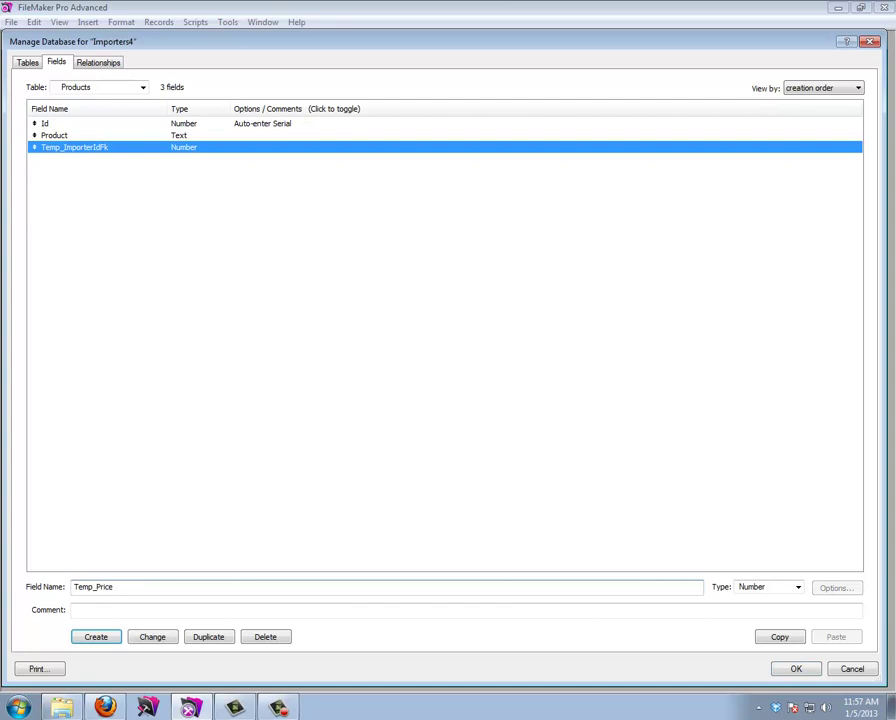
{"action": "key", "text": "Return"}
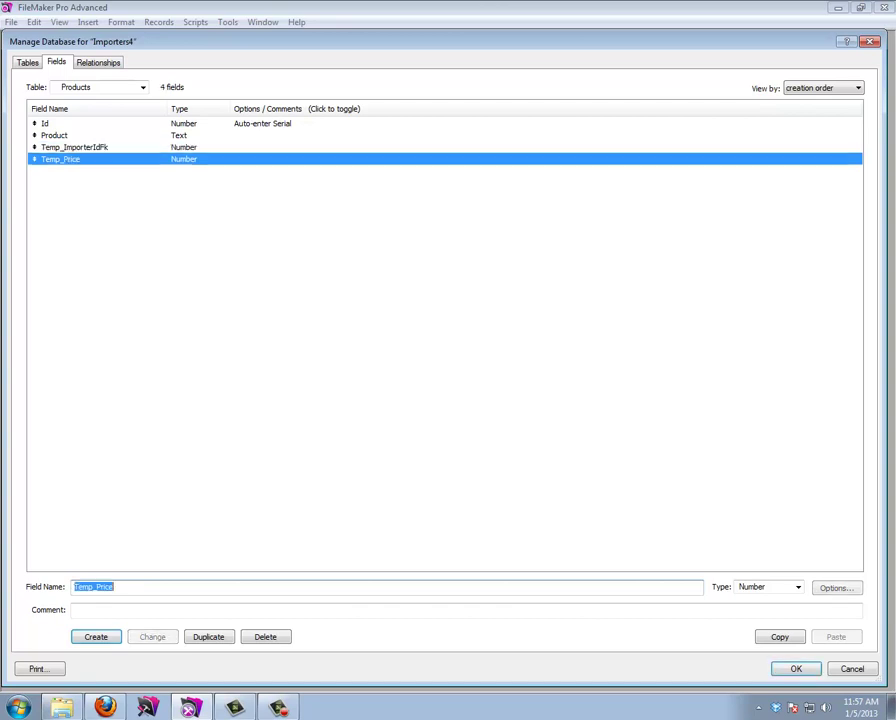
{"action": "left_click", "coordinate": [795, 669]}
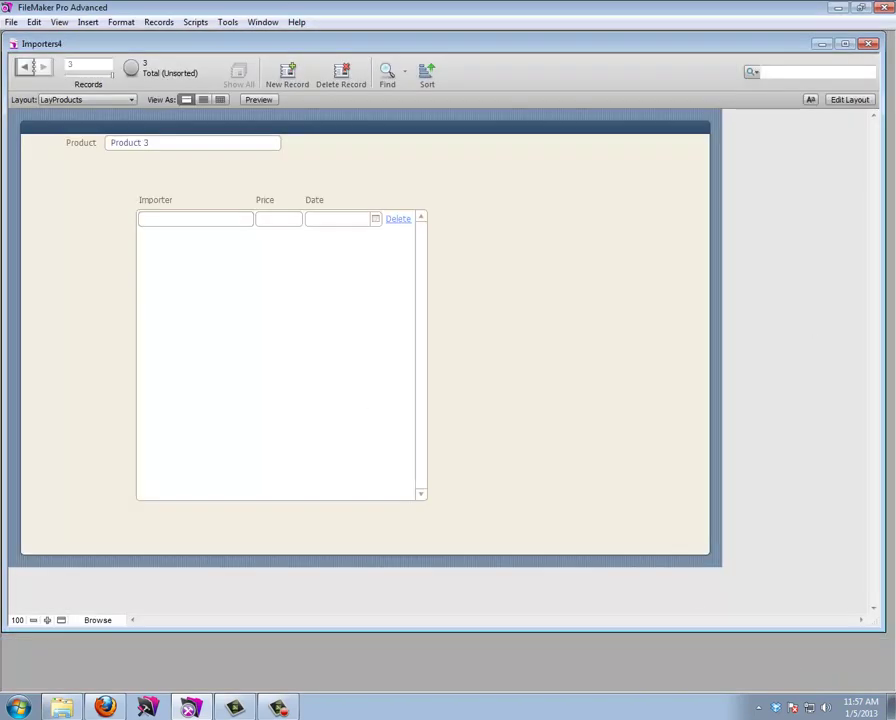
Step: Place a Temp_ImporterIdFk field above the portal, moving the portal rows down for room
{"action": "left_click", "coordinate": [849, 99]}
{"action": "left_click_drag", "start_coordinate": [531, 72], "coordinate": [127, 190]}
{"action": "left_click", "coordinate": [480, 206]}
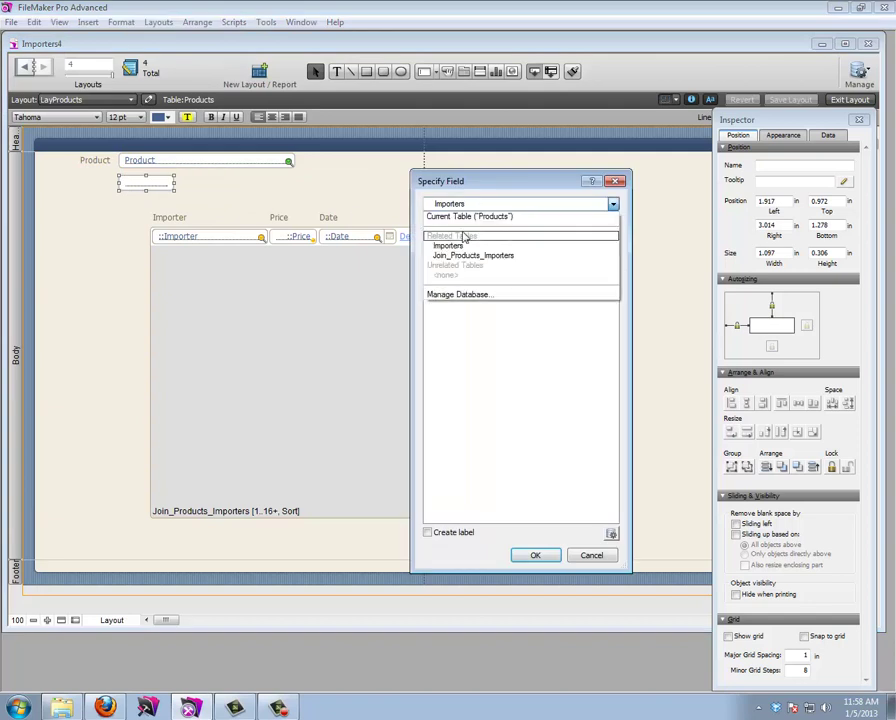
{"action": "left_click", "coordinate": [466, 217]}
{"action": "double_click", "coordinate": [448, 250]}
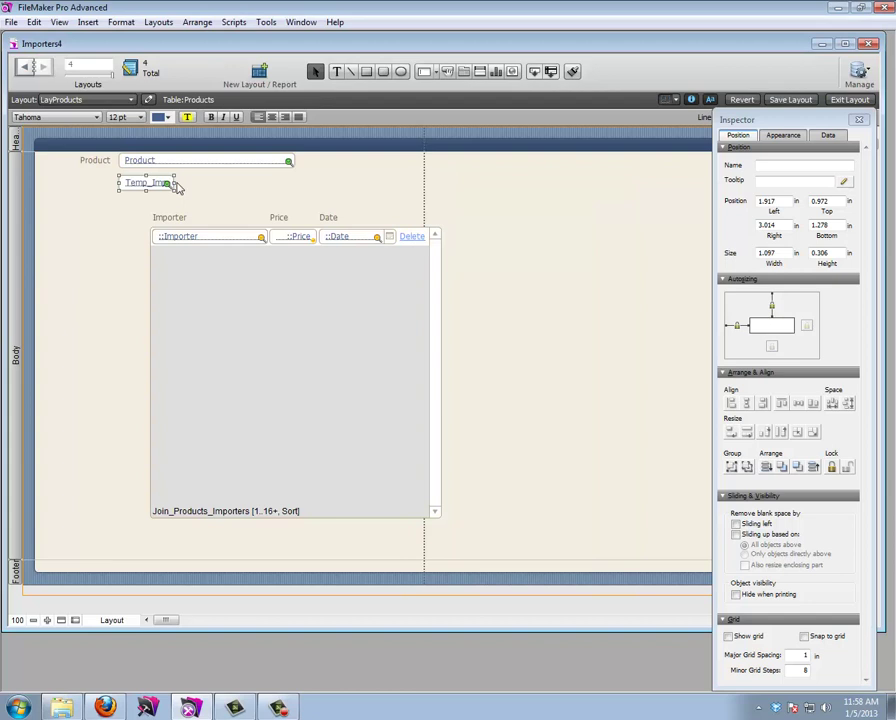
{"action": "left_click_drag", "start_coordinate": [111, 337], "coordinate": [431, 228]}
{"action": "left_click_drag", "start_coordinate": [356, 310], "coordinate": [356, 343]}
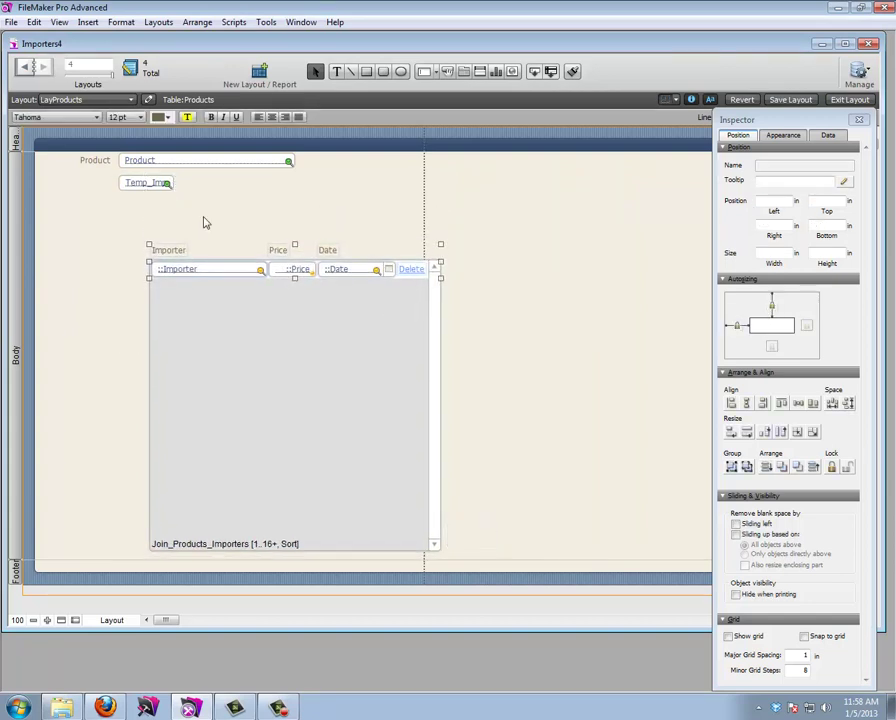
{"action": "left_click", "coordinate": [166, 182]}
{"action": "left_click_drag", "start_coordinate": [173, 182], "coordinate": [156, 202]}
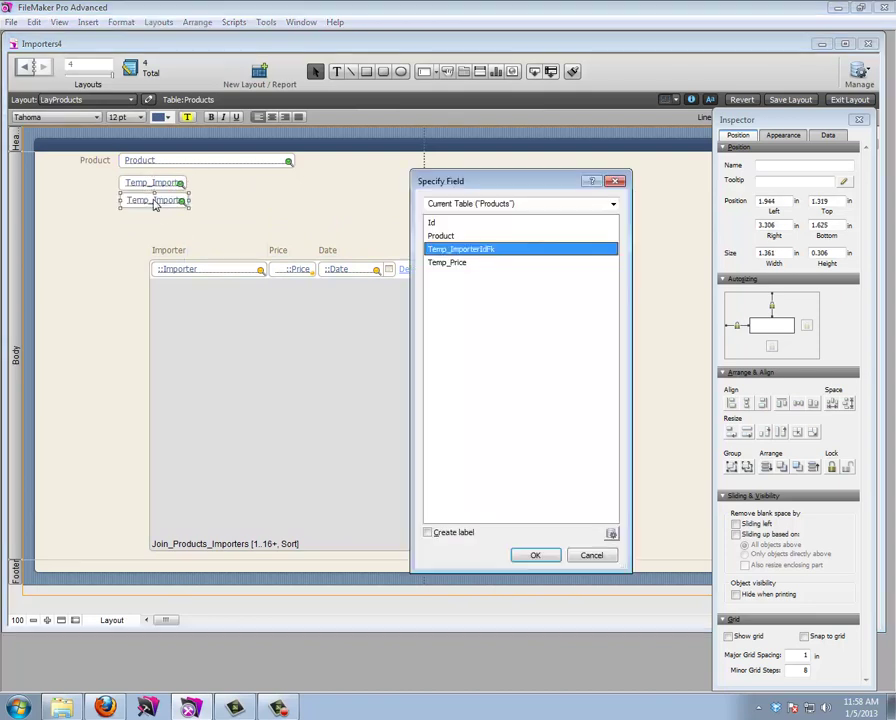
Step: Add a labelled Temp_Price field, label Temp_ImporterIdFk, and line Temp_Price up beneath it
{"action": "left_click", "coordinate": [447, 262]}
{"action": "left_click", "coordinate": [474, 531]}
{"action": "left_click", "coordinate": [532, 555]}
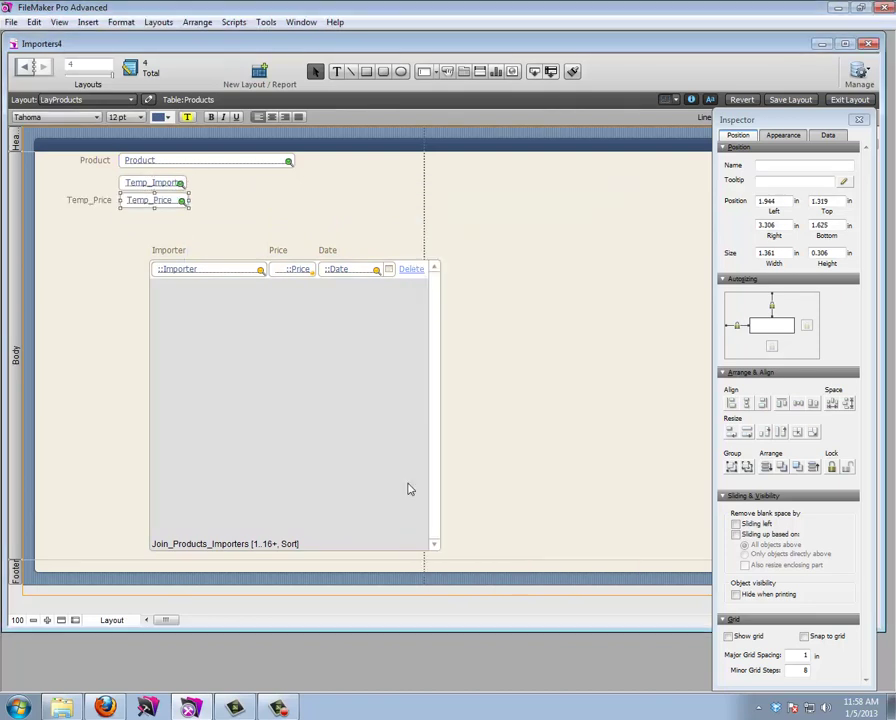
{"action": "double_click", "coordinate": [140, 184]}
{"action": "left_click", "coordinate": [445, 533]}
{"action": "left_click", "coordinate": [533, 556]}
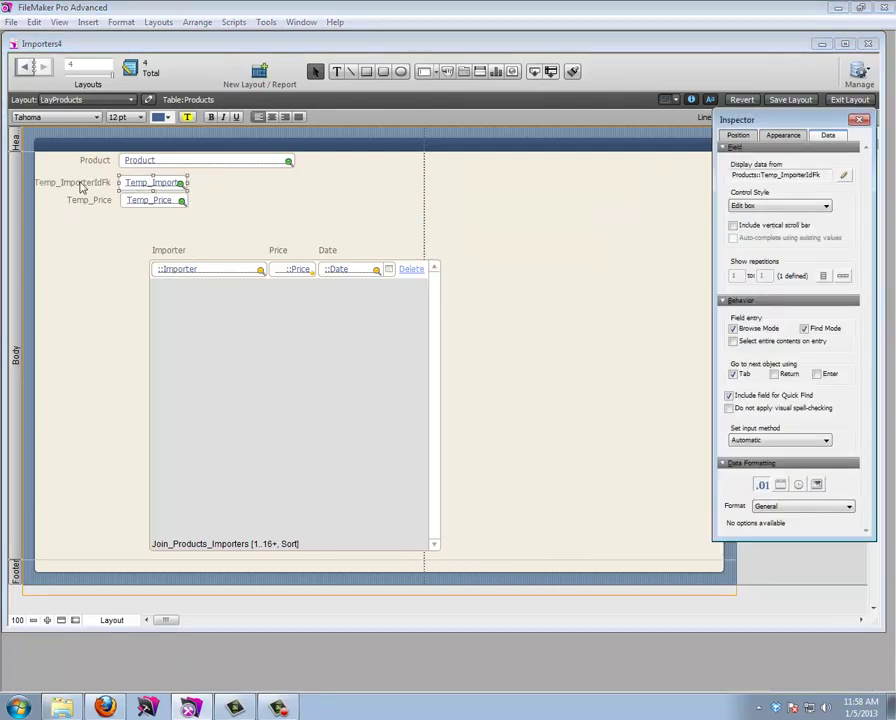
{"action": "left_click_drag", "start_coordinate": [140, 201], "coordinate": [137, 206]}
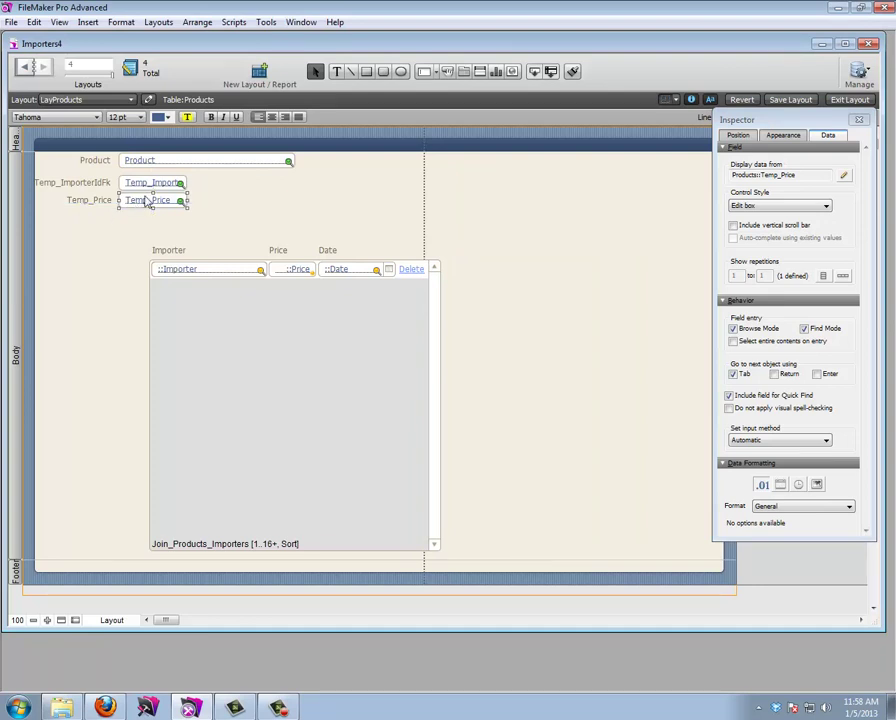
{"action": "left_click_drag", "start_coordinate": [146, 201], "coordinate": [102, 230]}
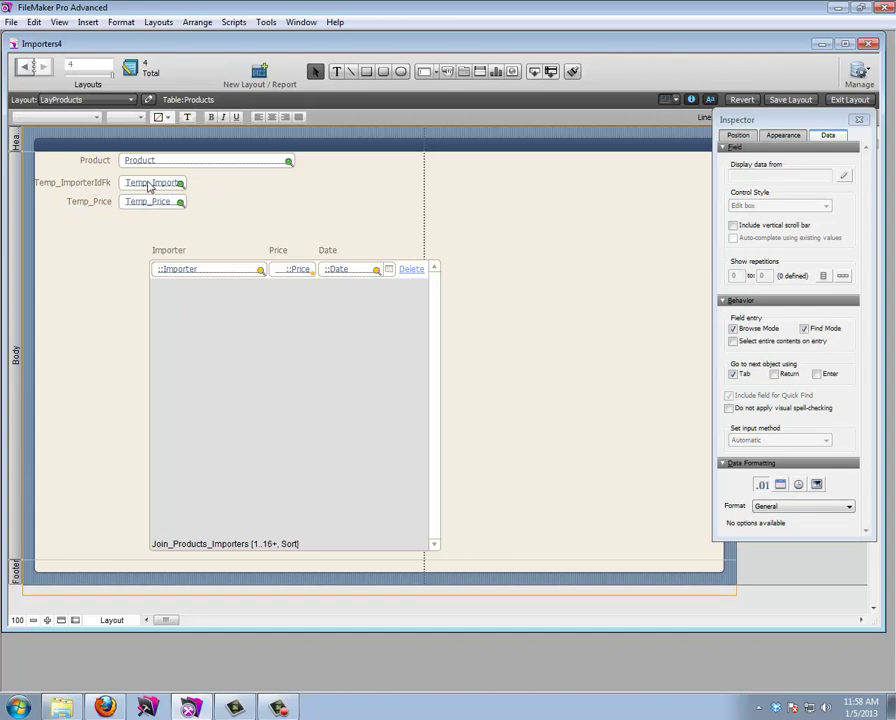
Step: Return to browsing and put focus in the empty Temp_ImporterIdFk field
{"action": "key", "text": "ctrl+b"}
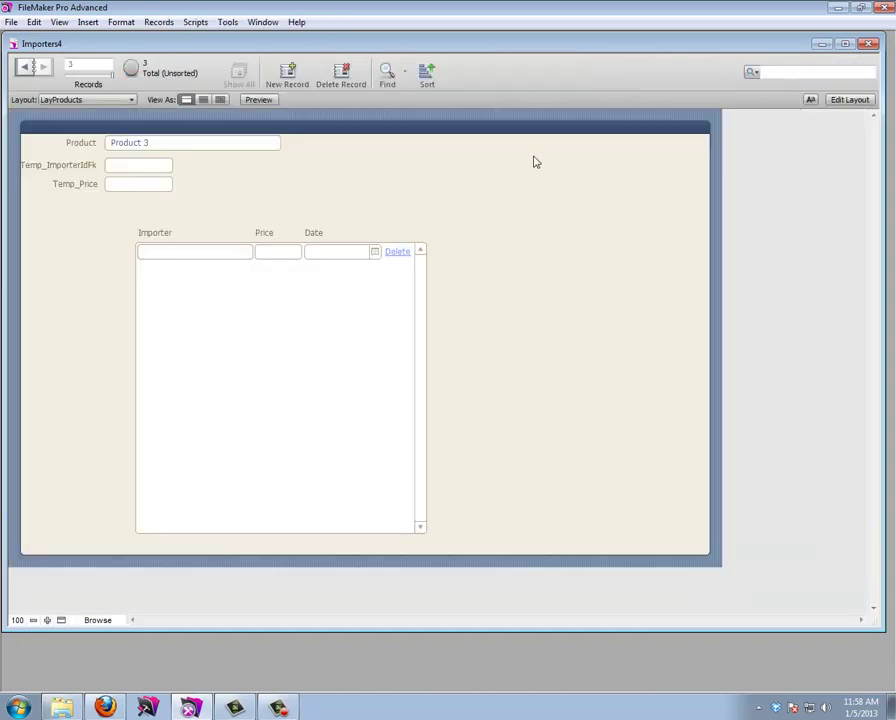
{"action": "left_click", "coordinate": [136, 166]}
{"action": "left_click", "coordinate": [11, 21]}
Step: In the relationships graph, duplicate the Importers occurrence and place Importers 2 below the join table
{"action": "mouse_move", "coordinate": [115, 142]}
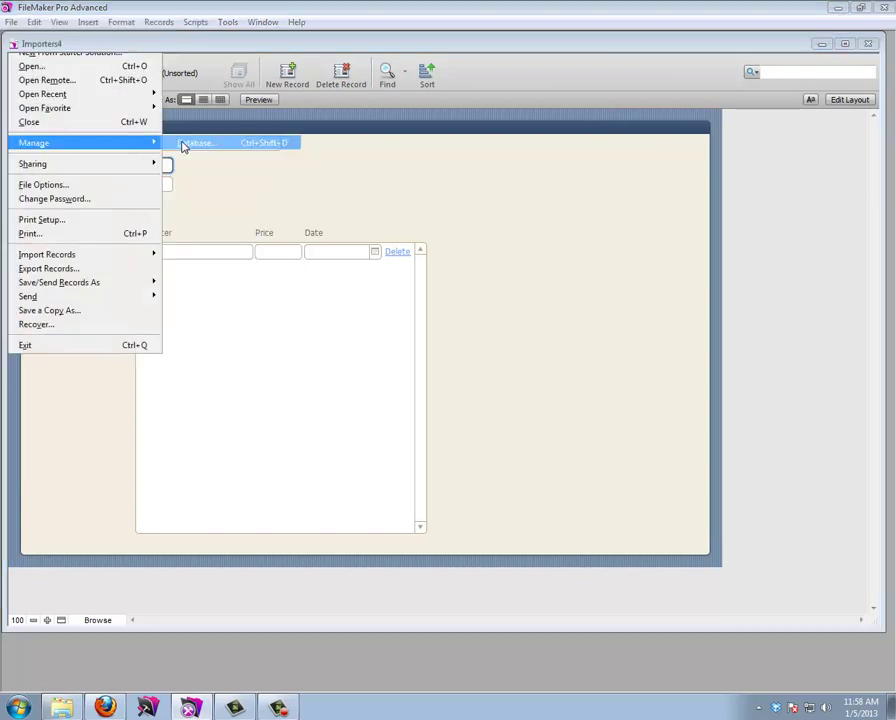
{"action": "left_click", "coordinate": [184, 143]}
{"action": "left_click", "coordinate": [97, 62]}
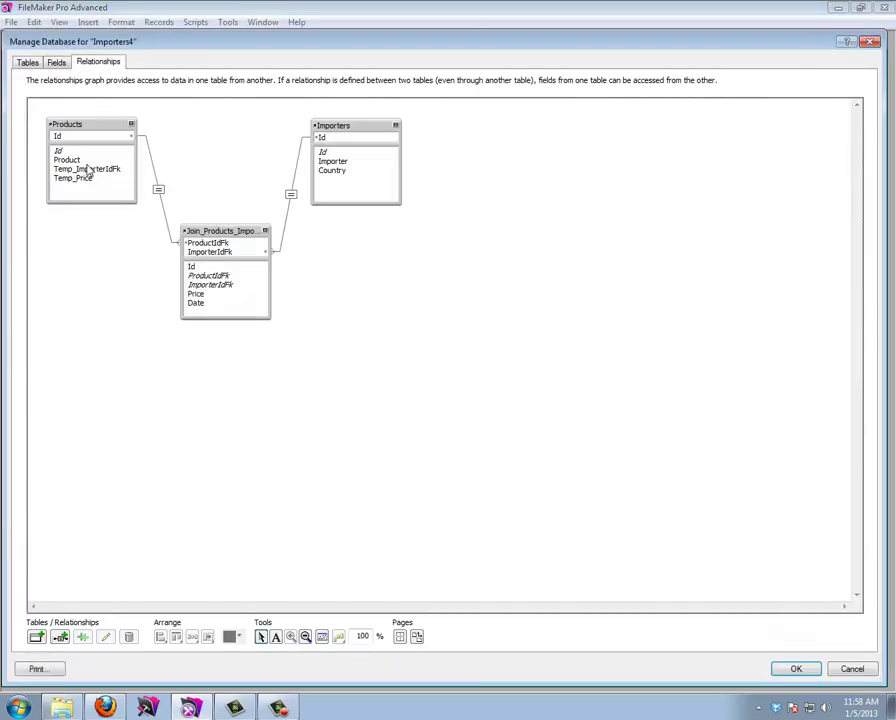
{"action": "left_click", "coordinate": [88, 174]}
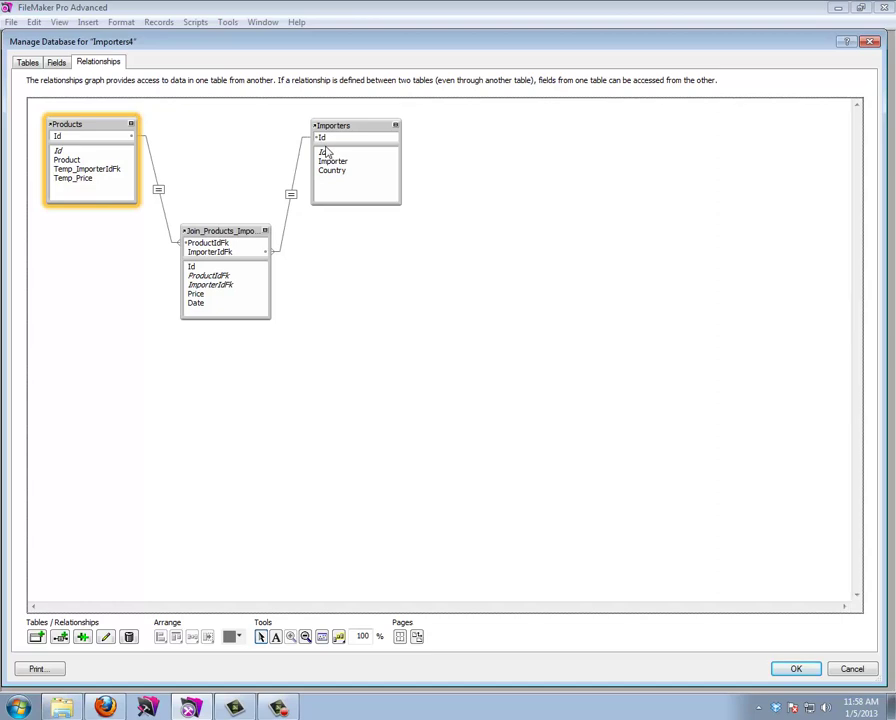
{"action": "left_click", "coordinate": [352, 128]}
{"action": "key", "text": "ctrl+d"}
{"action": "left_click_drag", "start_coordinate": [356, 152], "coordinate": [180, 352]}
{"action": "left_click", "coordinate": [209, 362]}
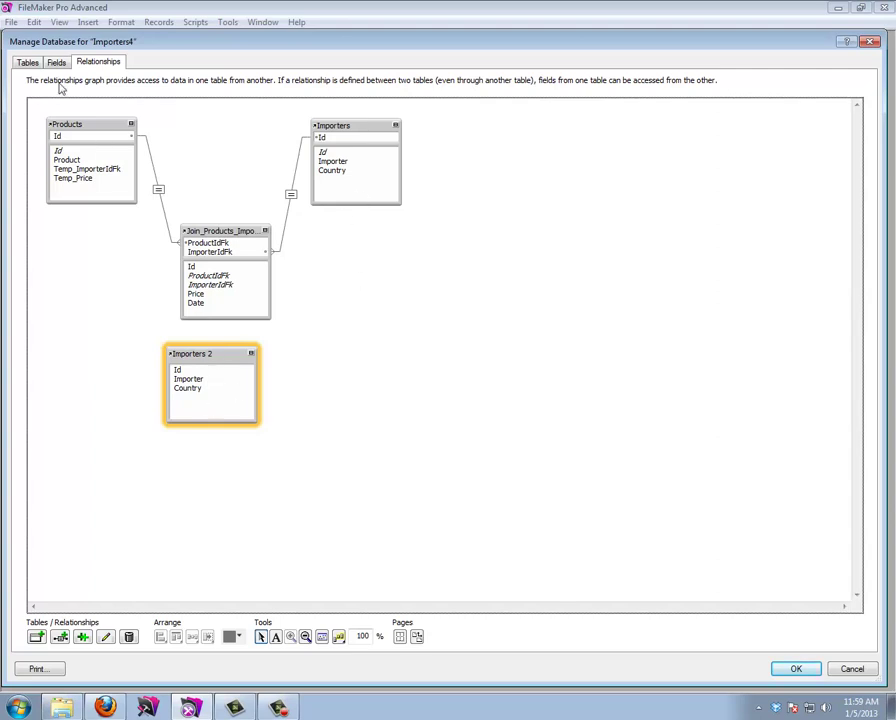
Step: Review the Importers, Products and Join_Products_Importers tables in the Tables list, then return to the graph
{"action": "left_click", "coordinate": [28, 62]}
{"action": "left_click", "coordinate": [55, 139]}
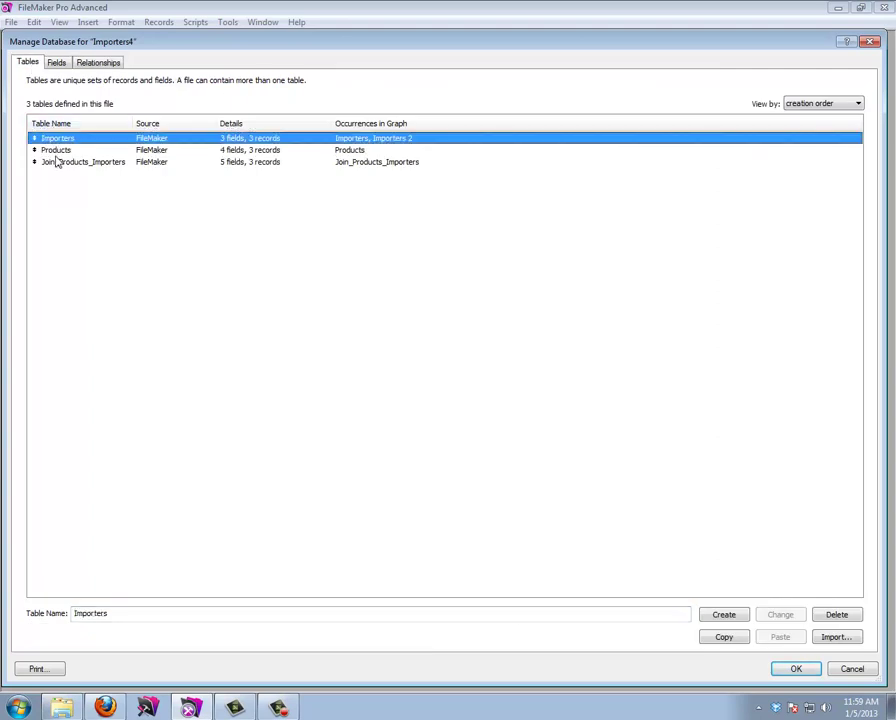
{"action": "left_click", "coordinate": [57, 150]}
{"action": "left_click", "coordinate": [58, 163]}
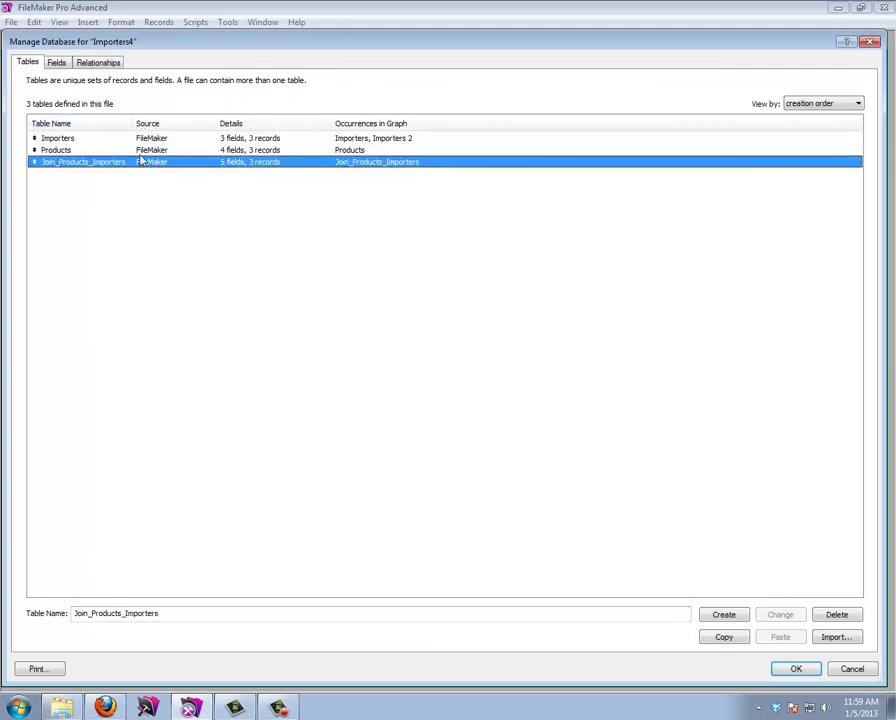
{"action": "left_click", "coordinate": [356, 138]}
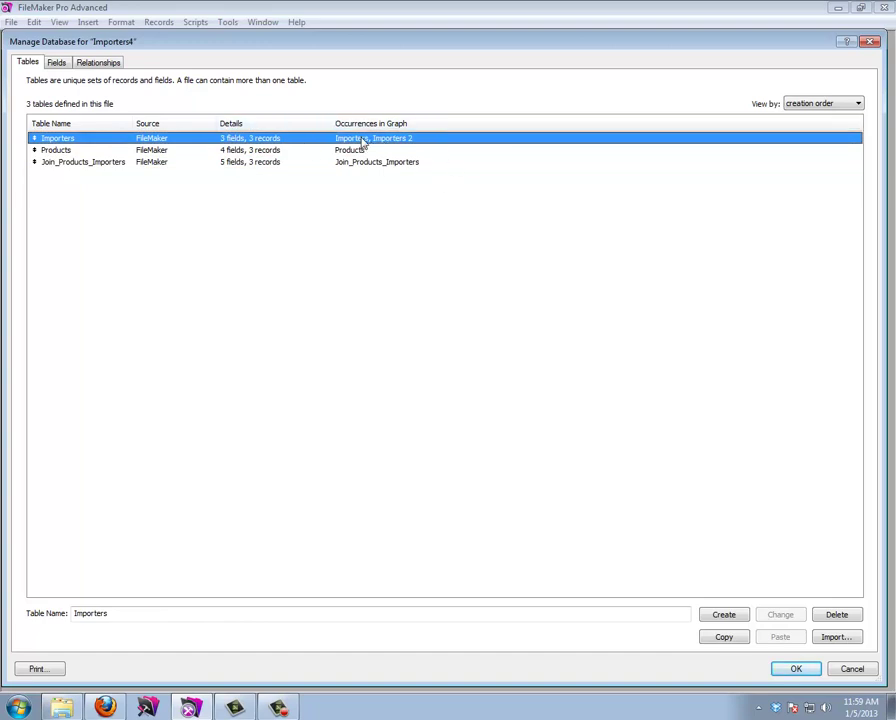
{"action": "left_click", "coordinate": [92, 63]}
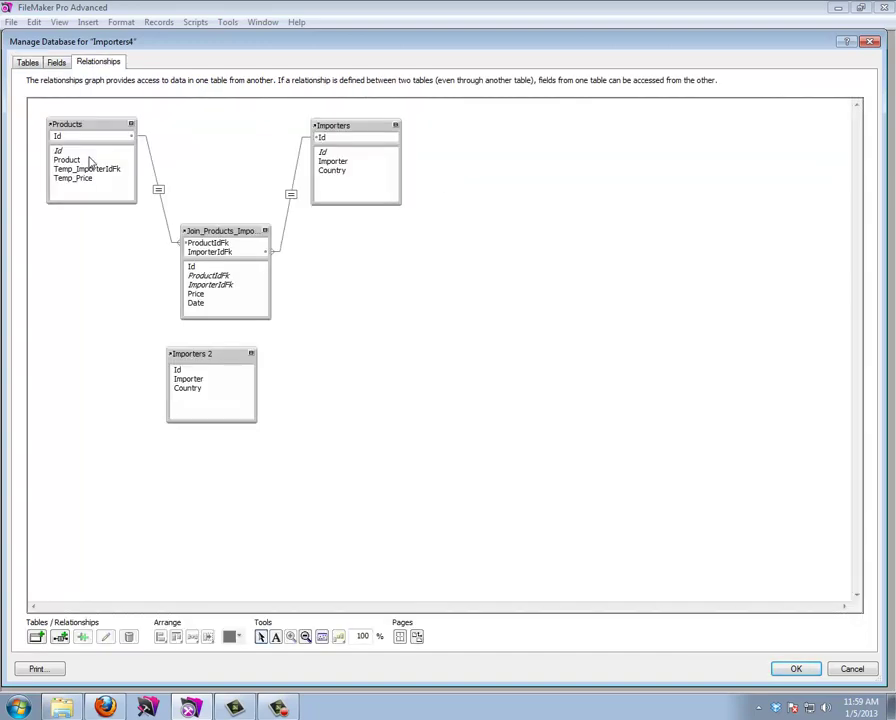
Step: Relate Products::Temp_ImporterIdFk to the Id field of Importers 2
{"action": "left_click", "coordinate": [244, 358]}
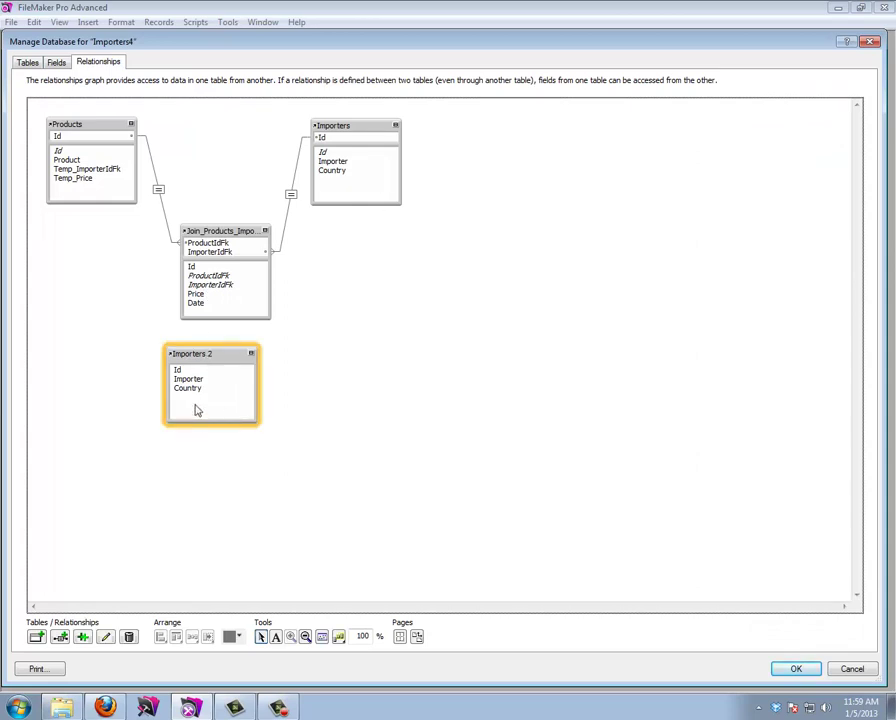
{"action": "mouse_move", "coordinate": [172, 358]}
{"action": "mouse_move", "coordinate": [316, 128]}
{"action": "left_click_drag", "start_coordinate": [80, 170], "coordinate": [214, 404]}
Step: Rename Importers 2 to Importers_Temp_Products, widen it to show the full name, and save the changes
{"action": "double_click", "coordinate": [214, 397]}
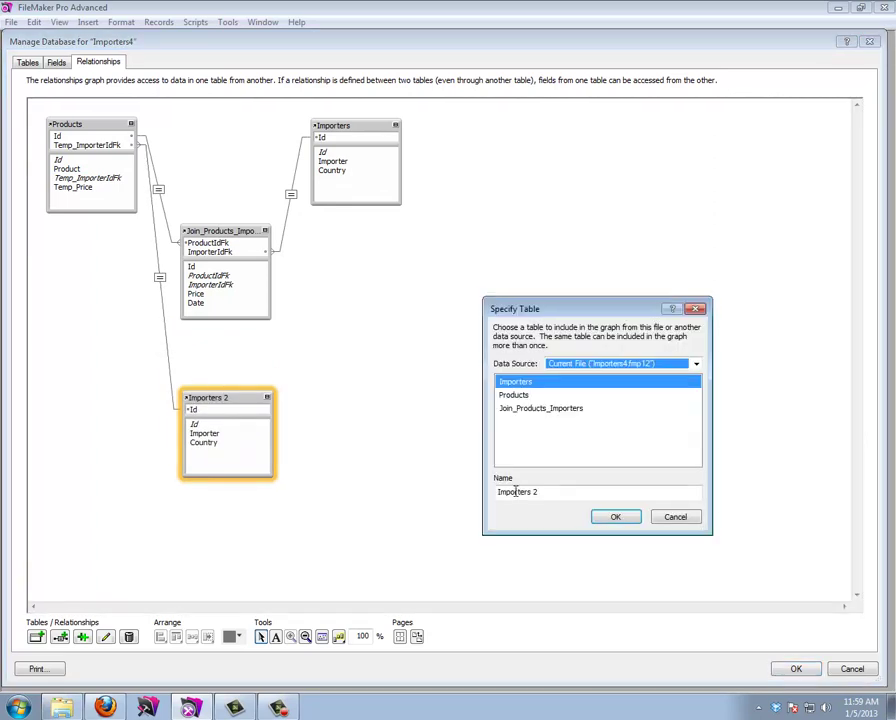
{"action": "left_click", "coordinate": [572, 491]}
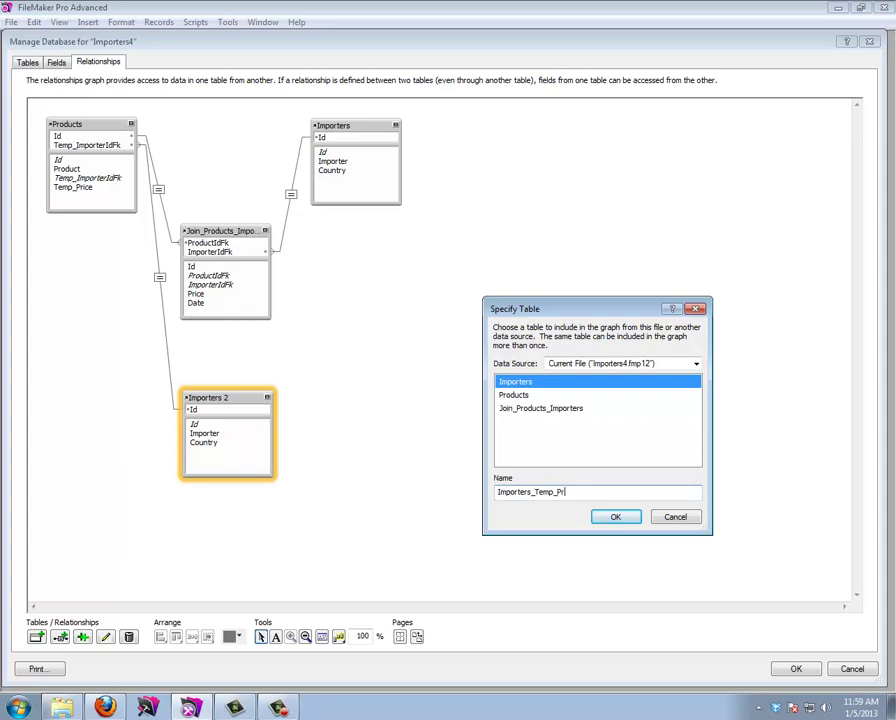
{"action": "key", "text": "Return"}
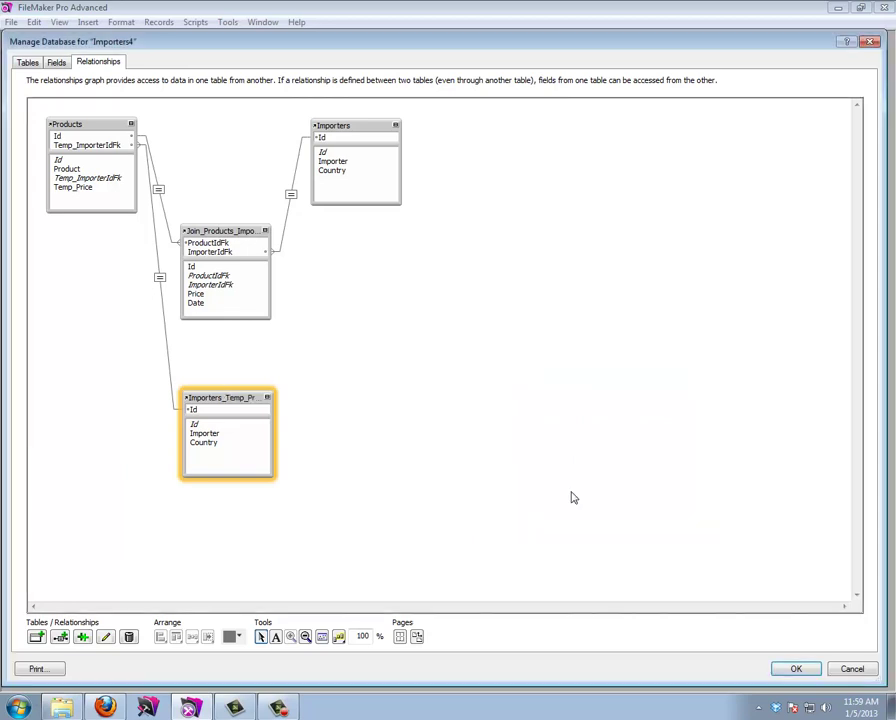
{"action": "left_click", "coordinate": [90, 124]}
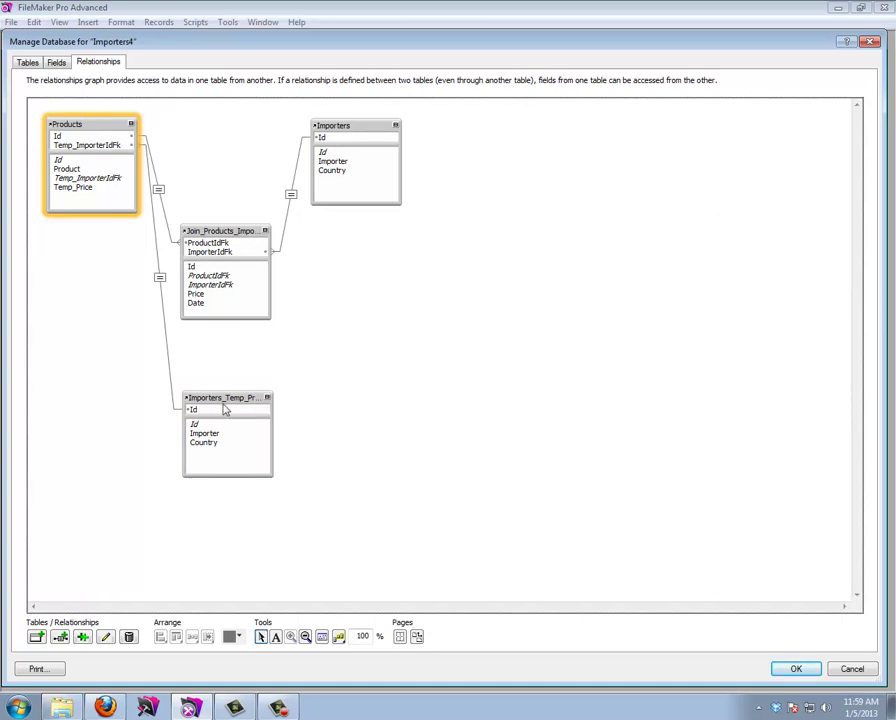
{"action": "left_click_drag", "start_coordinate": [272, 417], "coordinate": [301, 417]}
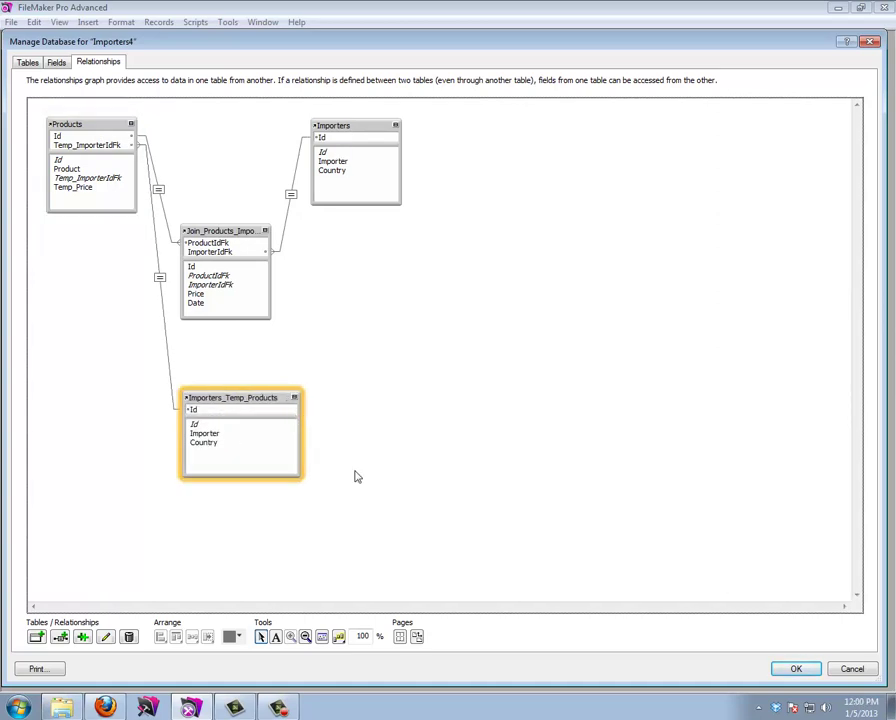
{"action": "left_click", "coordinate": [795, 668]}
{"action": "left_click", "coordinate": [850, 100]}
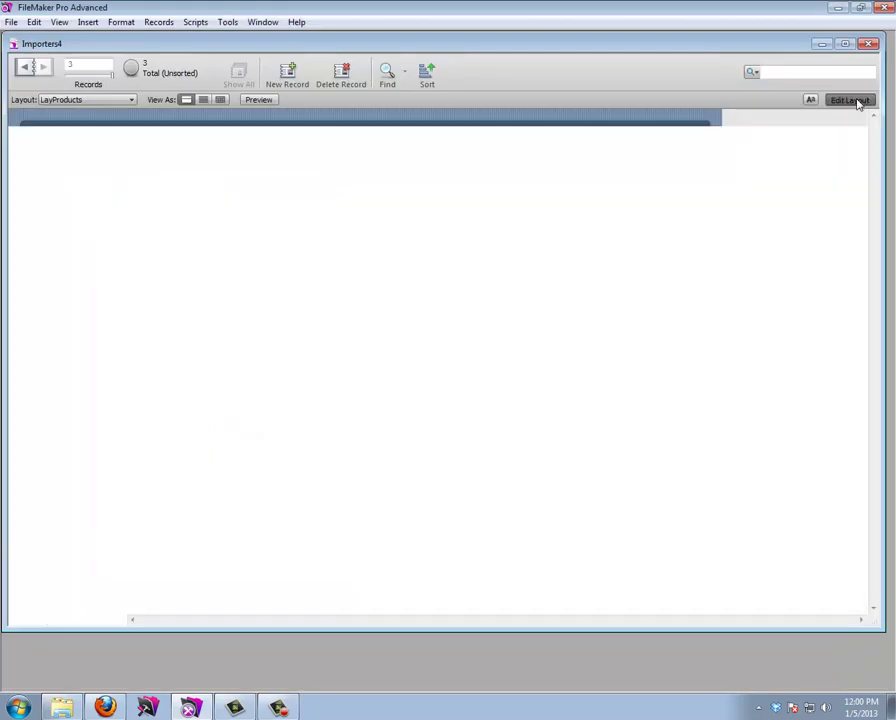
Step: Add the Importers_Temp_Products Importer and Country fields to the layout, aligned with Temp_Price
{"action": "left_click_drag", "start_coordinate": [538, 74], "coordinate": [249, 186]}
{"action": "left_click", "coordinate": [493, 206]}
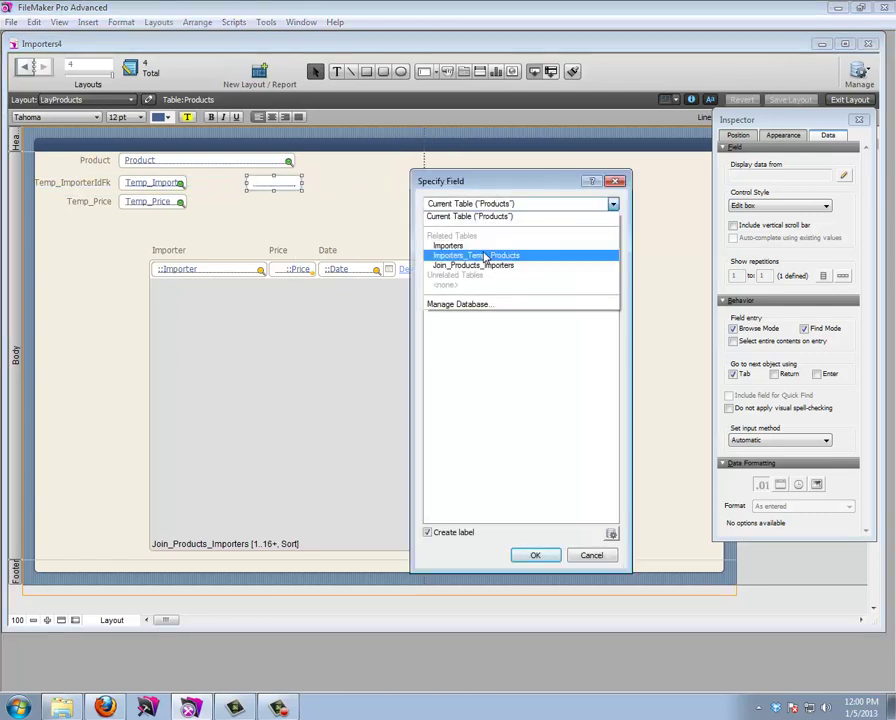
{"action": "left_click", "coordinate": [488, 256]}
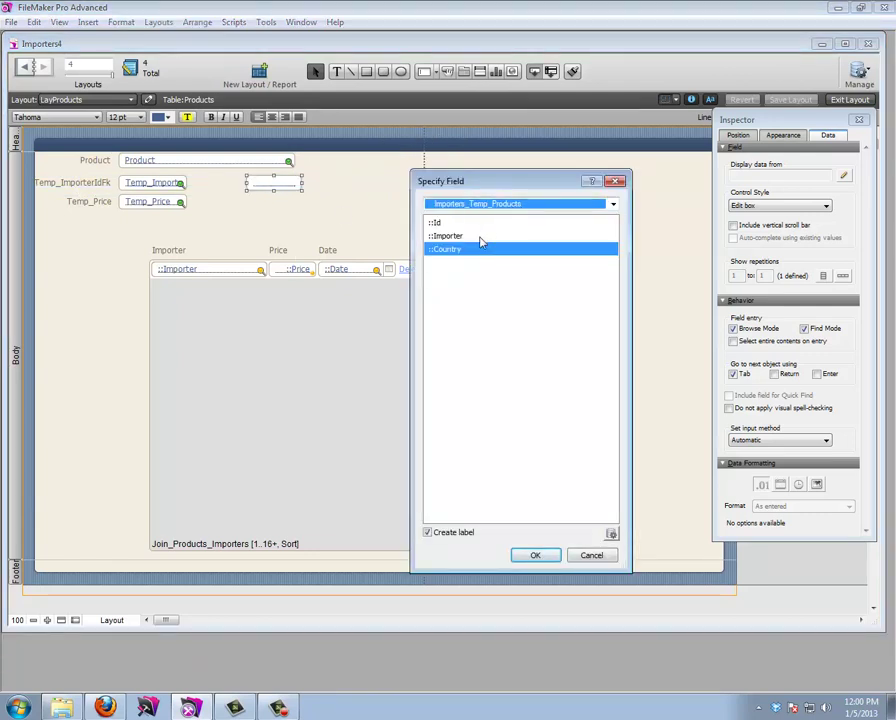
{"action": "left_click", "coordinate": [480, 238]}
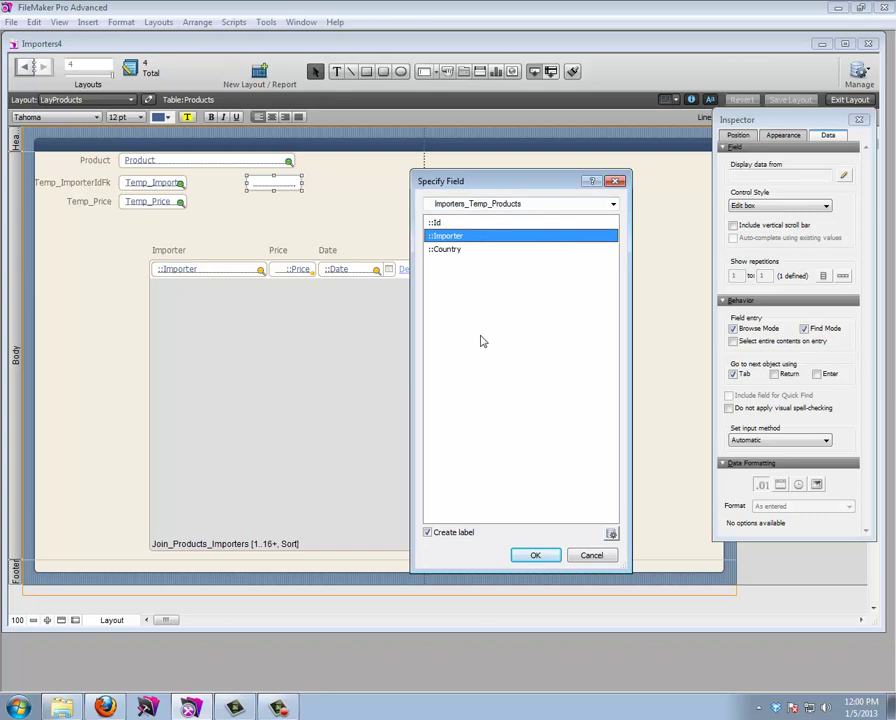
{"action": "left_click", "coordinate": [531, 556]}
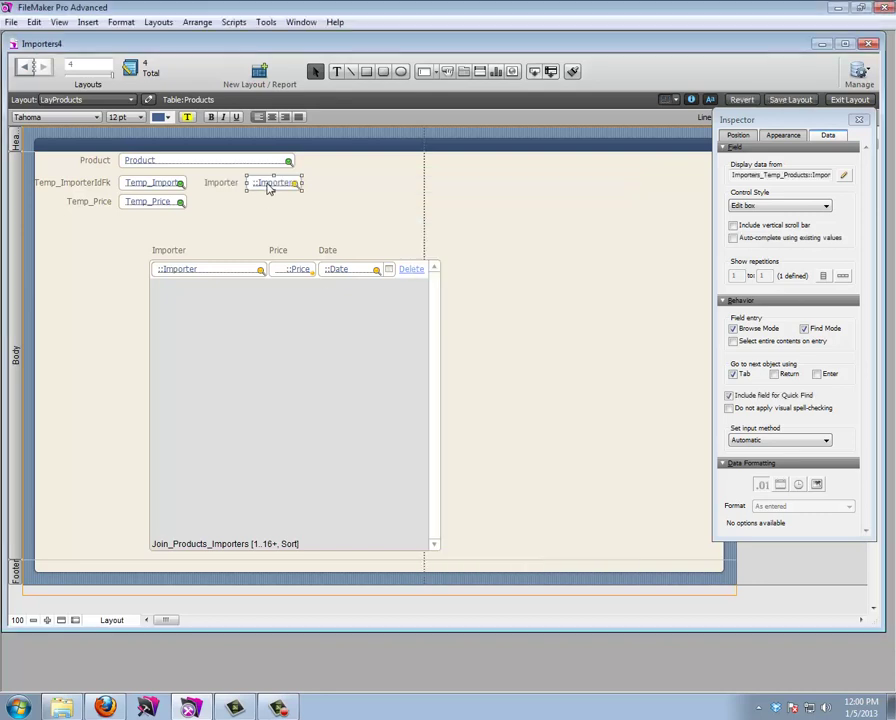
{"action": "left_click", "coordinate": [440, 249]}
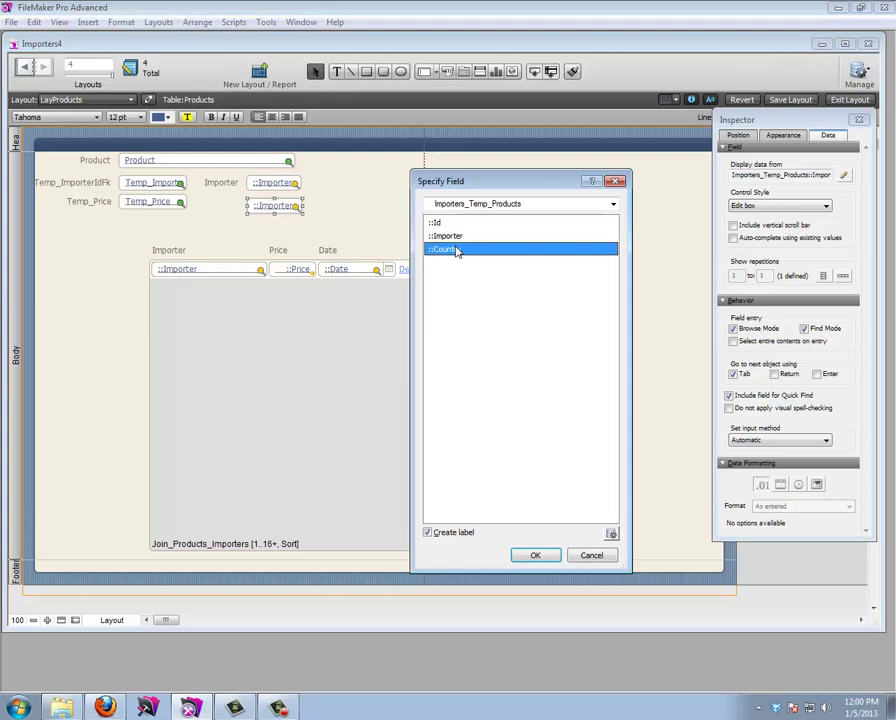
{"action": "left_click", "coordinate": [533, 555]}
{"action": "left_click_drag", "start_coordinate": [275, 205], "coordinate": [231, 200]}
{"action": "left_click", "coordinate": [233, 207]}
Step: In Browse mode, enter 1 as Product 3's Temp_ImporterIdFk to look up Importer 1
{"action": "key", "text": "ctrl+b"}
{"action": "left_click", "coordinate": [129, 165]}
{"action": "type", "text": "1"}
{"action": "key", "text": "Return"}
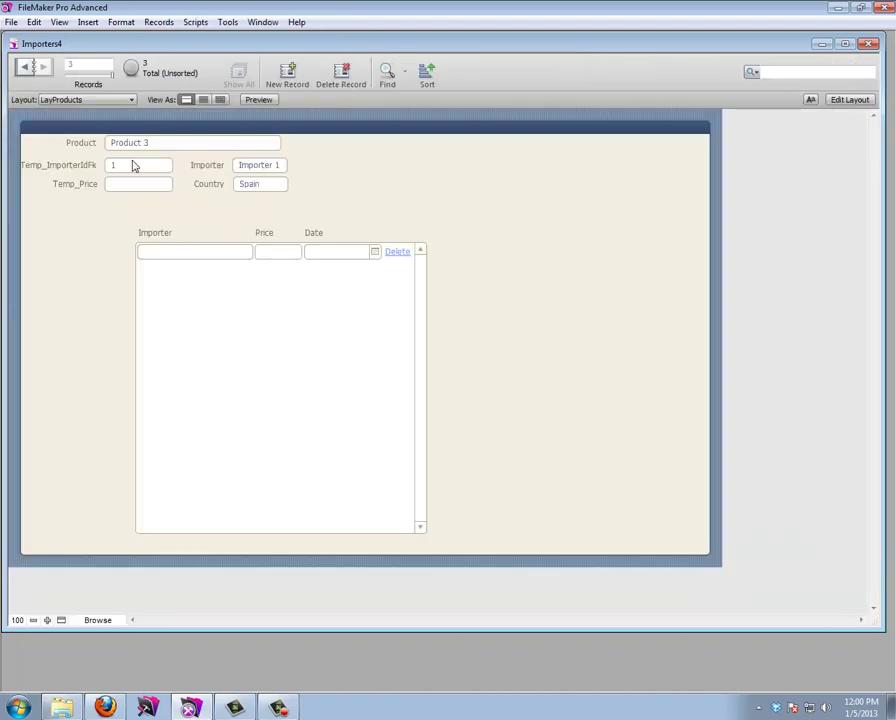
Step: Make Temp_ImporterIdFk a drop-down list using values from Importers
{"action": "left_click", "coordinate": [832, 102]}
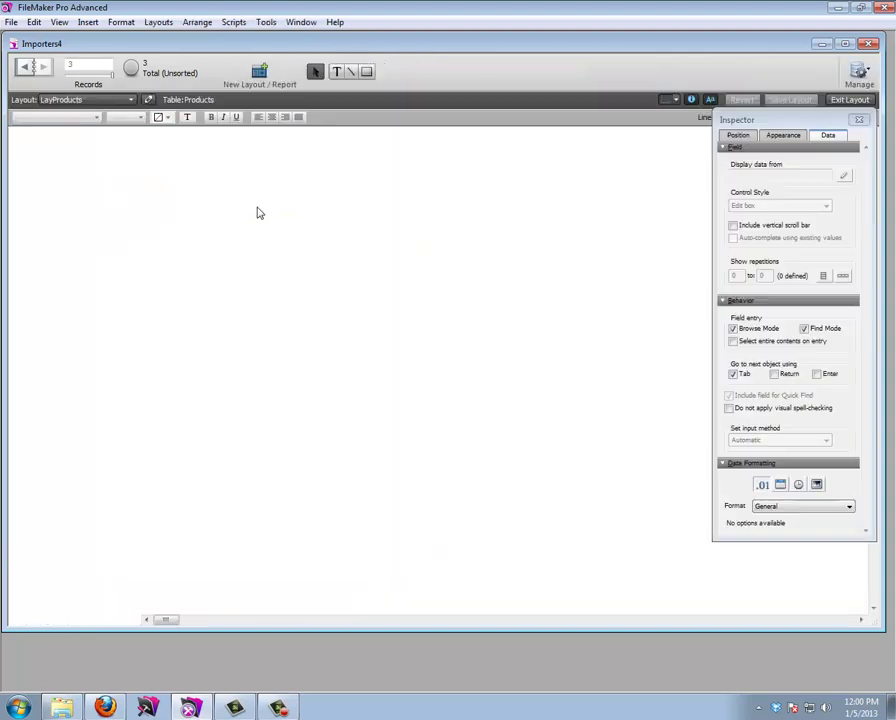
{"action": "left_click", "coordinate": [141, 182]}
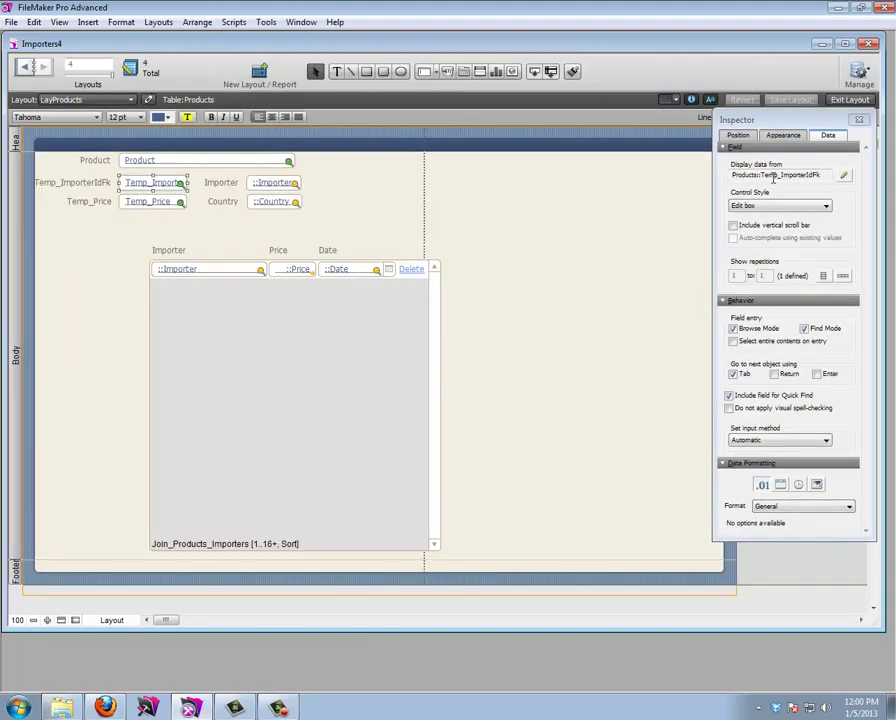
{"action": "left_click", "coordinate": [778, 205]}
{"action": "left_click", "coordinate": [767, 225]}
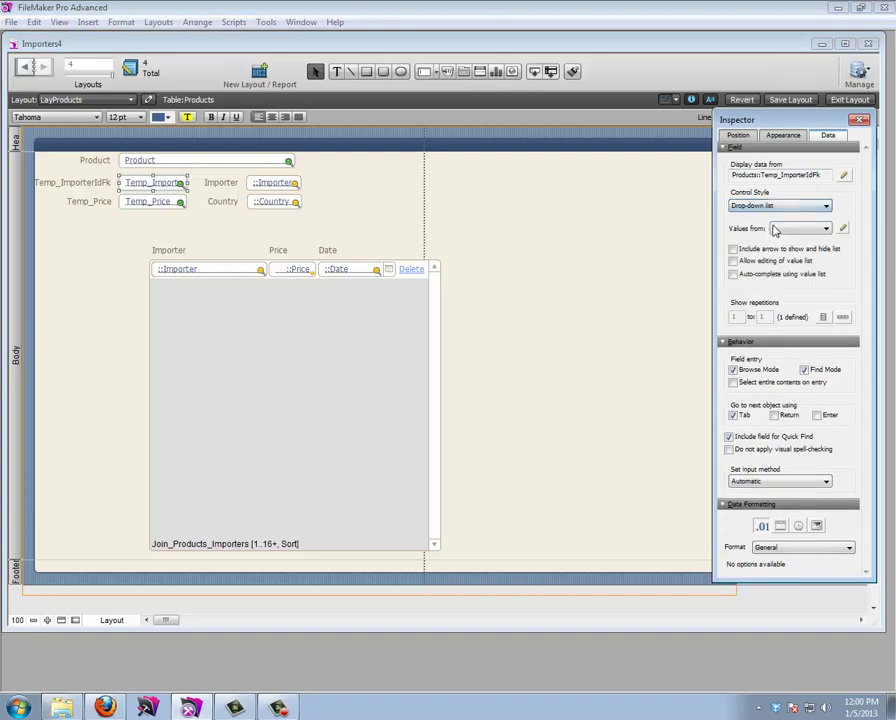
{"action": "left_click", "coordinate": [800, 229]}
{"action": "left_click", "coordinate": [806, 242]}
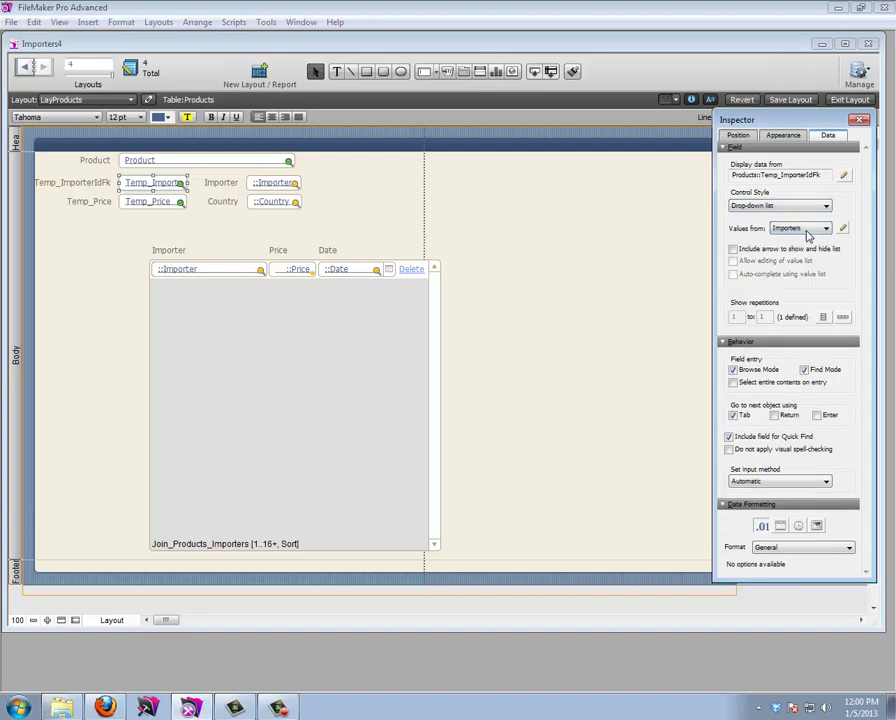
Step: Test the drop-down in Browse mode by picking Importers 2 and 3, then entering 1
{"action": "left_click", "coordinate": [849, 99]}
{"action": "left_click", "coordinate": [151, 169]}
{"action": "left_click", "coordinate": [126, 195]}
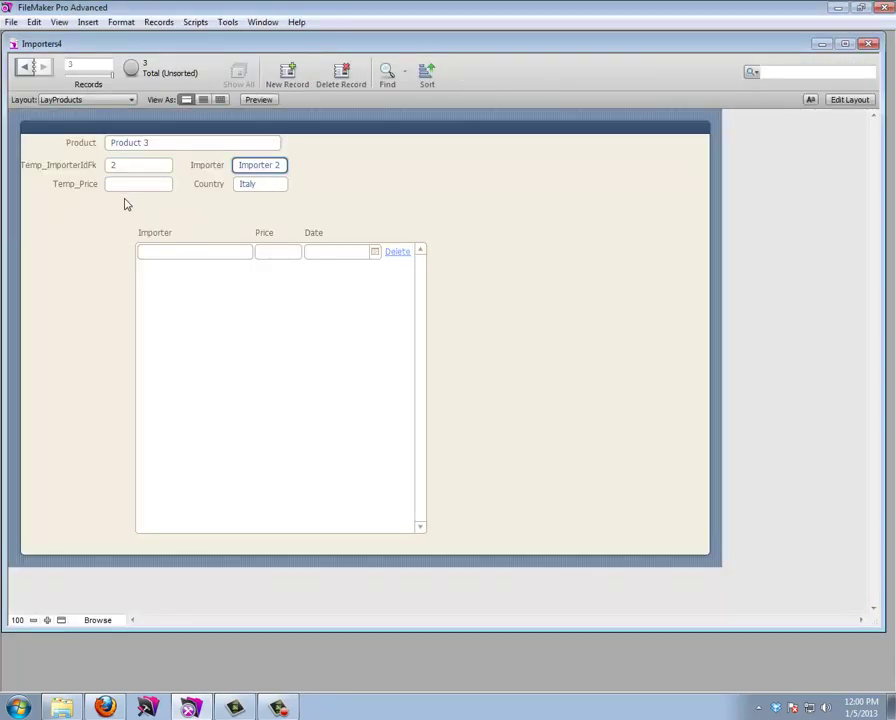
{"action": "left_click", "coordinate": [137, 167]}
{"action": "left_click", "coordinate": [138, 208]}
{"action": "left_click", "coordinate": [143, 170]}
{"action": "left_click", "coordinate": [144, 194]}
{"action": "left_click", "coordinate": [144, 168]}
{"action": "left_click", "coordinate": [145, 193]}
{"action": "type", "text": "1"}
{"action": "key", "text": "Tab"}
{"action": "left_click", "coordinate": [325, 181]}
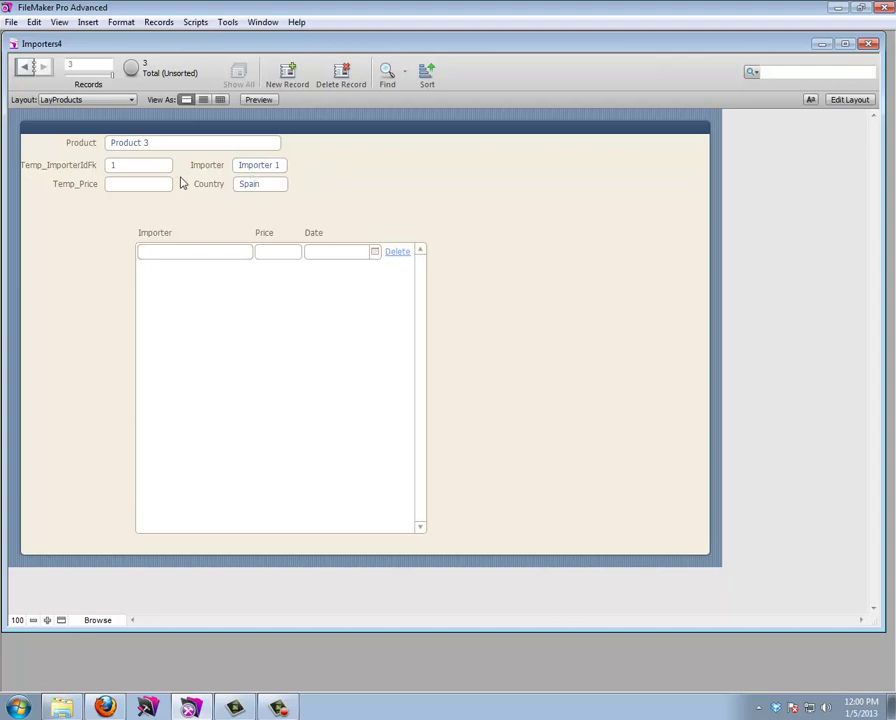
Step: Clear Product 3's Temp_ImporterIdFk value and commit the empty field
{"action": "left_click", "coordinate": [128, 167]}
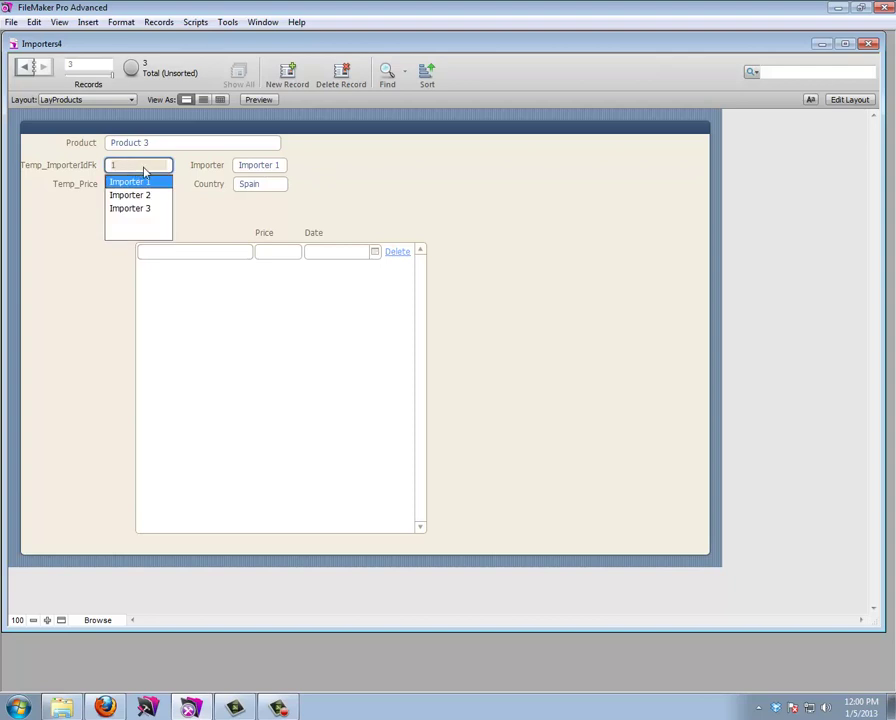
{"action": "key", "text": "BackSpace"}
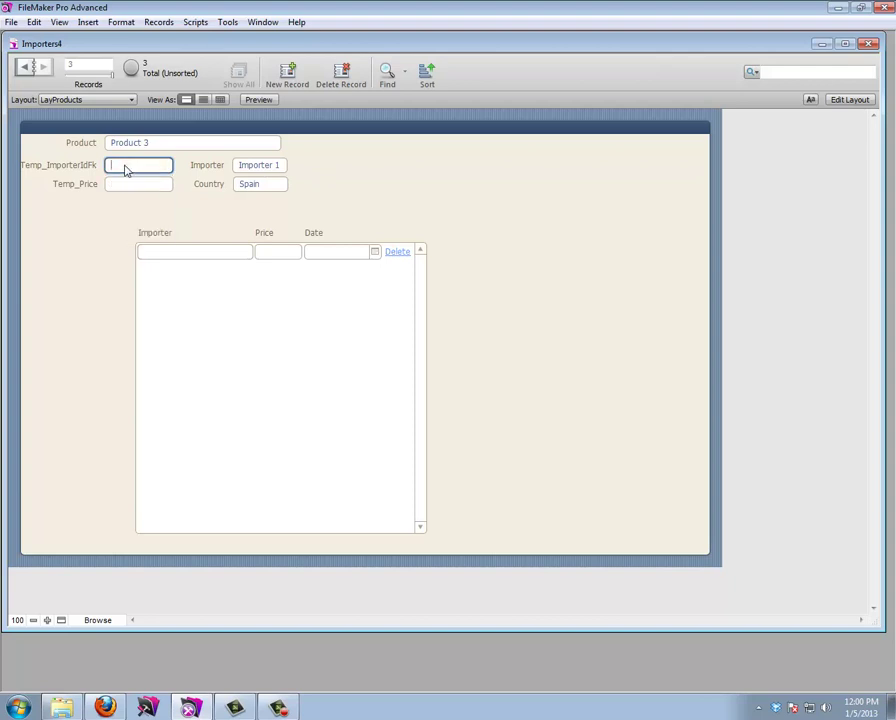
{"action": "left_click", "coordinate": [100, 219]}
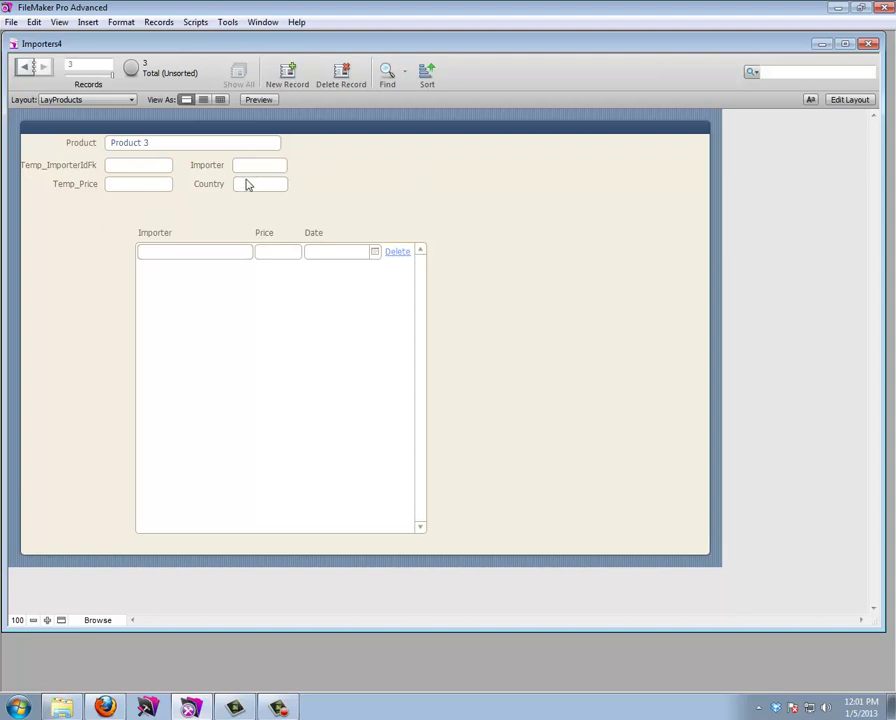
Step: Enable 'Allow creation of records' on Importers_Temp_Products in its relationship with Products
{"action": "left_click", "coordinate": [12, 22]}
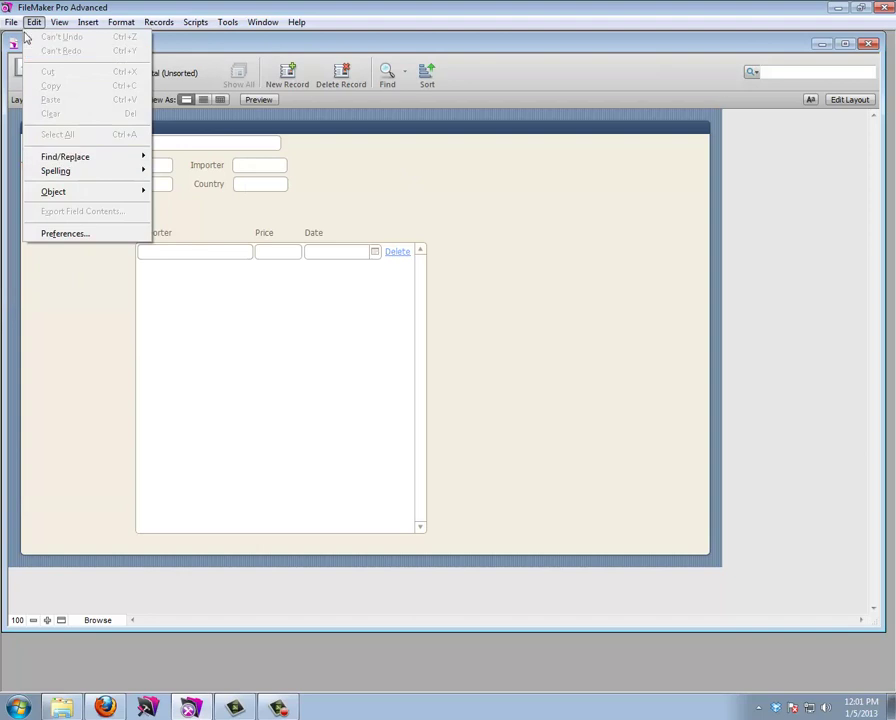
{"action": "mouse_move", "coordinate": [44, 144]}
{"action": "left_click", "coordinate": [194, 144]}
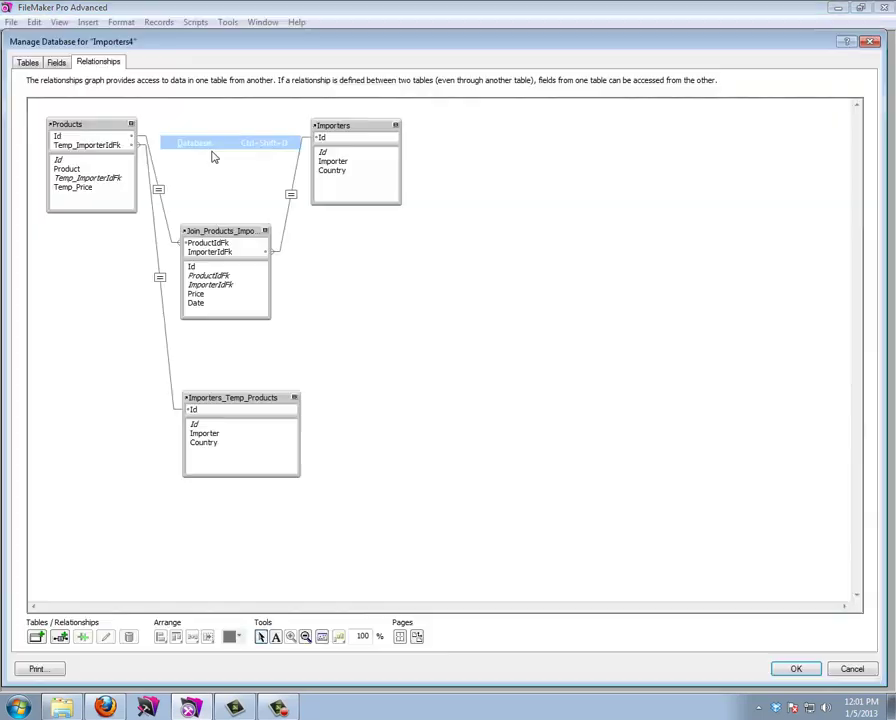
{"action": "double_click", "coordinate": [159, 277]}
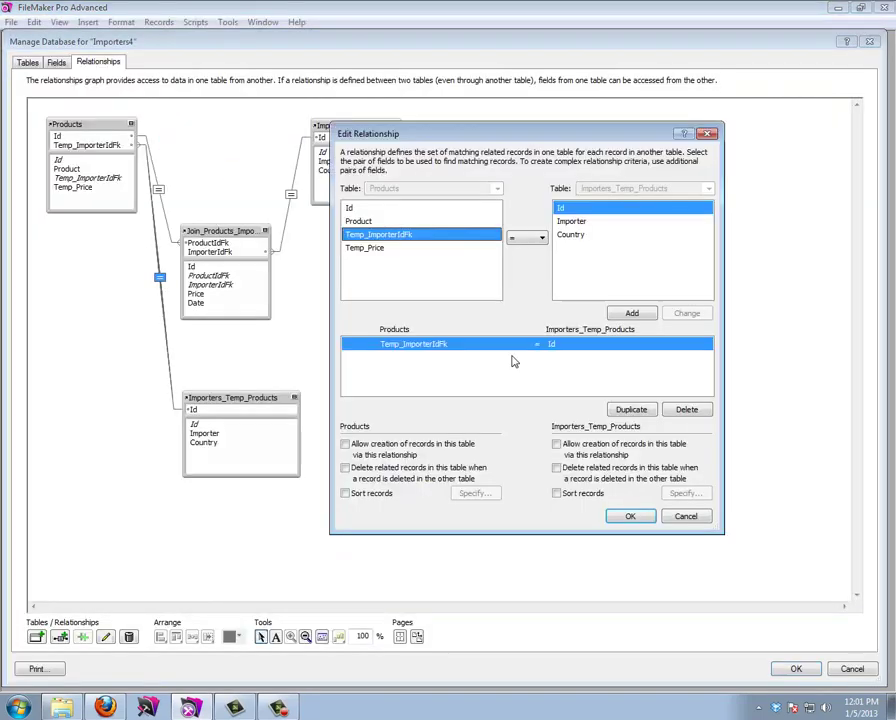
{"action": "left_click", "coordinate": [556, 444]}
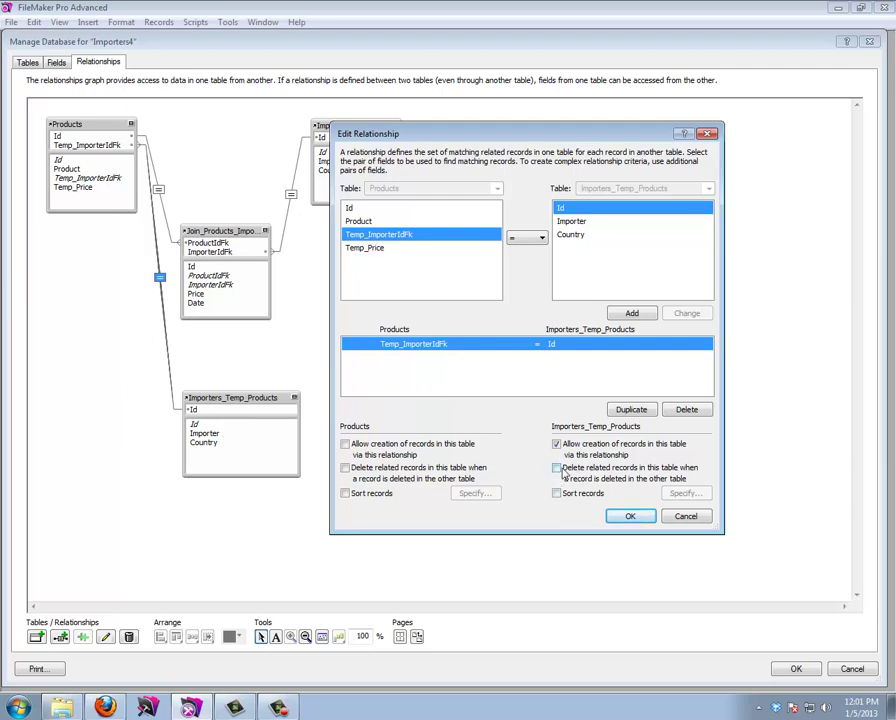
{"action": "left_click", "coordinate": [616, 515]}
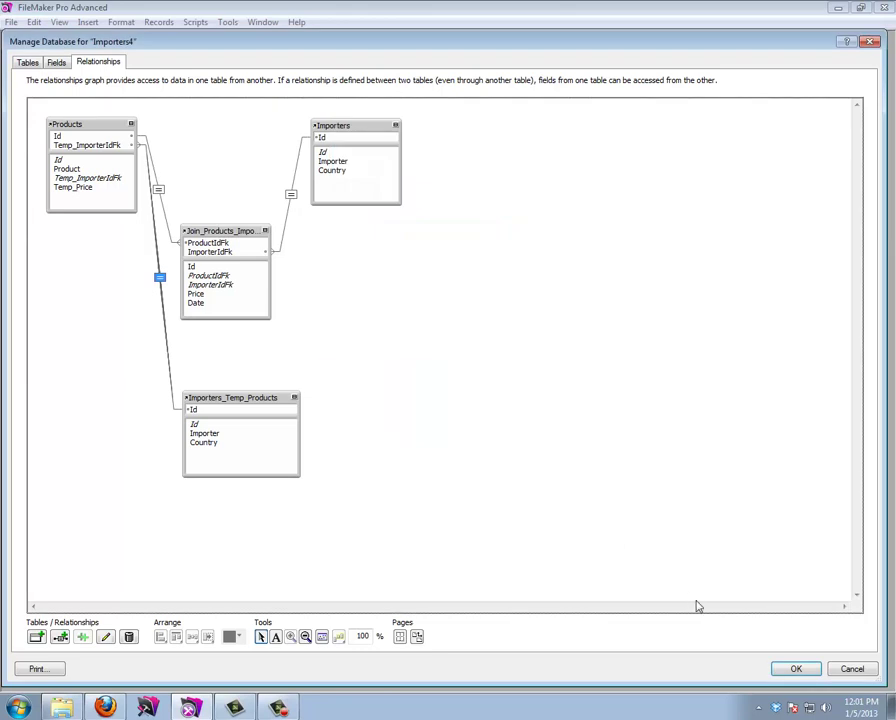
{"action": "left_click", "coordinate": [806, 670]}
{"action": "left_click", "coordinate": [260, 165]}
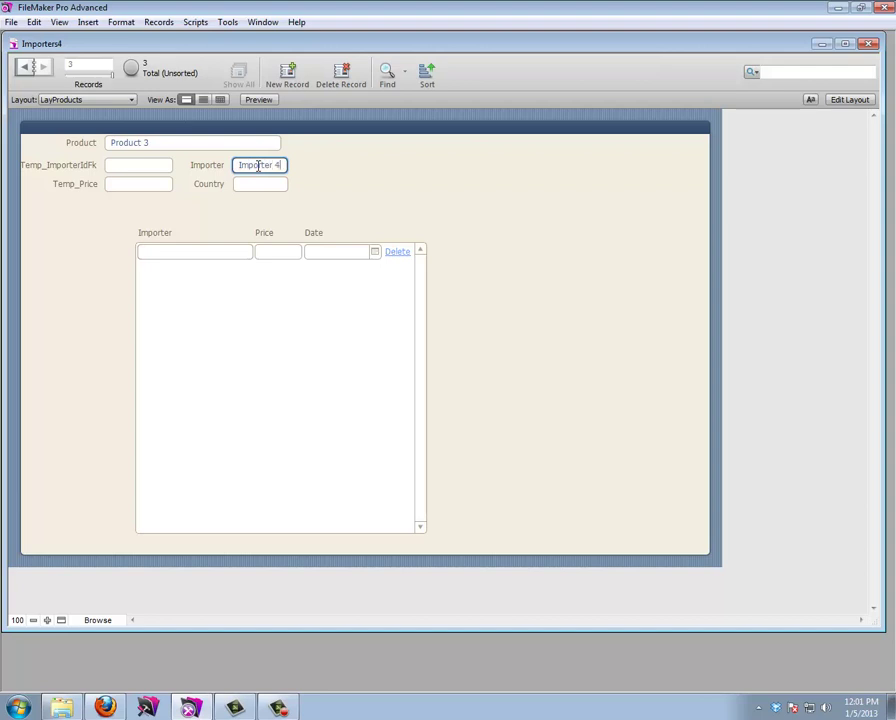
Step: Give the new Importer 4 the country The Netherlands and confirm it appears in the importer list
{"action": "left_click", "coordinate": [266, 184]}
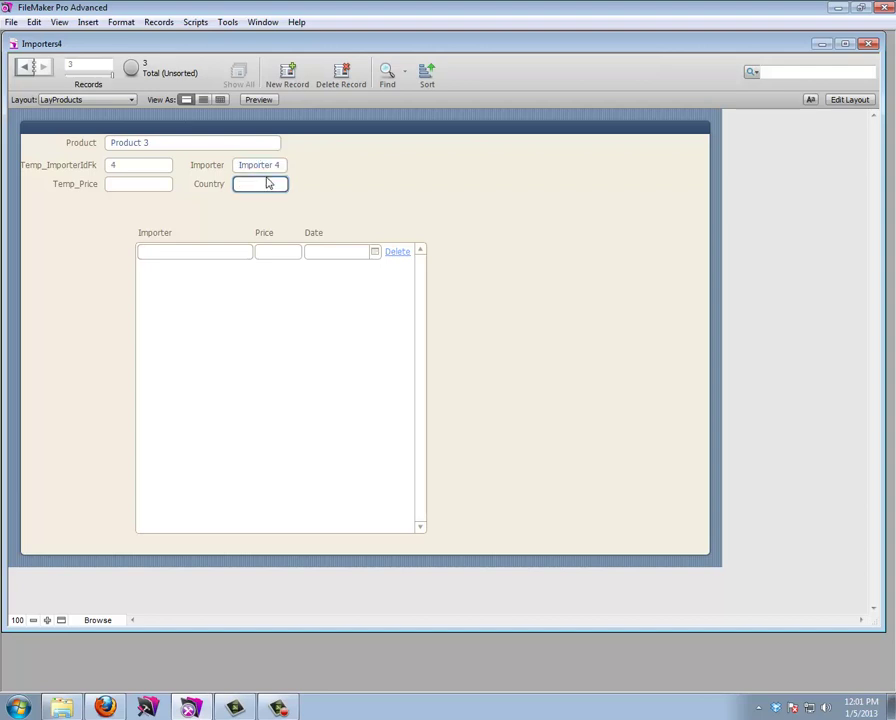
{"action": "type", "text": "The Netherlands"}
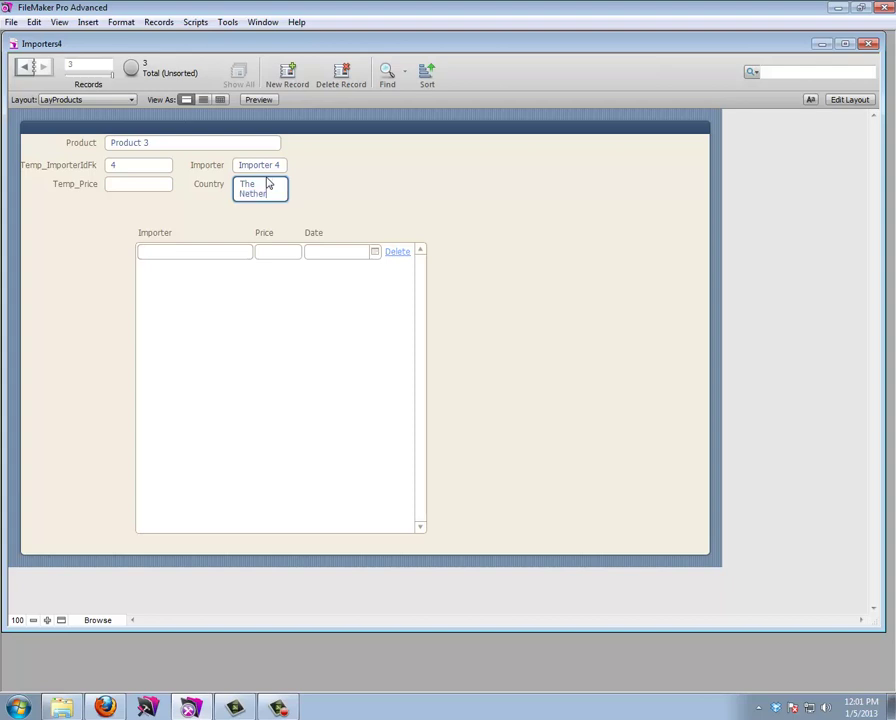
{"action": "key", "text": "Return"}
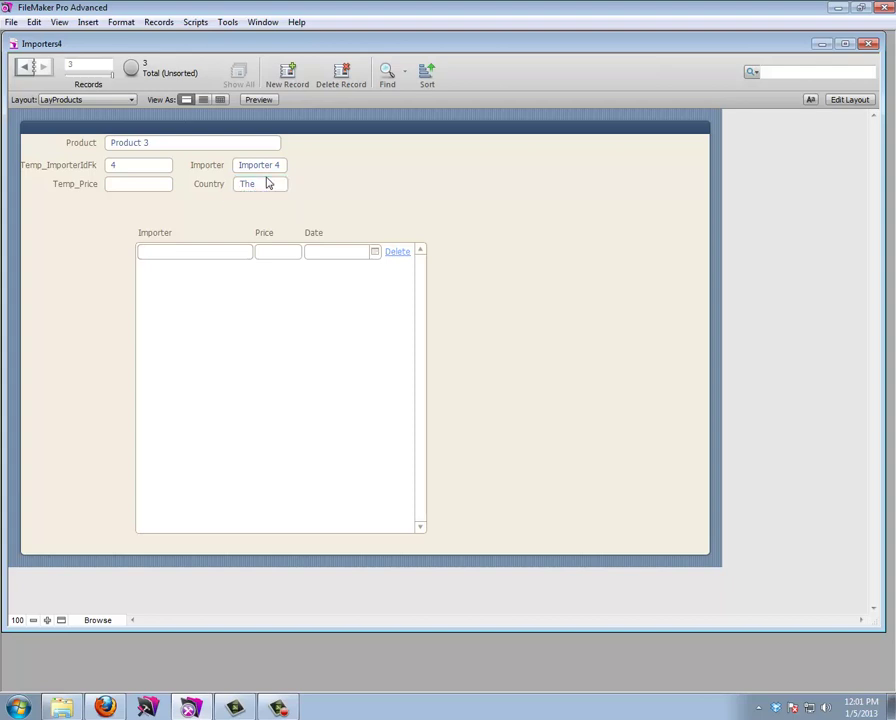
{"action": "left_click", "coordinate": [130, 166]}
{"action": "left_click", "coordinate": [192, 232]}
Step: Create a new record Product 4 with new importer Importer 5 and no country
{"action": "left_click", "coordinate": [288, 86]}
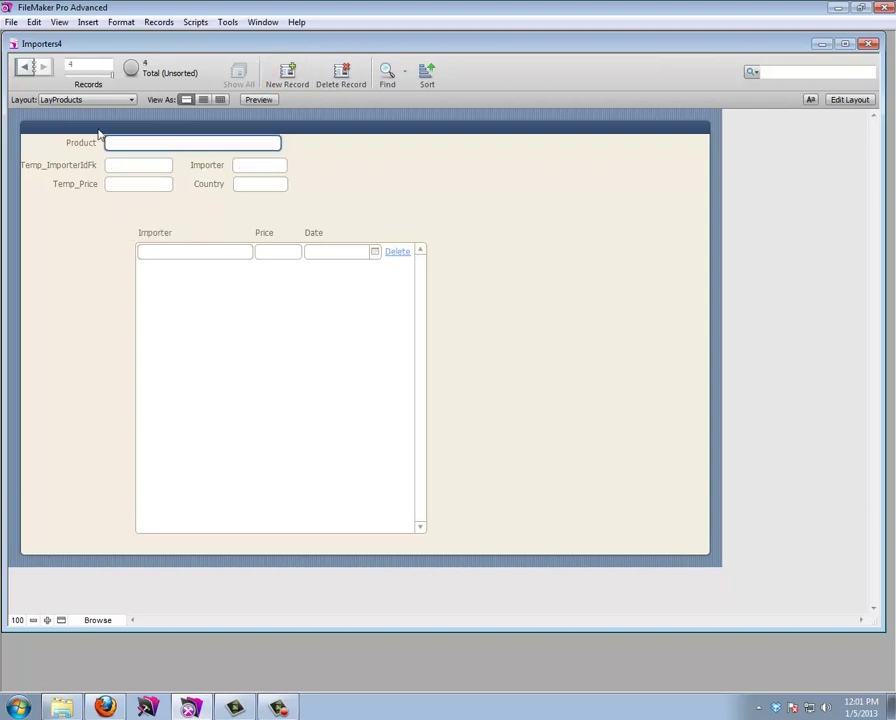
{"action": "type", "text": "Product 4"}
{"action": "left_click", "coordinate": [115, 167]}
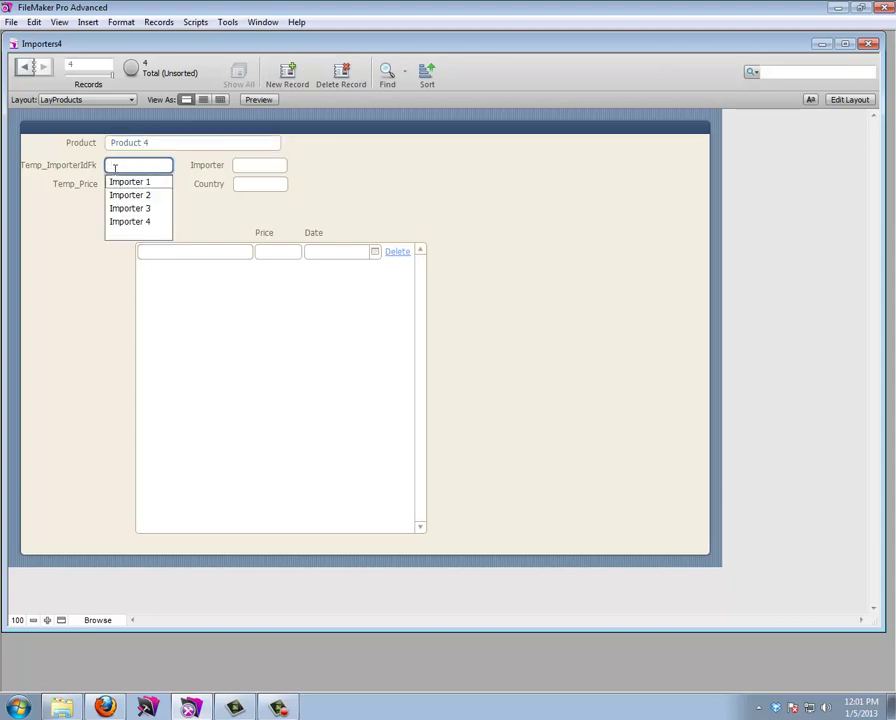
{"action": "left_click", "coordinate": [259, 166]}
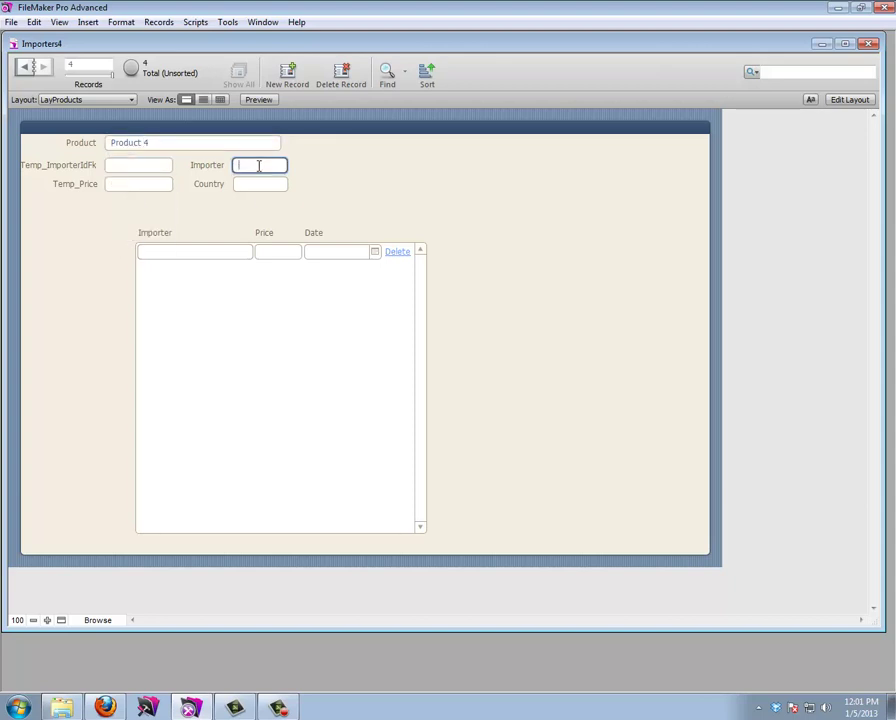
{"action": "type", "text": "Importer 5"}
{"action": "left_click", "coordinate": [256, 184]}
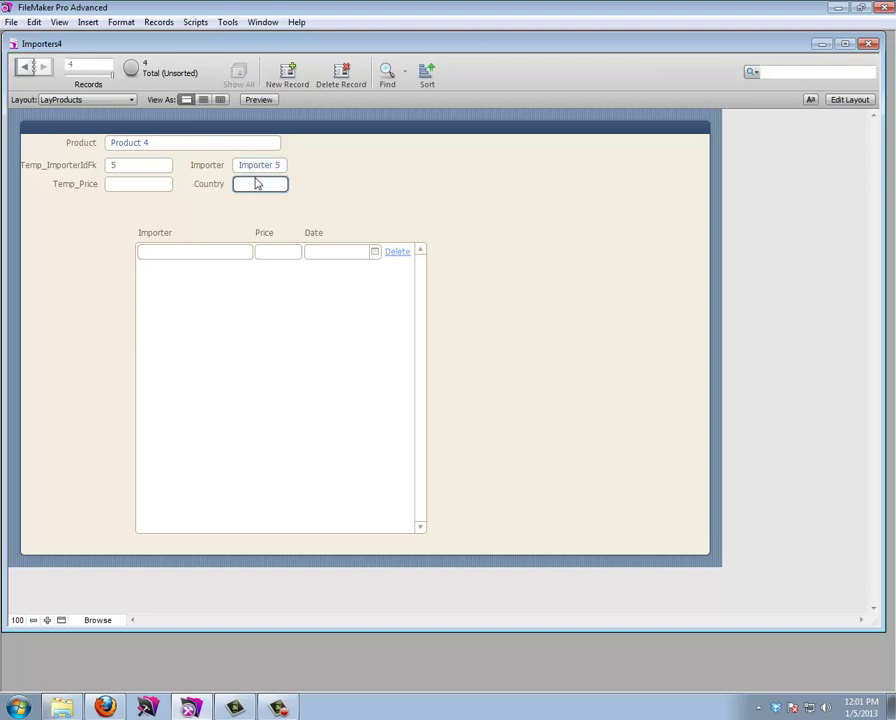
{"action": "left_click", "coordinate": [132, 206]}
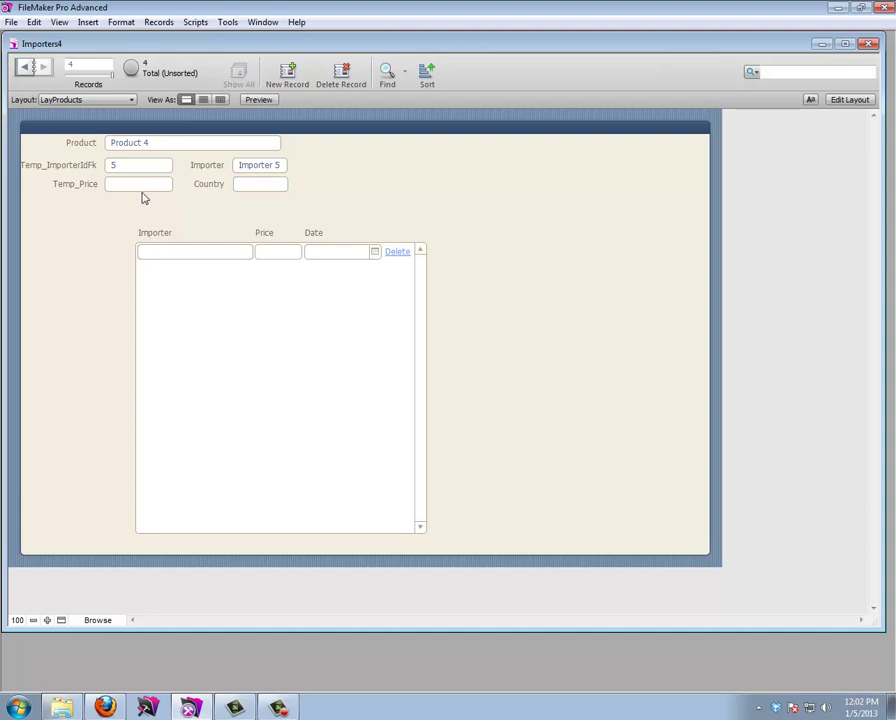
{"action": "left_click", "coordinate": [129, 184]}
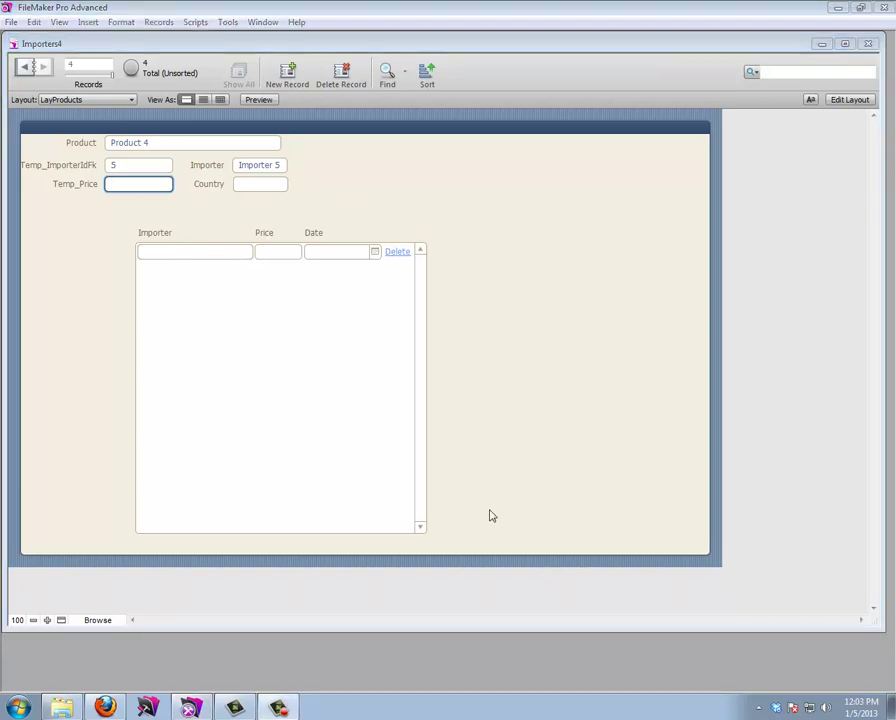
{"action": "left_click", "coordinate": [60, 101]}
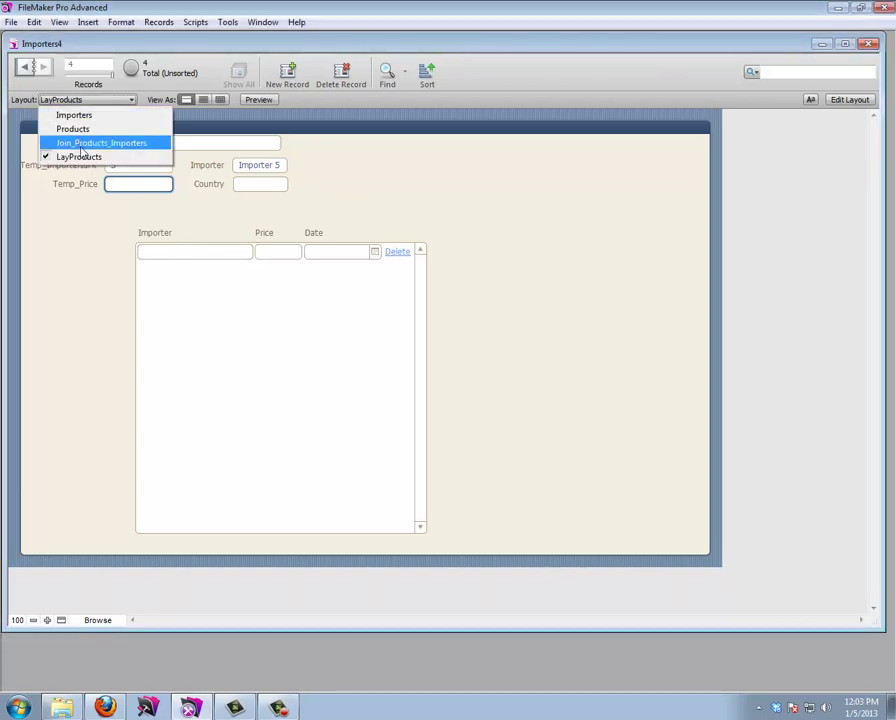
{"action": "left_click", "coordinate": [79, 142]}
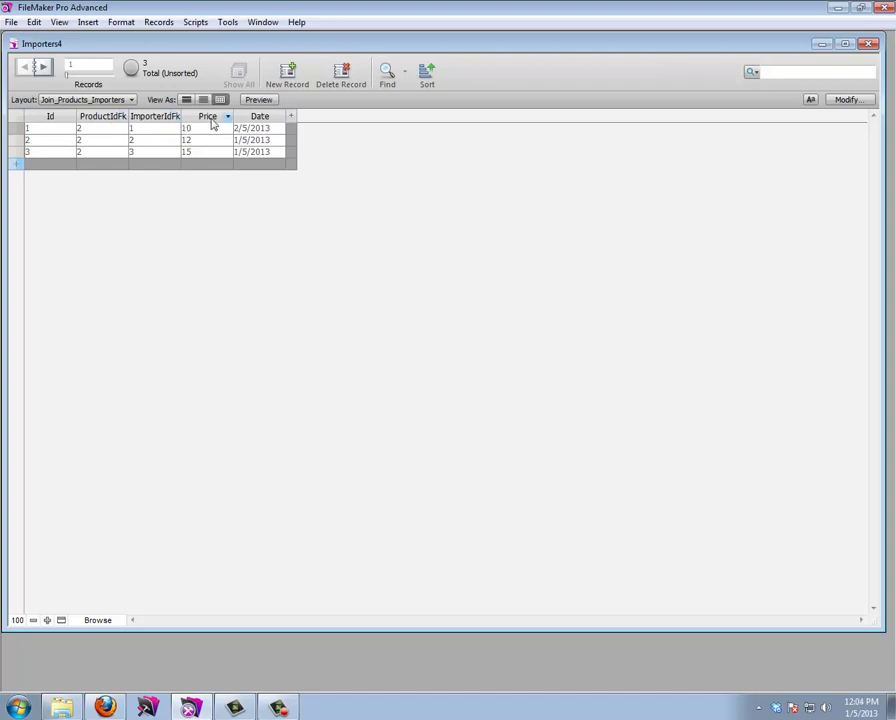
{"action": "left_click", "coordinate": [110, 102]}
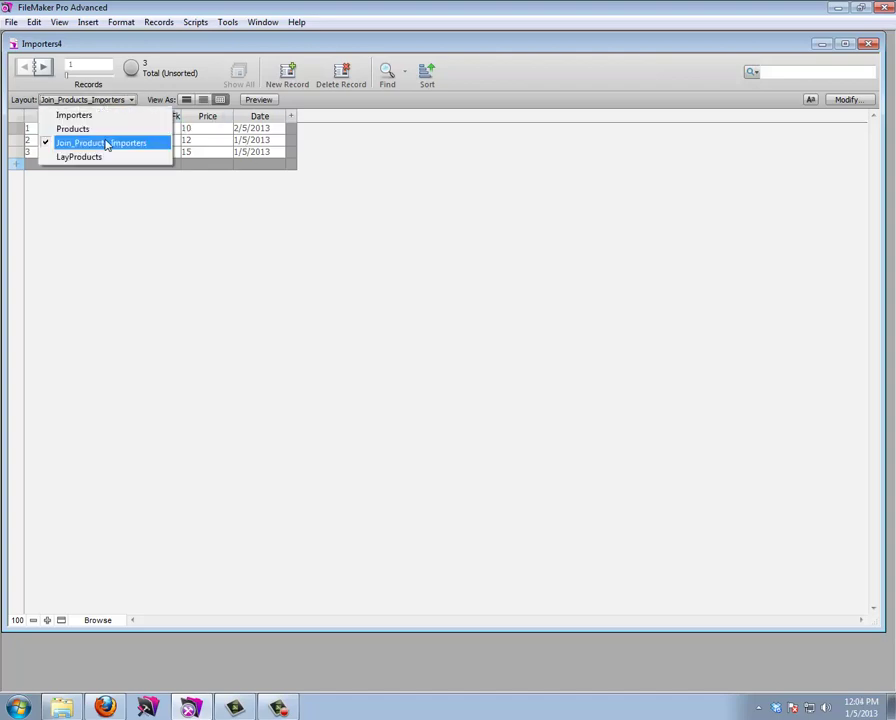
{"action": "left_click", "coordinate": [108, 158]}
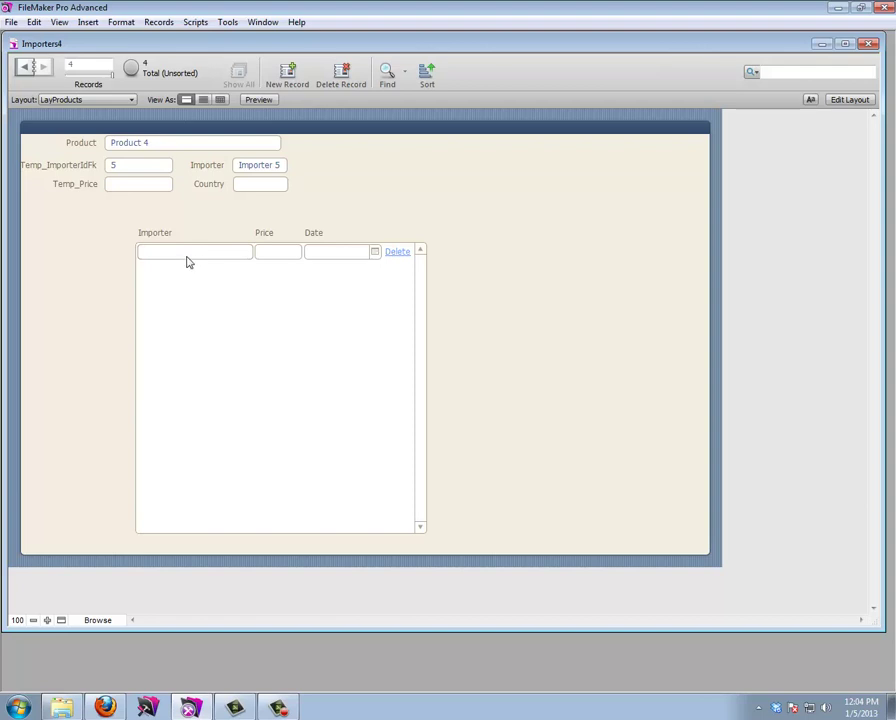
{"action": "left_click", "coordinate": [196, 21]}
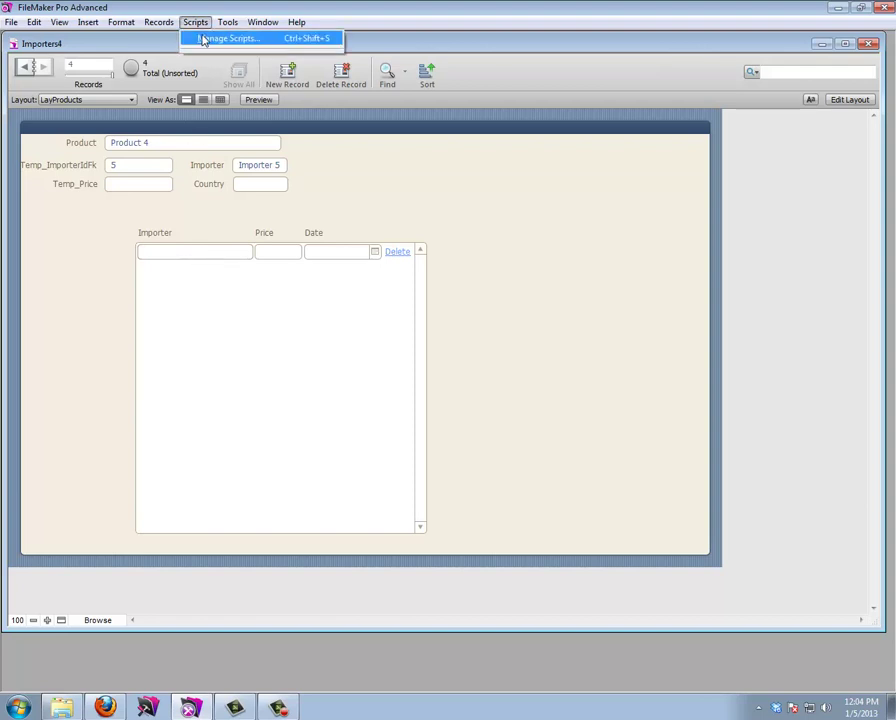
Step: Create a new script named 'Set into Portal'
{"action": "left_click", "coordinate": [202, 37]}
{"action": "left_click", "coordinate": [491, 575]}
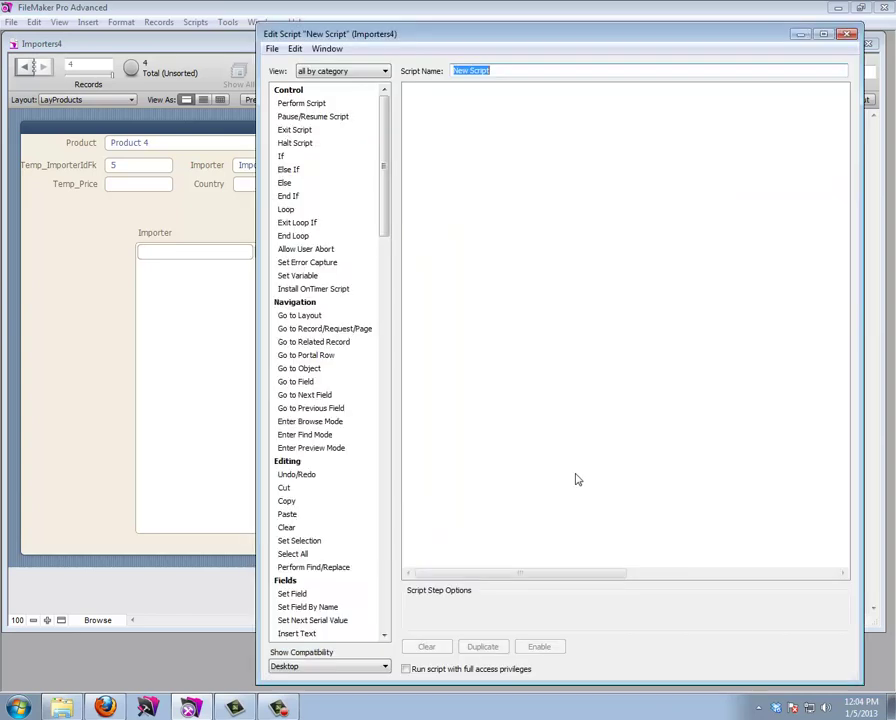
{"action": "type", "text": "Set"}
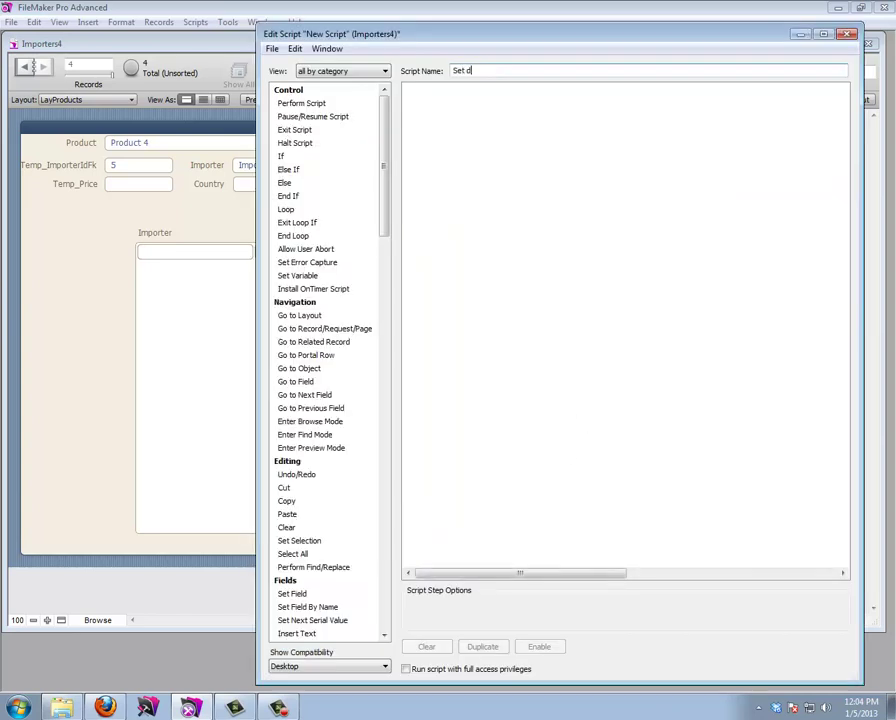
{"action": "type", "text": " into Portal"}
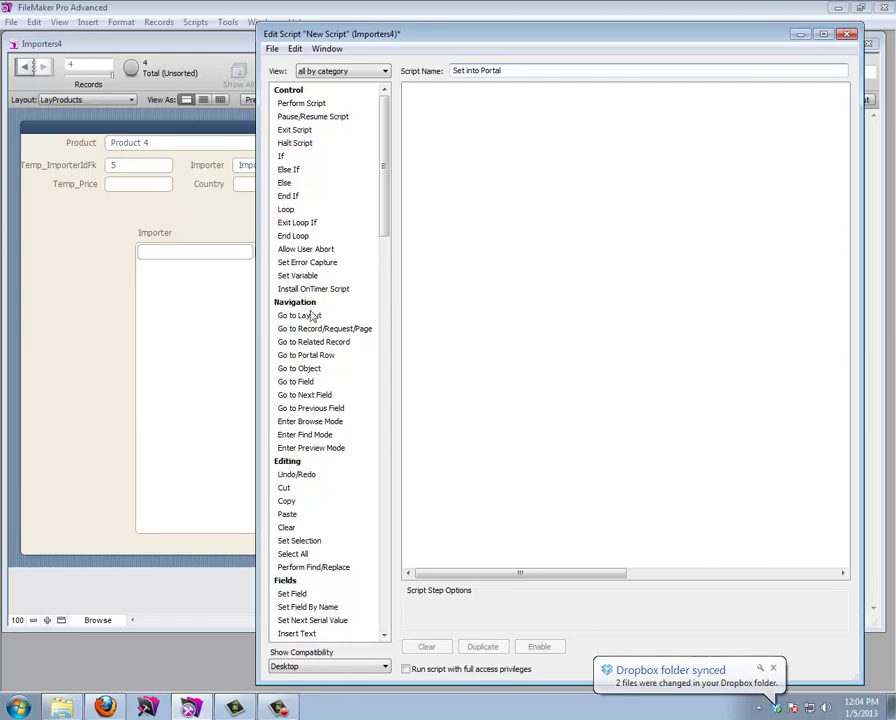
Step: Add a Set Variable step setting $ProductId to Products::Id
{"action": "double_click", "coordinate": [300, 276]}
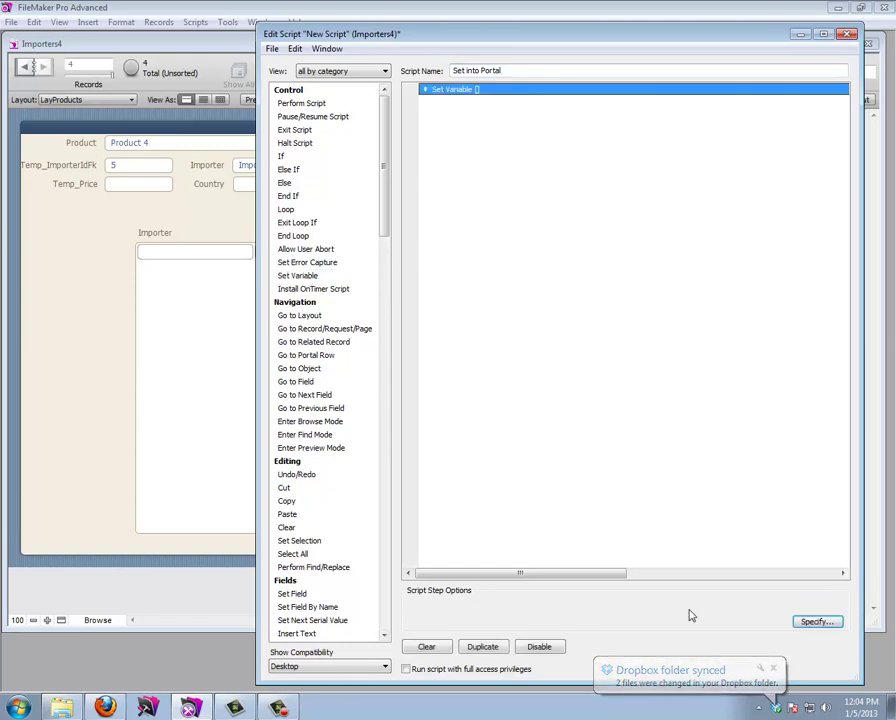
{"action": "left_click", "coordinate": [817, 622]}
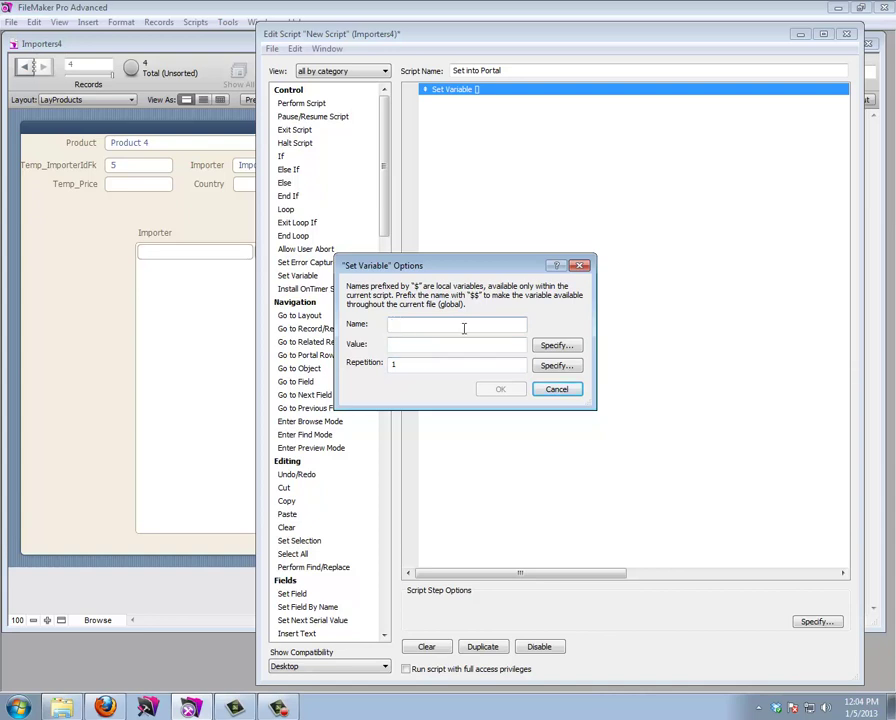
{"action": "left_click", "coordinate": [560, 345]}
{"action": "double_click", "coordinate": [300, 229]}
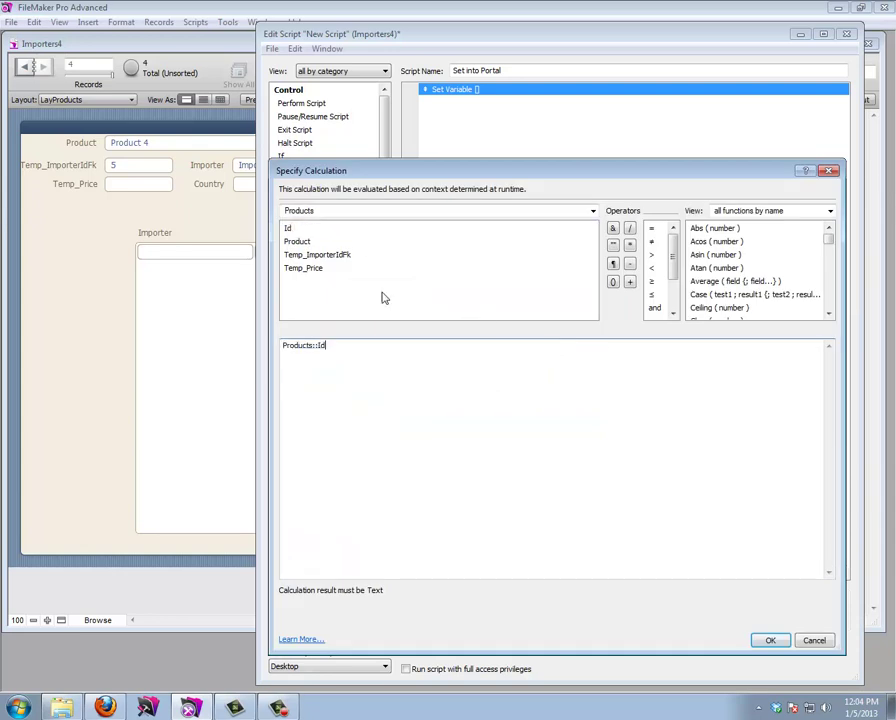
{"action": "left_click", "coordinate": [770, 640]}
{"action": "left_click", "coordinate": [447, 324]}
{"action": "type", "text": "Prod"}
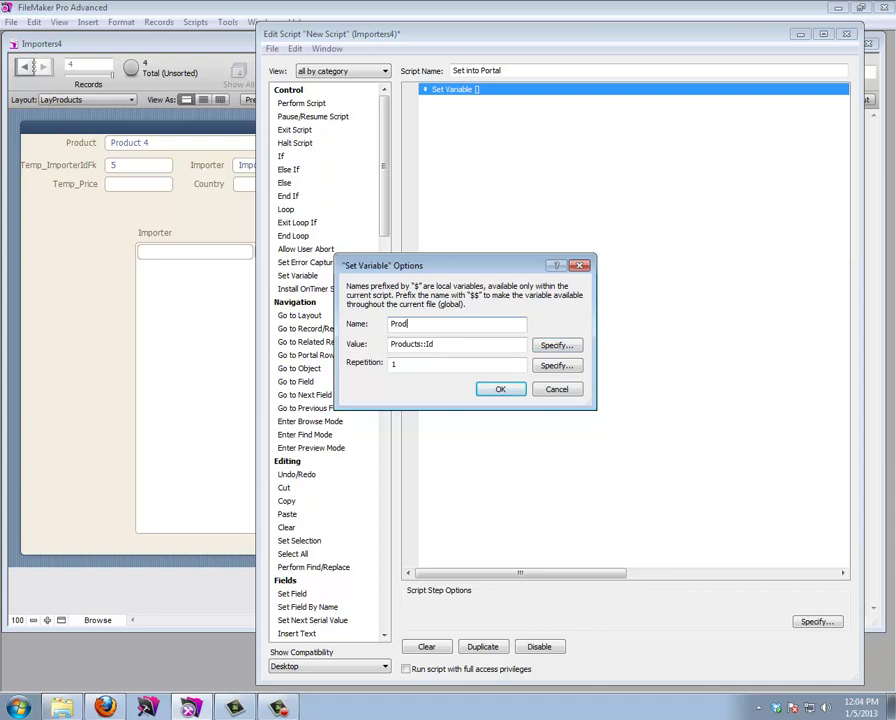
{"action": "type", "text": "uctId"}
{"action": "key", "text": "Home"}
{"action": "type", "text": "$"}
{"action": "key", "text": "Tab"}
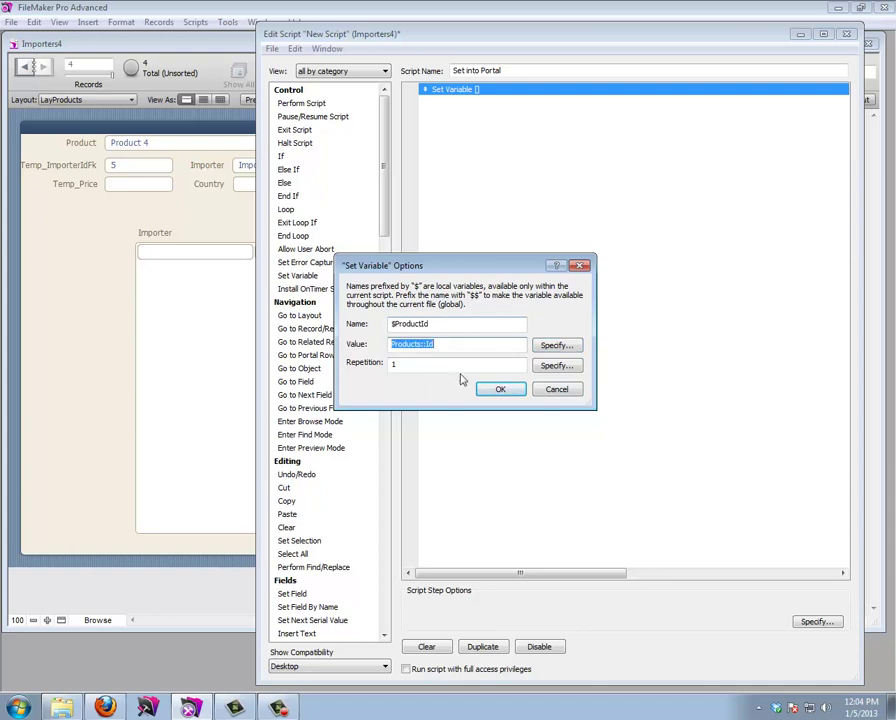
{"action": "left_click", "coordinate": [430, 324]}
{"action": "left_click_drag", "start_coordinate": [430, 324], "coordinate": [391, 324]}
{"action": "left_click", "coordinate": [400, 327]}
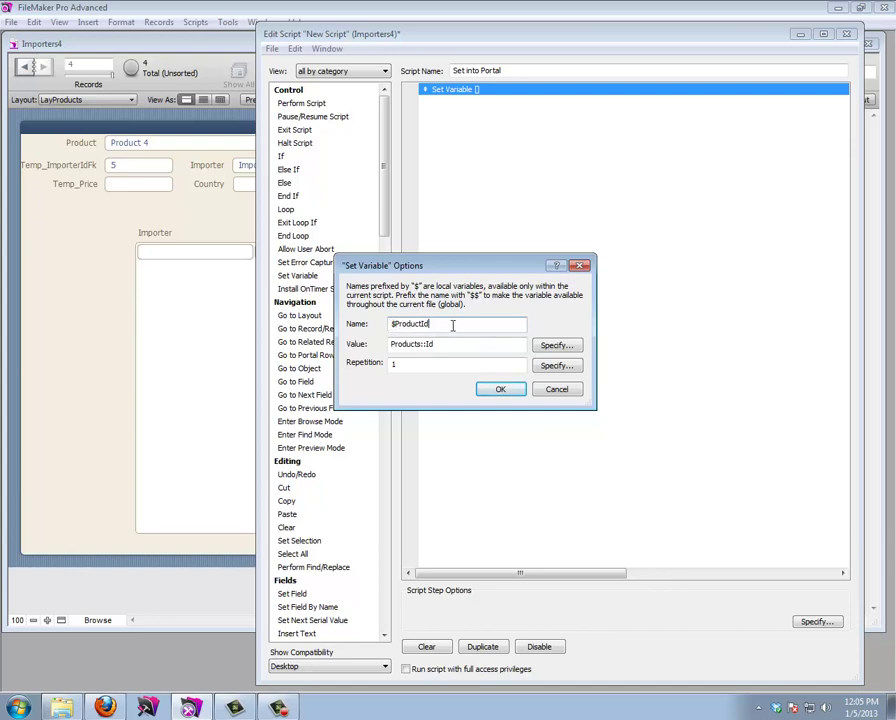
{"action": "left_click", "coordinate": [500, 390]}
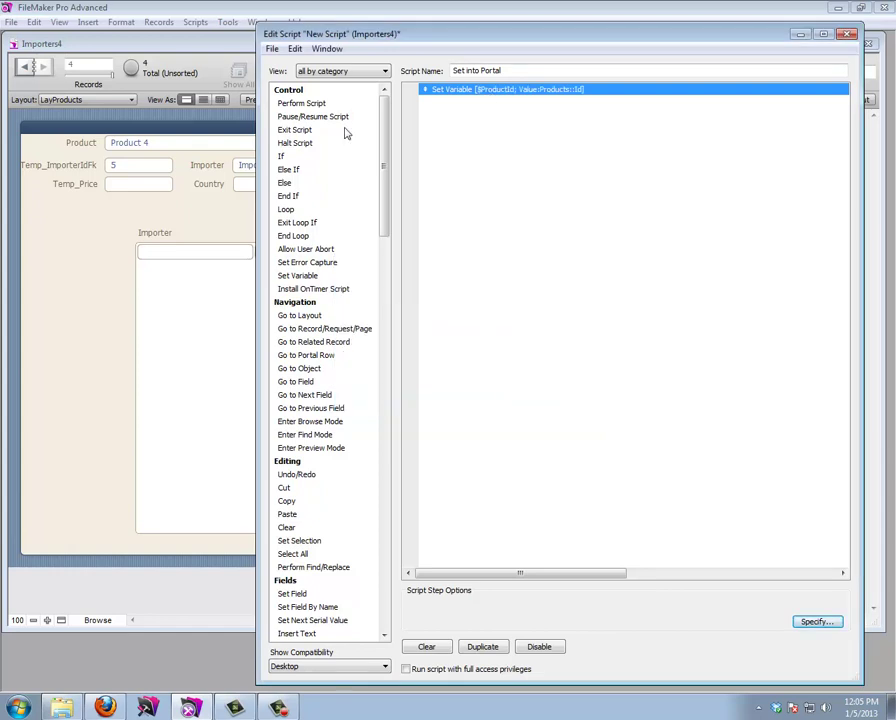
Step: Add a Set Variable step setting $ImporterId to Products::Temp_ImporterIdFk
{"action": "double_click", "coordinate": [292, 276]}
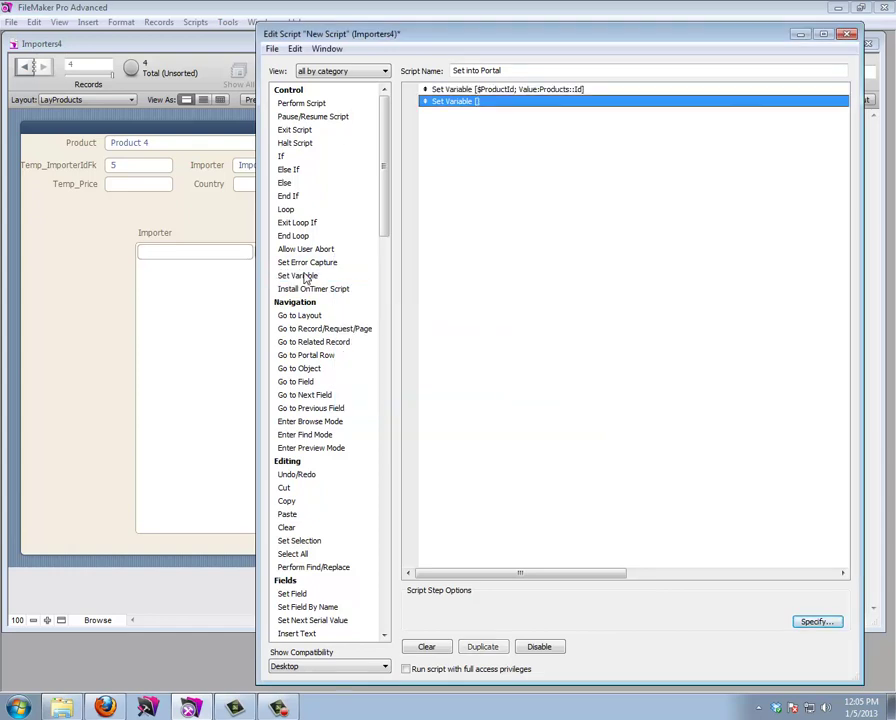
{"action": "left_click", "coordinate": [810, 623]}
{"action": "type", "text": "Im"}
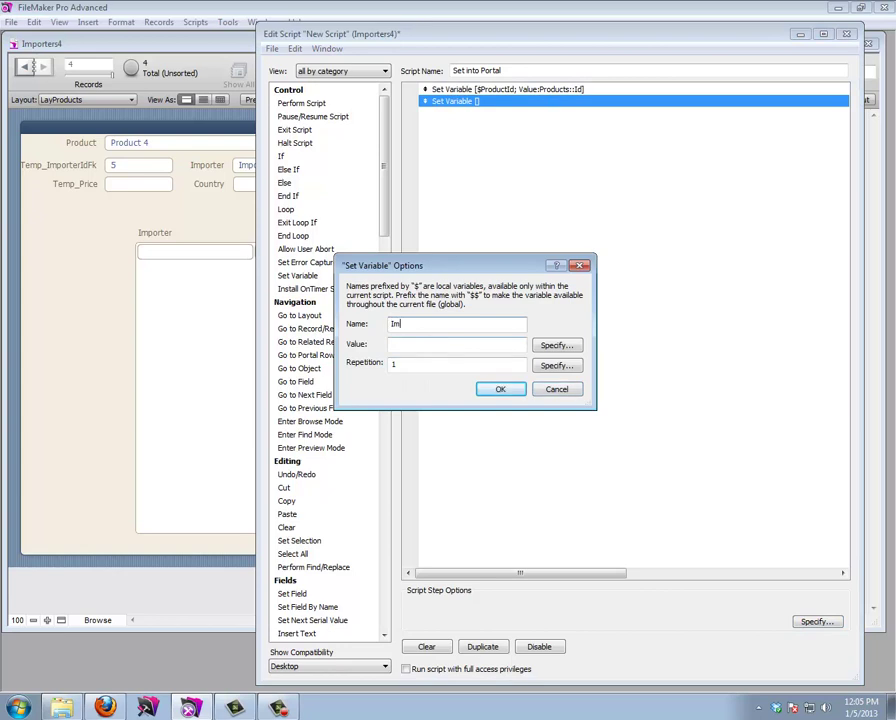
{"action": "type", "text": "$"}
{"action": "key", "text": "Tab"}
{"action": "left_click", "coordinate": [550, 346]}
{"action": "double_click", "coordinate": [320, 256]}
{"action": "left_click", "coordinate": [768, 640]}
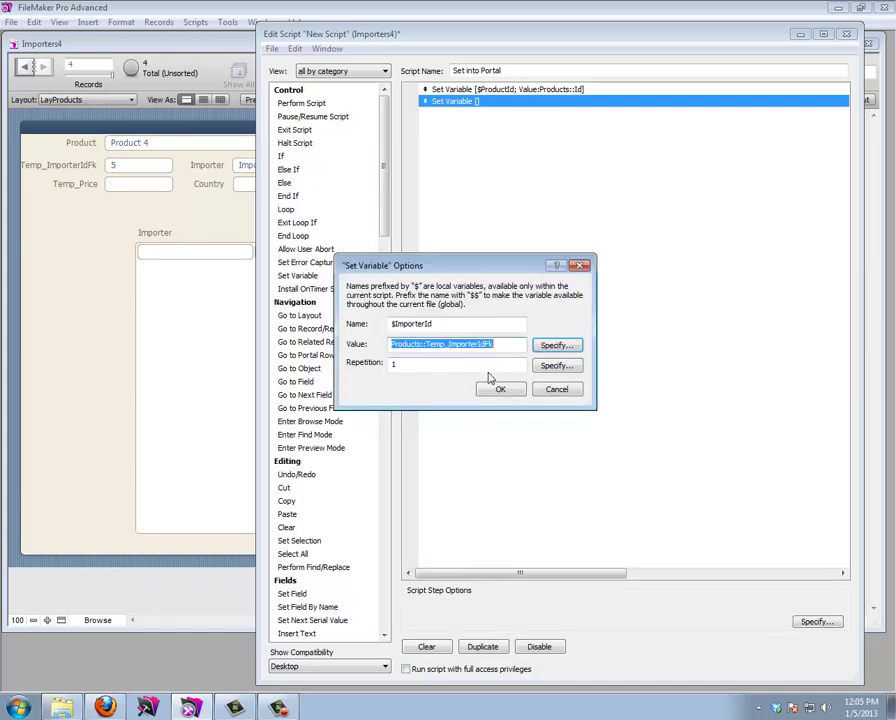
{"action": "left_click", "coordinate": [502, 388]}
Step: Add a Set Variable step setting $Price to Products::Temp_Price
{"action": "double_click", "coordinate": [284, 275]}
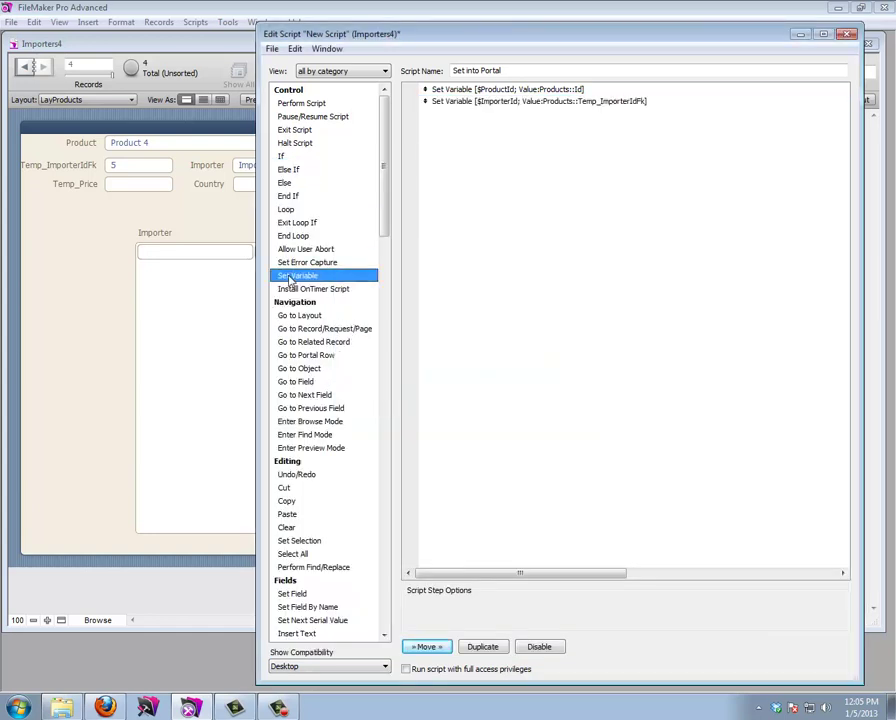
{"action": "left_click", "coordinate": [815, 622]}
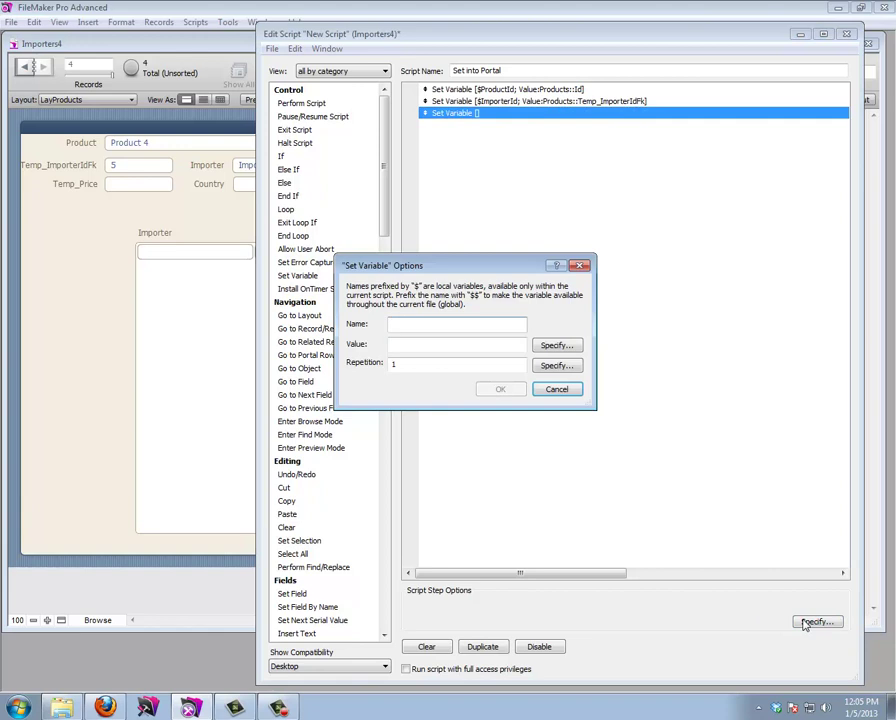
{"action": "type", "text": "Pr"}
{"action": "key", "text": "Tab"}
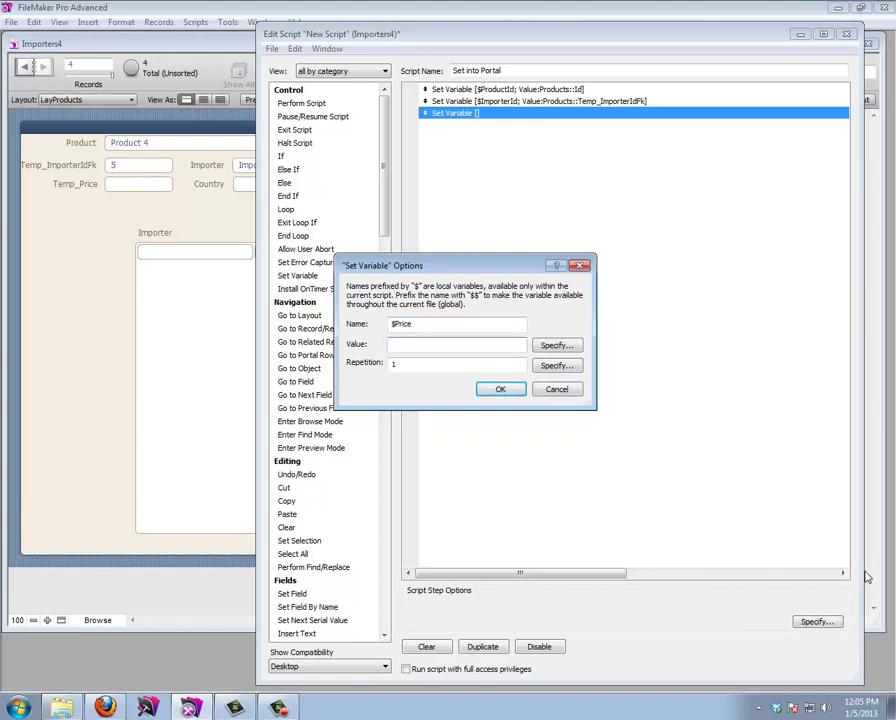
{"action": "left_click", "coordinate": [562, 345]}
{"action": "double_click", "coordinate": [318, 272]}
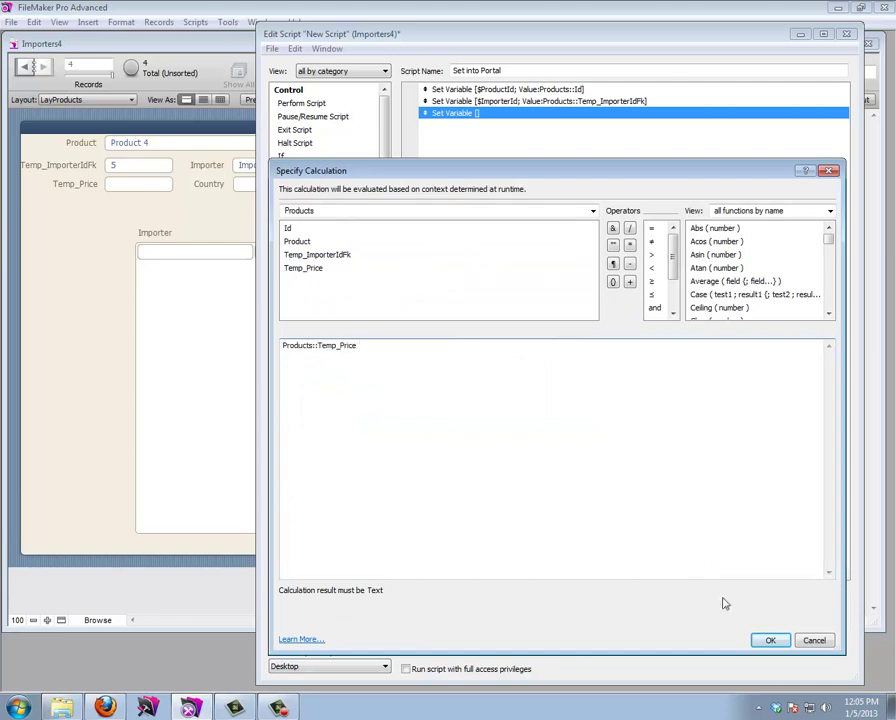
{"action": "left_click", "coordinate": [768, 640]}
{"action": "left_click", "coordinate": [501, 389]}
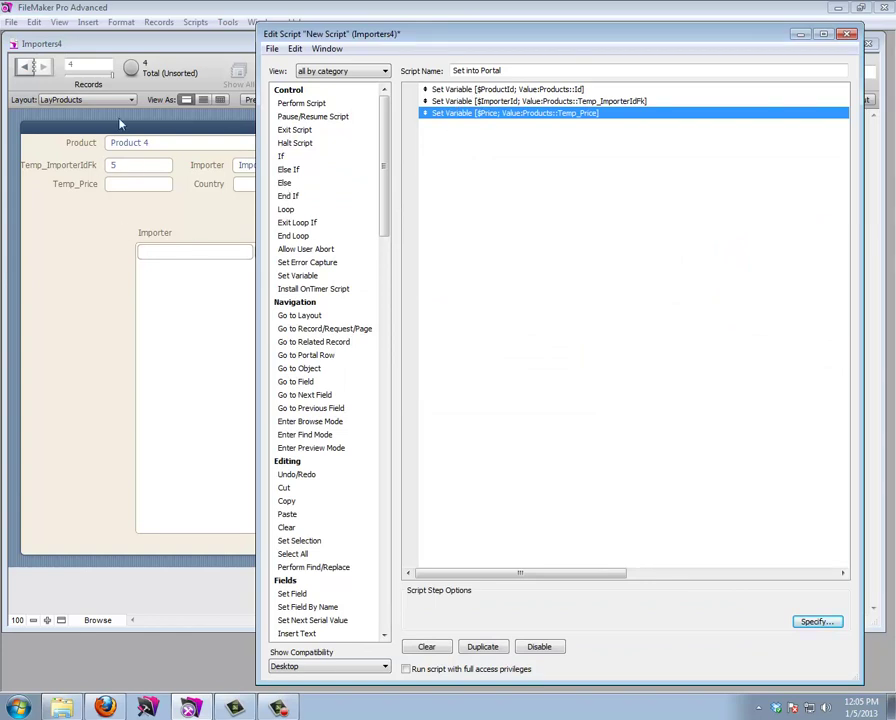
{"action": "left_click", "coordinate": [72, 99]}
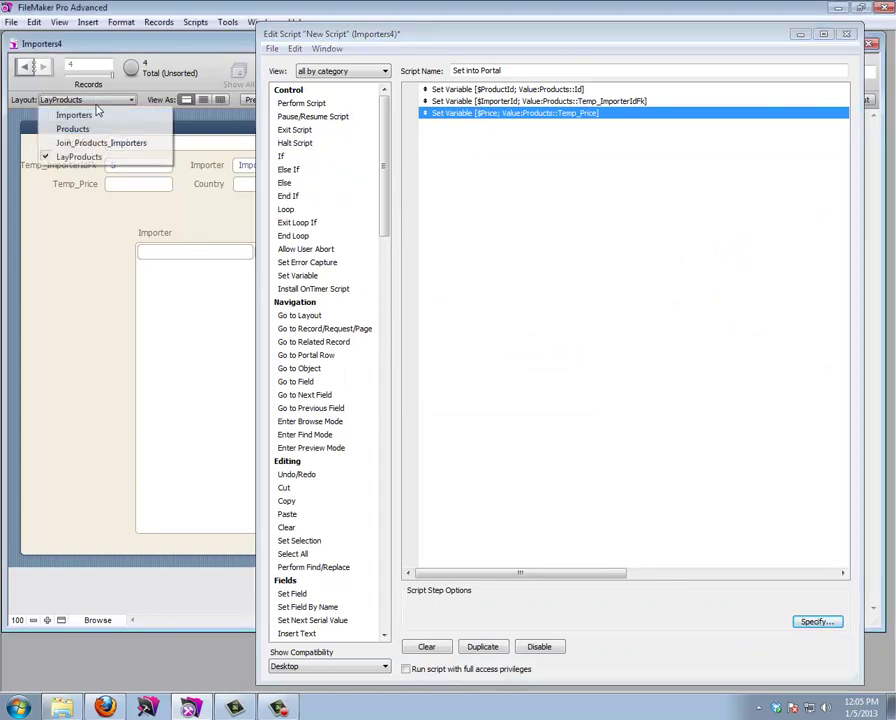
Step: Add Go to Layout [Join_Products_Importers] and New Record/Request steps to the Set into Portal script
{"action": "left_click", "coordinate": [96, 143]}
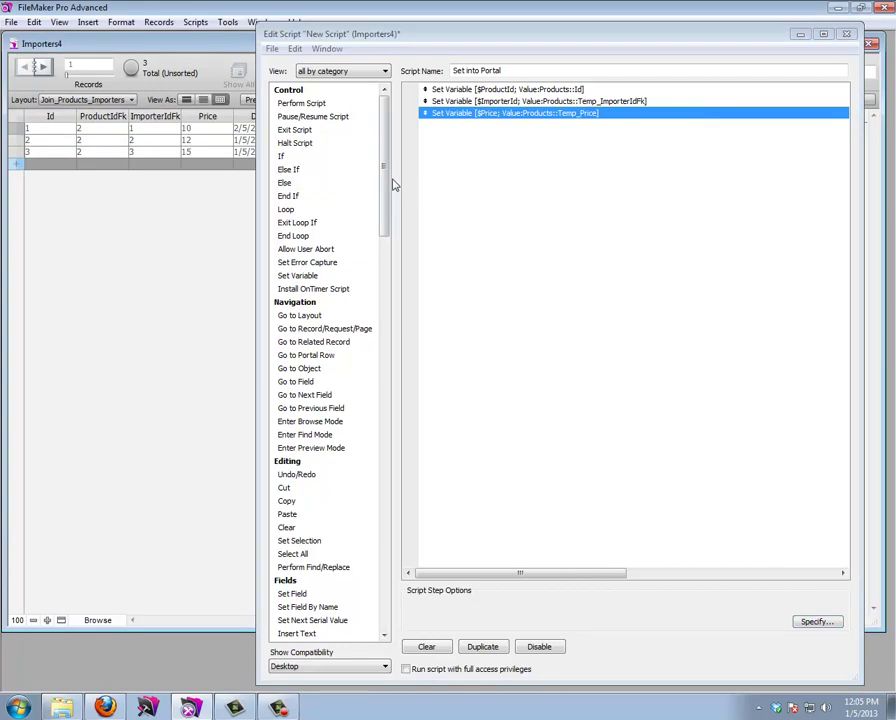
{"action": "double_click", "coordinate": [299, 315]}
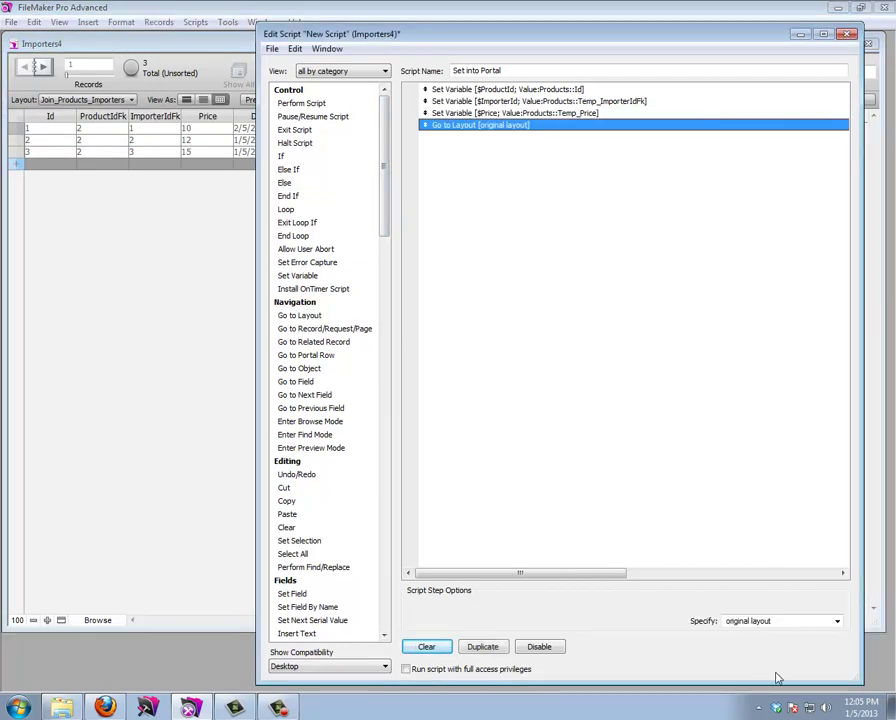
{"action": "left_click", "coordinate": [778, 622]}
{"action": "left_click", "coordinate": [765, 655]}
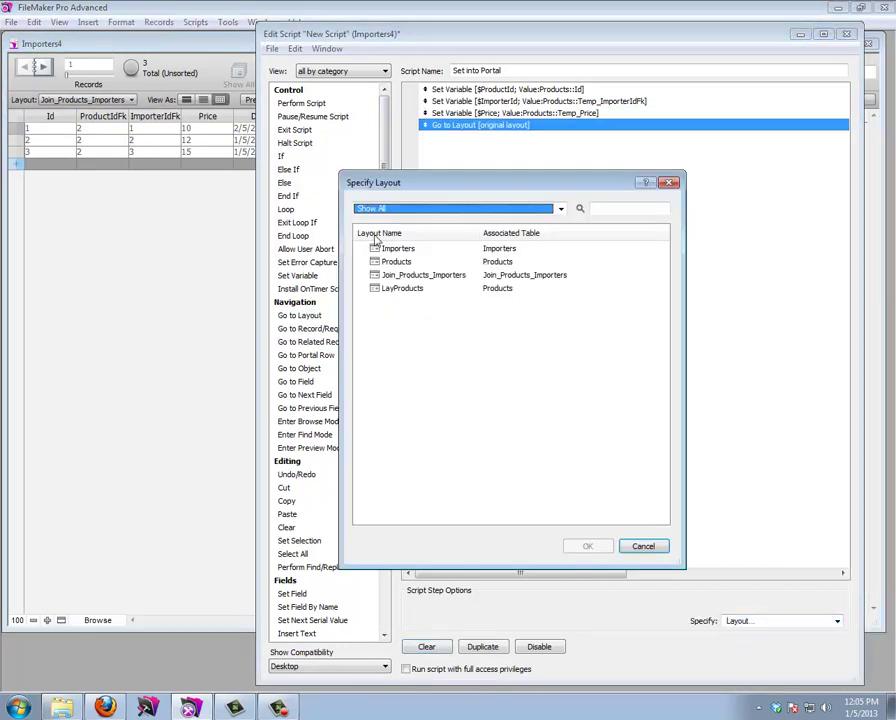
{"action": "double_click", "coordinate": [400, 275]}
{"action": "left_click_drag", "start_coordinate": [391, 211], "coordinate": [407, 362]}
{"action": "double_click", "coordinate": [305, 262]}
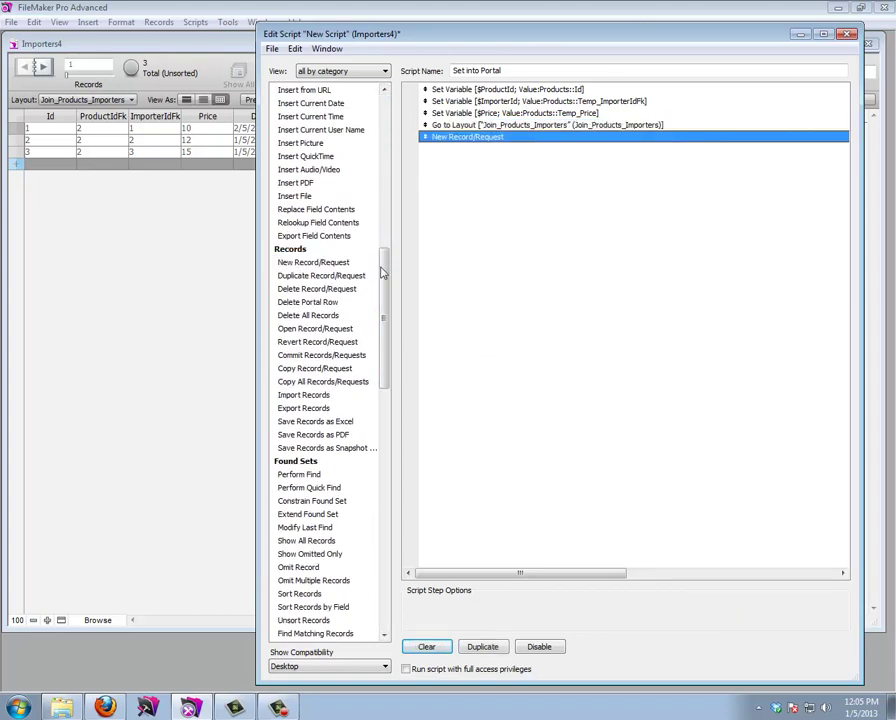
{"action": "left_click_drag", "start_coordinate": [388, 278], "coordinate": [386, 94]}
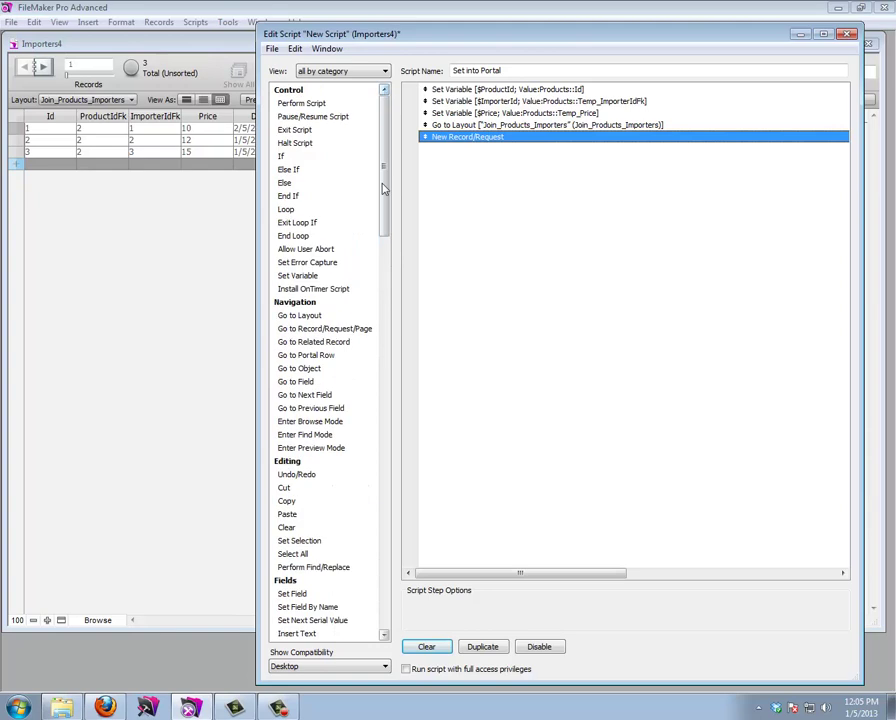
Step: Add a Set Field step that sets ProductIdFk to $ProductId
{"action": "double_click", "coordinate": [292, 593]}
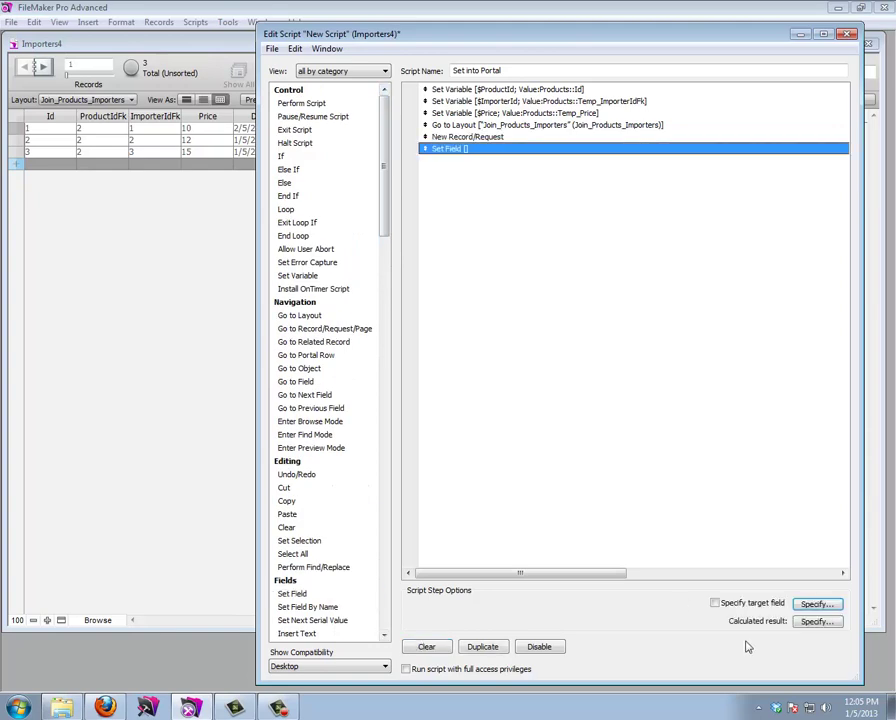
{"action": "left_click", "coordinate": [827, 605]}
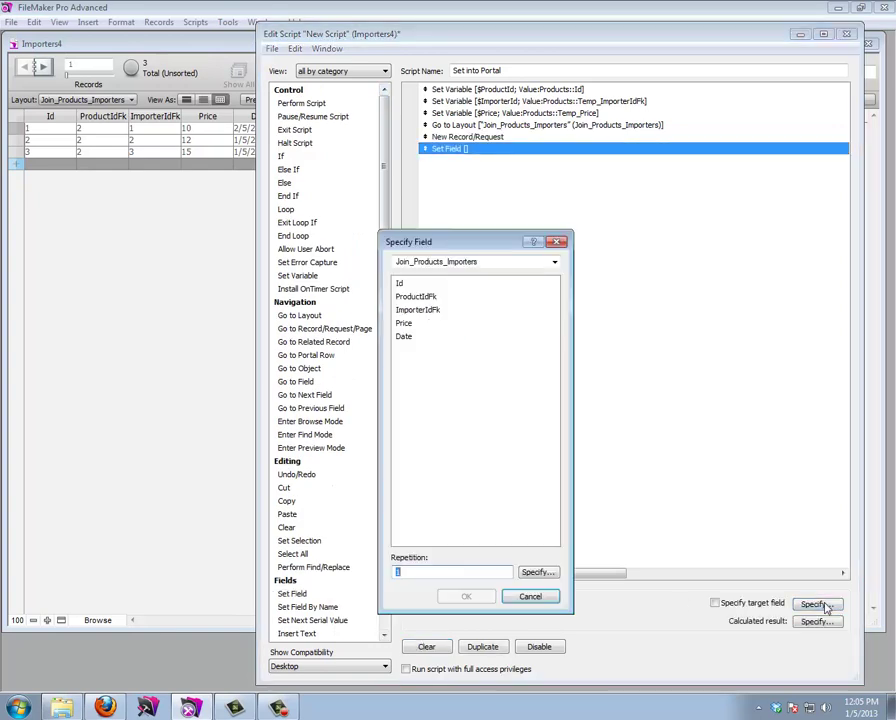
{"action": "double_click", "coordinate": [428, 298]}
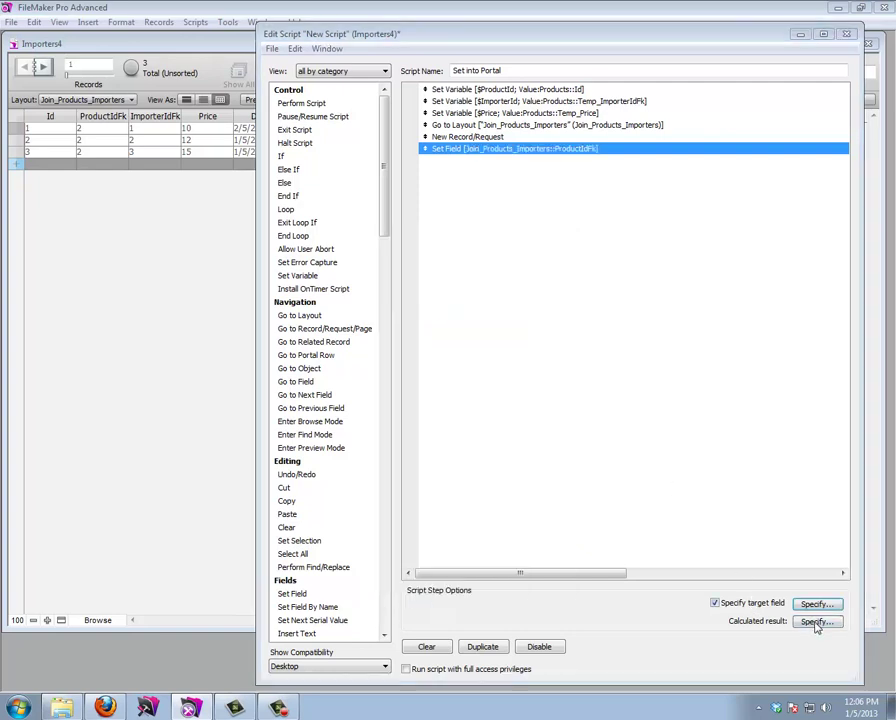
{"action": "left_click", "coordinate": [817, 622]}
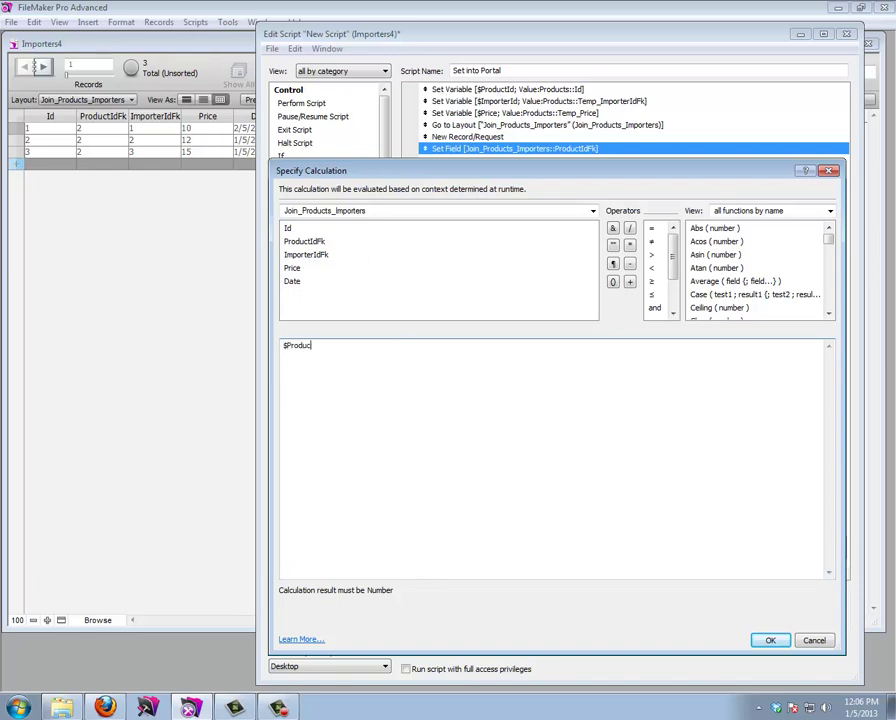
{"action": "type", "text": "$ProductId"}
{"action": "key", "text": "Return"}
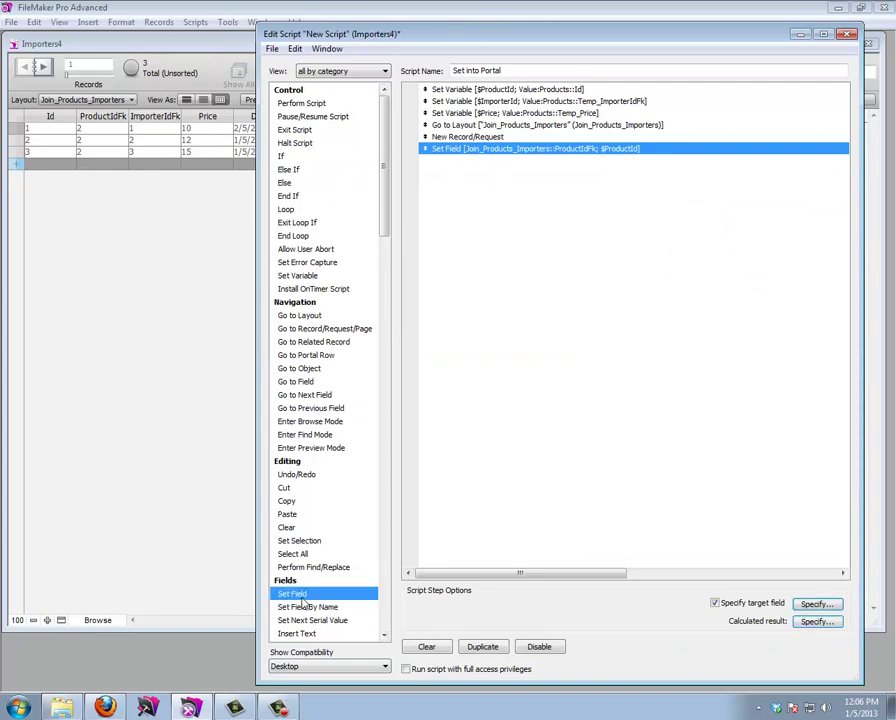
Step: Add a second Set Field step that sets ImporterIdFk to $ImporterId
{"action": "double_click", "coordinate": [293, 594]}
{"action": "left_click", "coordinate": [816, 603]}
{"action": "left_click", "coordinate": [430, 310]}
{"action": "key", "text": "Return"}
{"action": "left_click", "coordinate": [817, 622]}
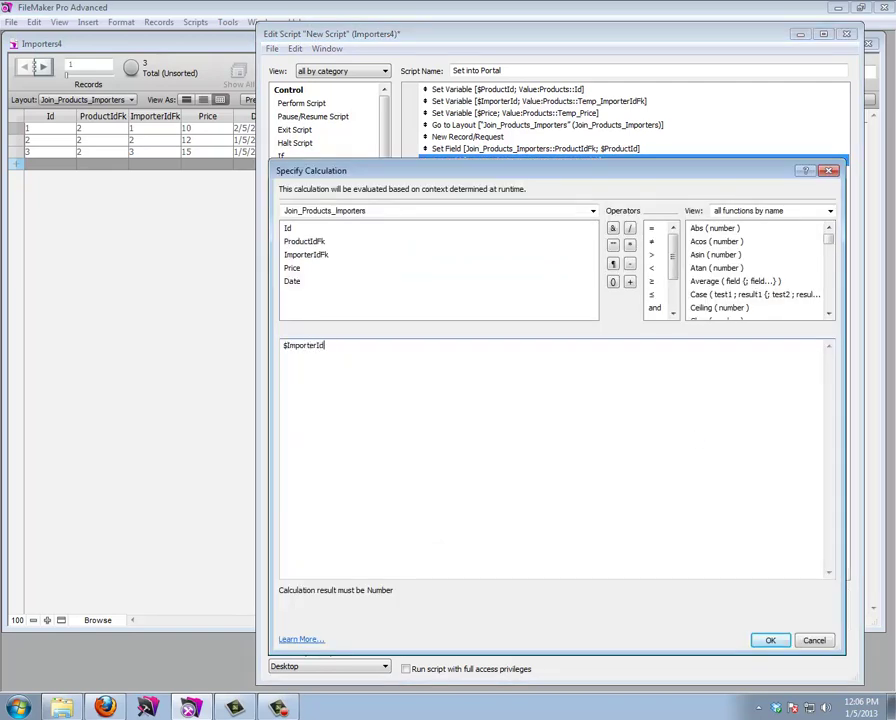
{"action": "type", "text": "$ImporterId"}
{"action": "key", "text": "Return"}
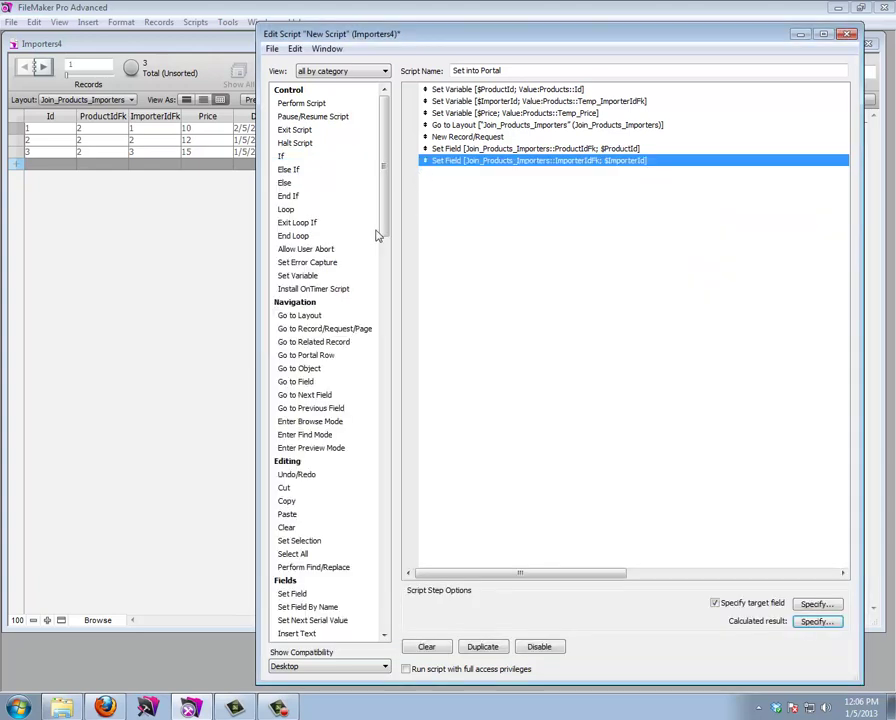
Step: Set Join_Products_Importers::Price to $Price, add Go to Layout [original layout], and close the script
{"action": "double_click", "coordinate": [292, 594]}
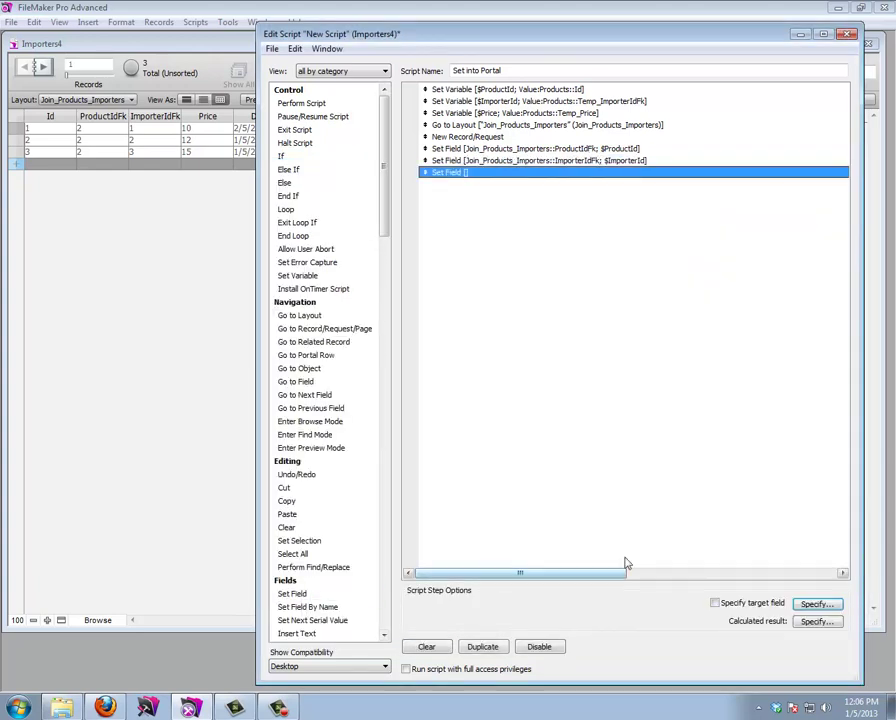
{"action": "double_click", "coordinate": [478, 113]}
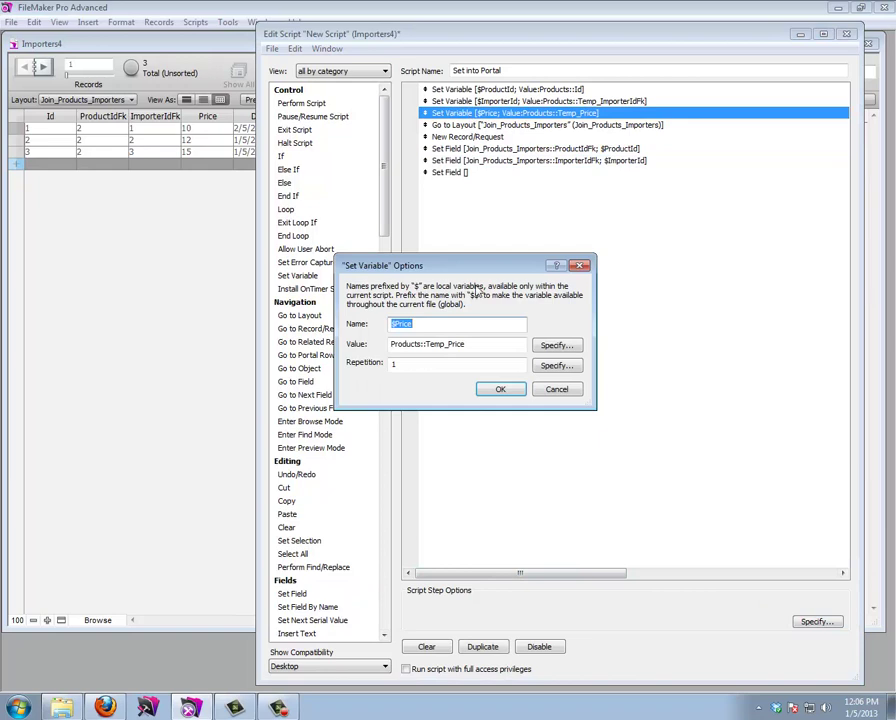
{"action": "left_click", "coordinate": [500, 389]}
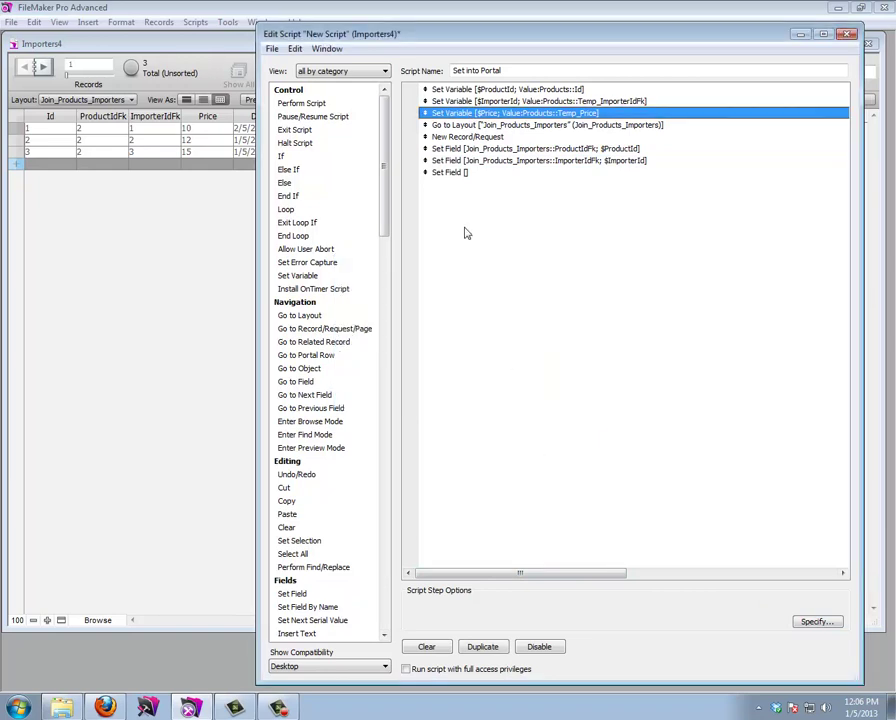
{"action": "double_click", "coordinate": [450, 174]}
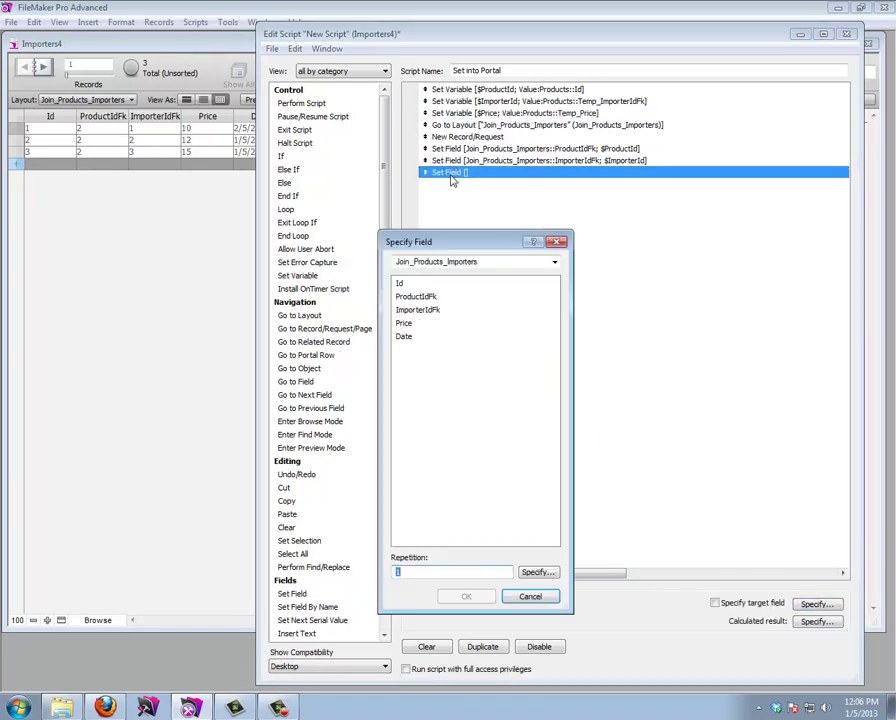
{"action": "left_click", "coordinate": [437, 324]}
{"action": "left_click", "coordinate": [466, 596]}
{"action": "left_click", "coordinate": [815, 622]}
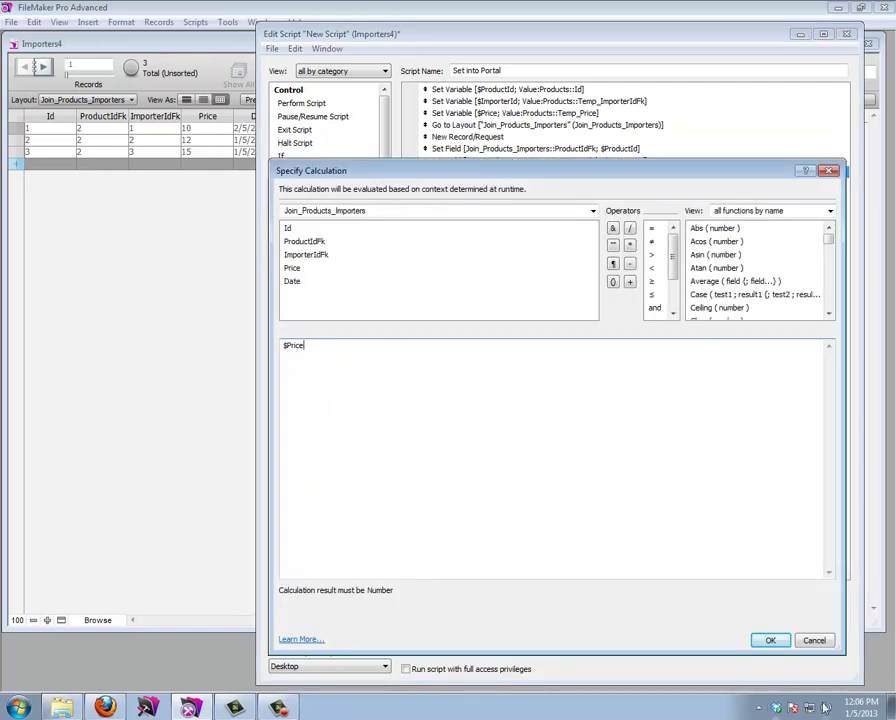
{"action": "left_click", "coordinate": [770, 640]}
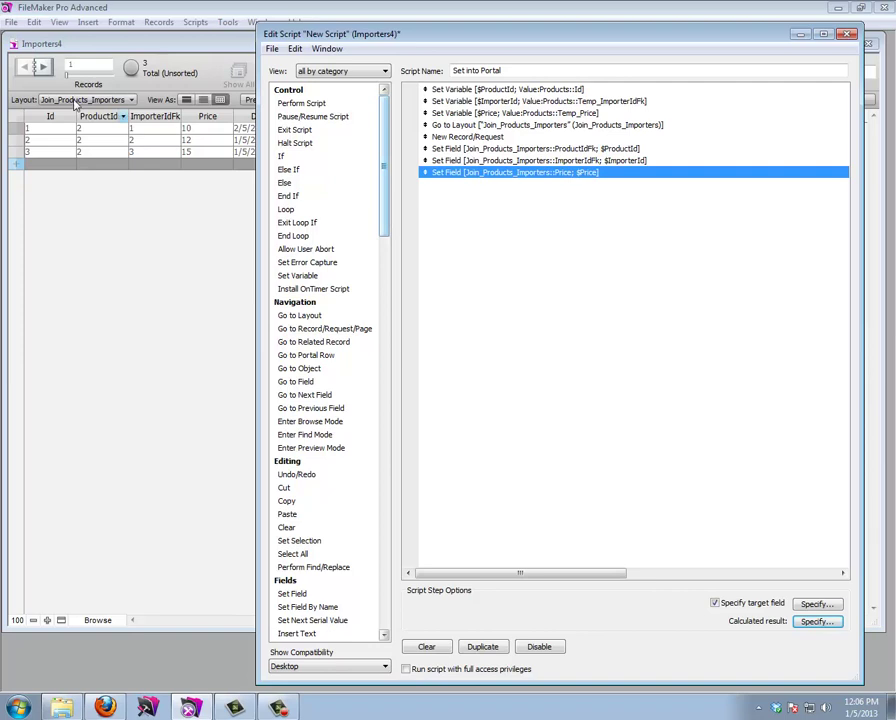
{"action": "double_click", "coordinate": [299, 315]}
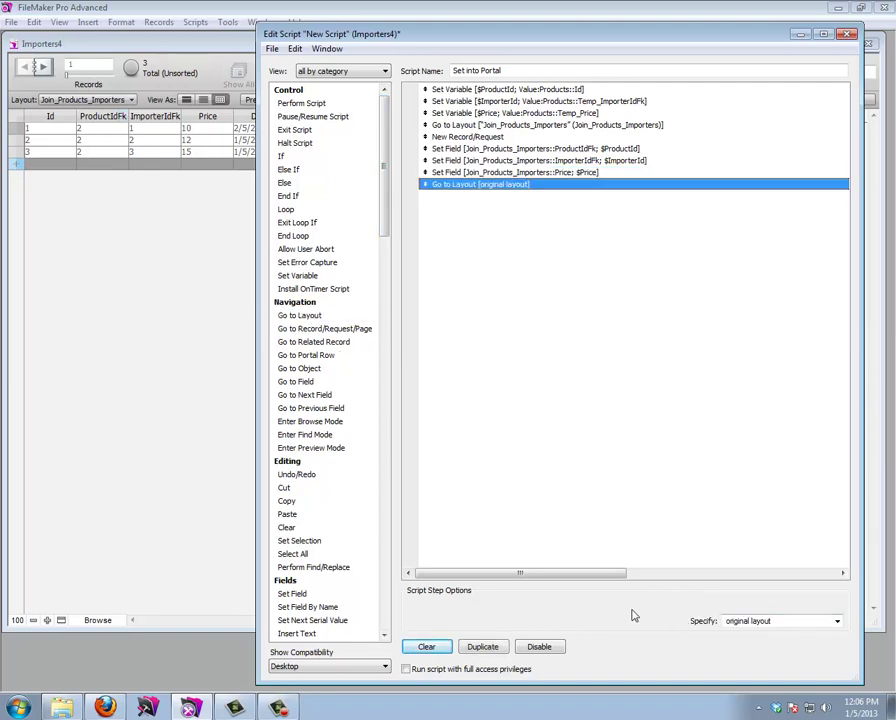
{"action": "left_click", "coordinate": [847, 34]}
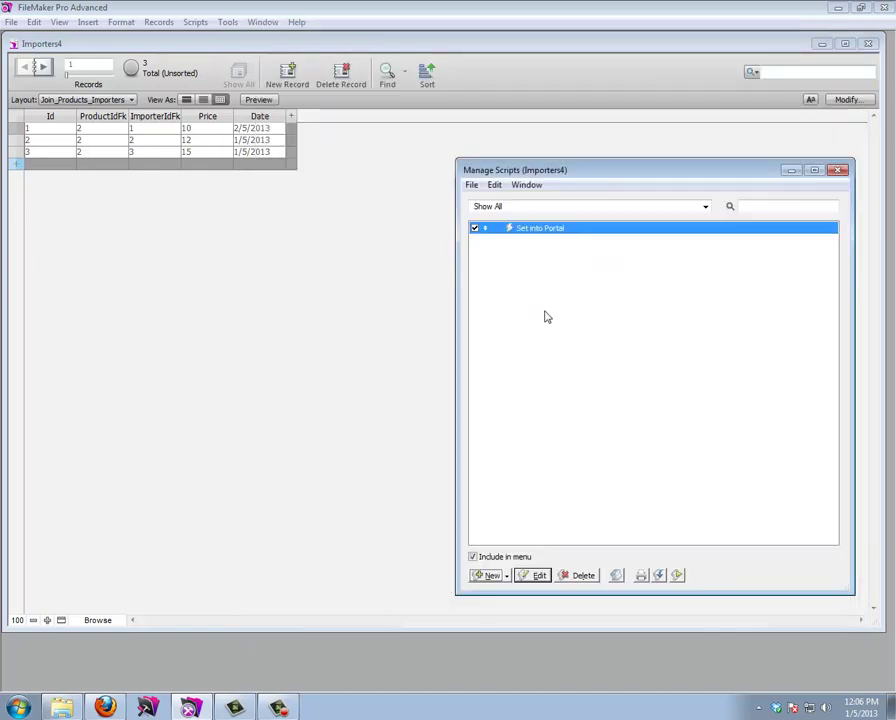
Step: On LayProducts, enter 45 in Temp_Price and run Set into Portal to add an Importer 5 row at $45
{"action": "left_click", "coordinate": [82, 100]}
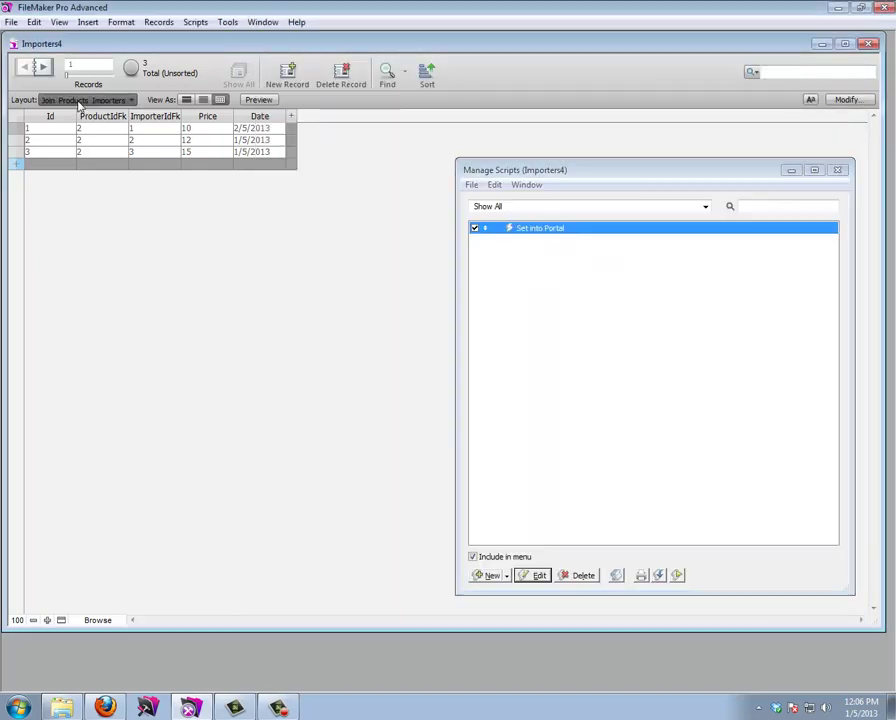
{"action": "left_click", "coordinate": [90, 158]}
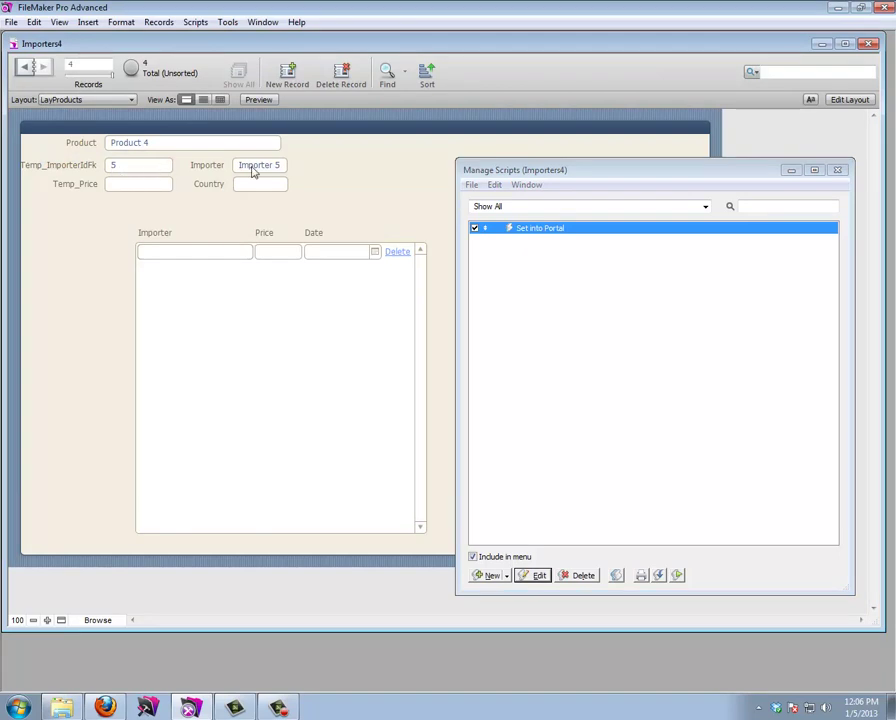
{"action": "left_click", "coordinate": [129, 183]}
{"action": "type", "text": "45"}
{"action": "key", "text": "Return"}
{"action": "left_click", "coordinate": [678, 576]}
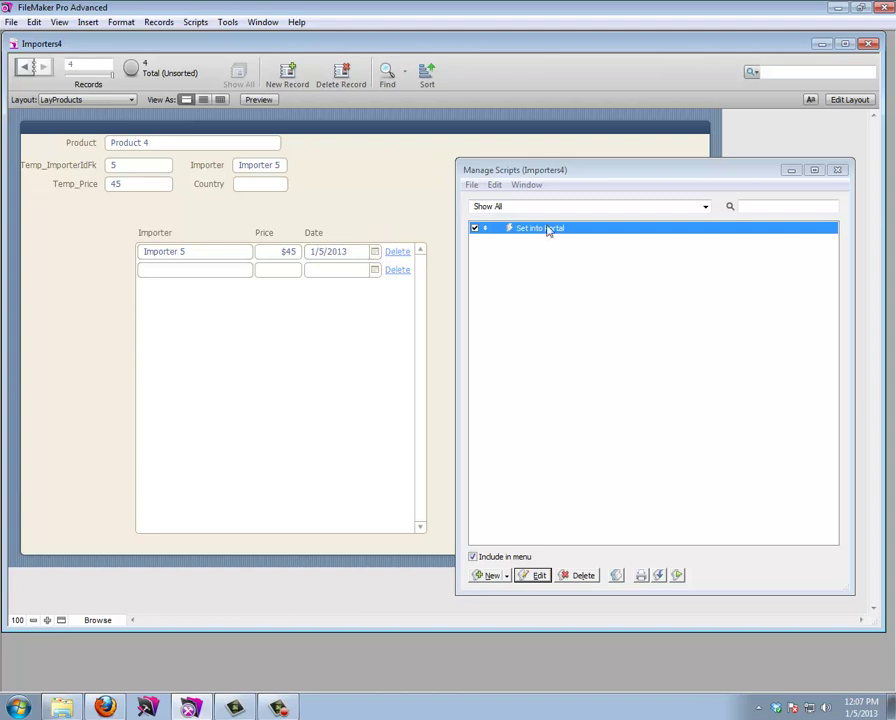
{"action": "left_click", "coordinate": [837, 170]}
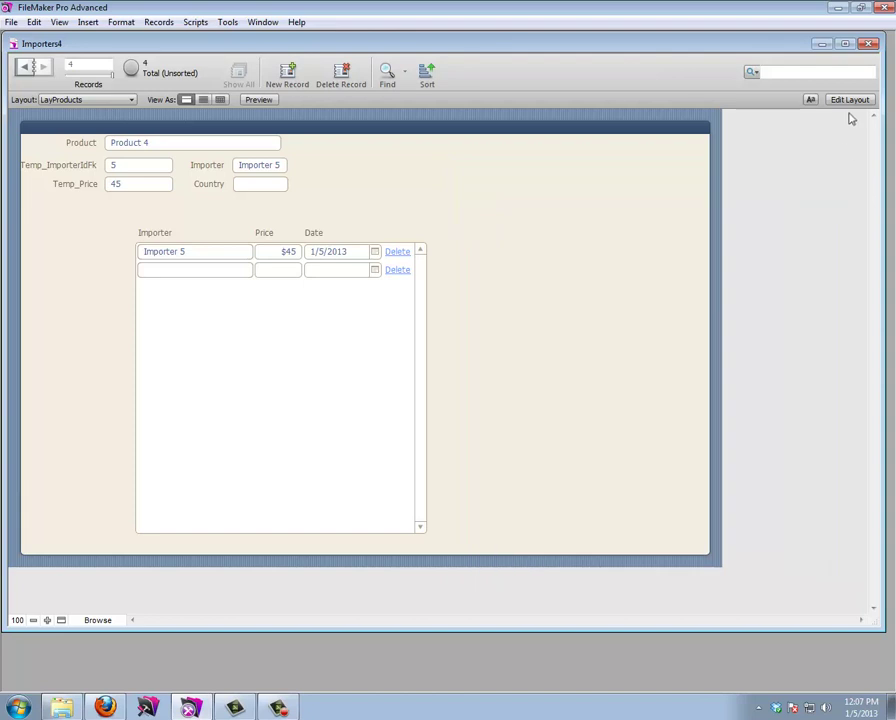
{"action": "left_click", "coordinate": [850, 100]}
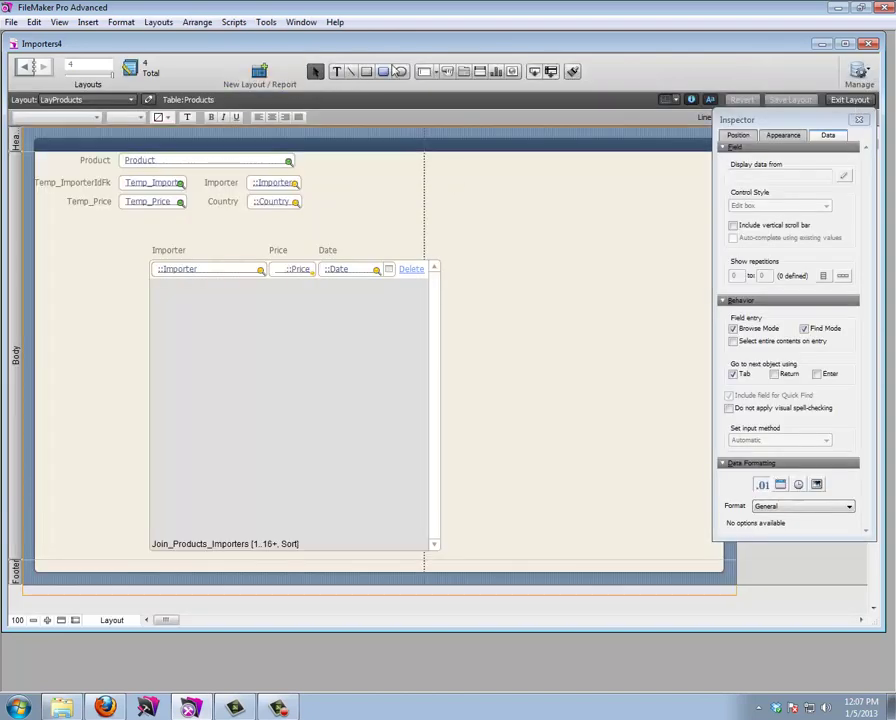
Step: Draw a button beside the importer fields labelled 'Set into Portal' that performs the Set into Portal script
{"action": "left_click", "coordinate": [450, 72]}
{"action": "left_click_drag", "start_coordinate": [340, 174], "coordinate": [438, 199]}
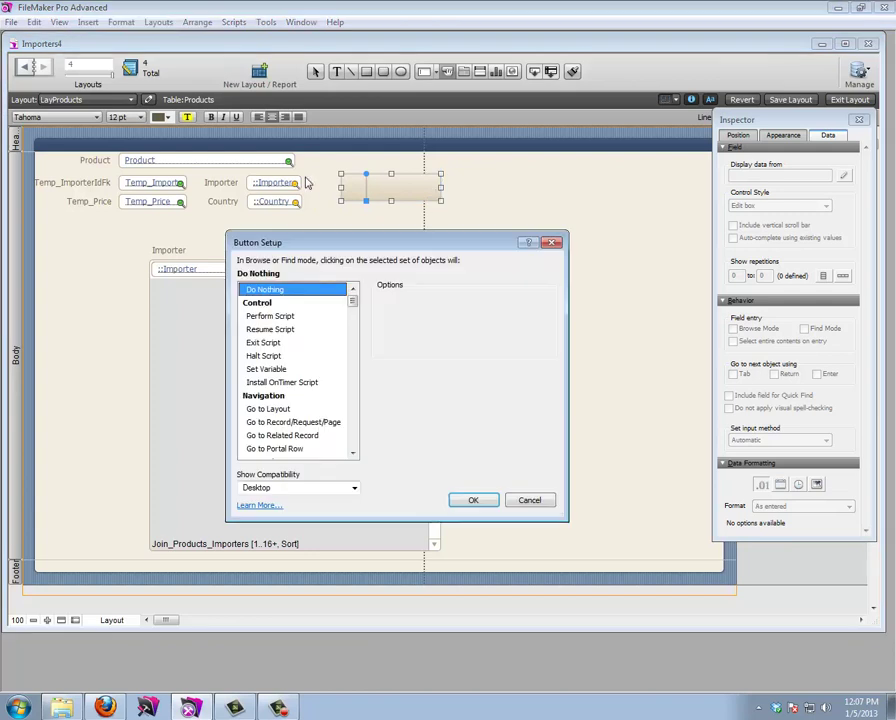
{"action": "left_click", "coordinate": [282, 316]}
{"action": "left_click", "coordinate": [520, 346]}
{"action": "left_click", "coordinate": [466, 174]}
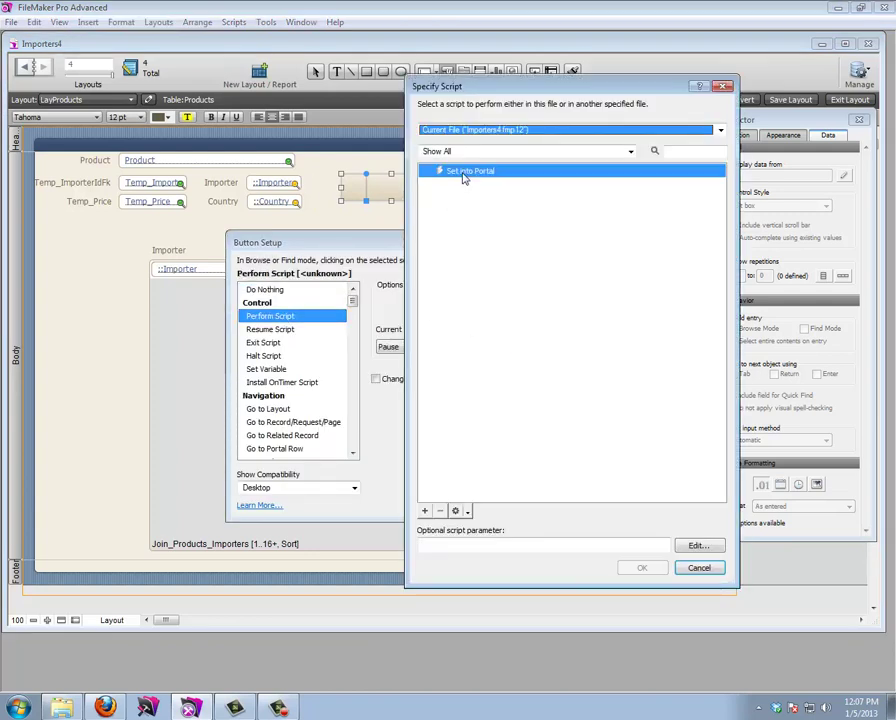
{"action": "left_click", "coordinate": [643, 568]}
{"action": "left_click", "coordinate": [474, 500]}
{"action": "type", "text": "Set into Portal"}
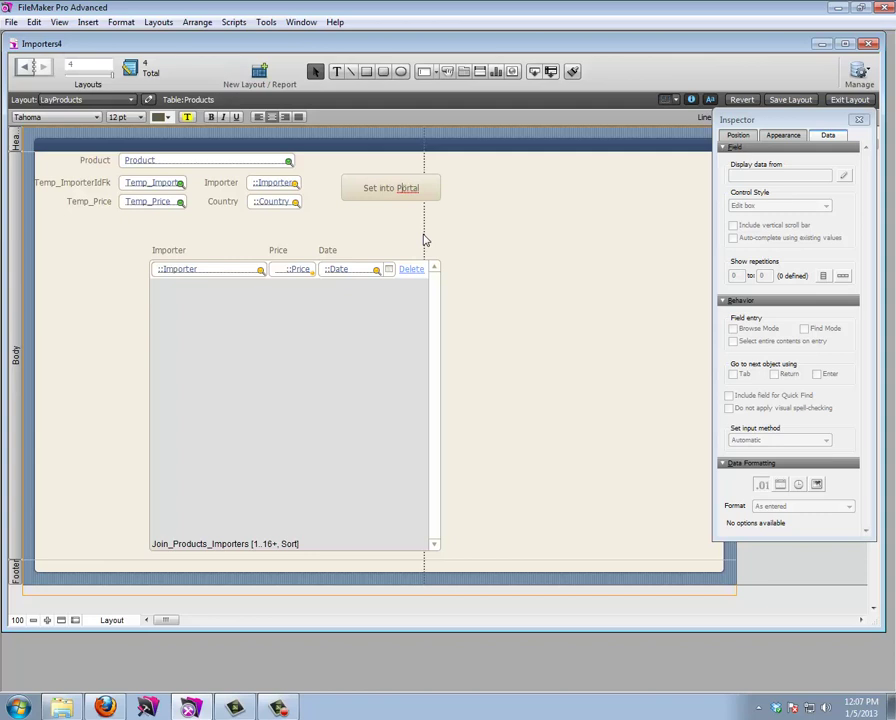
{"action": "key", "text": "Escape"}
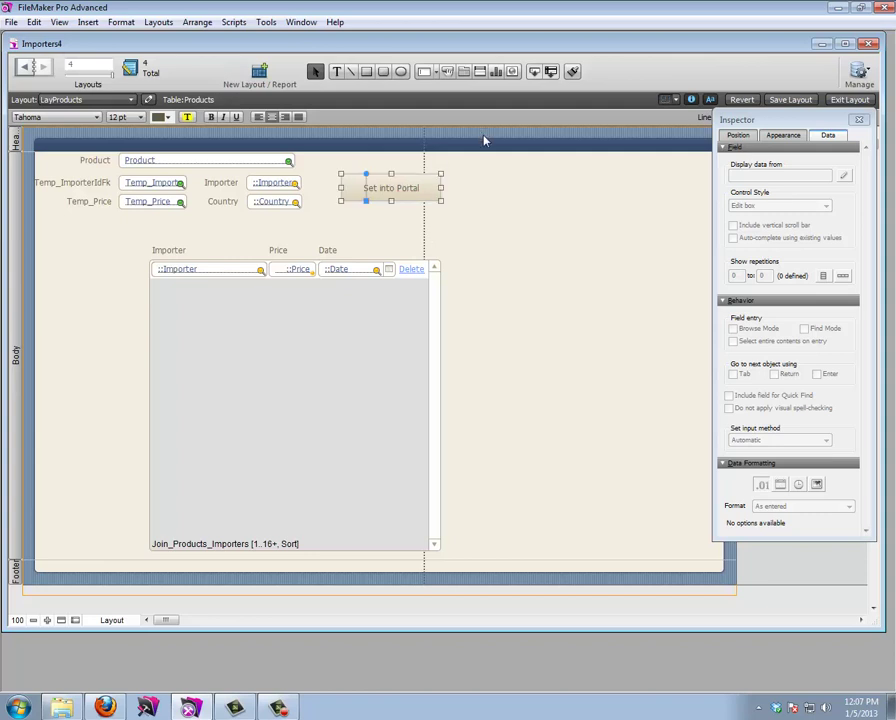
Step: Enable the hand cursor on the button, exit Layout mode, and run the button
{"action": "right_click", "coordinate": [399, 185]}
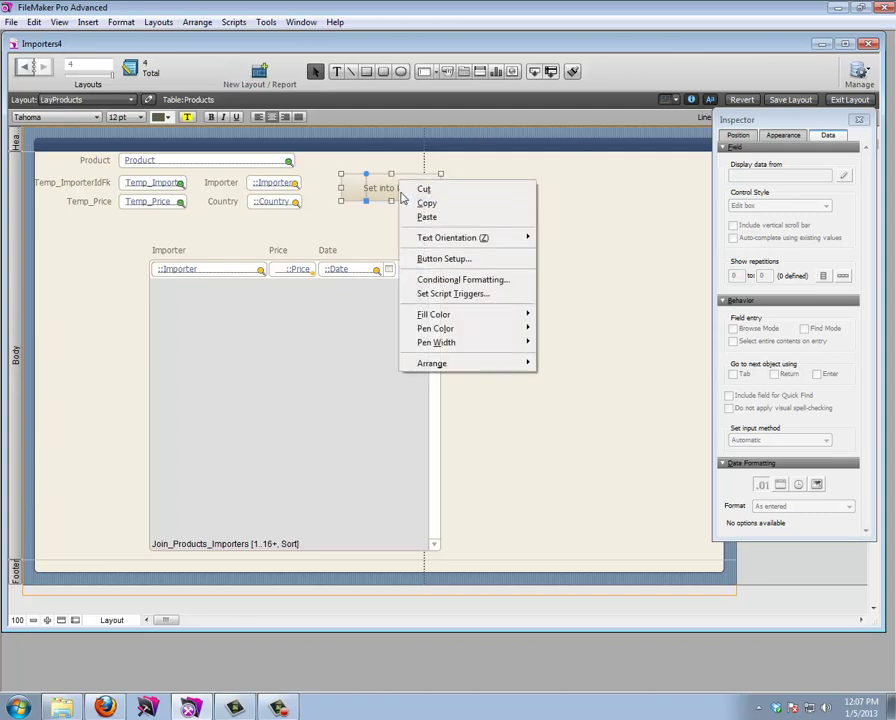
{"action": "left_click", "coordinate": [444, 258]}
{"action": "left_click", "coordinate": [375, 378]}
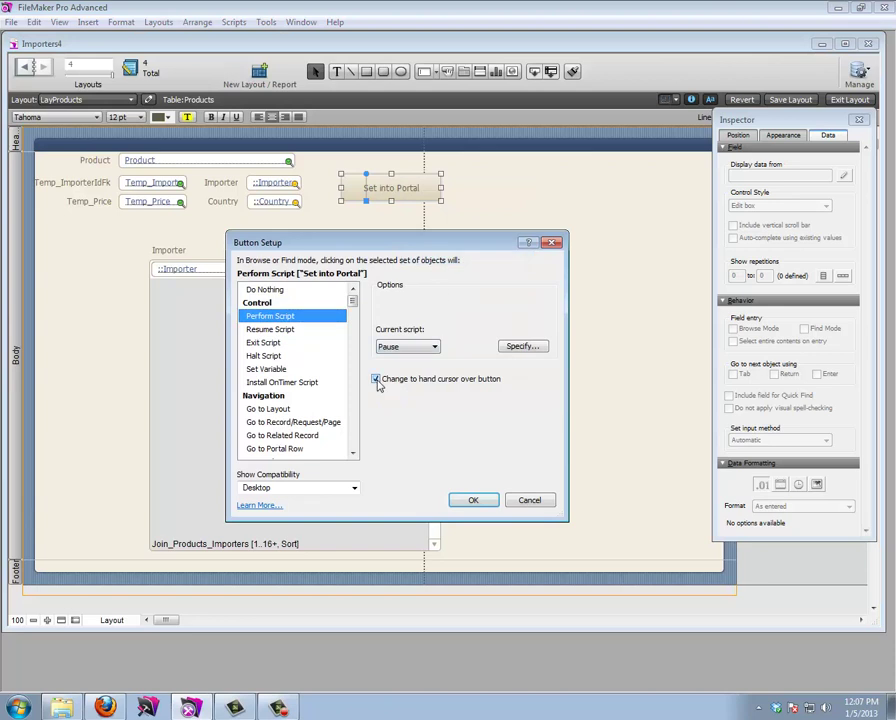
{"action": "left_click", "coordinate": [473, 500]}
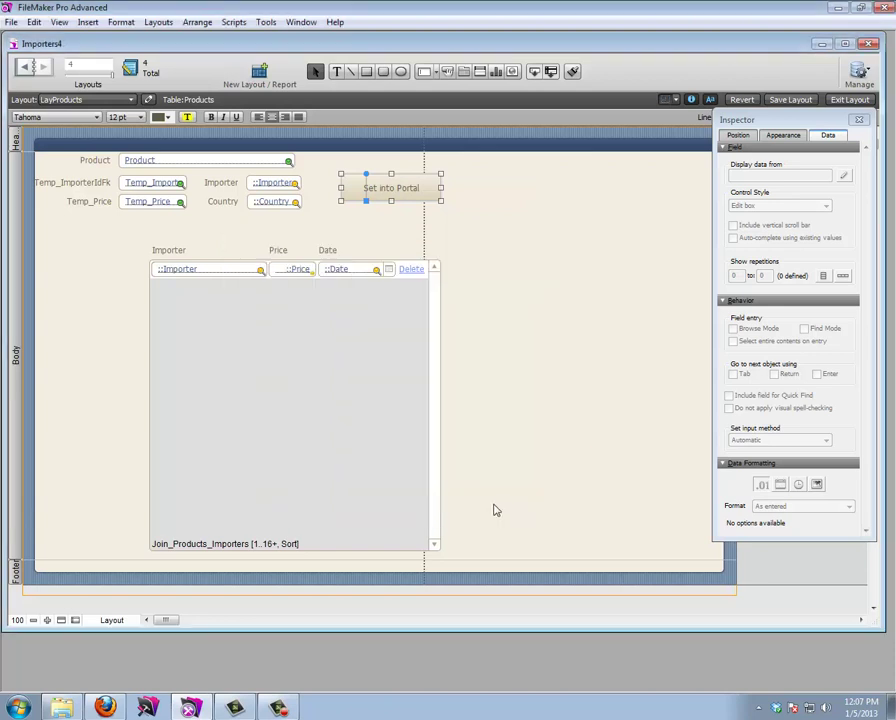
{"action": "left_click", "coordinate": [832, 101]}
{"action": "left_click", "coordinate": [386, 174]}
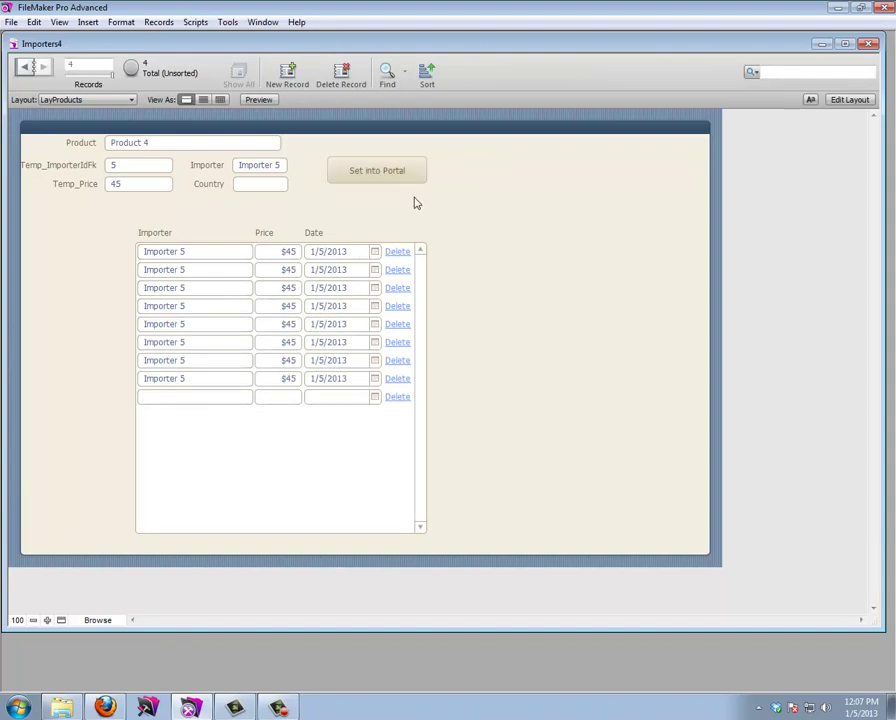
Step: Delete two duplicate Importer 5 rows from Product 4's portal, confirming each deletion
{"action": "left_click", "coordinate": [396, 380]}
{"action": "left_click", "coordinate": [494, 374]}
{"action": "left_click", "coordinate": [400, 362]}
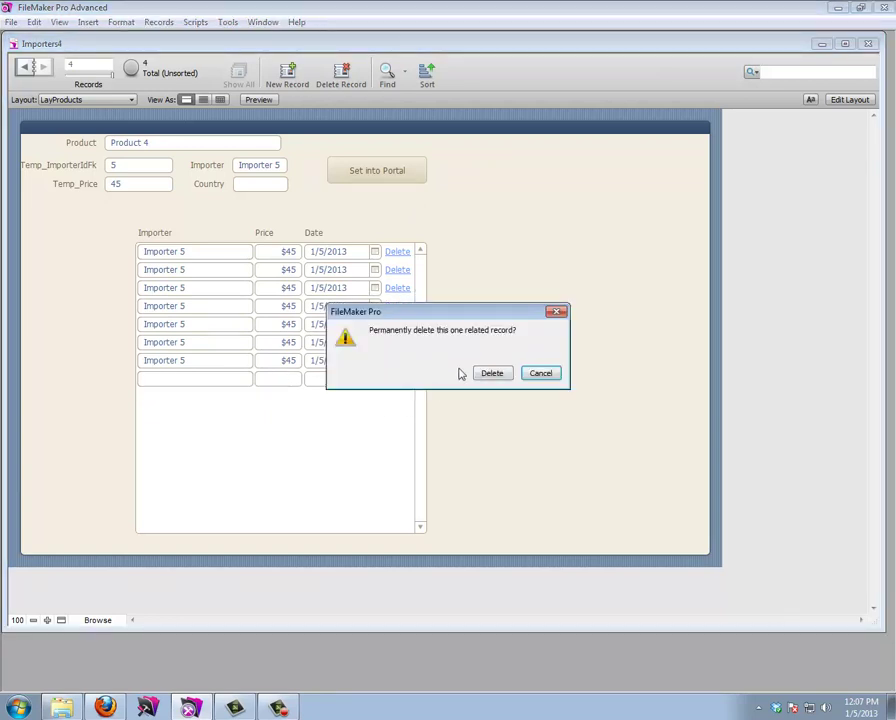
{"action": "left_click", "coordinate": [492, 373]}
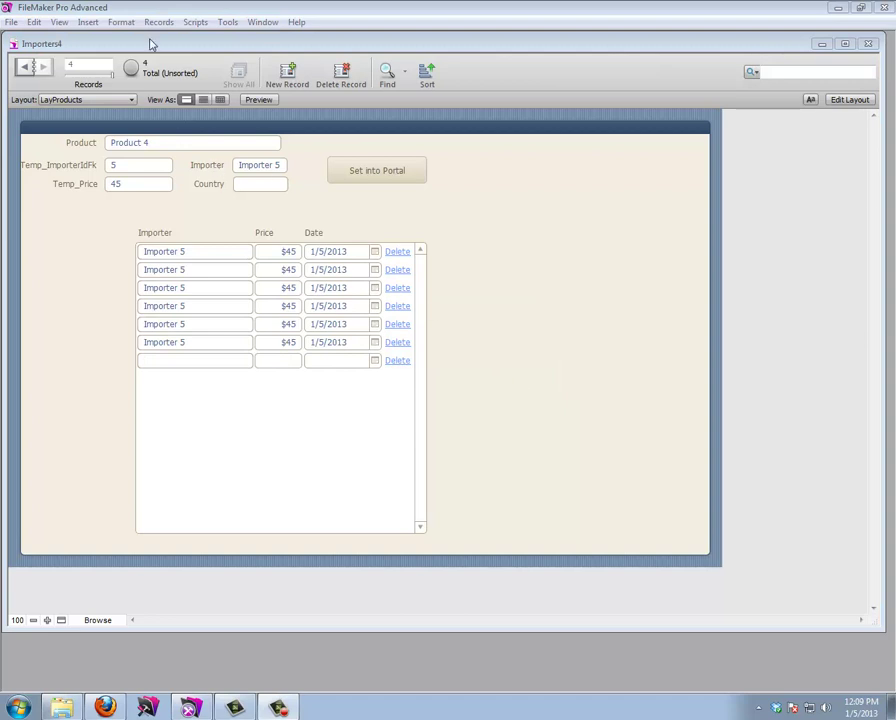
Step: Edit Set into Portal and add a Clear step for Temp_ImporterIdFk
{"action": "left_click", "coordinate": [193, 21]}
{"action": "left_click", "coordinate": [202, 38]}
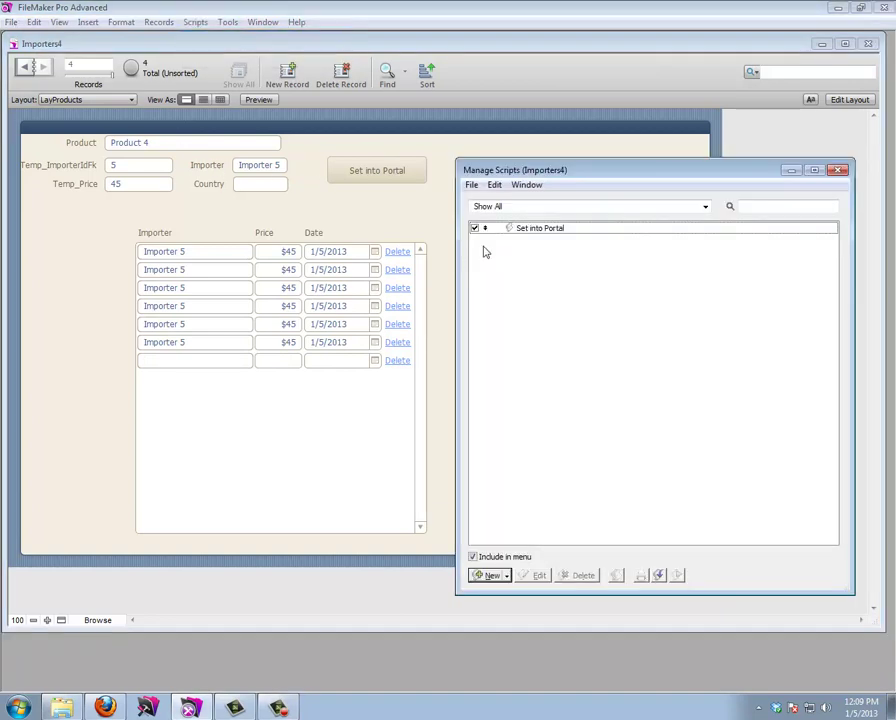
{"action": "double_click", "coordinate": [535, 228]}
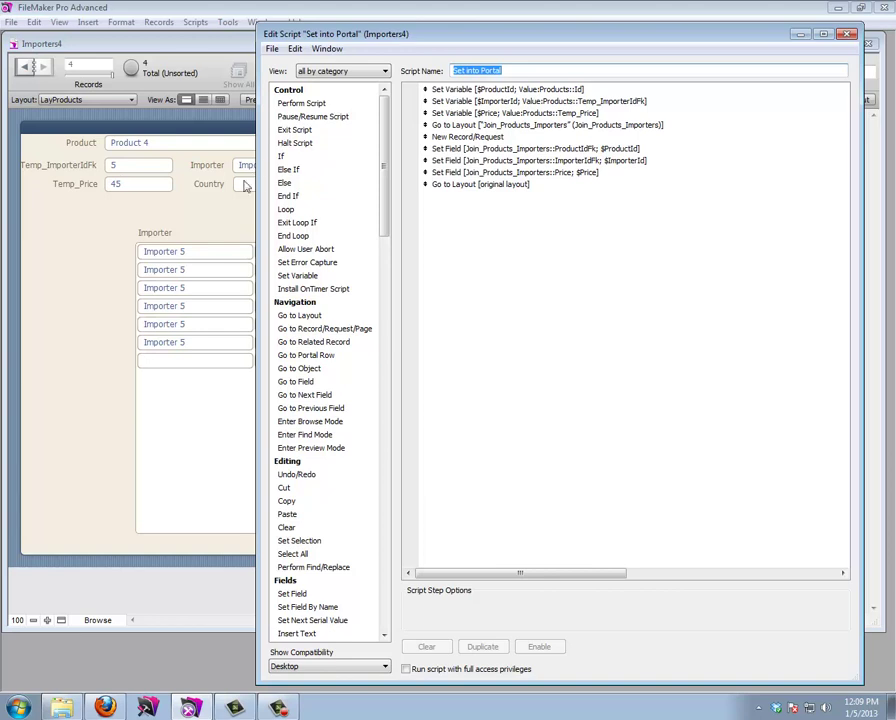
{"action": "left_click_drag", "start_coordinate": [383, 205], "coordinate": [390, 262]}
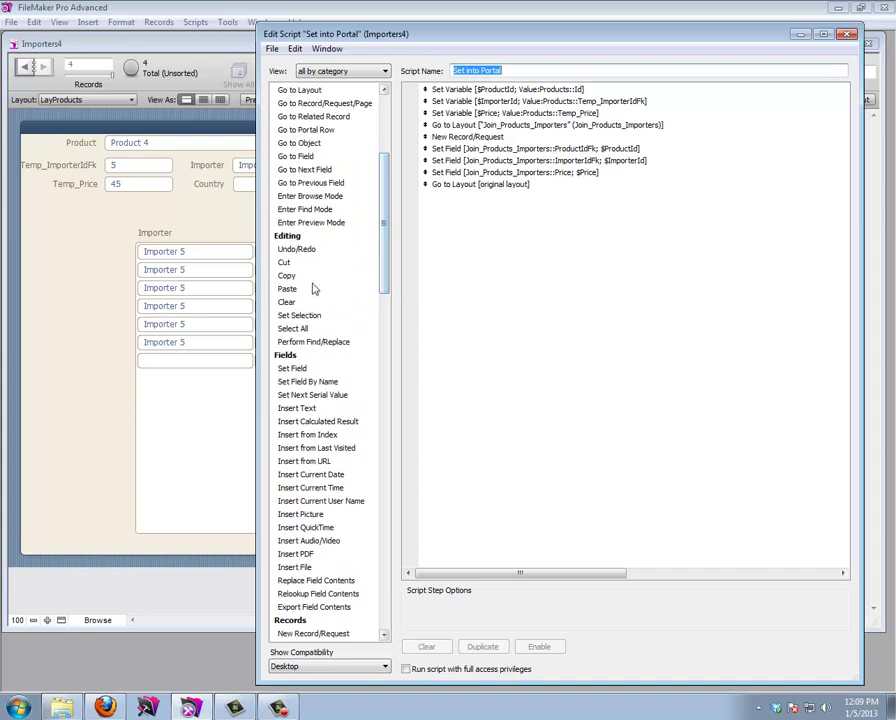
{"action": "double_click", "coordinate": [290, 303]}
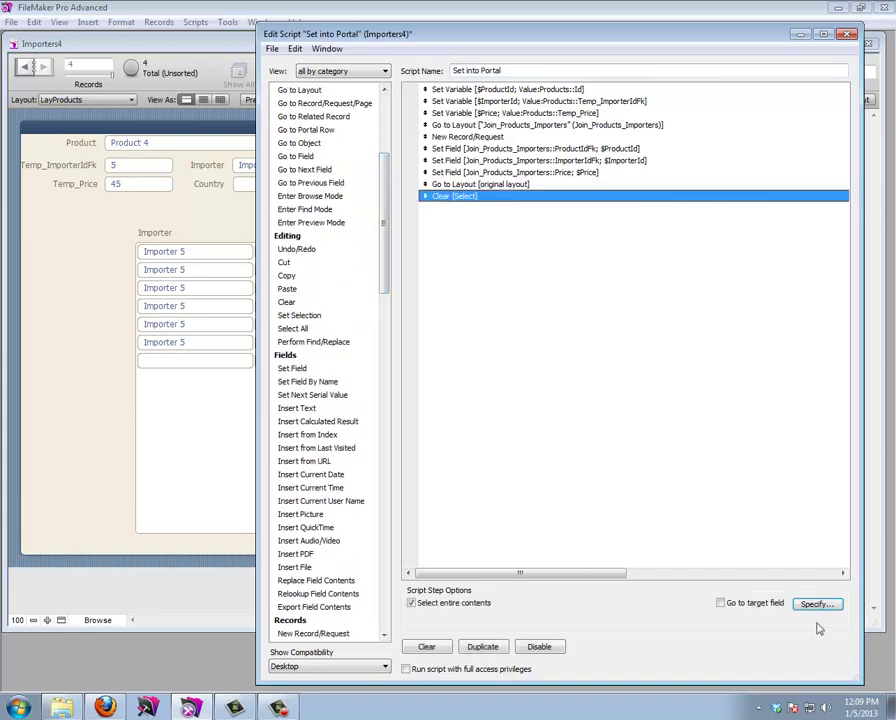
{"action": "left_click", "coordinate": [818, 605]}
{"action": "left_click", "coordinate": [408, 296]}
{"action": "left_click", "coordinate": [425, 310]}
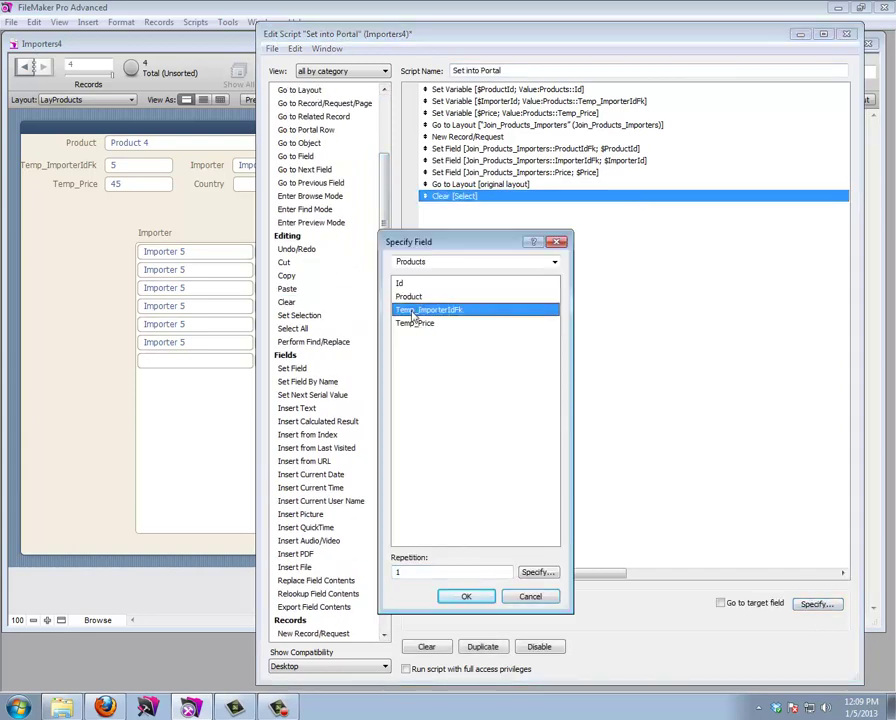
{"action": "left_click", "coordinate": [466, 597]}
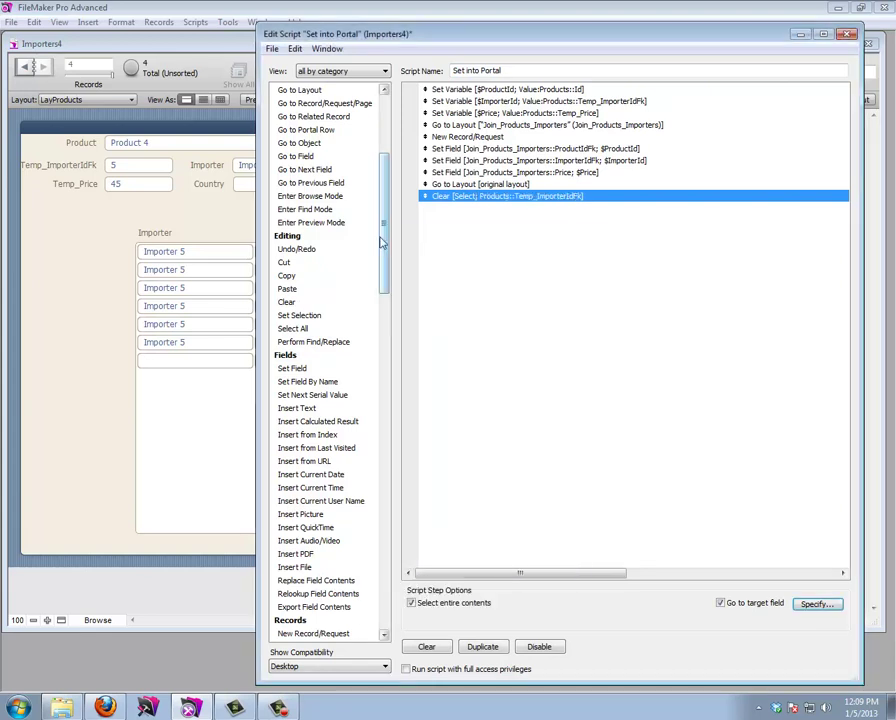
Step: Add a Clear step for Temp_Price and a Commit Records/Requests step, then close the editor
{"action": "double_click", "coordinate": [286, 302]}
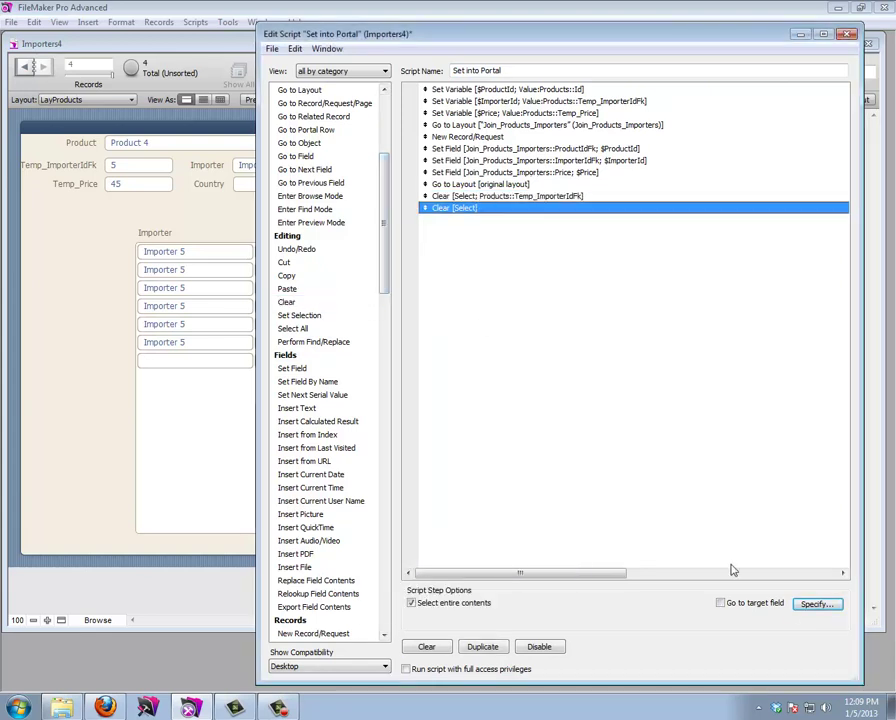
{"action": "left_click", "coordinate": [816, 604]}
{"action": "left_click", "coordinate": [428, 323]}
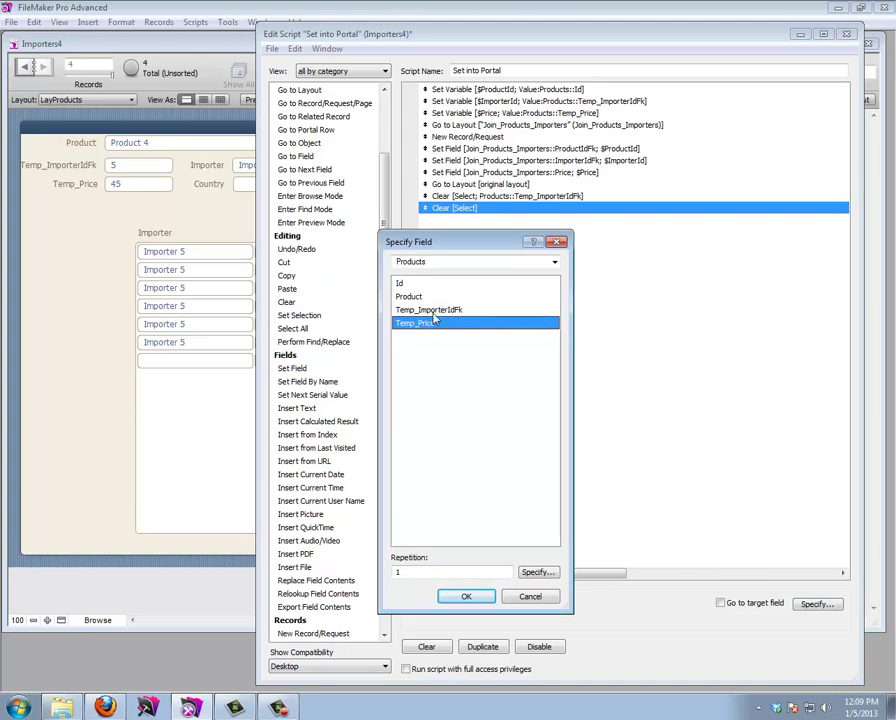
{"action": "key", "text": "Return"}
{"action": "scroll", "coordinate": [289, 225], "scroll_direction": "down", "scroll_amount": 11}
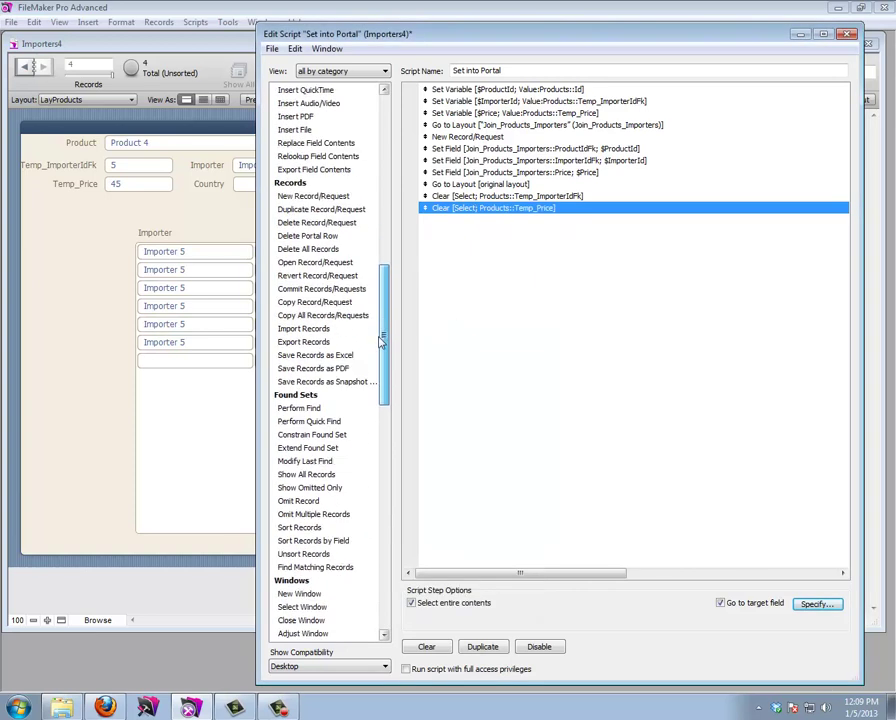
{"action": "double_click", "coordinate": [300, 289]}
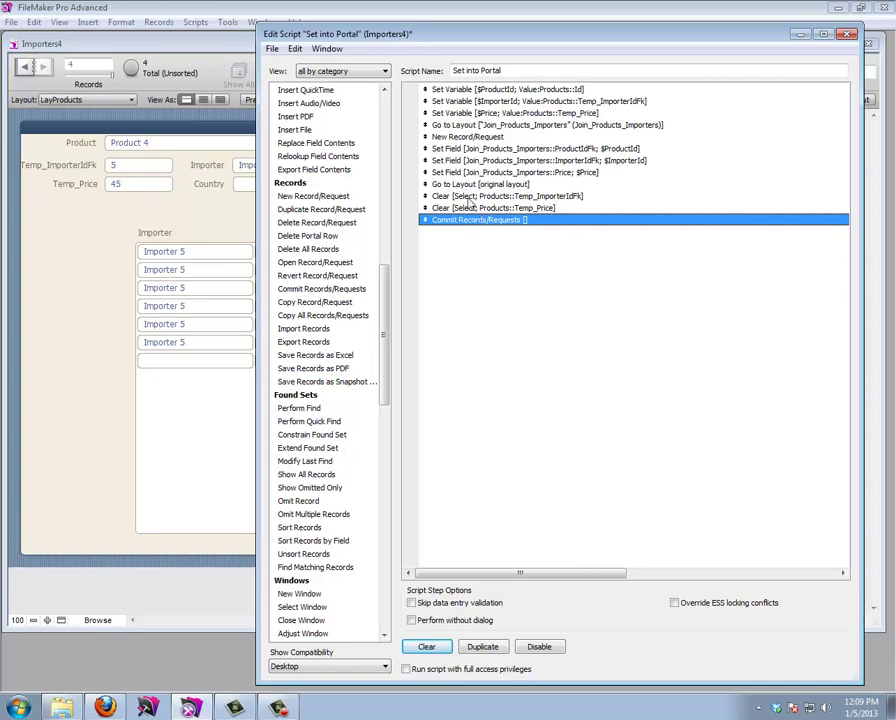
{"action": "left_click", "coordinate": [847, 34]}
Step: Run Set into Portal once with Importer 5 filled, then three times with empty temp fields
{"action": "left_click", "coordinate": [840, 170]}
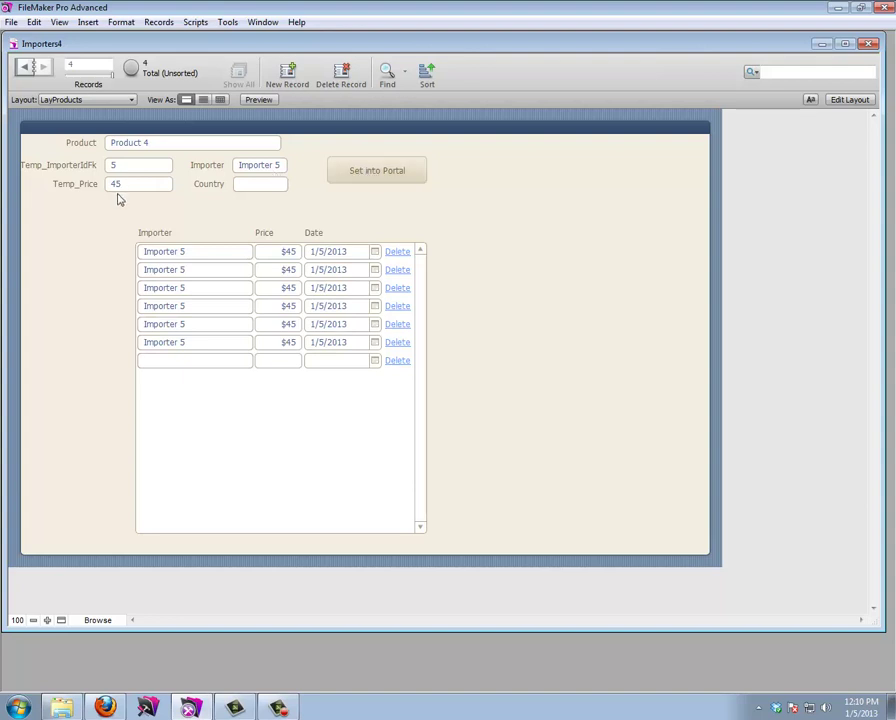
{"action": "left_click", "coordinate": [372, 170]}
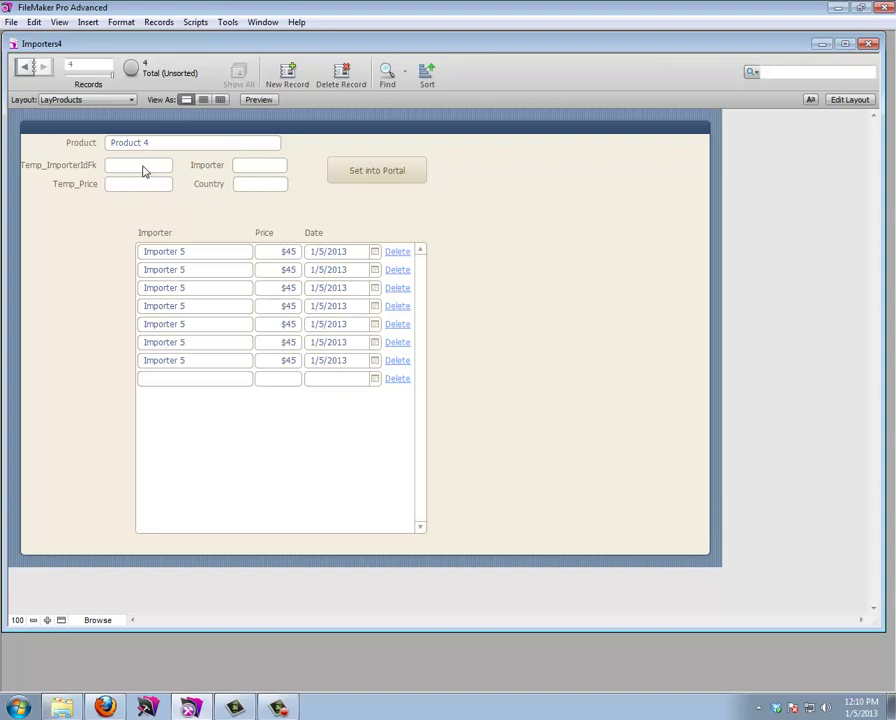
{"action": "left_click", "coordinate": [384, 172]}
{"action": "left_click", "coordinate": [385, 173]}
{"action": "left_click", "coordinate": [387, 175]}
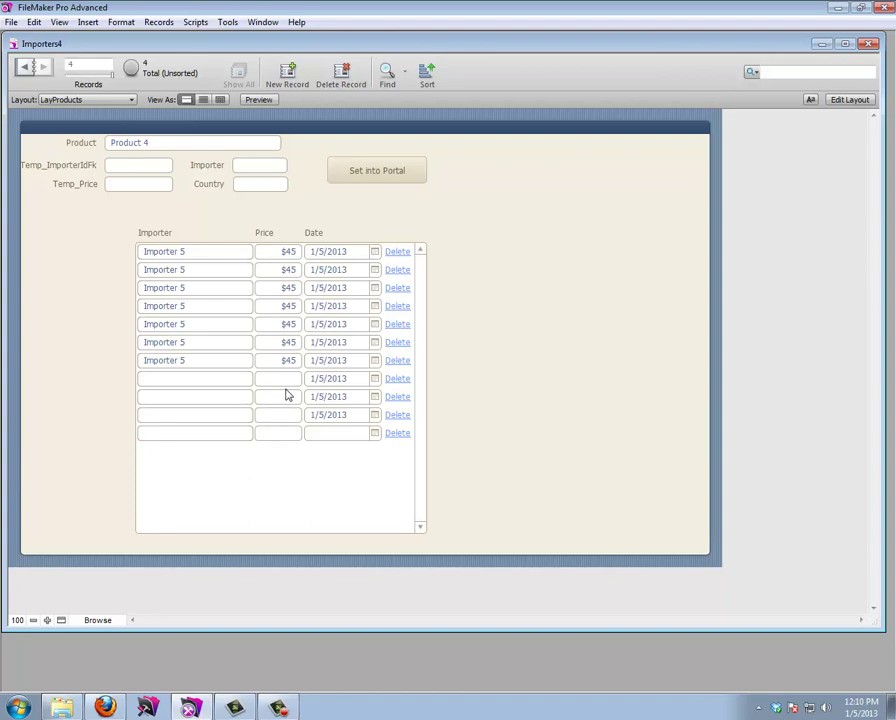
{"action": "left_click", "coordinate": [206, 25]}
{"action": "left_click", "coordinate": [228, 38]}
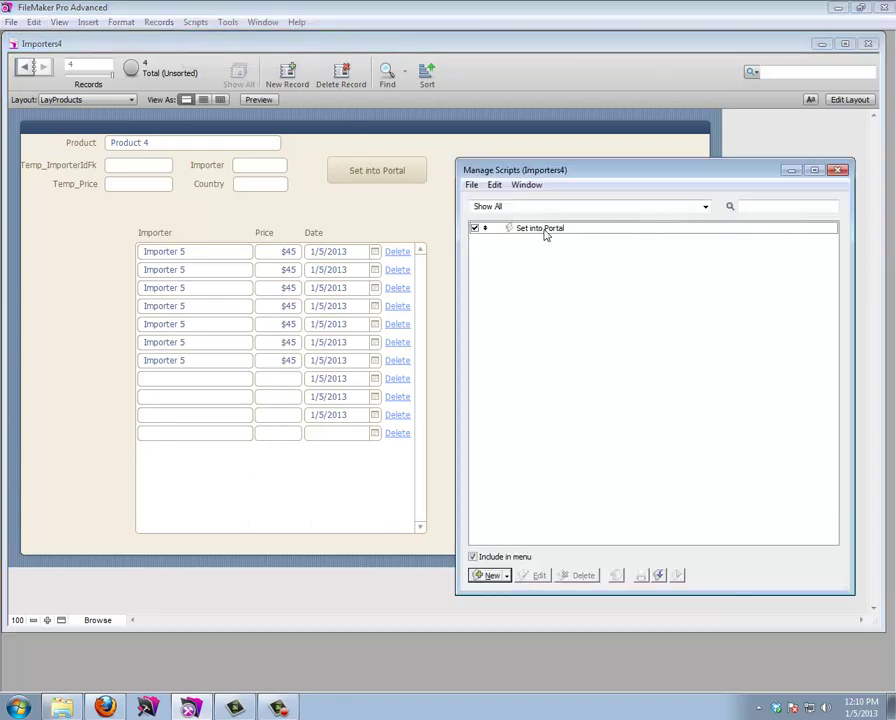
Step: Insert an If/End If block at the top of Set into Portal, moving the $ProductId variable step below it
{"action": "double_click", "coordinate": [546, 232]}
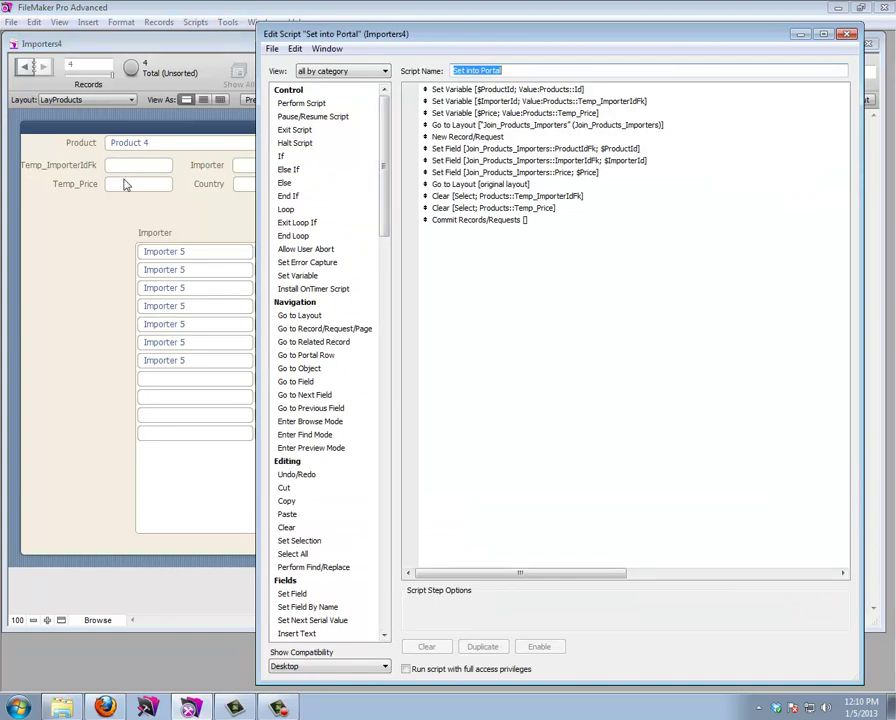
{"action": "left_click", "coordinate": [432, 89]}
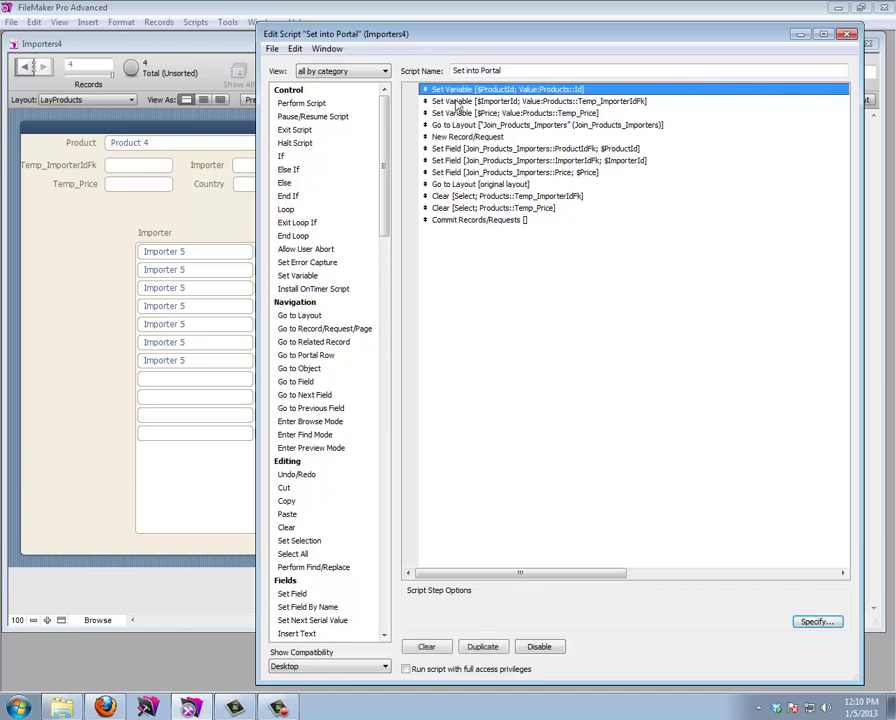
{"action": "double_click", "coordinate": [282, 157]}
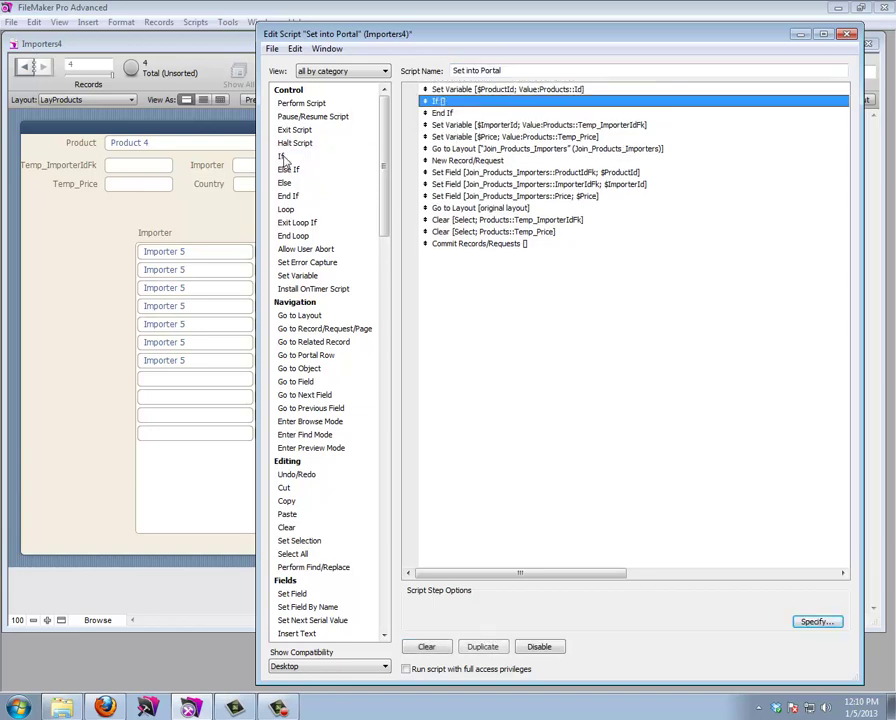
{"action": "left_click", "coordinate": [440, 112]}
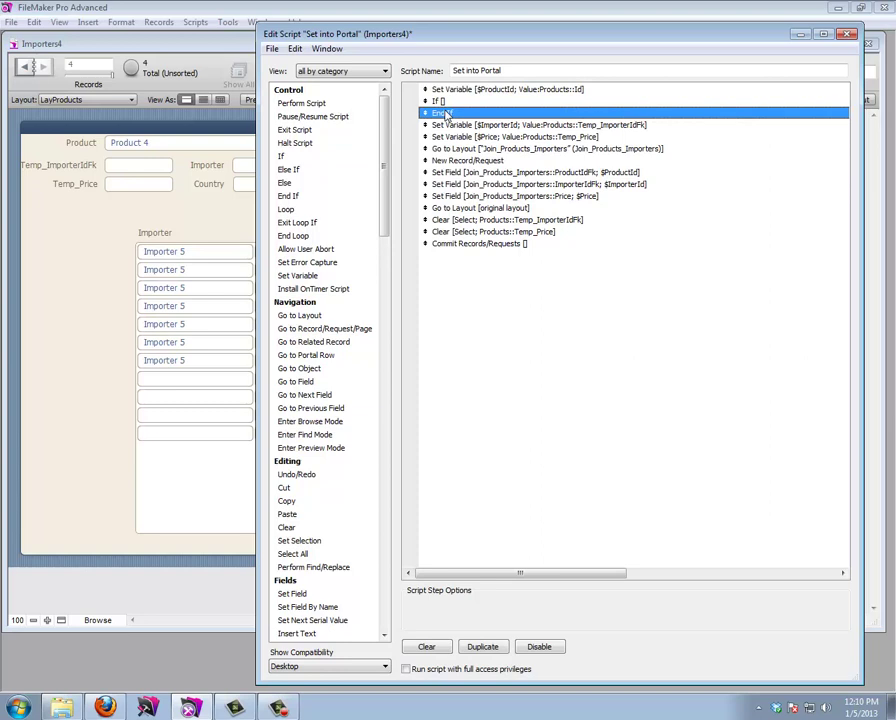
{"action": "left_click_drag", "start_coordinate": [424, 89], "coordinate": [424, 113]}
Step: Set the If condition to IsEmpty(Products::Temp_ImporterIdFk) or IsEmpty(Products::Temp_Price)
{"action": "left_click", "coordinate": [437, 90]}
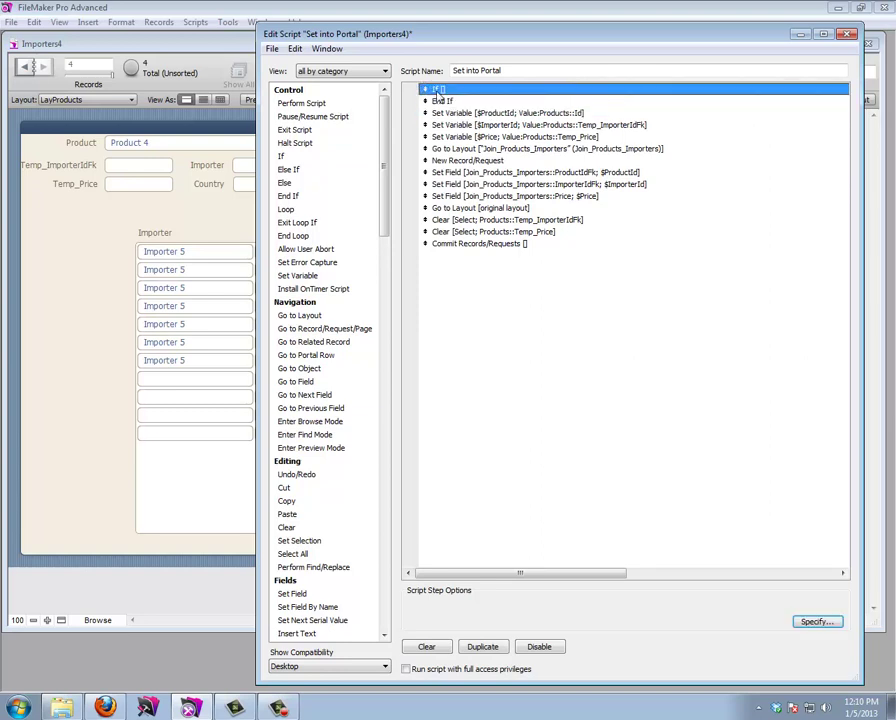
{"action": "double_click", "coordinate": [437, 90]}
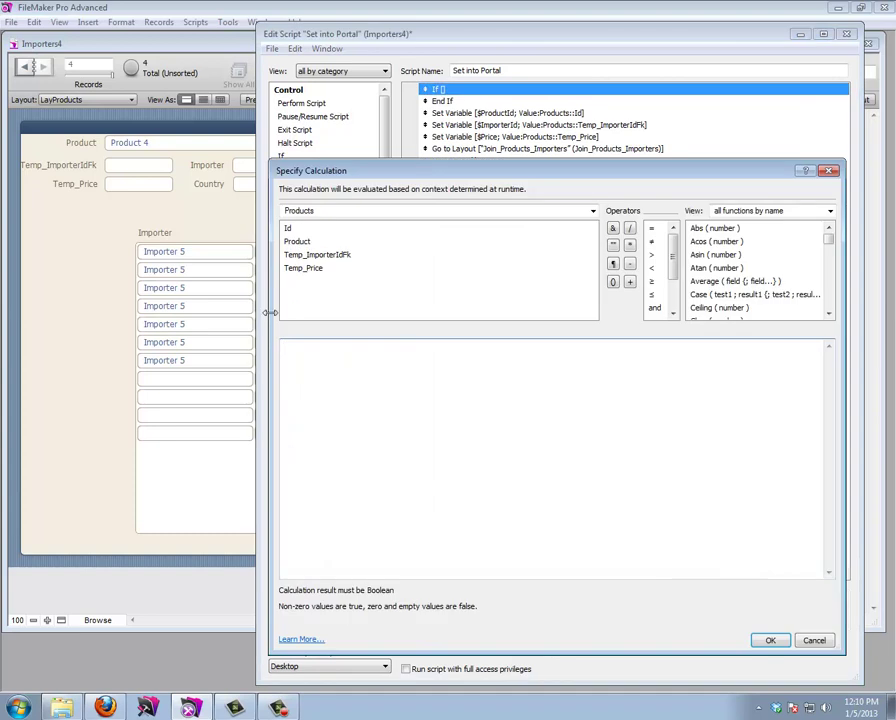
{"action": "left_click", "coordinate": [316, 257]}
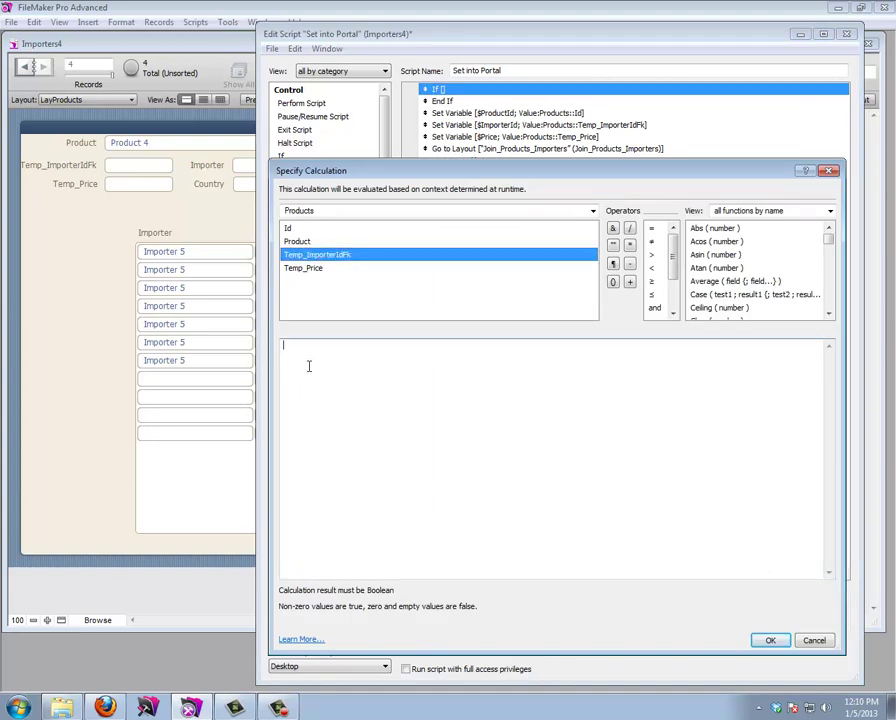
{"action": "type", "text": "IsEmpty ("}
{"action": "double_click", "coordinate": [295, 254]}
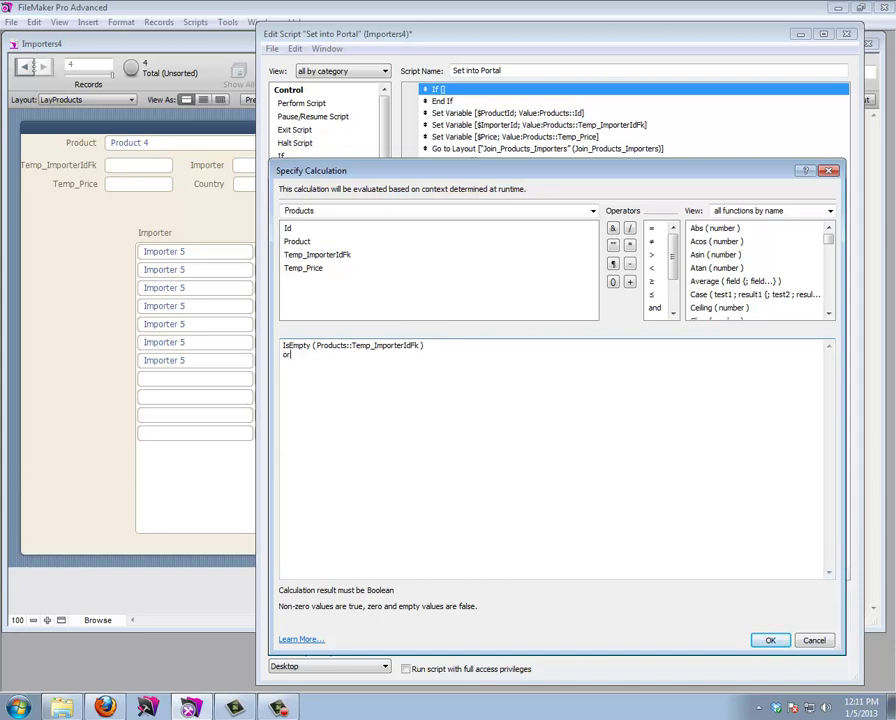
{"action": "key", "text": "Return"}
{"action": "type", "text": "IsEmpty ("}
{"action": "double_click", "coordinate": [328, 267]}
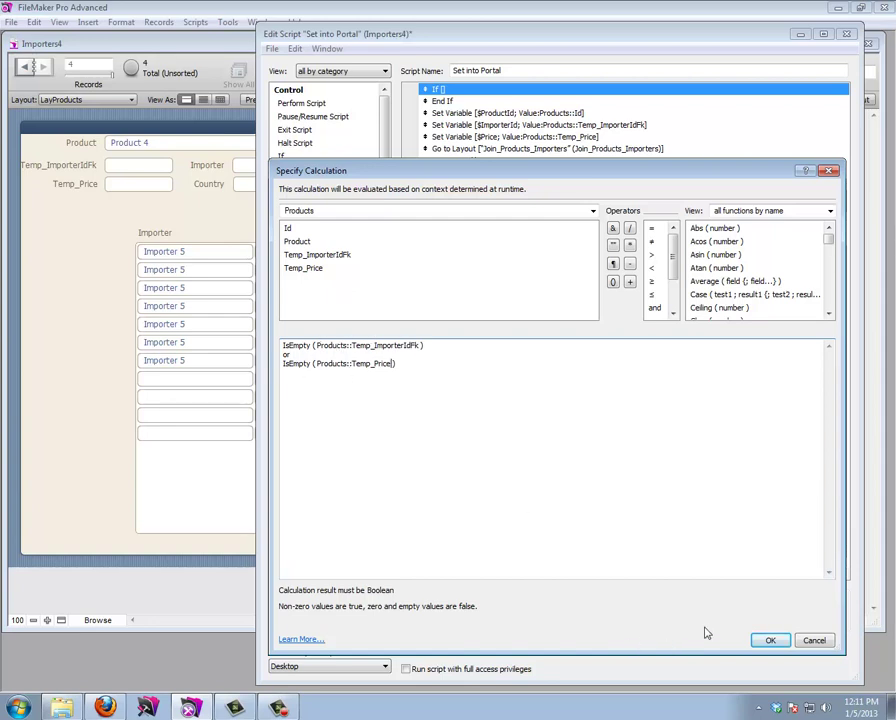
{"action": "left_click", "coordinate": [768, 641]}
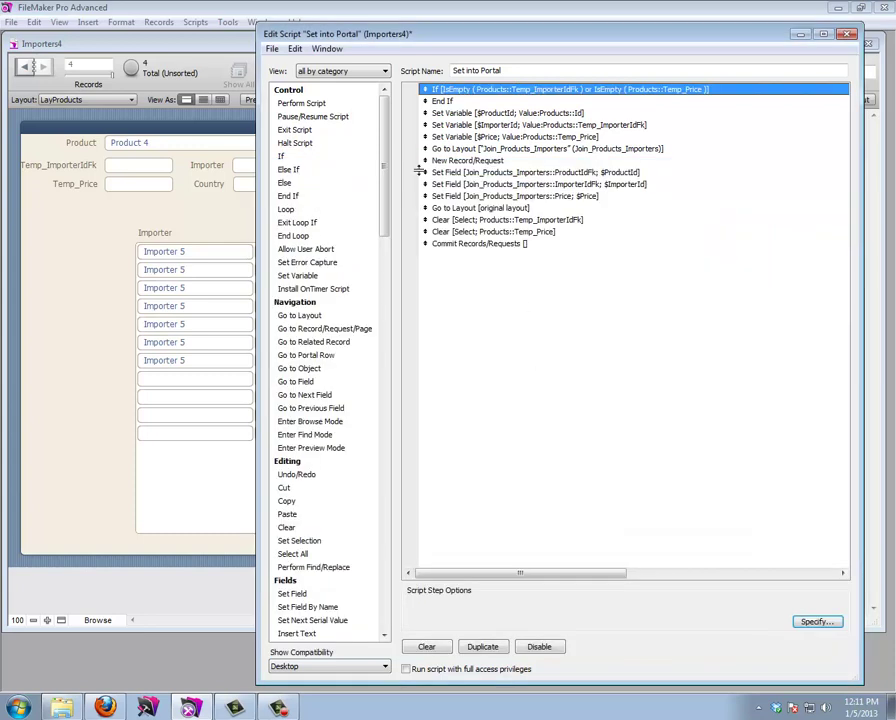
Step: Put Beep, Show Custom Dialog and Halt Script inside the If block, in that order
{"action": "double_click", "coordinate": [292, 143]}
{"action": "left_click_drag", "start_coordinate": [384, 160], "coordinate": [380, 553]}
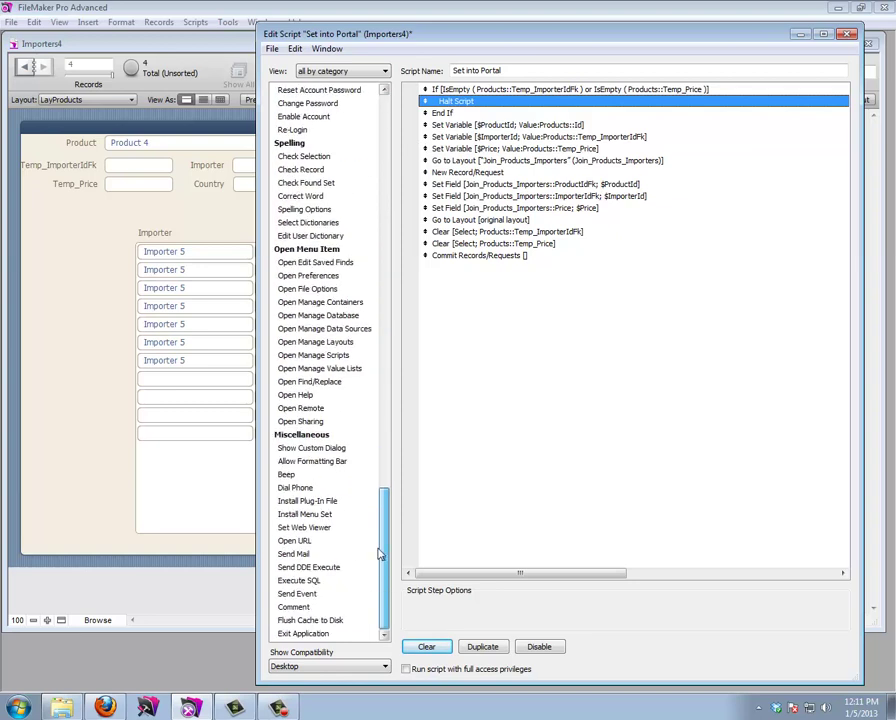
{"action": "double_click", "coordinate": [287, 475]}
{"action": "double_click", "coordinate": [311, 448]}
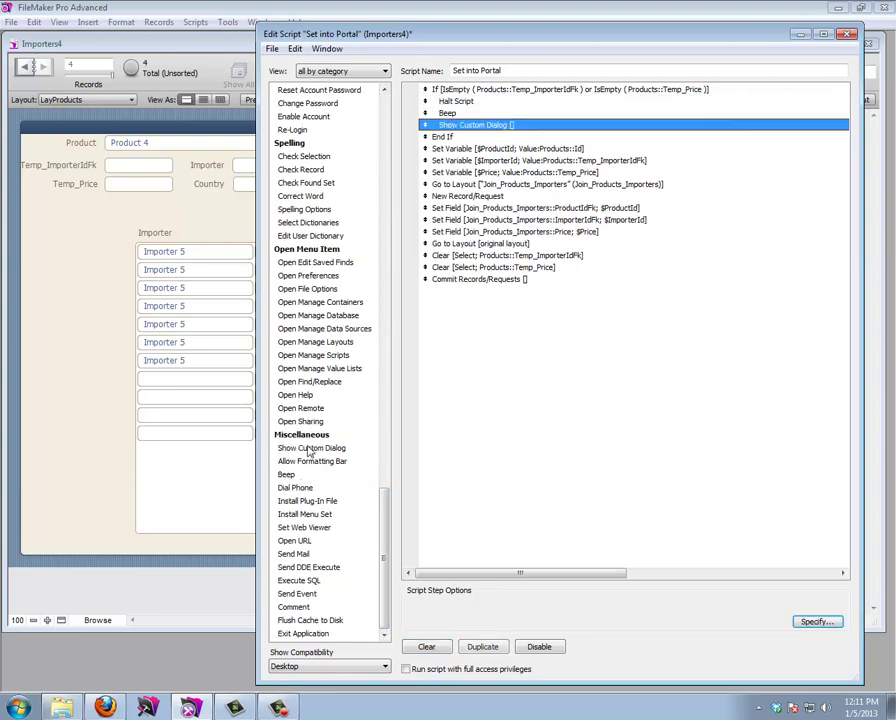
{"action": "left_click", "coordinate": [429, 113]}
{"action": "left_click", "coordinate": [453, 124]}
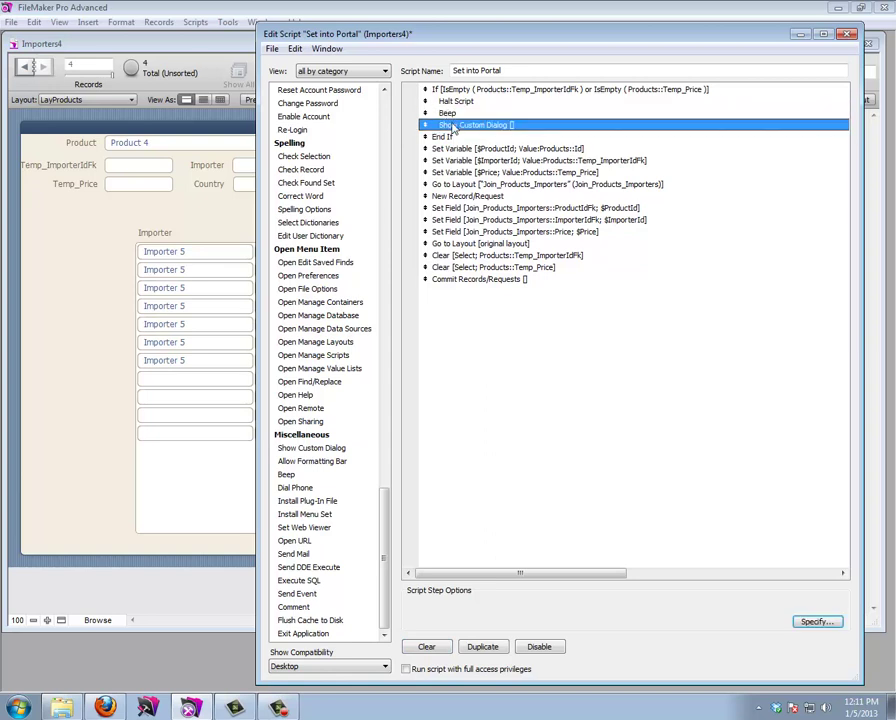
{"action": "left_click_drag", "start_coordinate": [427, 101], "coordinate": [427, 113]}
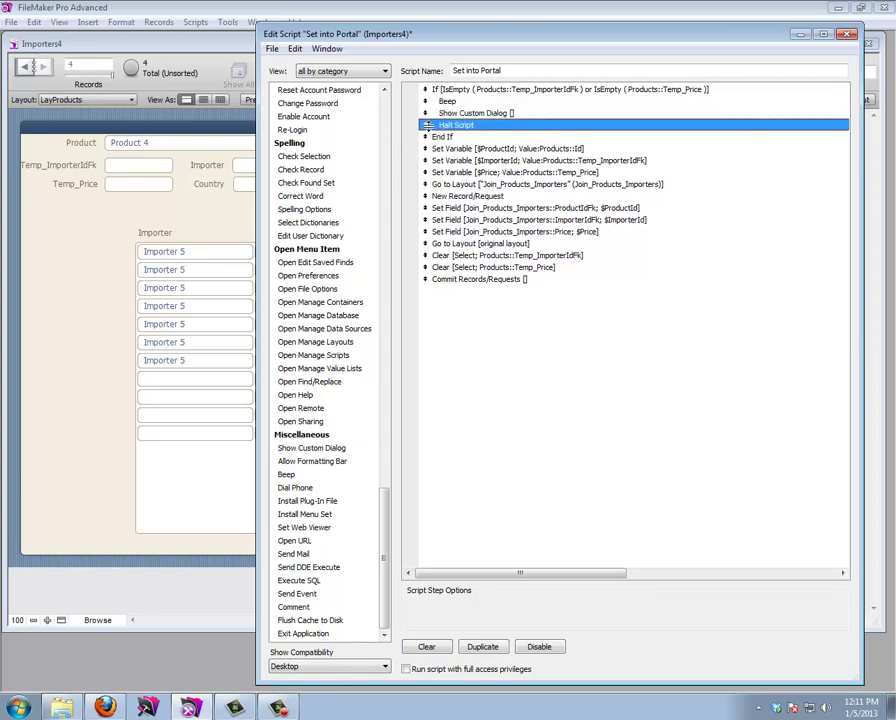
Step: Title the custom dialog 'Whoops!', remove its Cancel button, and close the script saving changes
{"action": "double_click", "coordinate": [470, 124]}
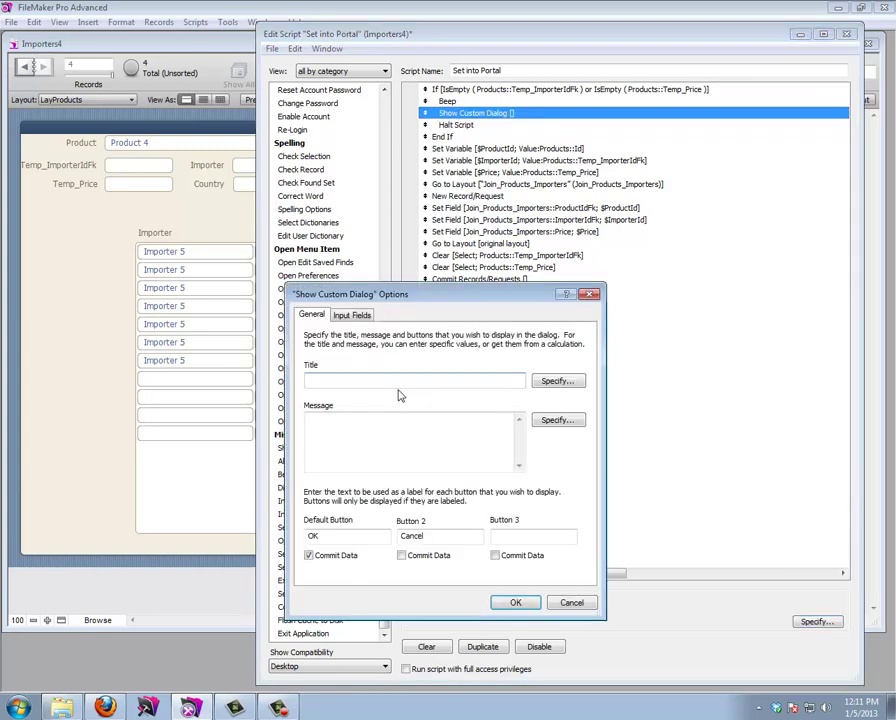
{"action": "type", "text": "Whoops!"}
{"action": "key", "text": "Tab"}
{"action": "key", "text": "Tab"}
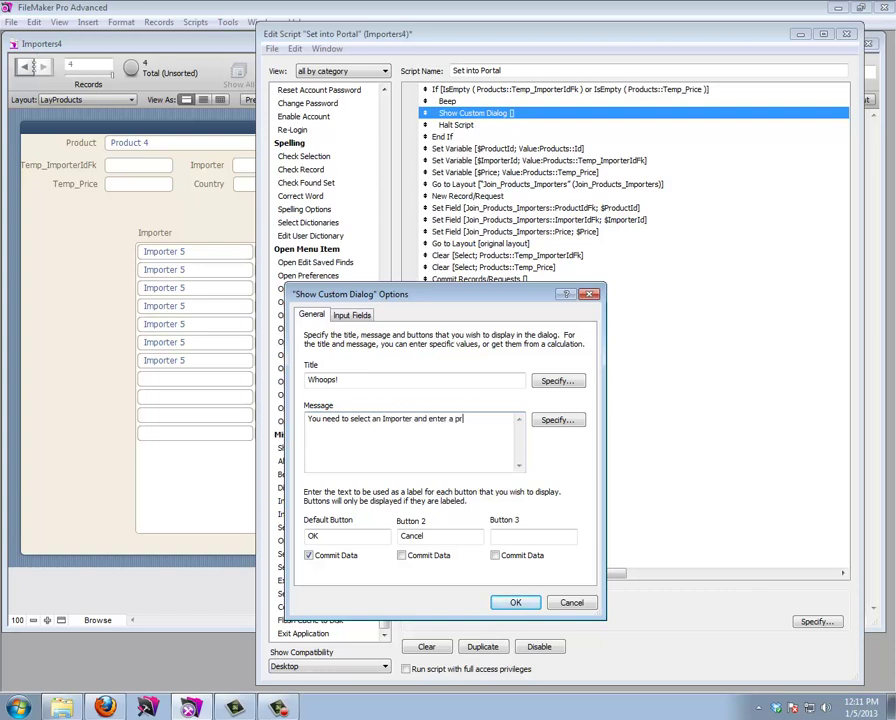
{"action": "double_click", "coordinate": [405, 536]}
{"action": "key", "text": "BackSpace"}
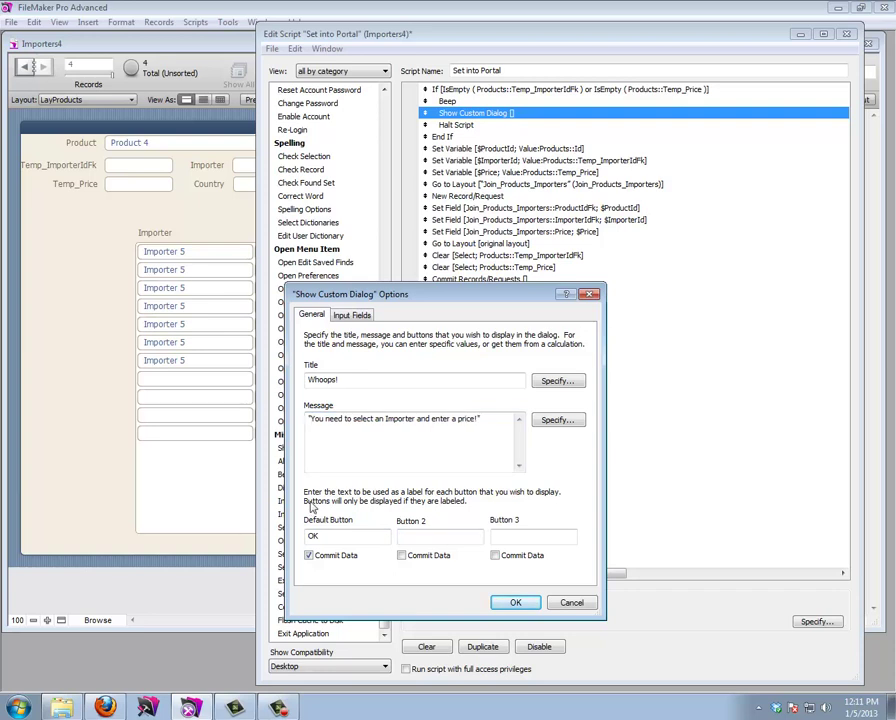
{"action": "left_click", "coordinate": [515, 603]}
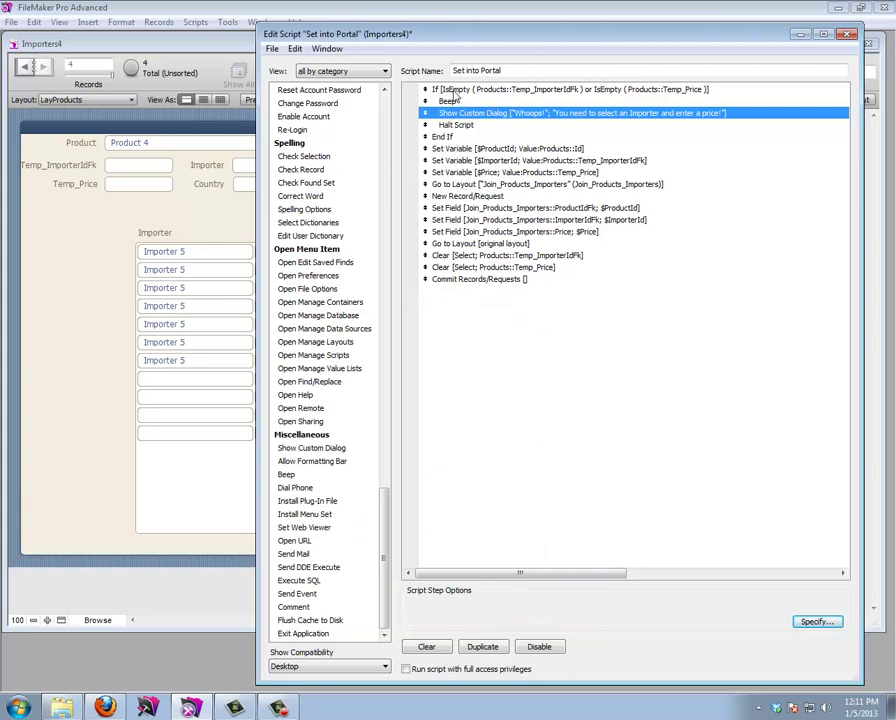
{"action": "left_click", "coordinate": [450, 125]}
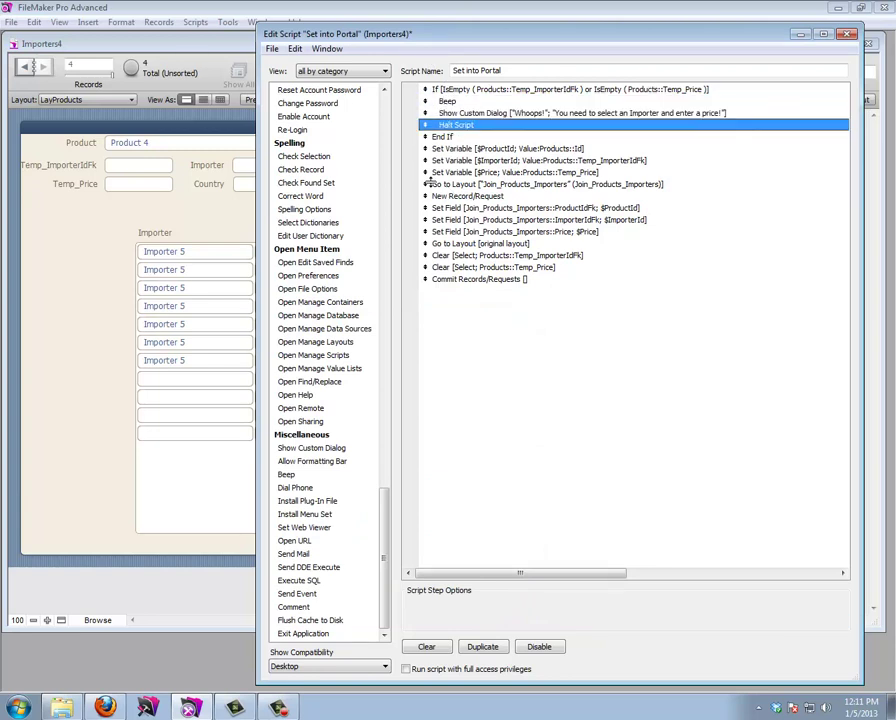
{"action": "key", "text": "ctrl+w"}
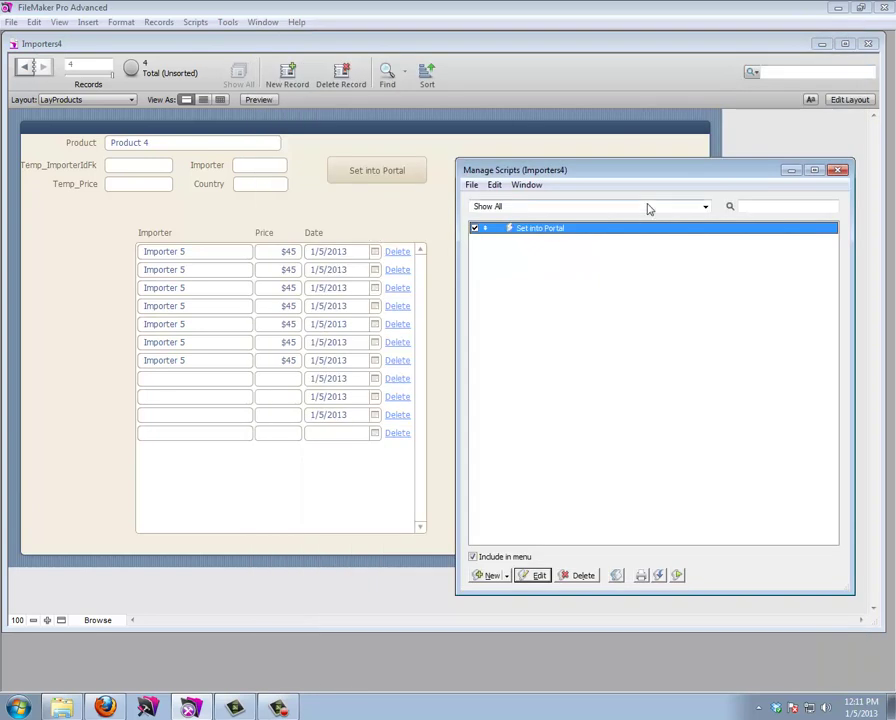
Step: Run Set into Portal with empty fields, then with only Importer 1 chosen, dismissing each Whoops! warning
{"action": "left_click", "coordinate": [838, 170]}
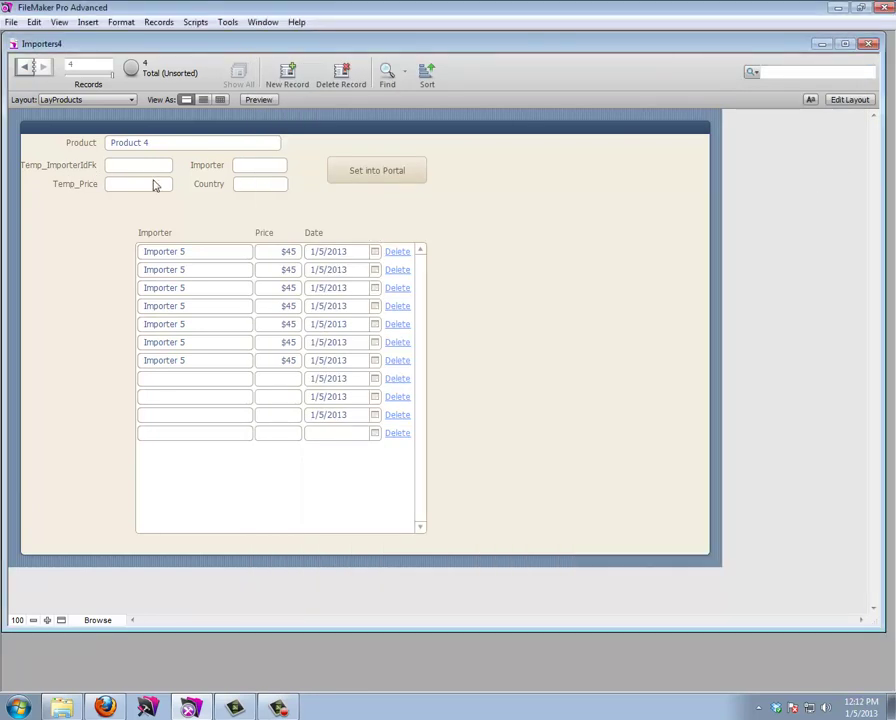
{"action": "left_click", "coordinate": [350, 172]}
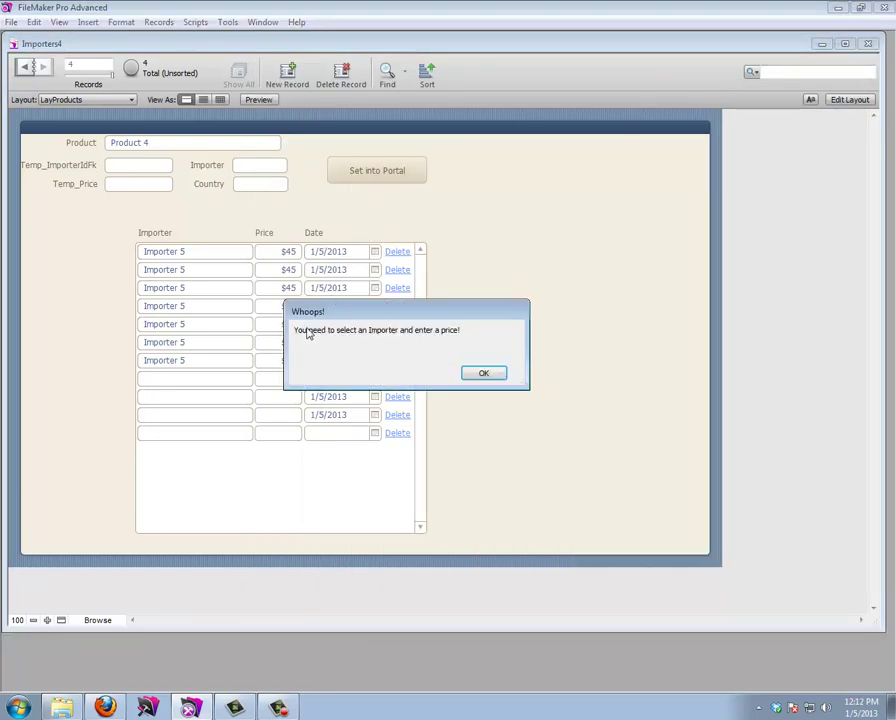
{"action": "left_click", "coordinate": [481, 372]}
{"action": "left_click", "coordinate": [130, 165]}
{"action": "left_click", "coordinate": [130, 182]}
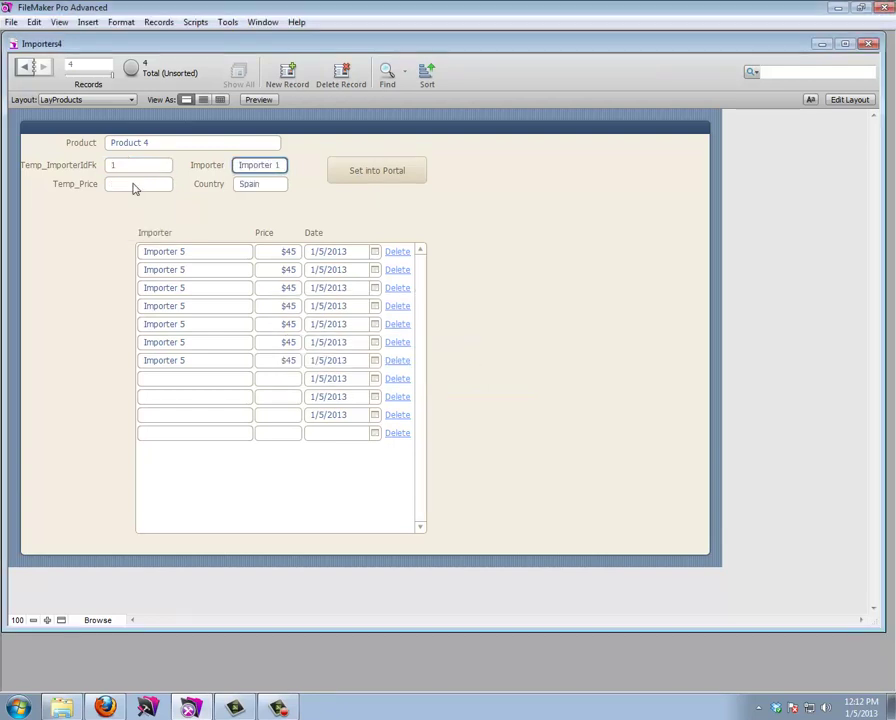
{"action": "left_click", "coordinate": [388, 172]}
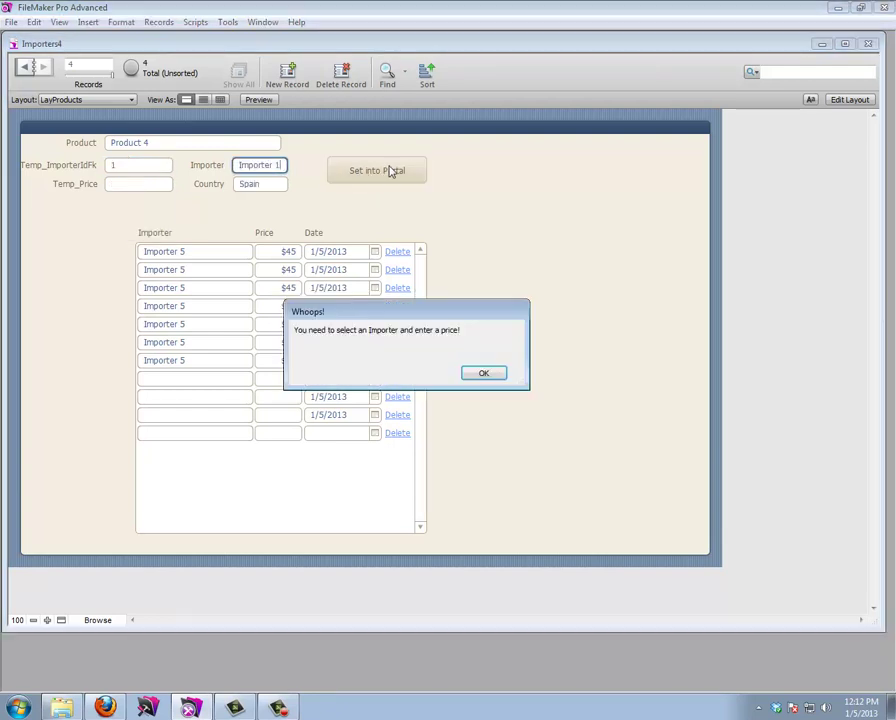
{"action": "left_click", "coordinate": [484, 372]}
Step: Enter a price of 12 to add an Importer 1 row at $12, then confirm that the cleared fields trigger the warning
{"action": "left_click", "coordinate": [139, 183]}
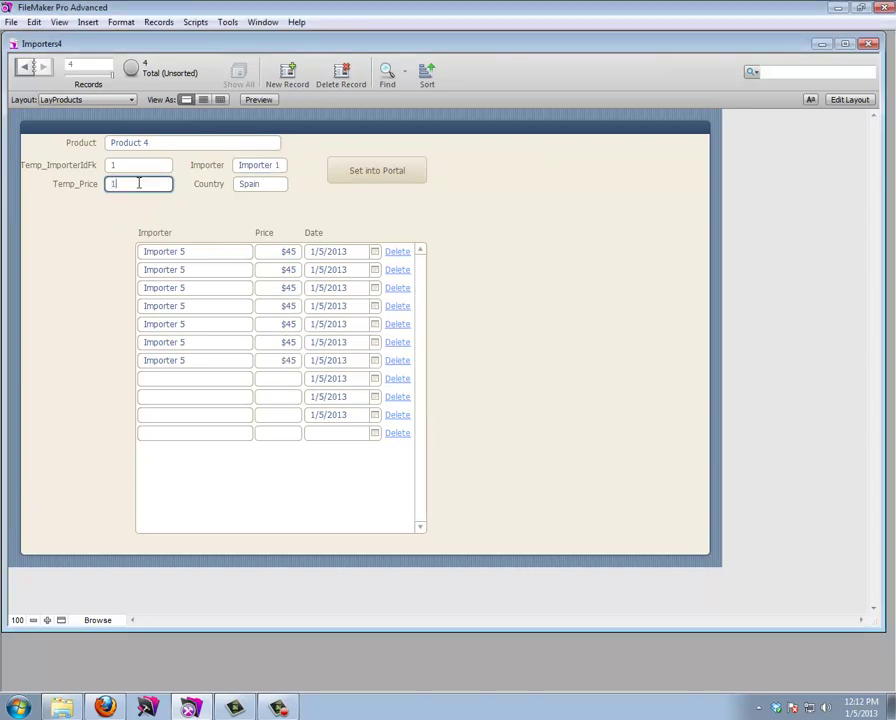
{"action": "left_click", "coordinate": [376, 174]}
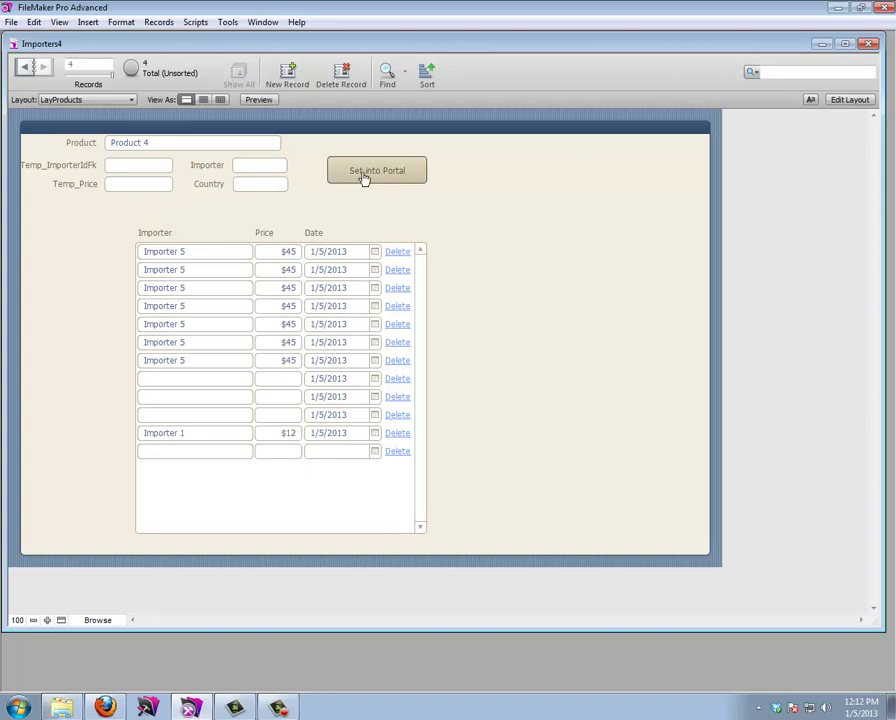
{"action": "left_click", "coordinate": [360, 184]}
{"action": "left_click", "coordinate": [472, 373]}
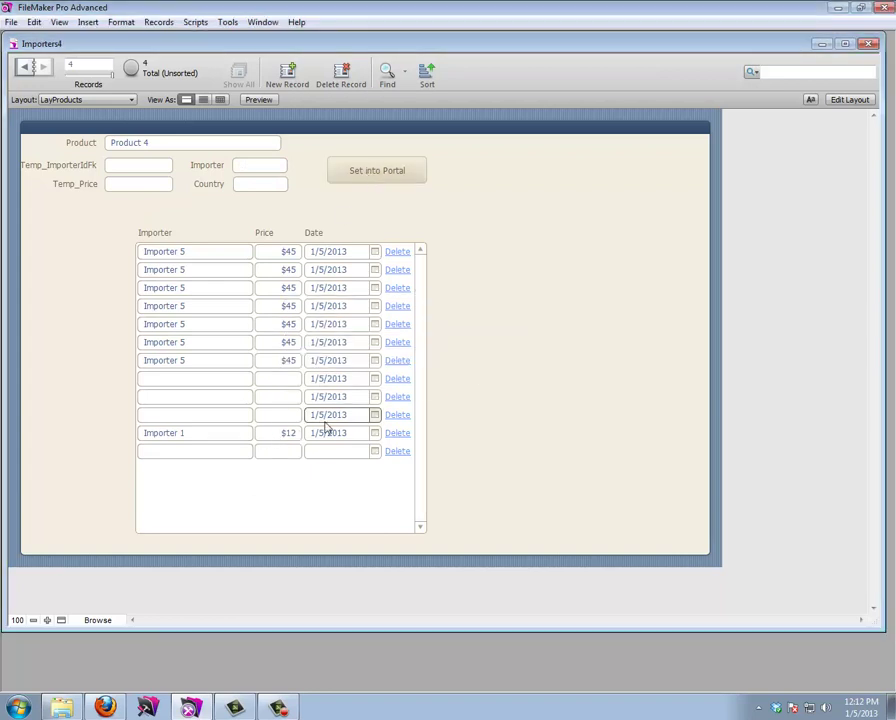